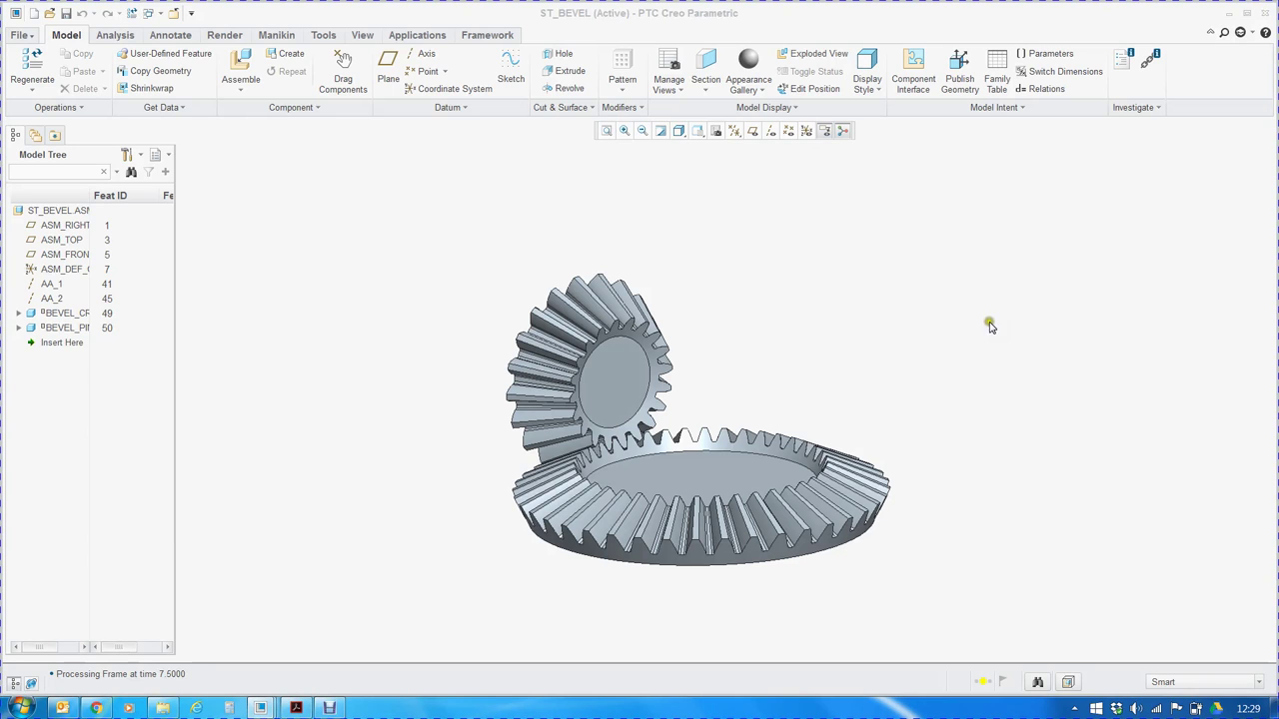
# Drag the crown gear to watch the pinion teeth mesh, then refit the ST_BEVEL assembly view.
pyautogui.moveTo(845, 472); pyautogui.dragTo(805, 508)
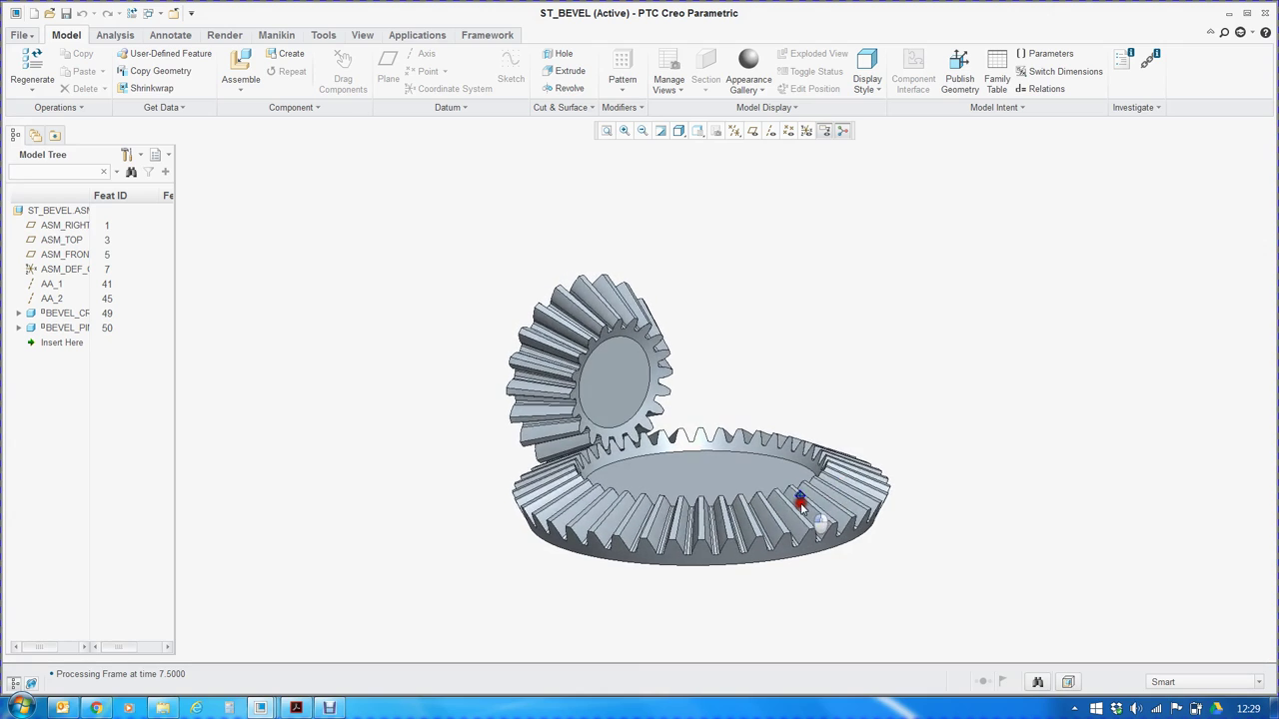
pyautogui.middleClick(788, 456)
pyautogui.hotkey('ctrl', 'd')
pyautogui.scroll(-3, 672, 363)
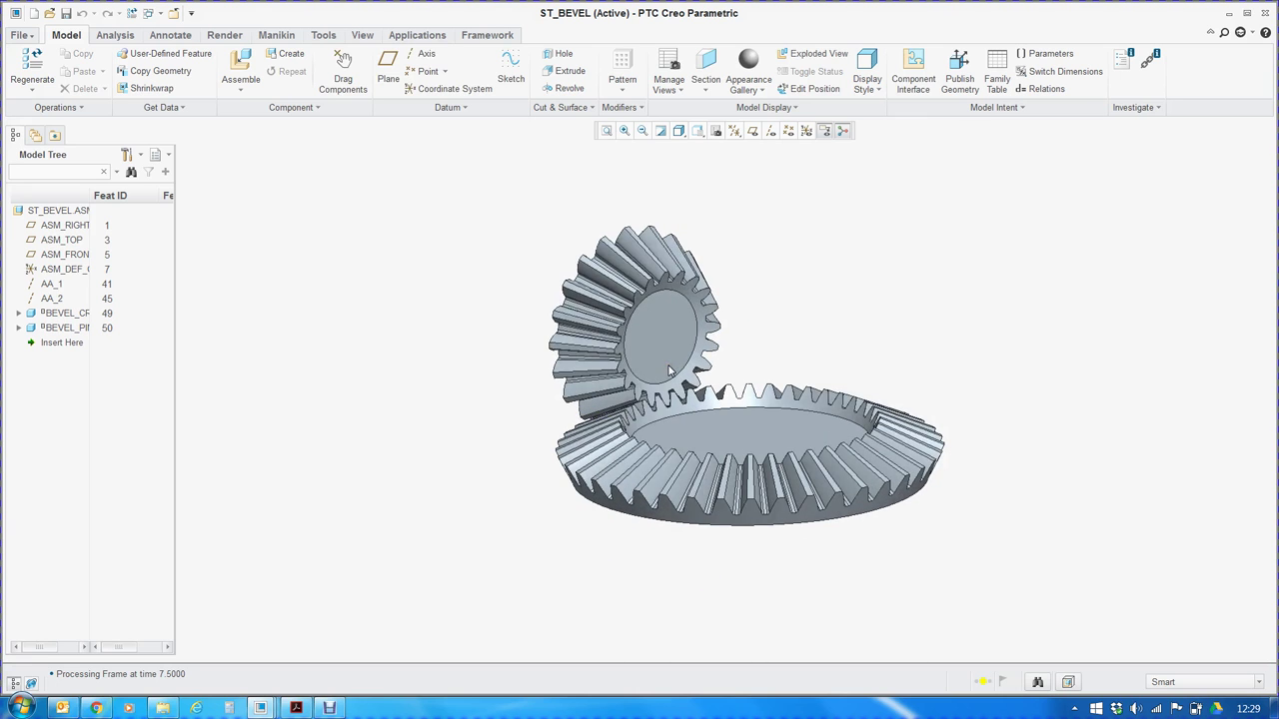
pyautogui.scroll(1, 670, 372)
pyautogui.click(149, 15)
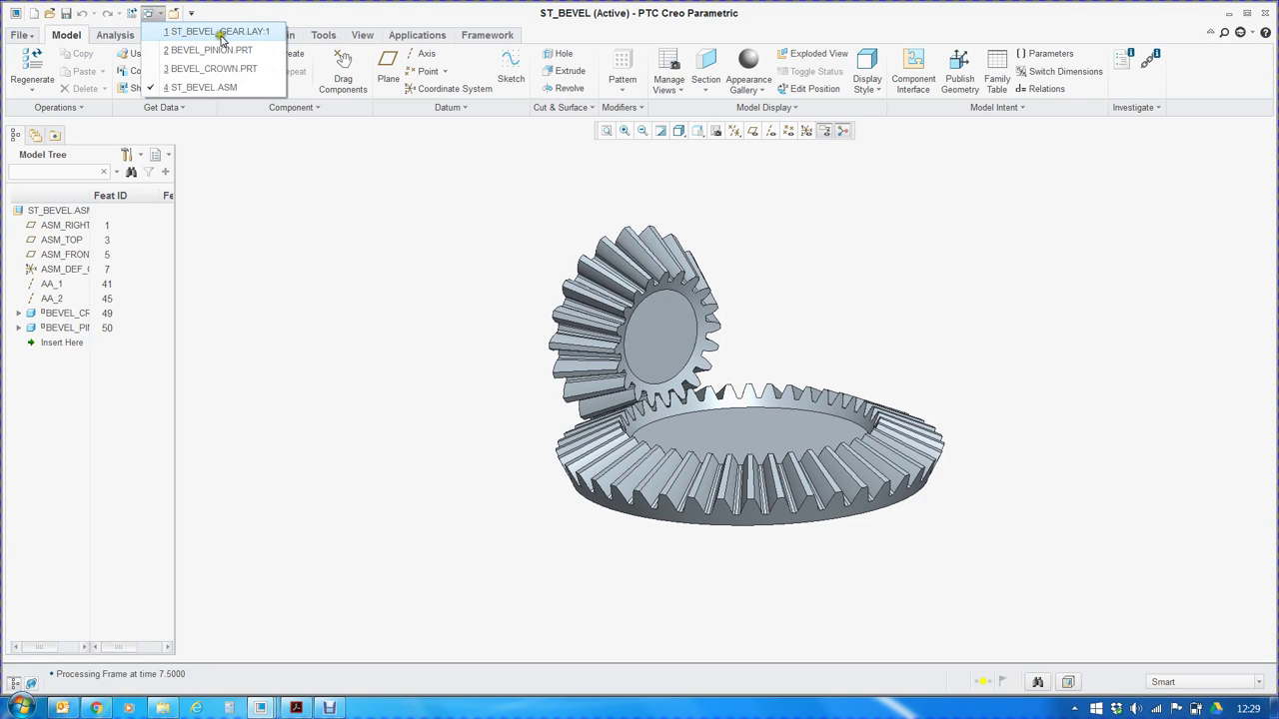
# Switch to the ST_BEVEL_GEAR.LAY layout, then start and cancel a new Notebook file.
pyautogui.click(225, 33)
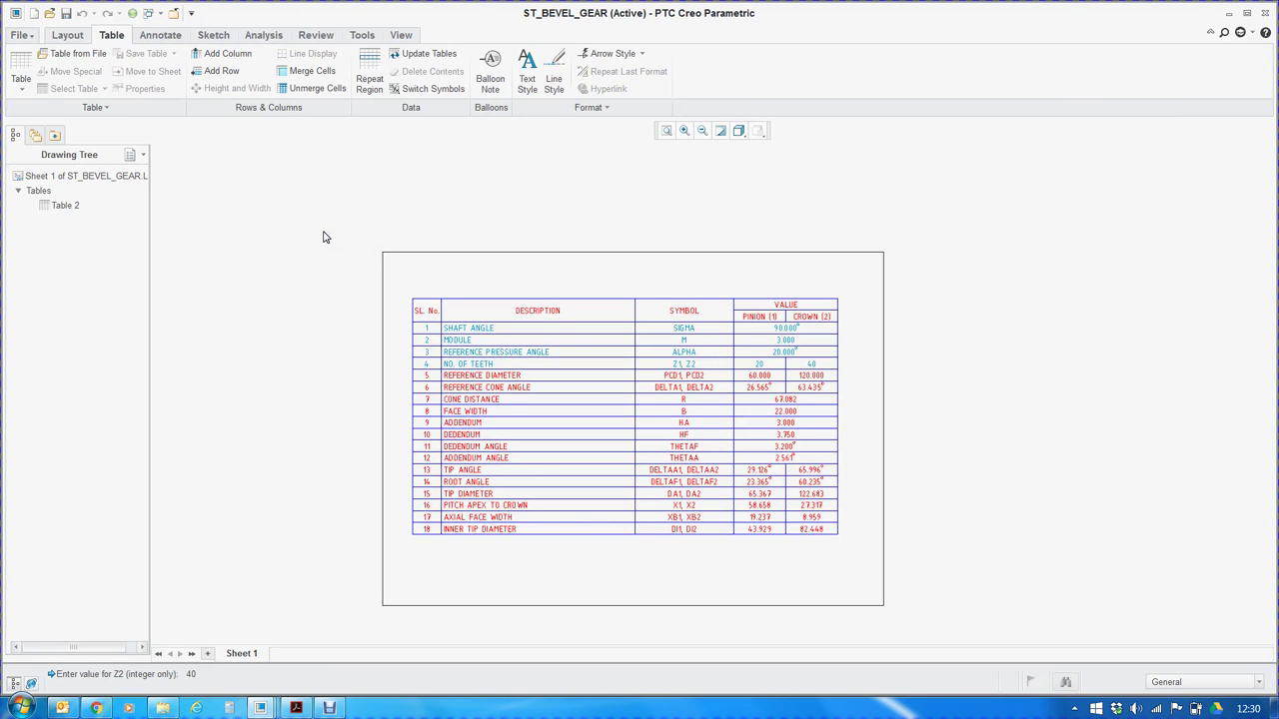
pyautogui.click(33, 13)
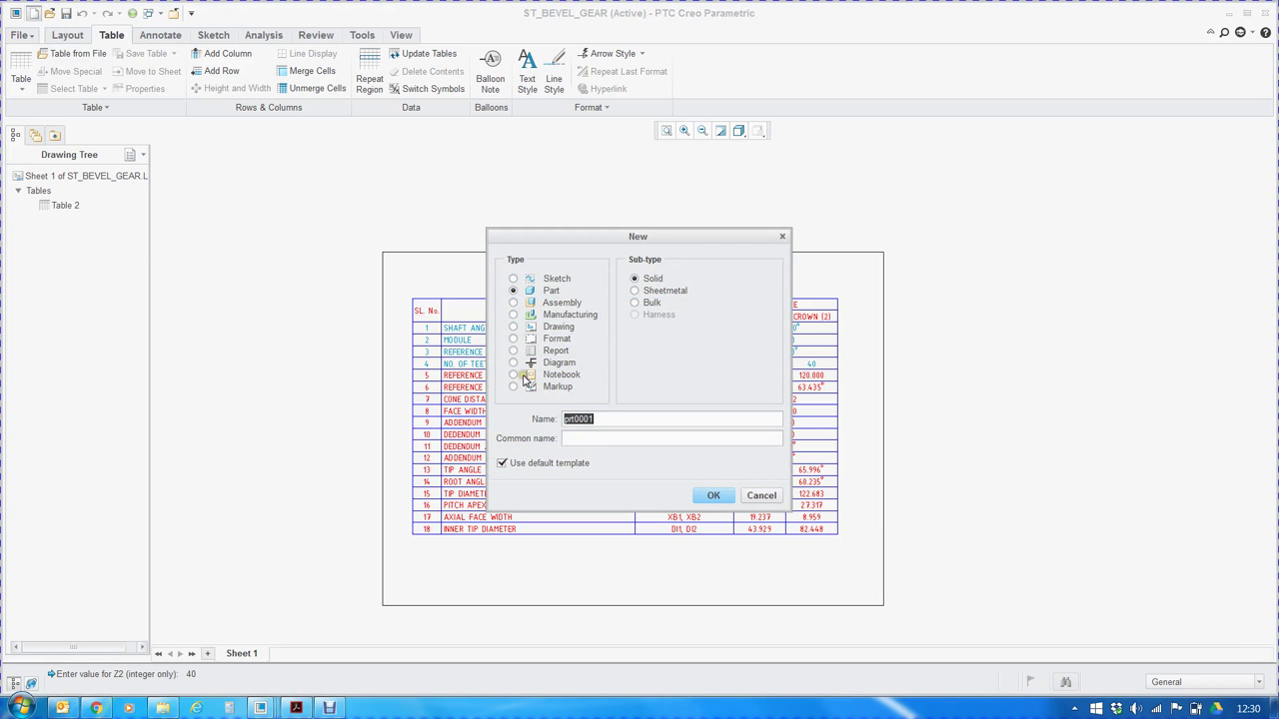
pyautogui.click(555, 374)
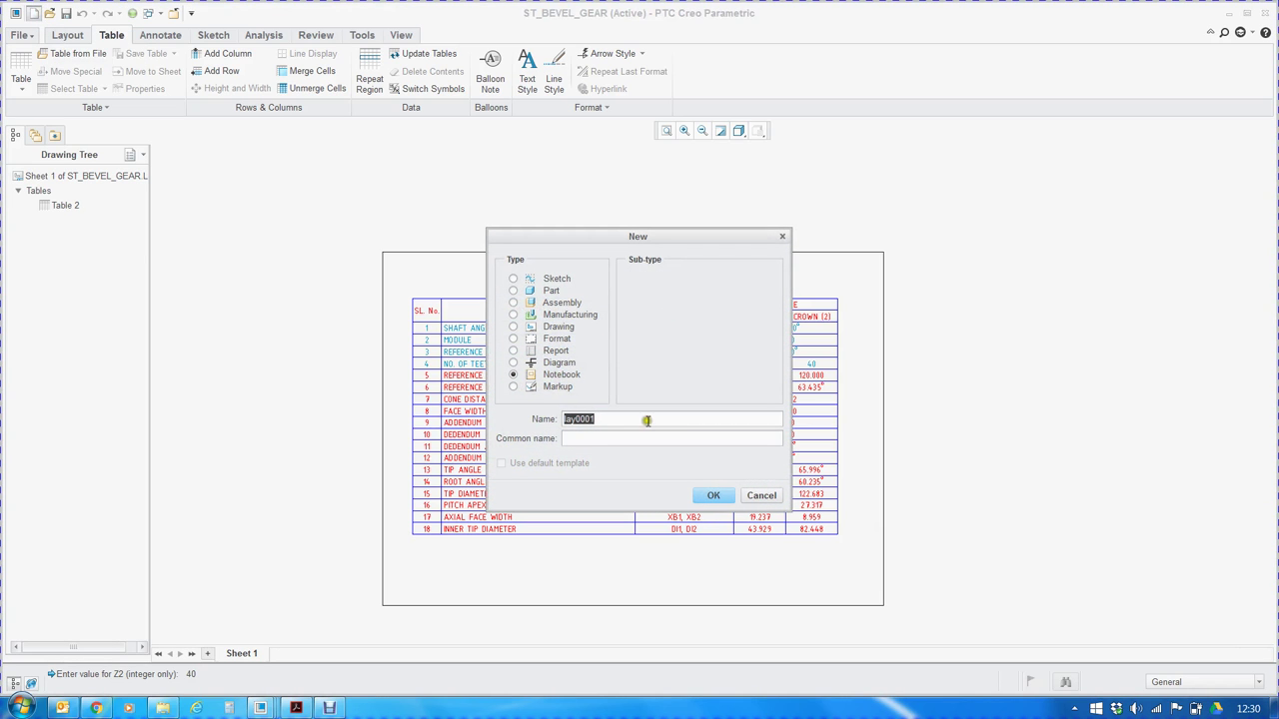
pyautogui.click(760, 494)
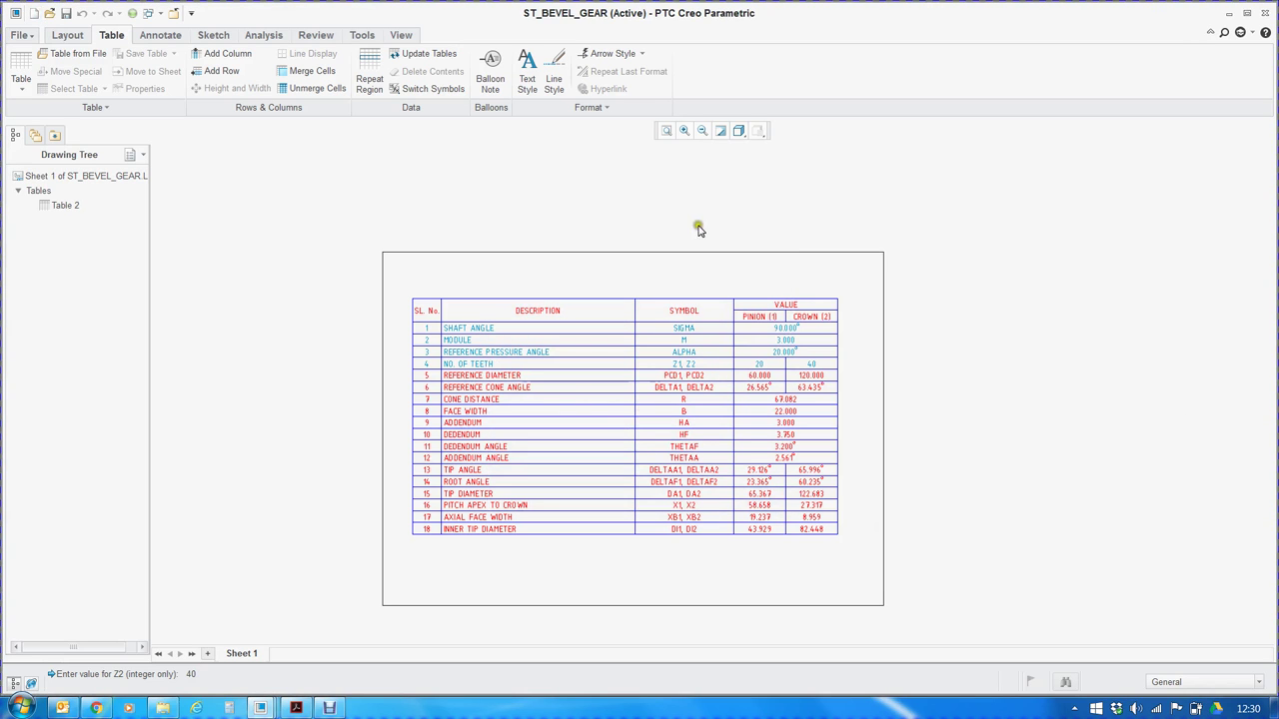
pyautogui.click(363, 37)
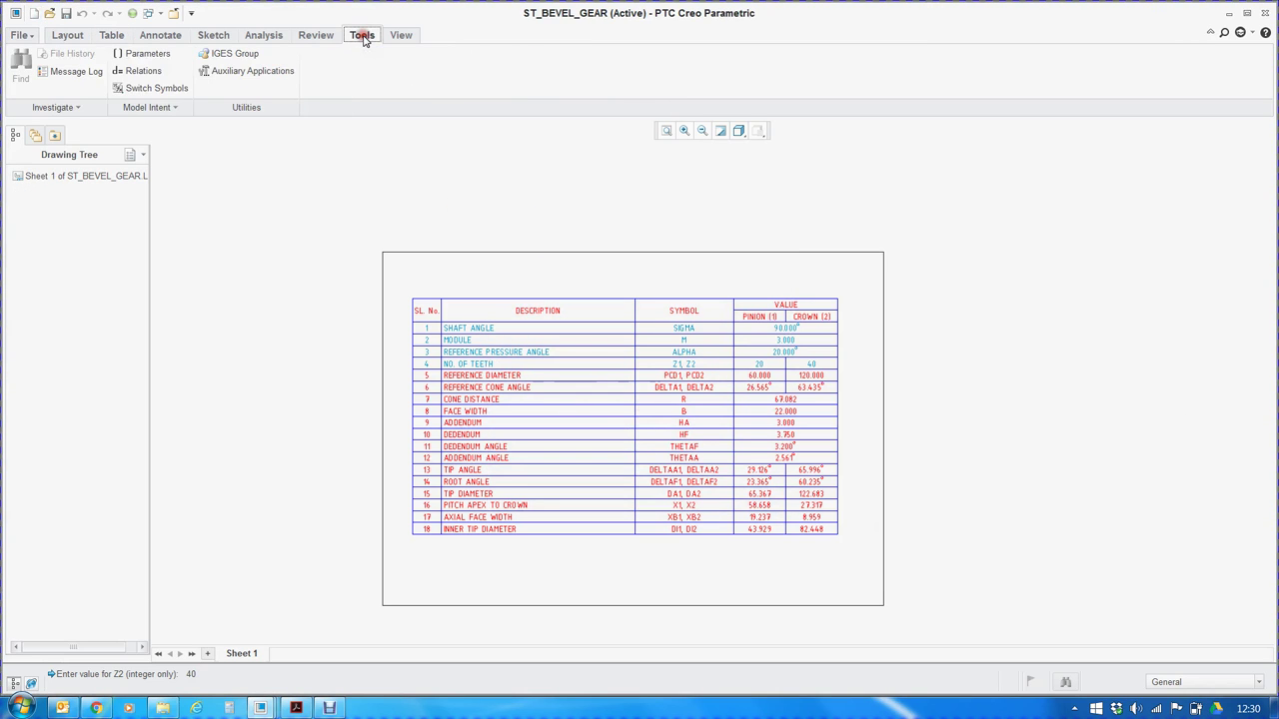
# Review the user-defined parameters SIGMA, M, ALPHA, Z1 and Z2 in an enlarged Parameters dialog.
pyautogui.click(140, 57)
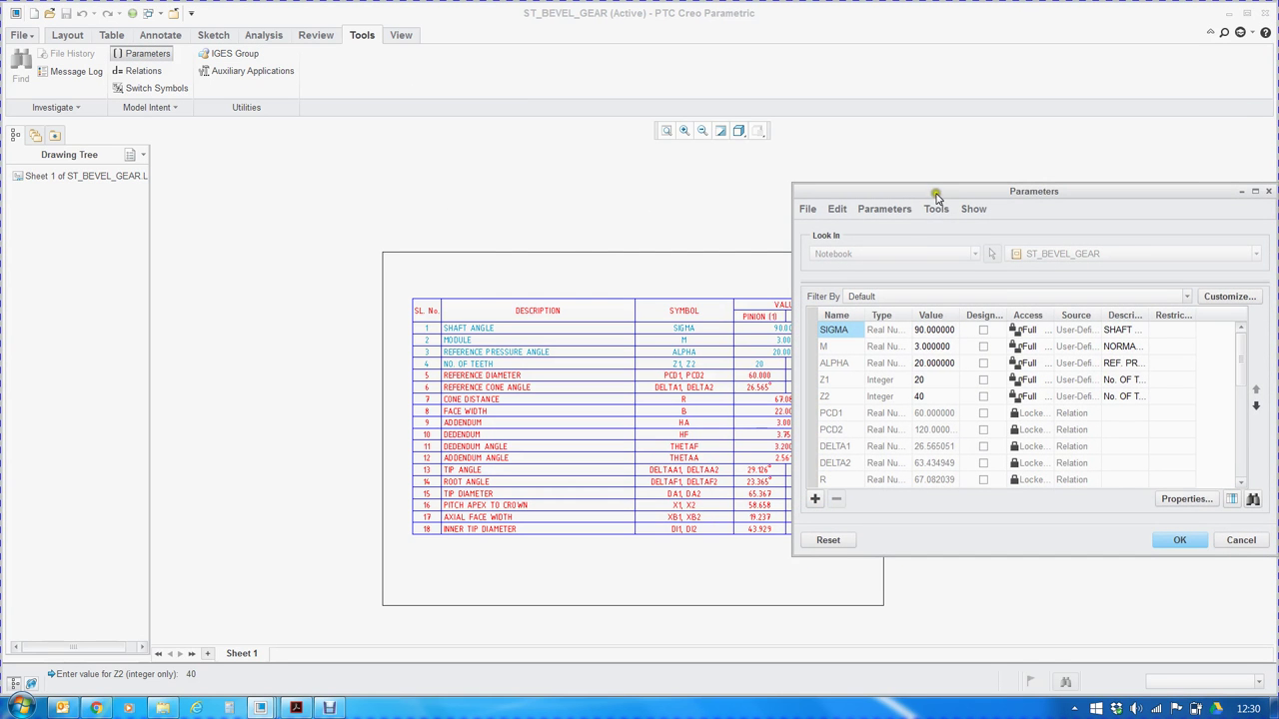
pyautogui.moveTo(935, 195); pyautogui.dragTo(716, 143)
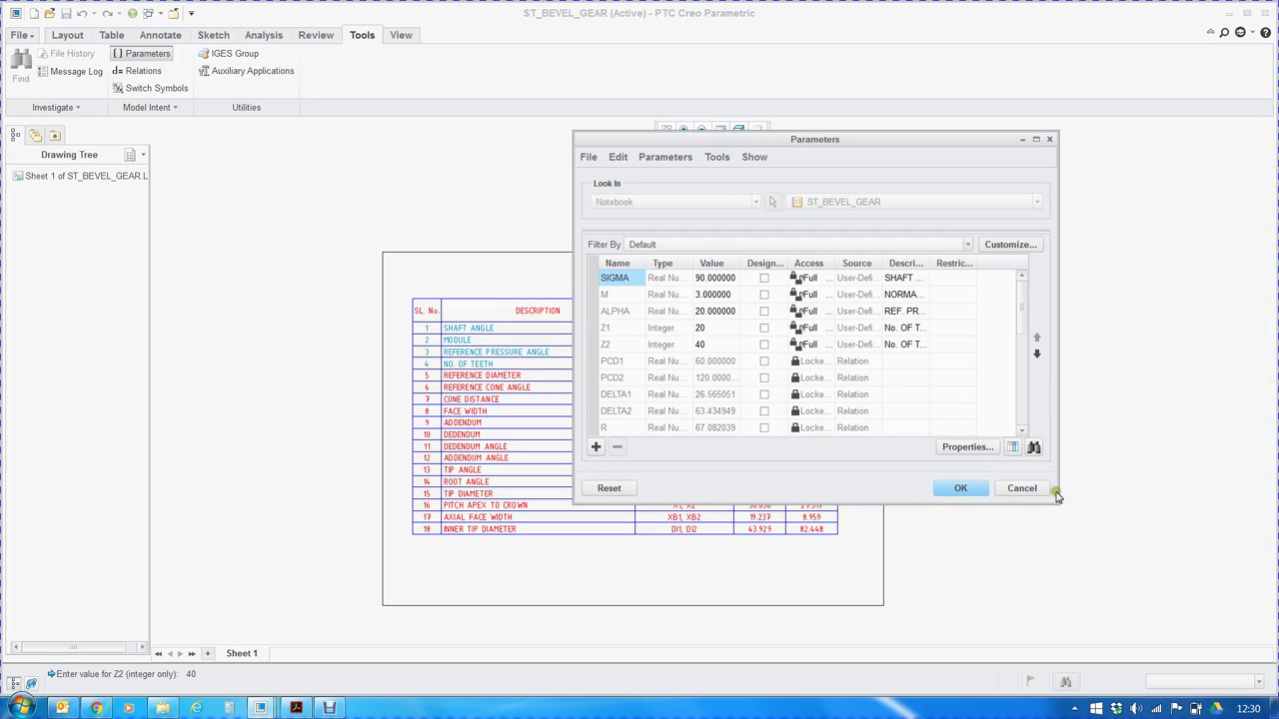
pyautogui.moveTo(1057, 499); pyautogui.dragTo(1273, 572)
pyautogui.moveTo(933, 263); pyautogui.dragTo(1082, 263)
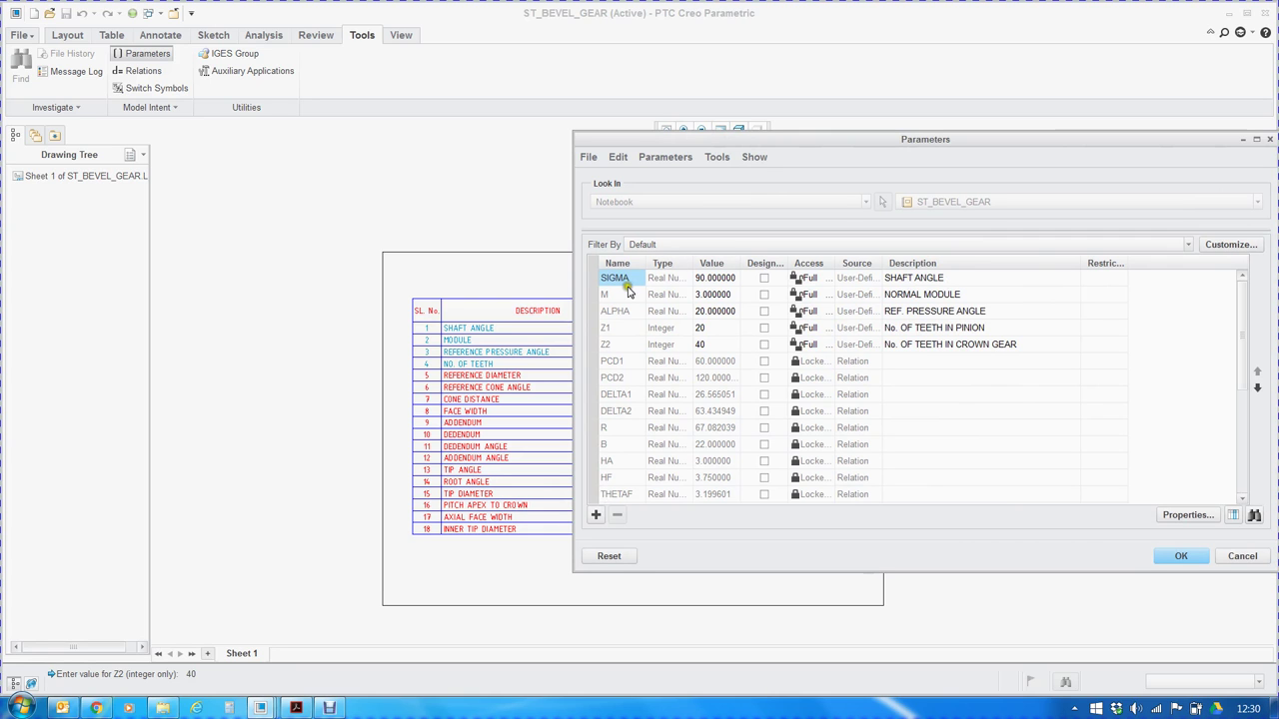
pyautogui.keyDown('shift'); pyautogui.click(626, 345); pyautogui.keyUp('shift')
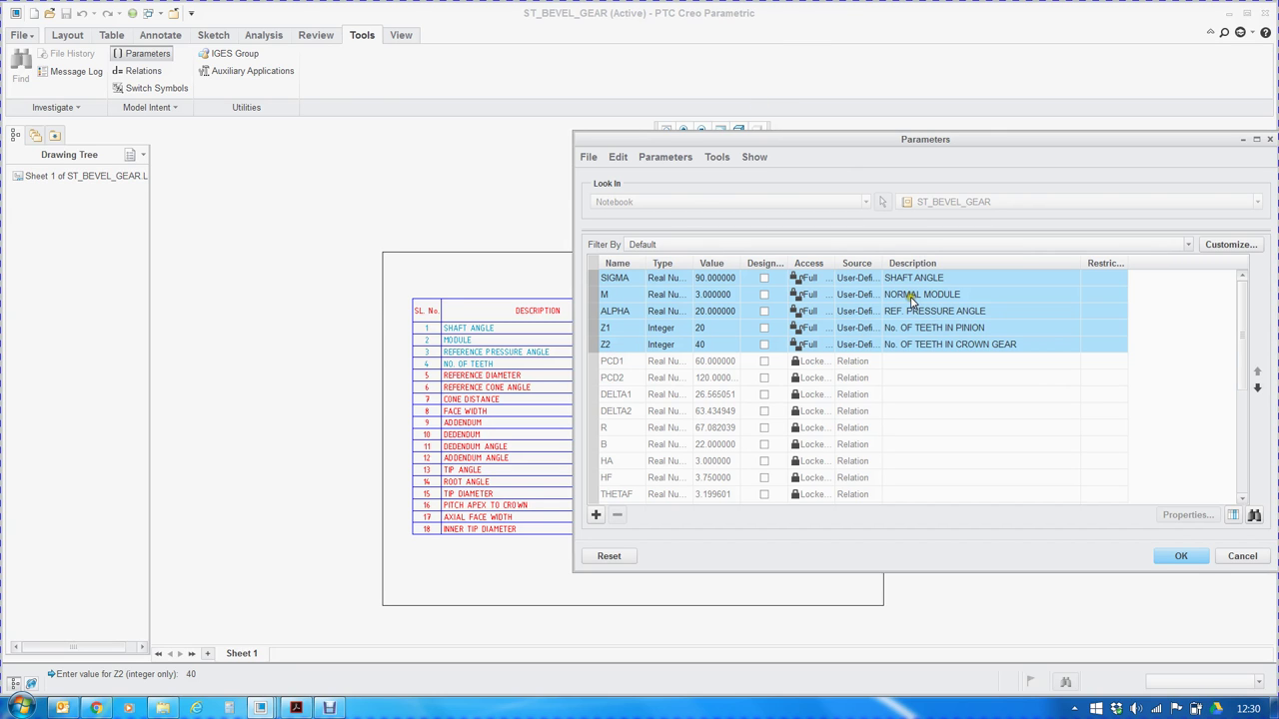
pyautogui.click(628, 329)
pyautogui.click(1180, 556)
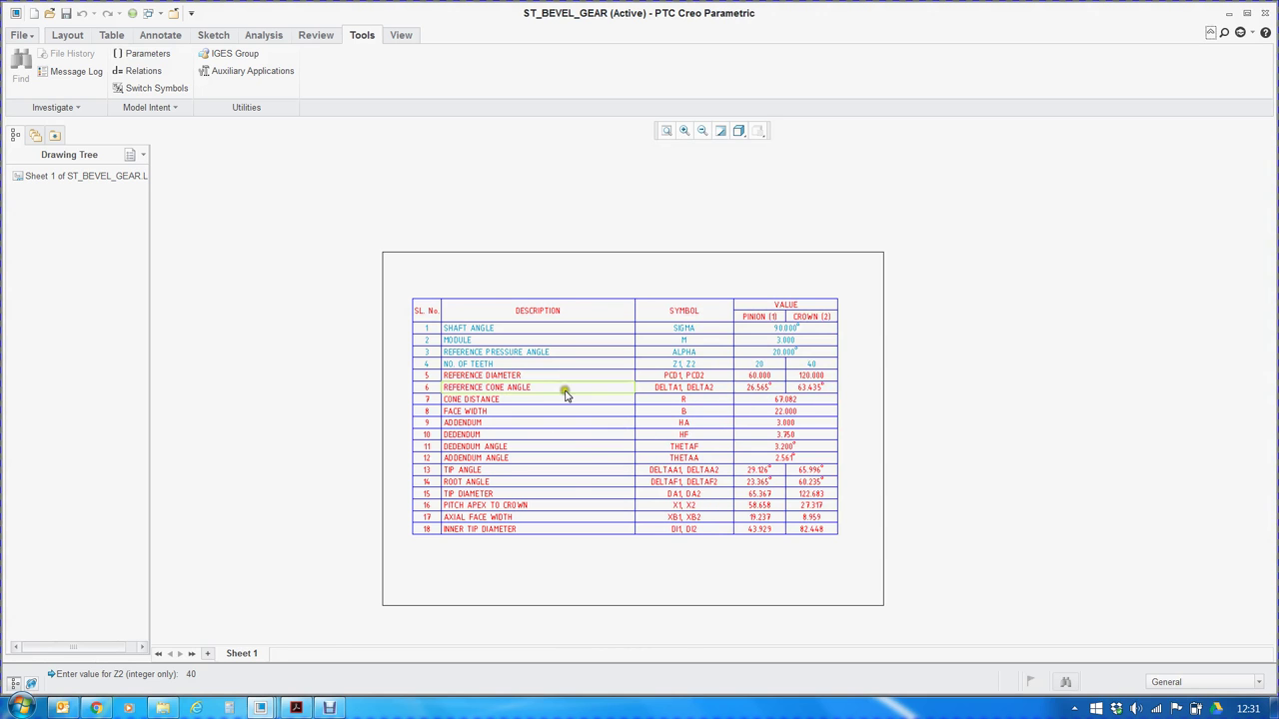
# Bring the gear_guide1.pdf guide in Adobe Acrobat Reader to the front.
pyautogui.scroll(1, 565, 394)
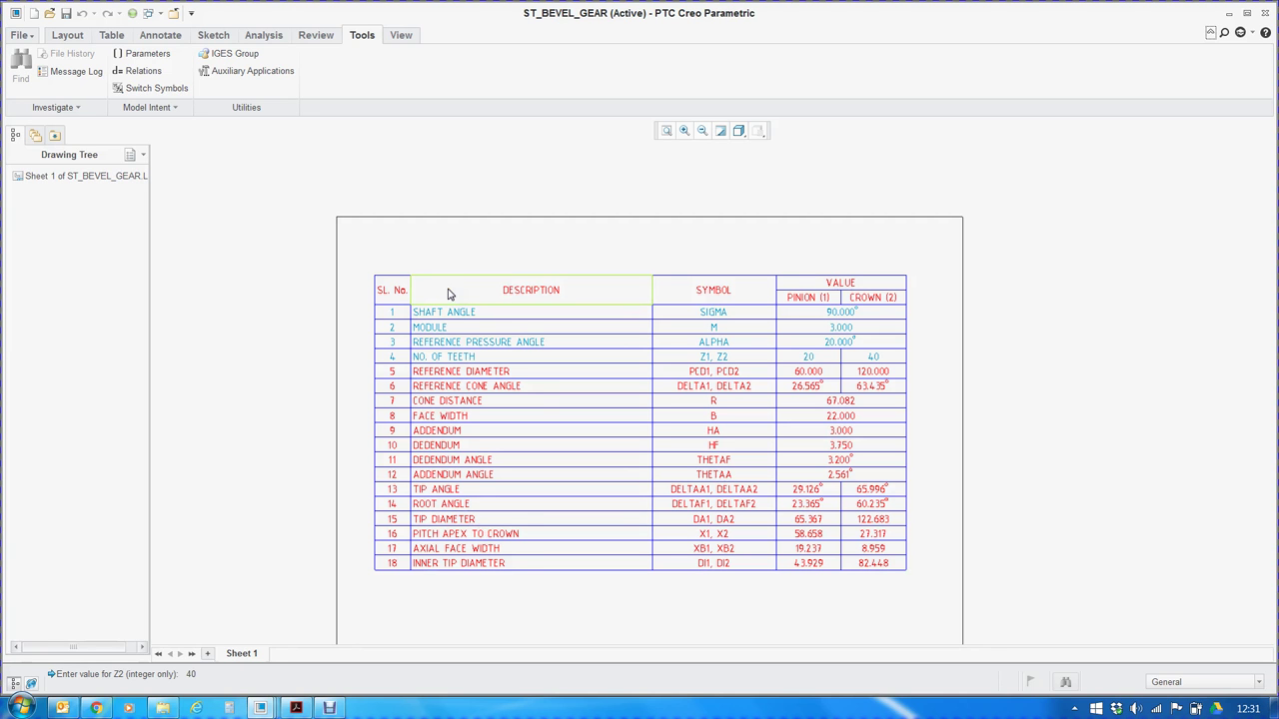
pyautogui.click(296, 708)
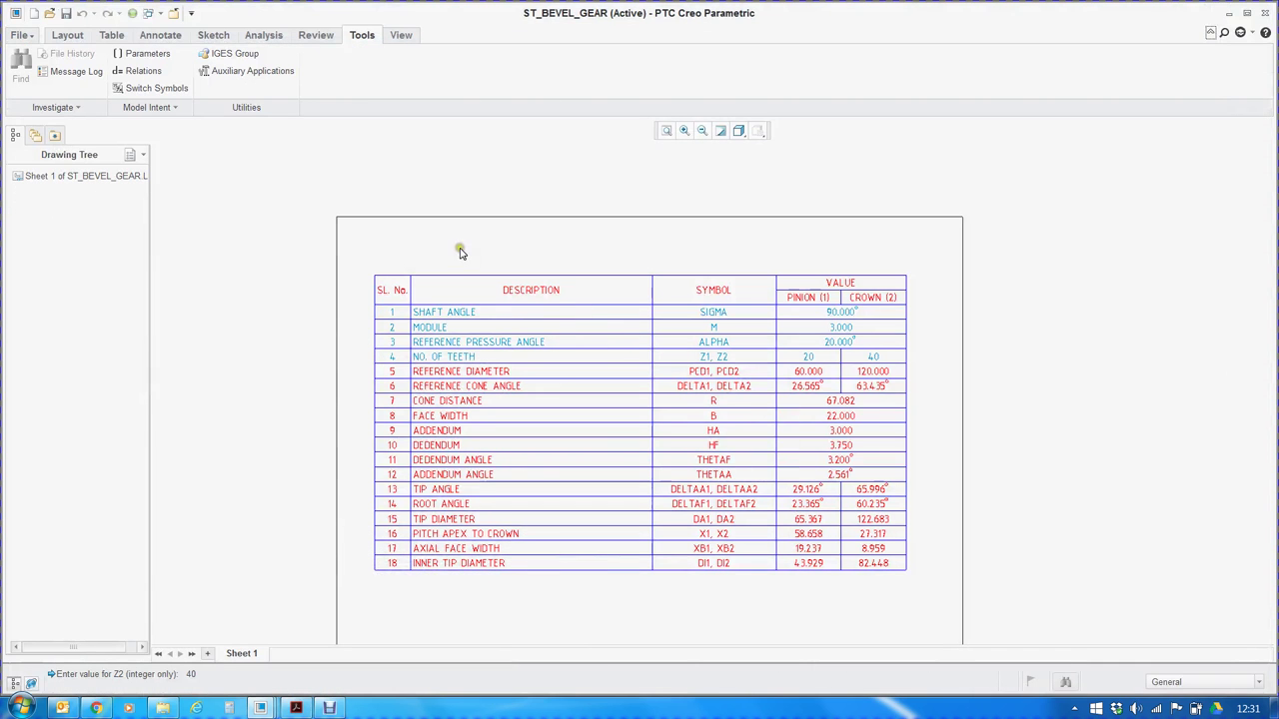
pyautogui.click(296, 708)
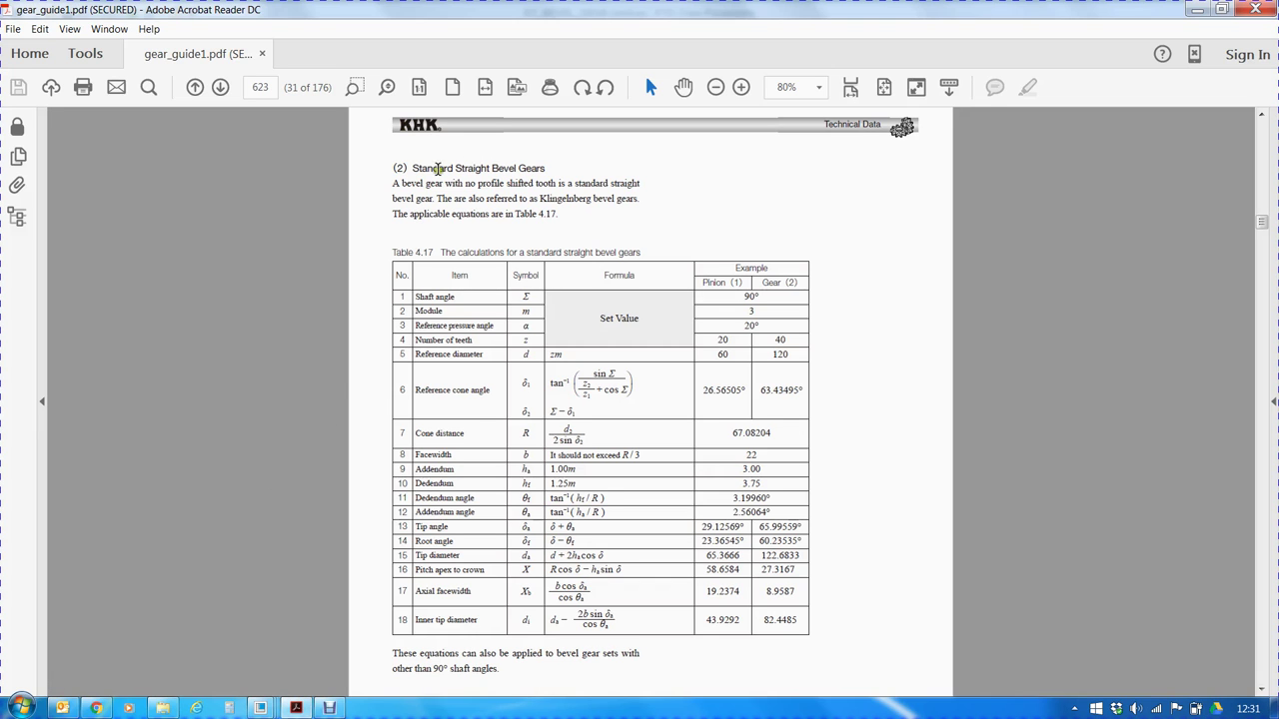
# Highlight the Standard Straight Bevel Gears heading and 'Klingelnberg bevel gears', then minimize Acrobat.
pyautogui.moveTo(413, 170); pyautogui.dragTo(550, 171)
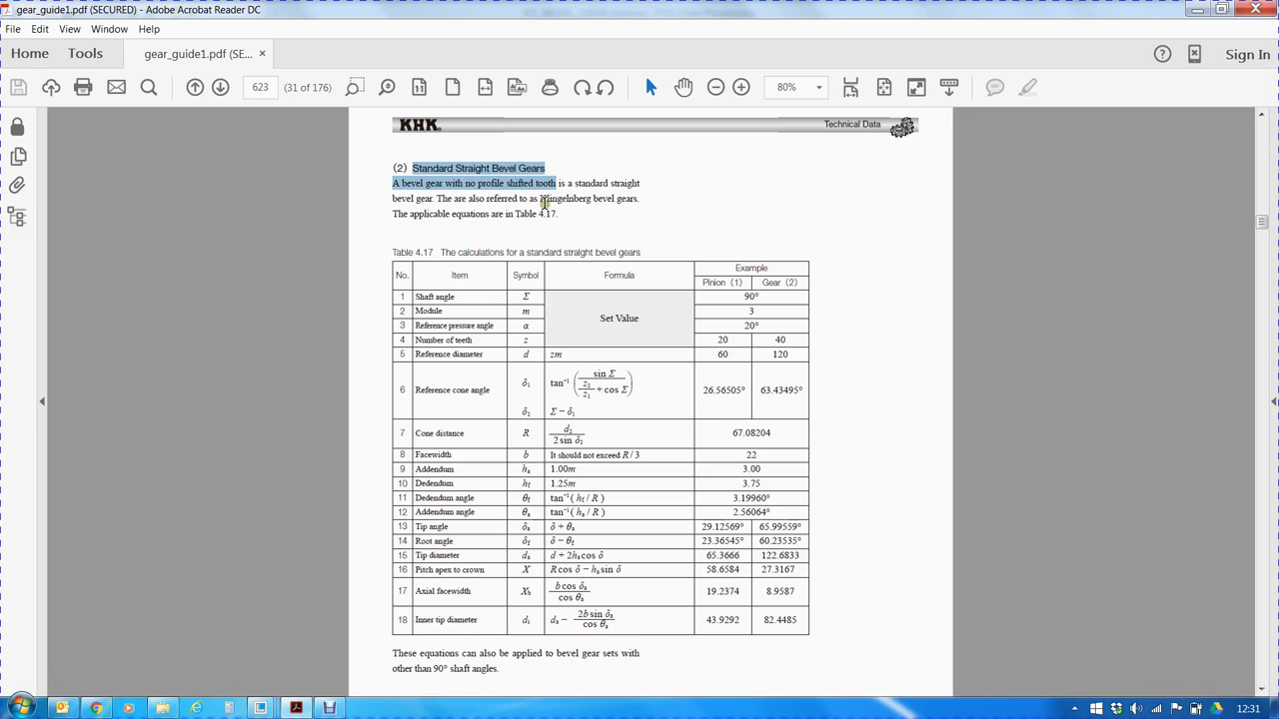
pyautogui.click(543, 199)
pyautogui.moveTo(544, 199); pyautogui.dragTo(640, 199)
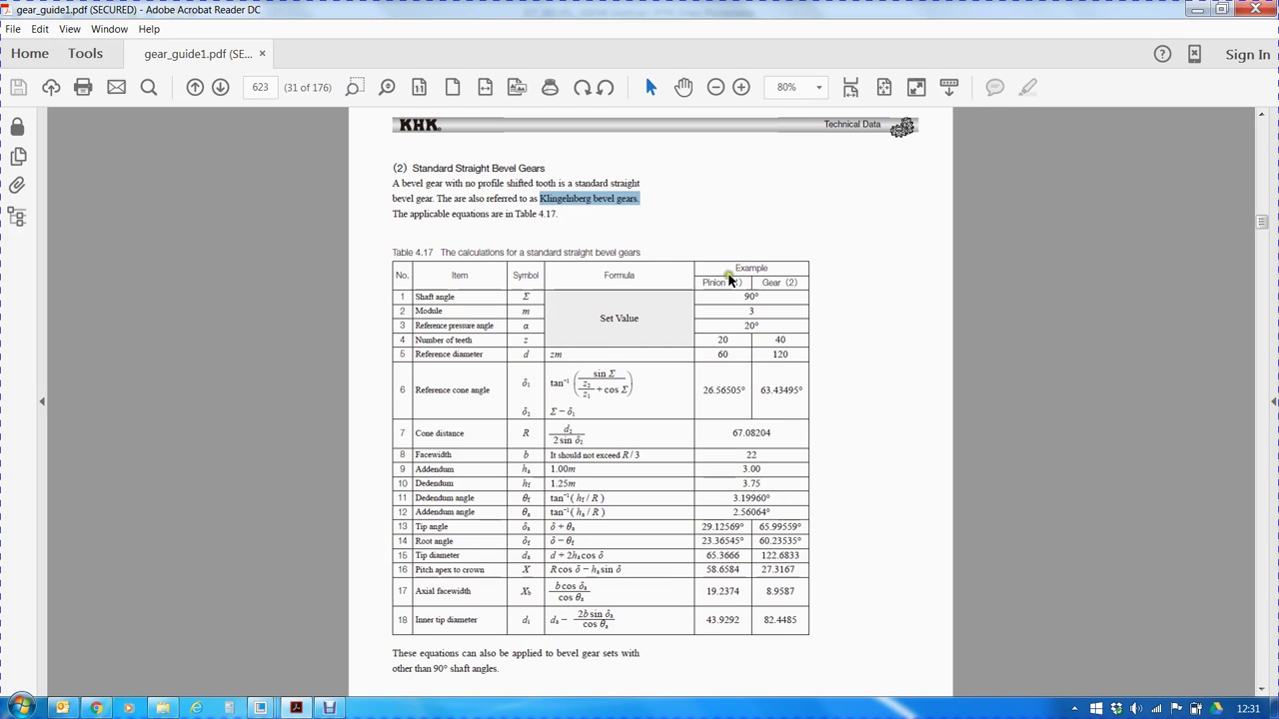
pyautogui.click(633, 276)
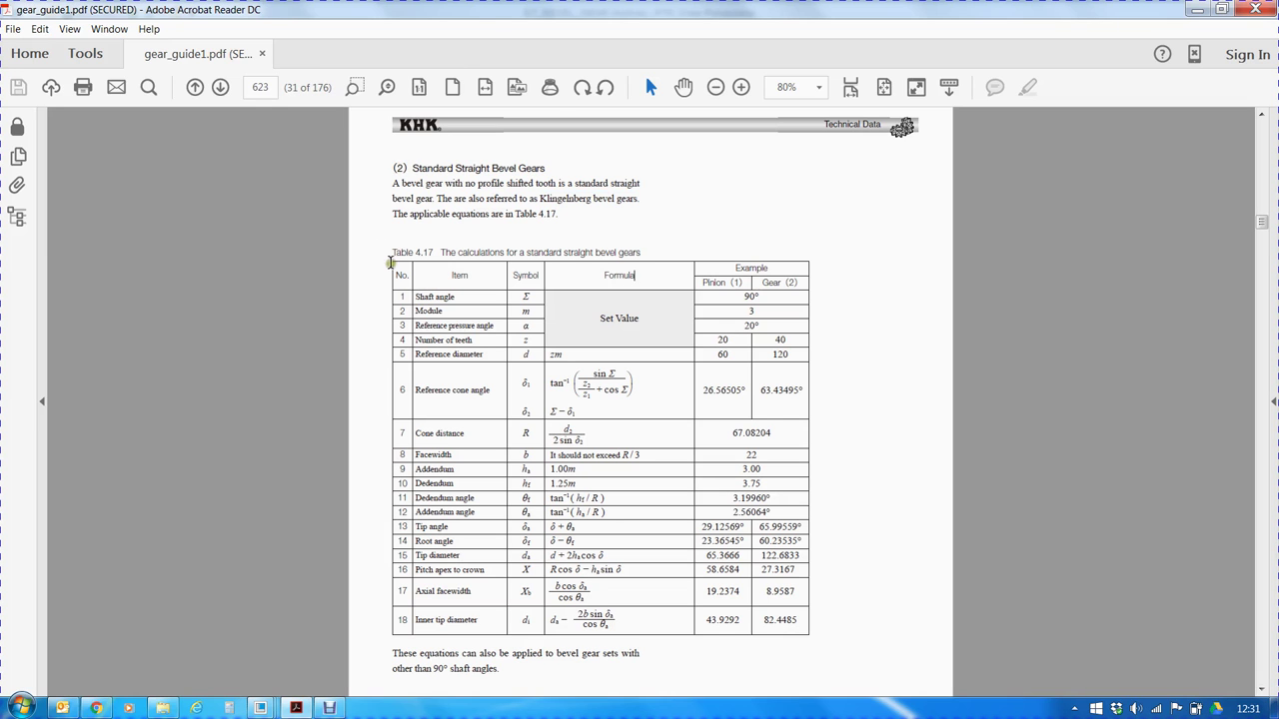
pyautogui.click(378, 255)
pyautogui.click(1204, 10)
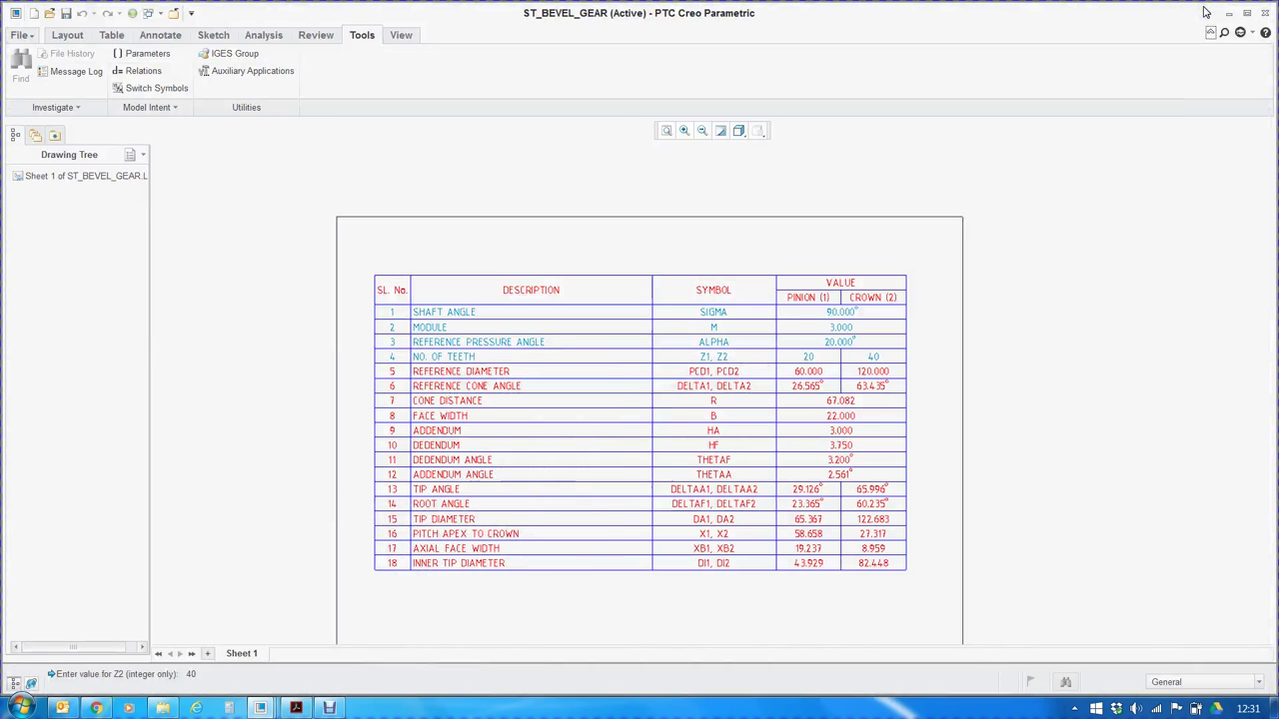
pyautogui.click(226, 139)
pyautogui.click(140, 72)
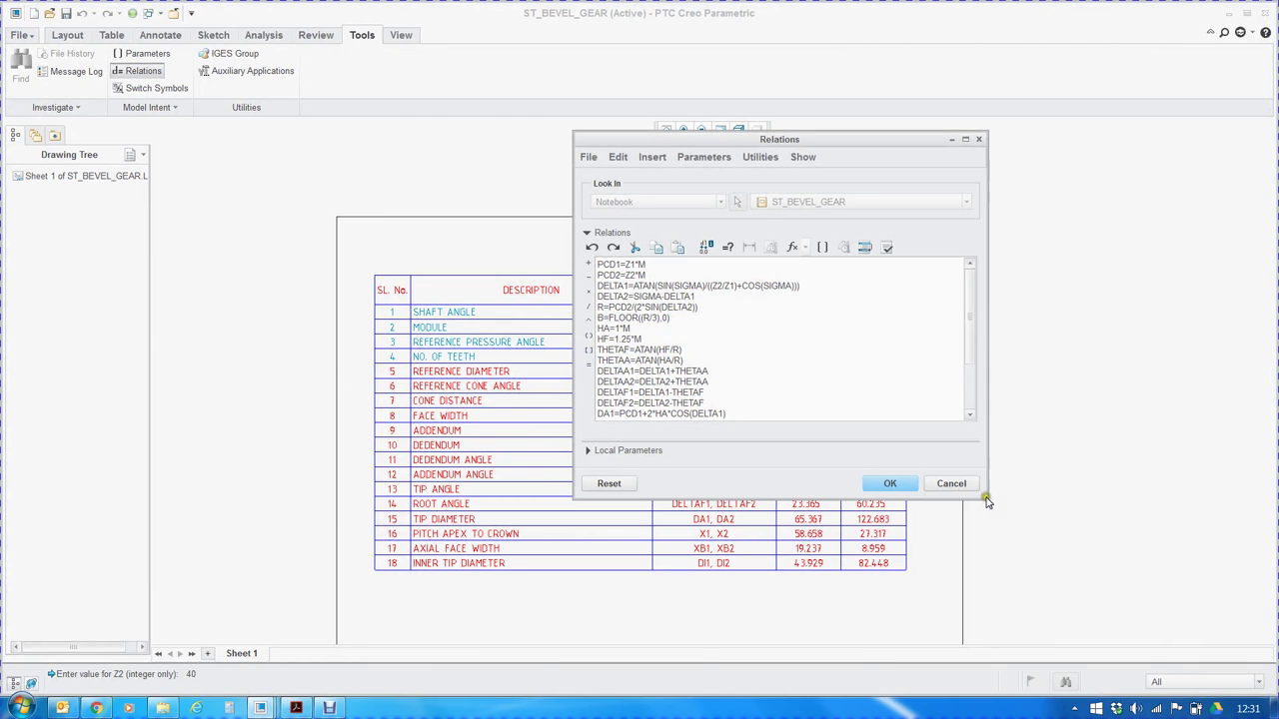
pyautogui.moveTo(984, 496); pyautogui.dragTo(1205, 662)
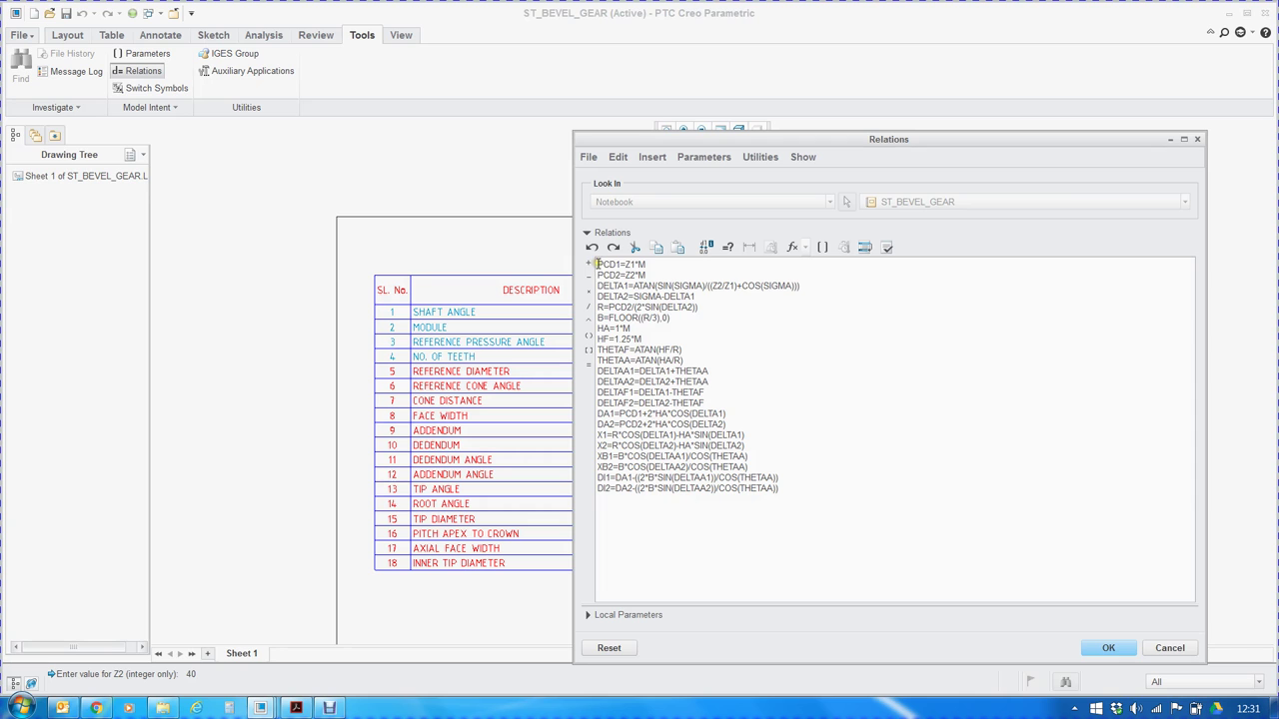
pyautogui.moveTo(595, 265); pyautogui.dragTo(784, 488)
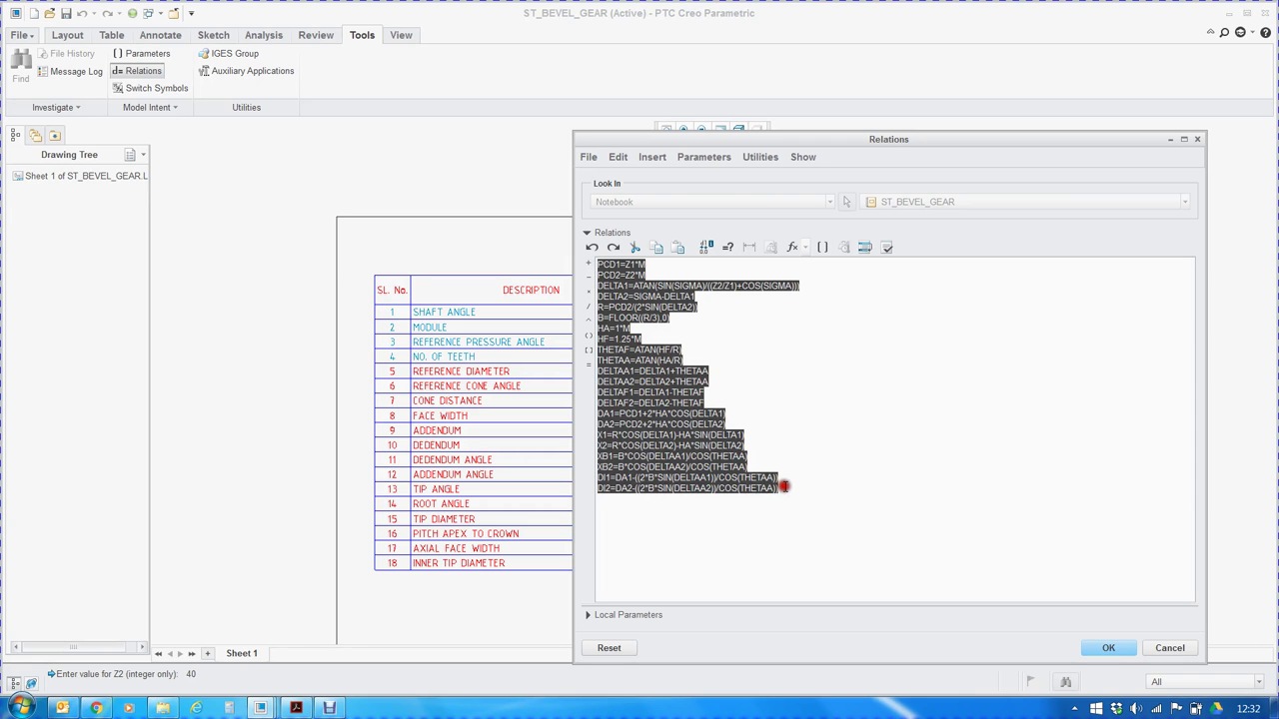
pyautogui.click(791, 446)
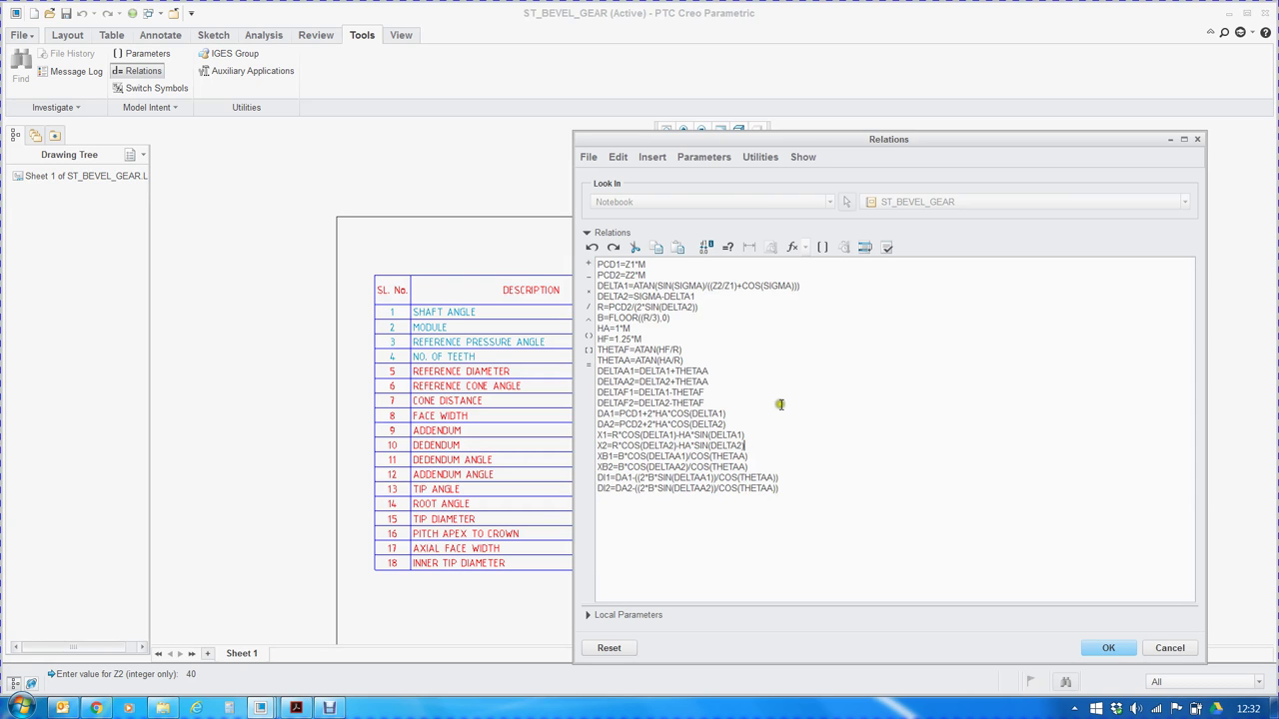
pyautogui.click(1108, 649)
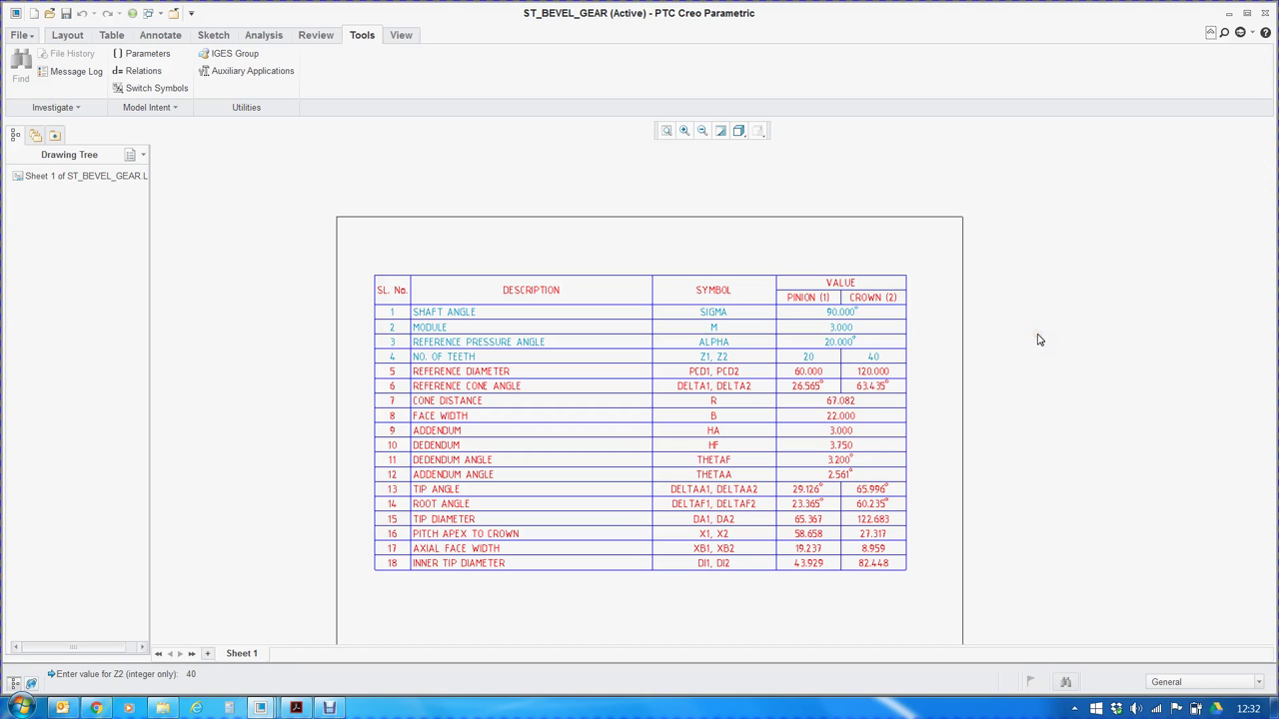
# Switch to the BEVEL_PINION part and unhide its all-curves and all-surfaces layers.
pyautogui.click(148, 13)
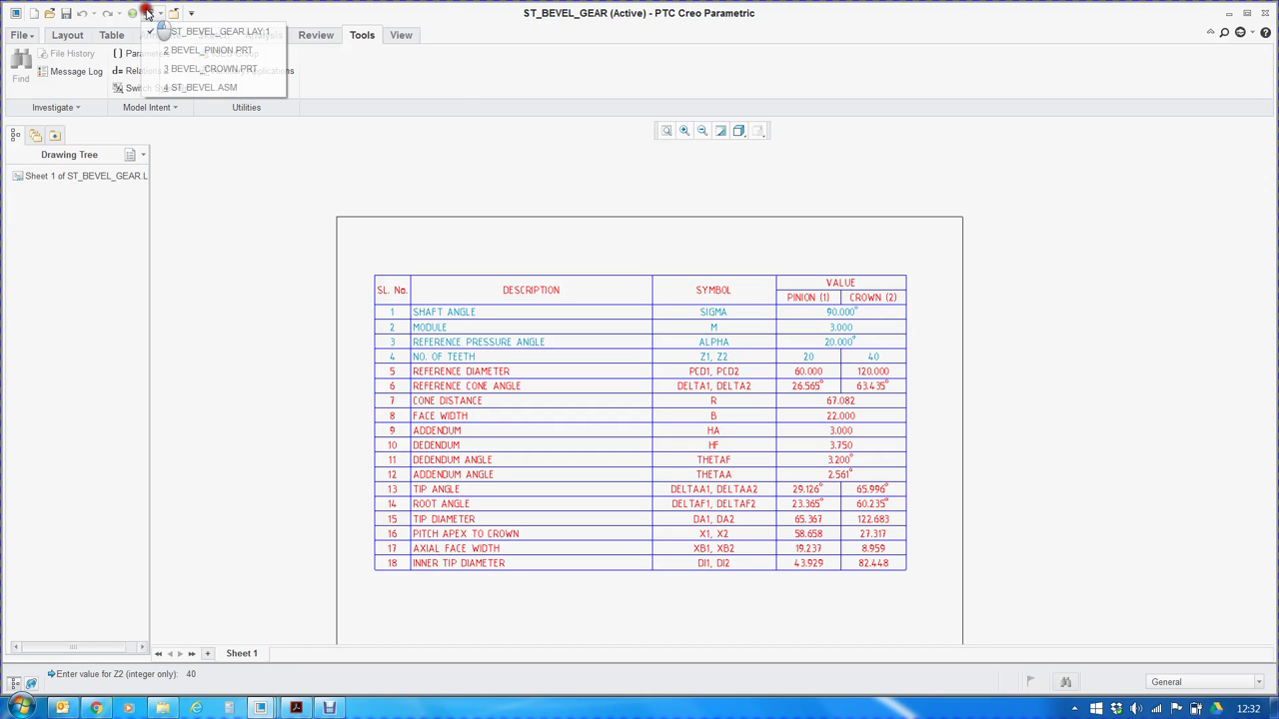
pyautogui.click(212, 50)
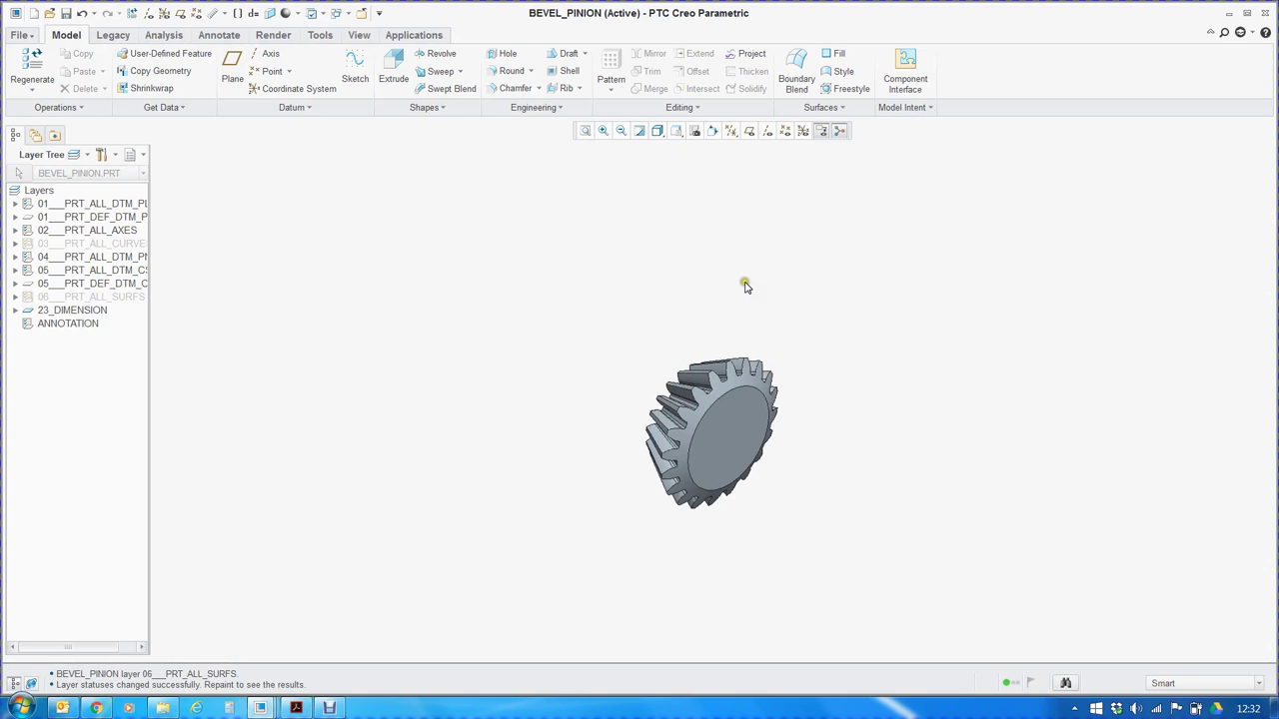
pyautogui.click(104, 245)
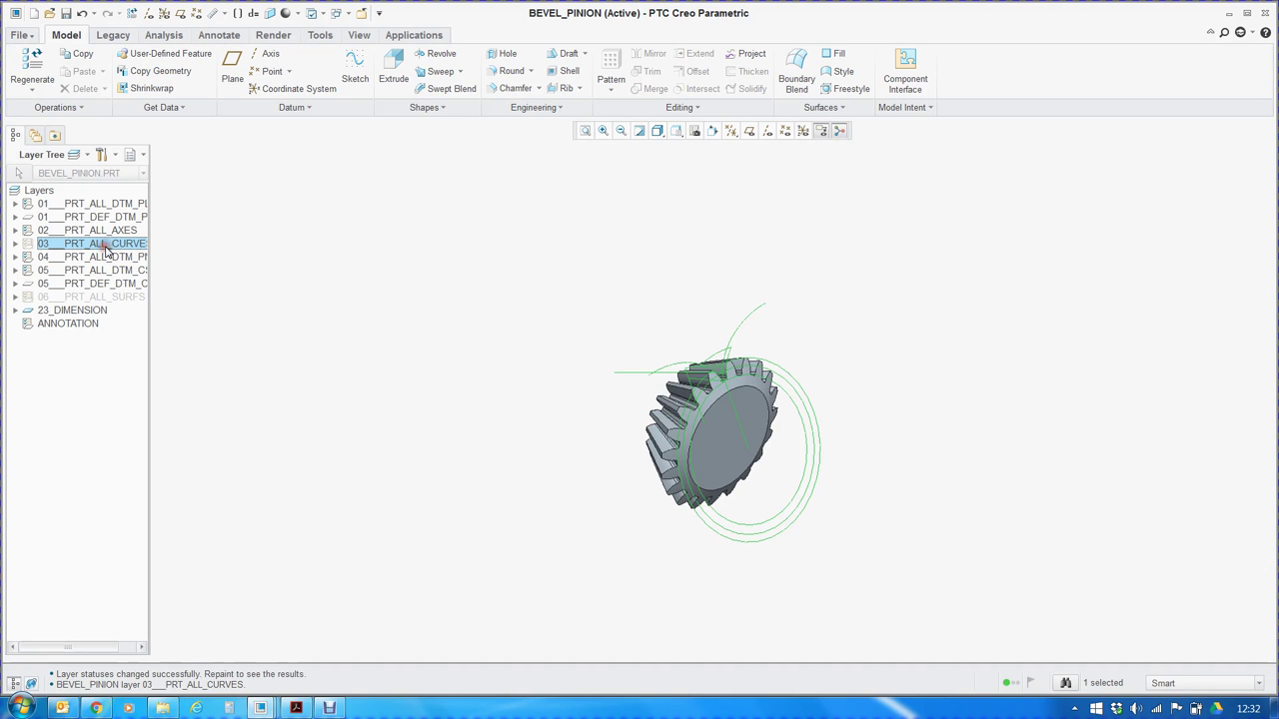
pyautogui.keyDown('ctrl'); pyautogui.click(122, 296); pyautogui.keyUp('ctrl')
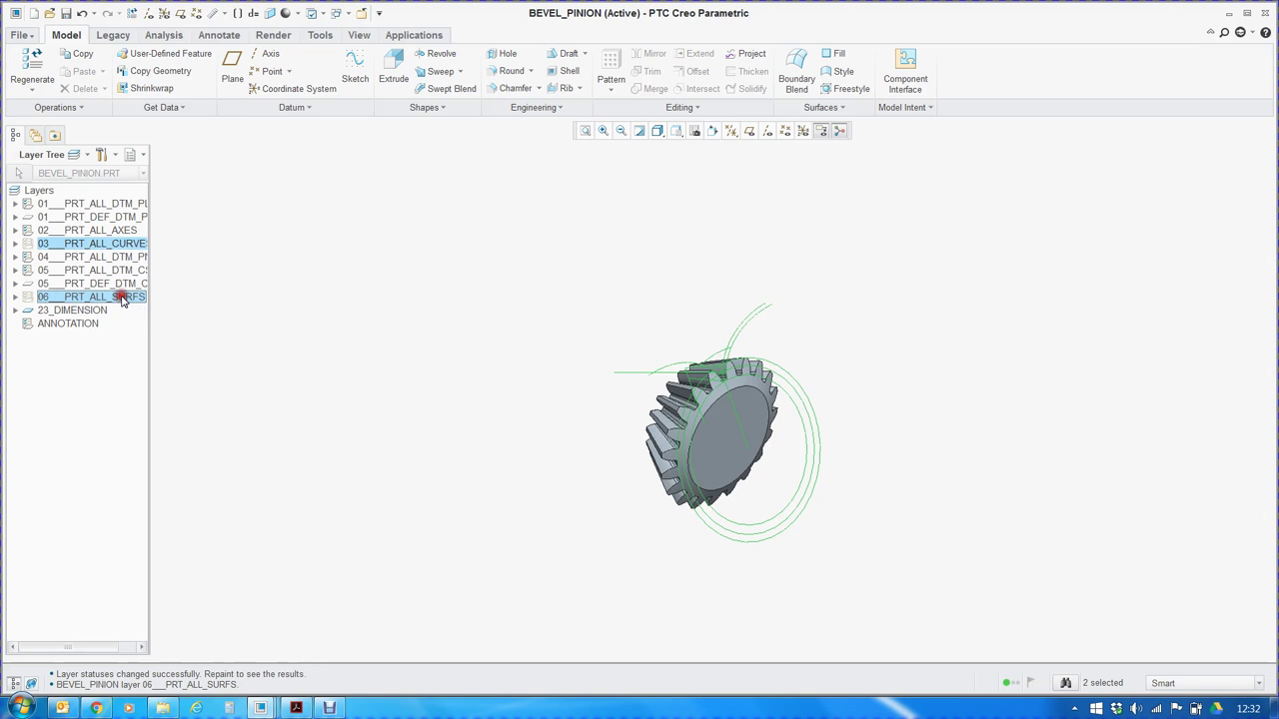
pyautogui.rightClick(122, 297)
pyautogui.click(165, 12)
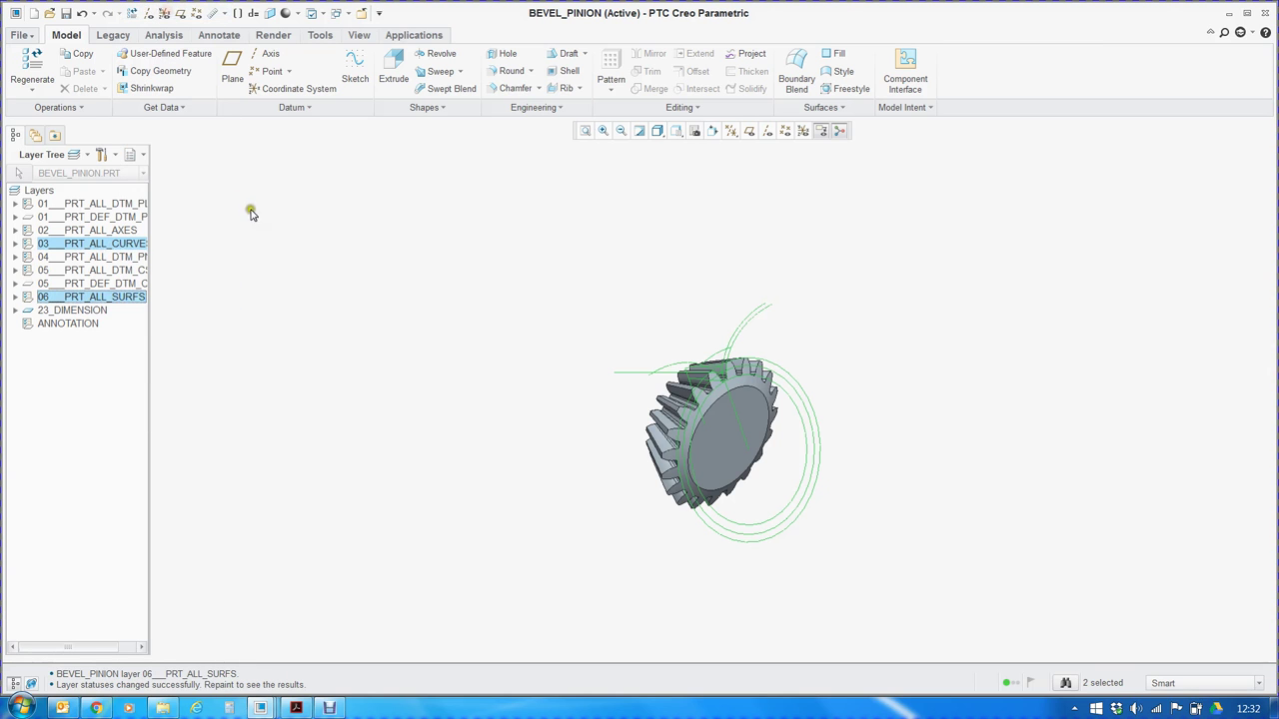
# Return to the model tree and bring up Sketch 1's context menu.
pyautogui.click(140, 155)
pyautogui.click(155, 173)
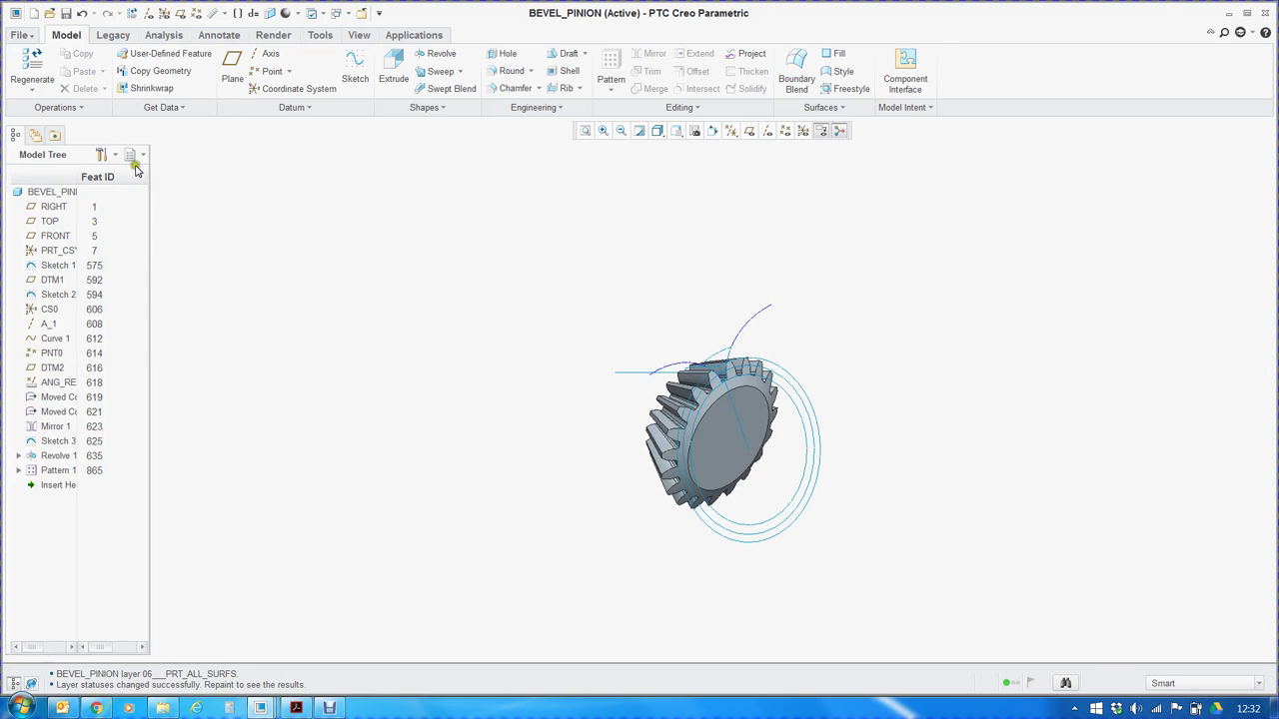
pyautogui.rightClick(46, 265)
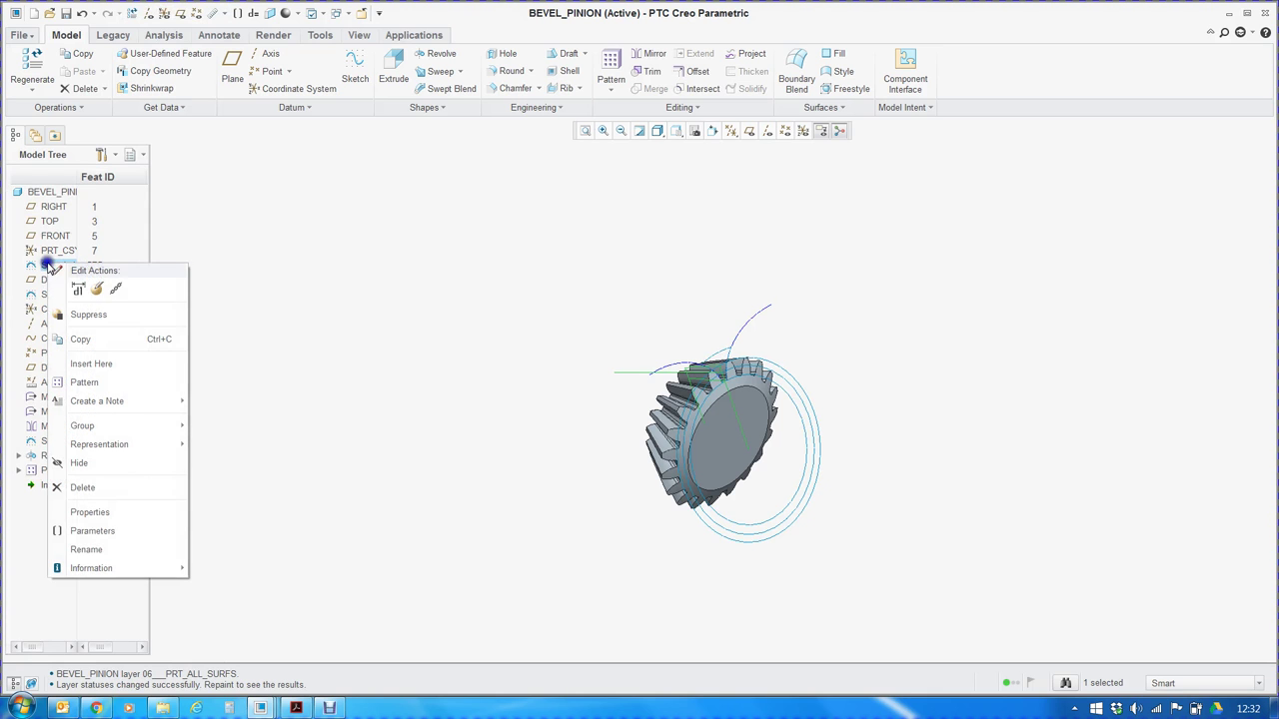
# Reopen Sketch 1 with Edit Definition and check its (19.237) dimension.
pyautogui.click(96, 290)
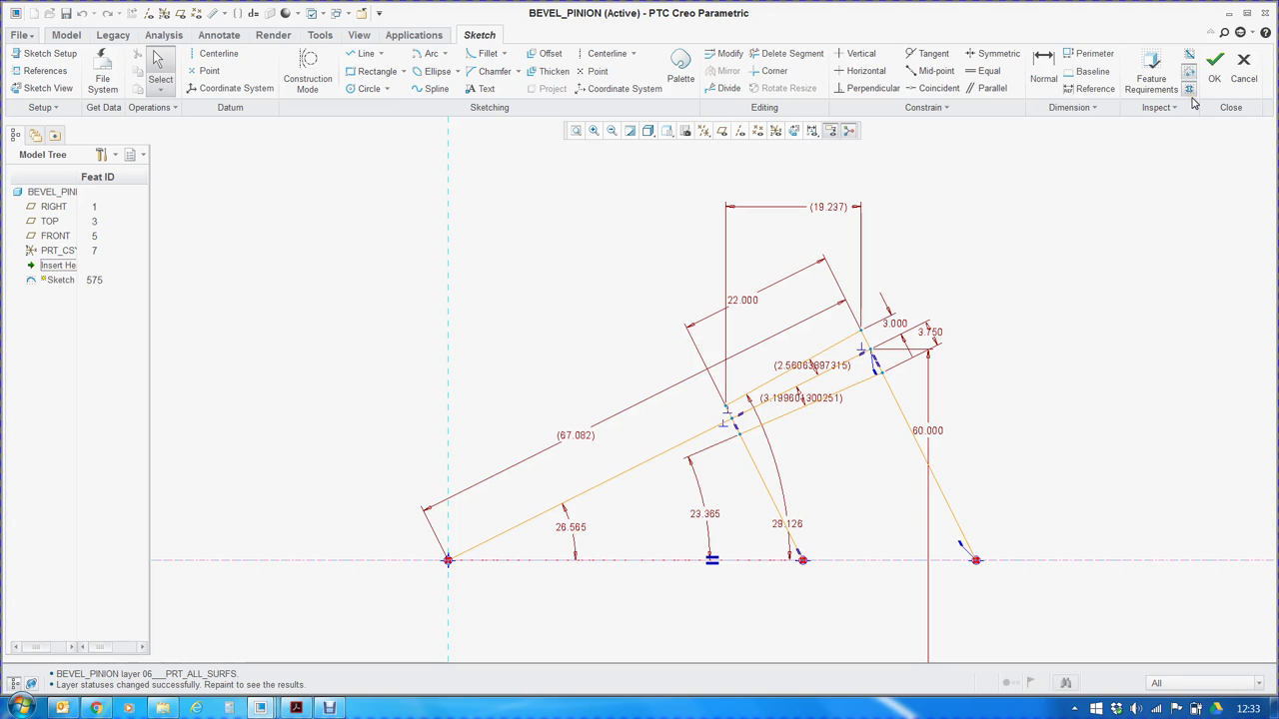
pyautogui.click(1172, 107)
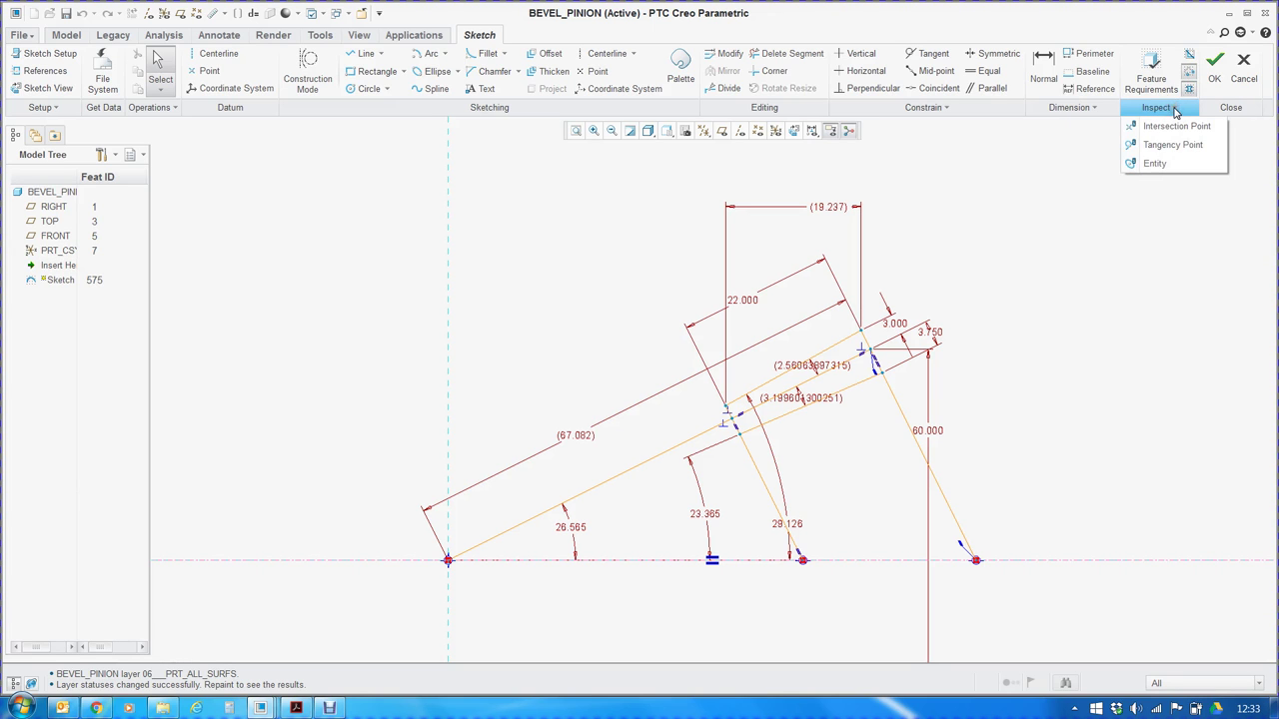
pyautogui.click(1175, 109)
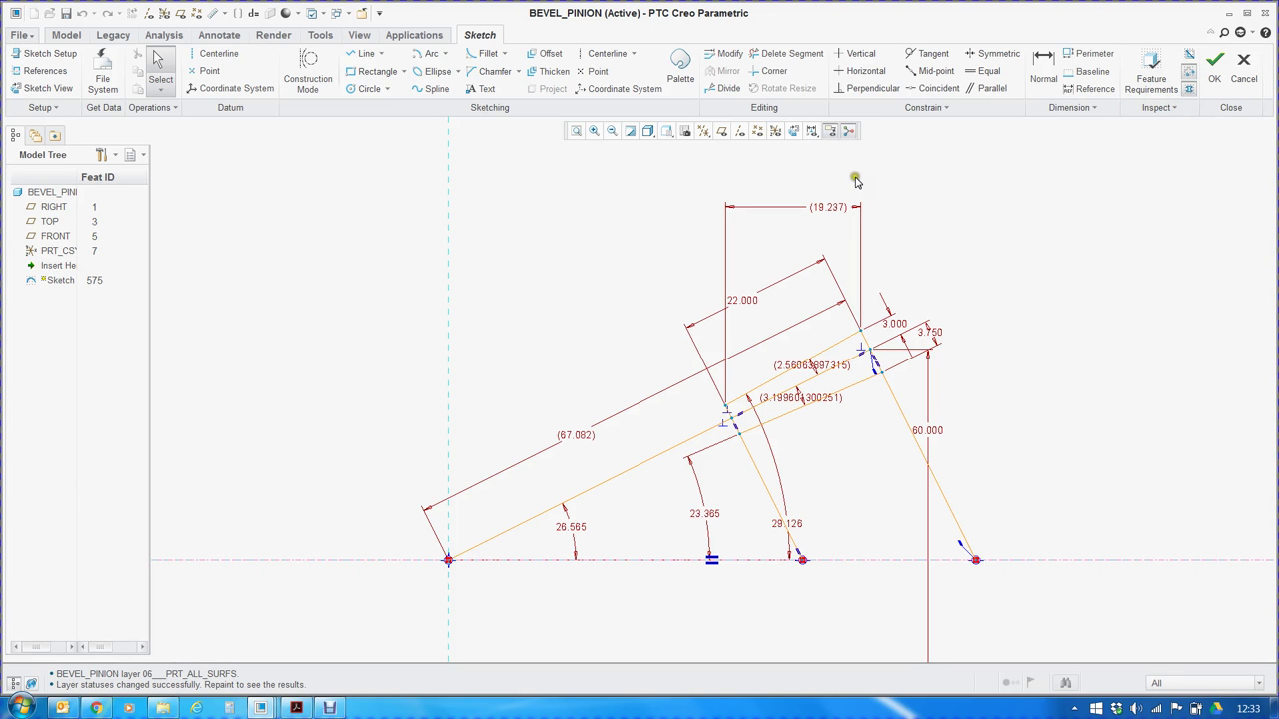
pyautogui.click(842, 208)
pyautogui.click(840, 216)
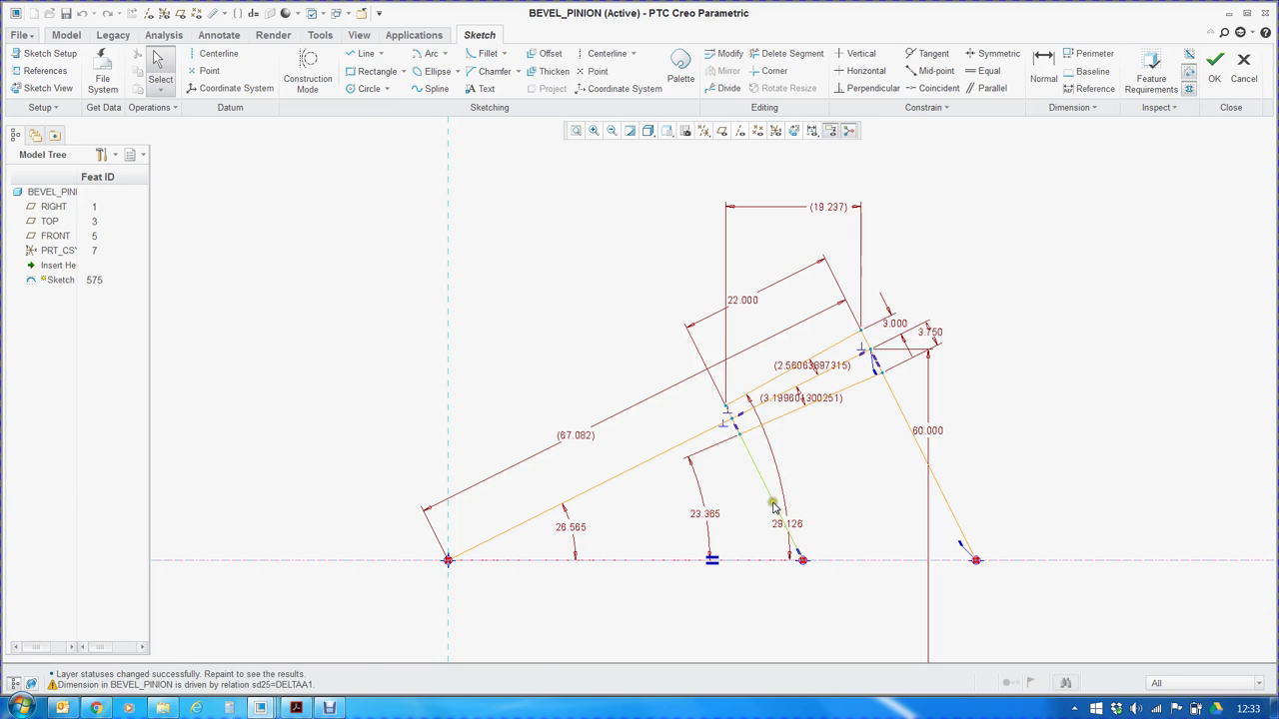
pyautogui.scroll(-2, 774, 504)
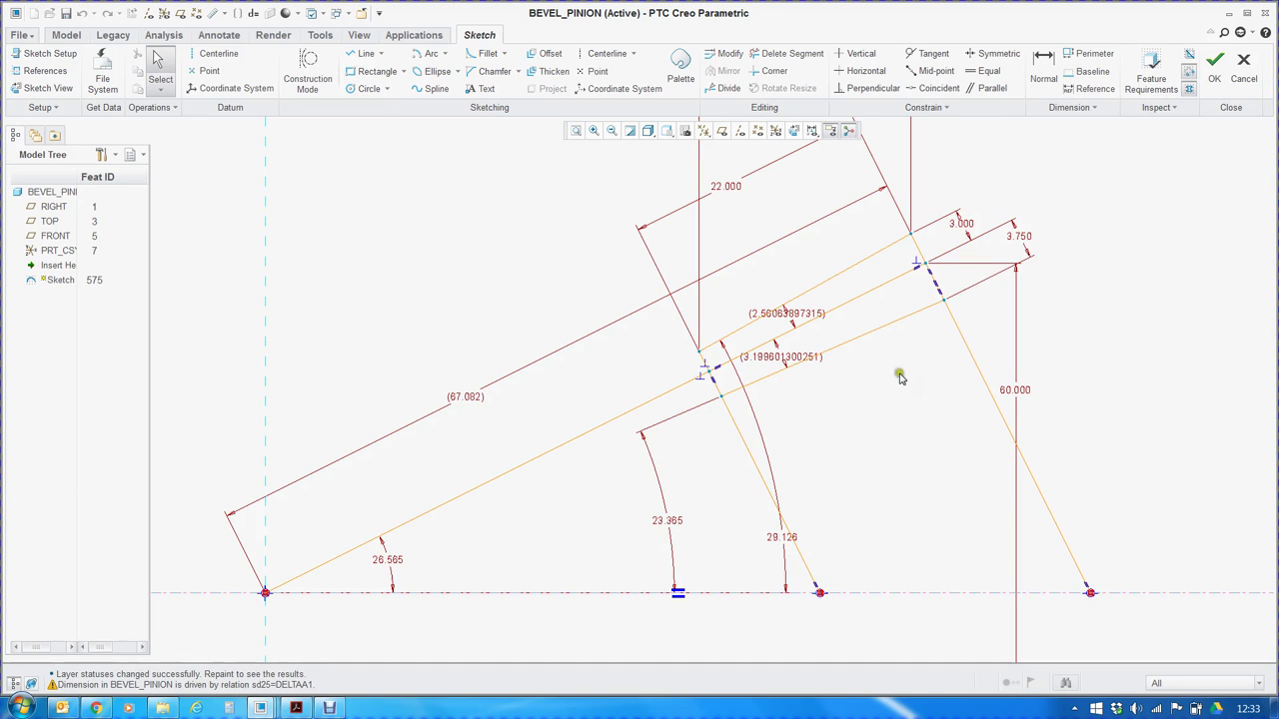
# Select Sketch 1's sloped profile lines to check their dimensions, then bring up the sketch relations.
pyautogui.click(748, 449)
pyautogui.scroll(1, 749, 452)
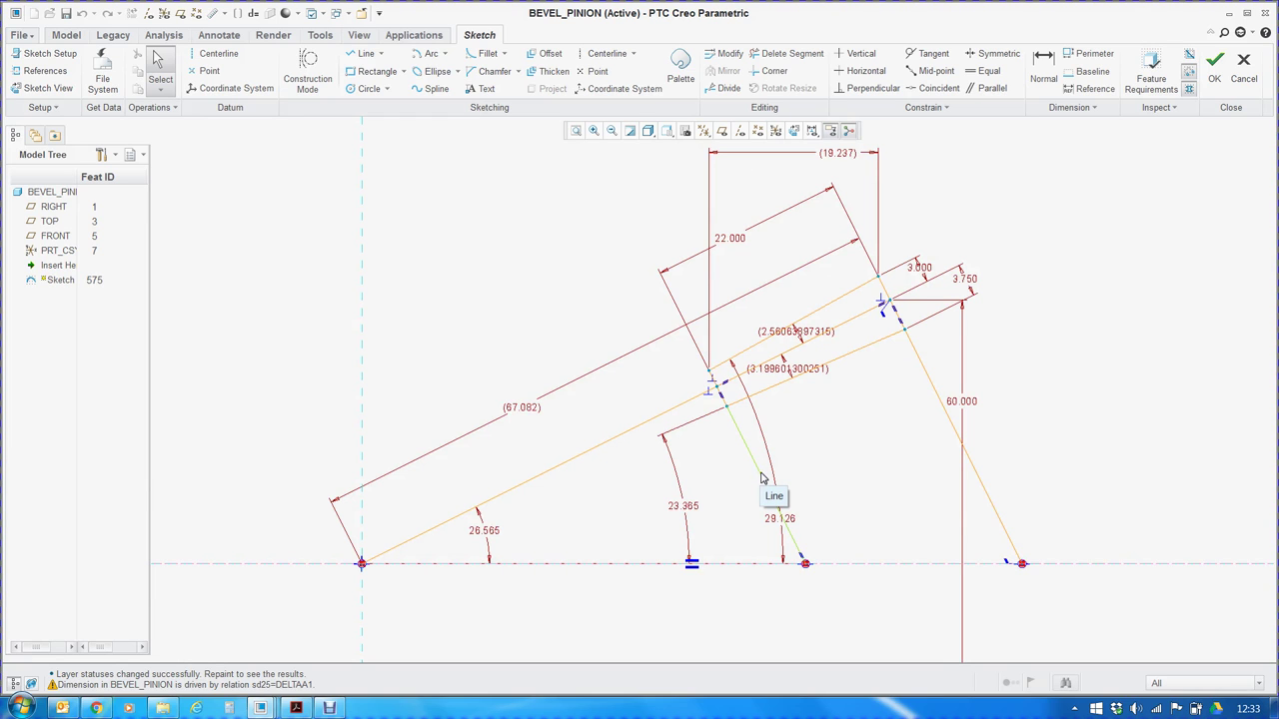
pyautogui.click(751, 437)
pyautogui.click(751, 250)
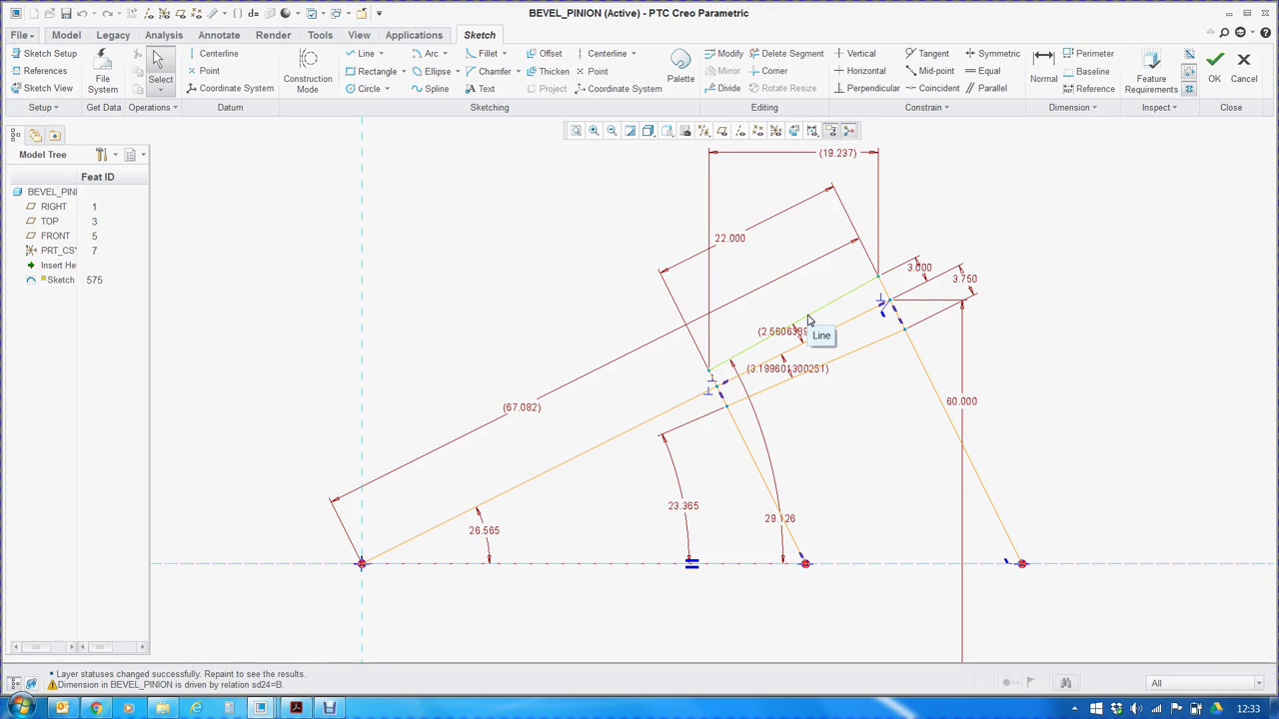
pyautogui.click(856, 394)
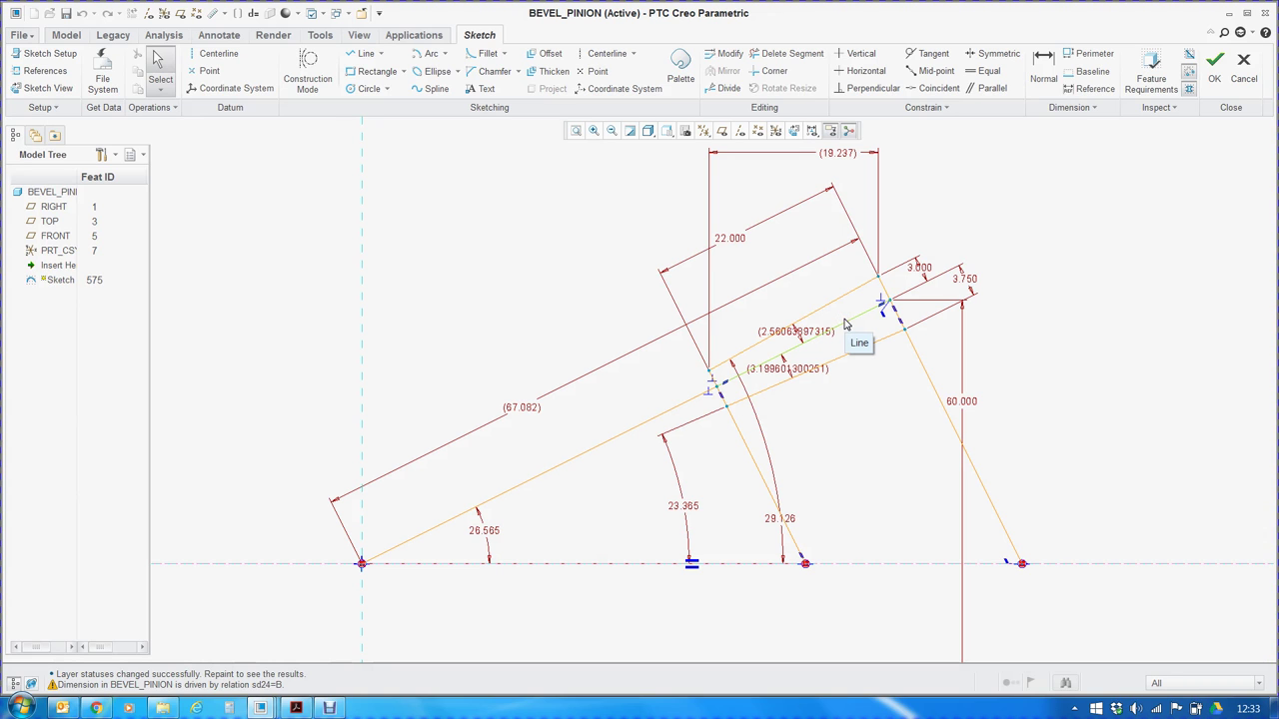
pyautogui.click(860, 369)
pyautogui.click(320, 35)
pyautogui.click(451, 90)
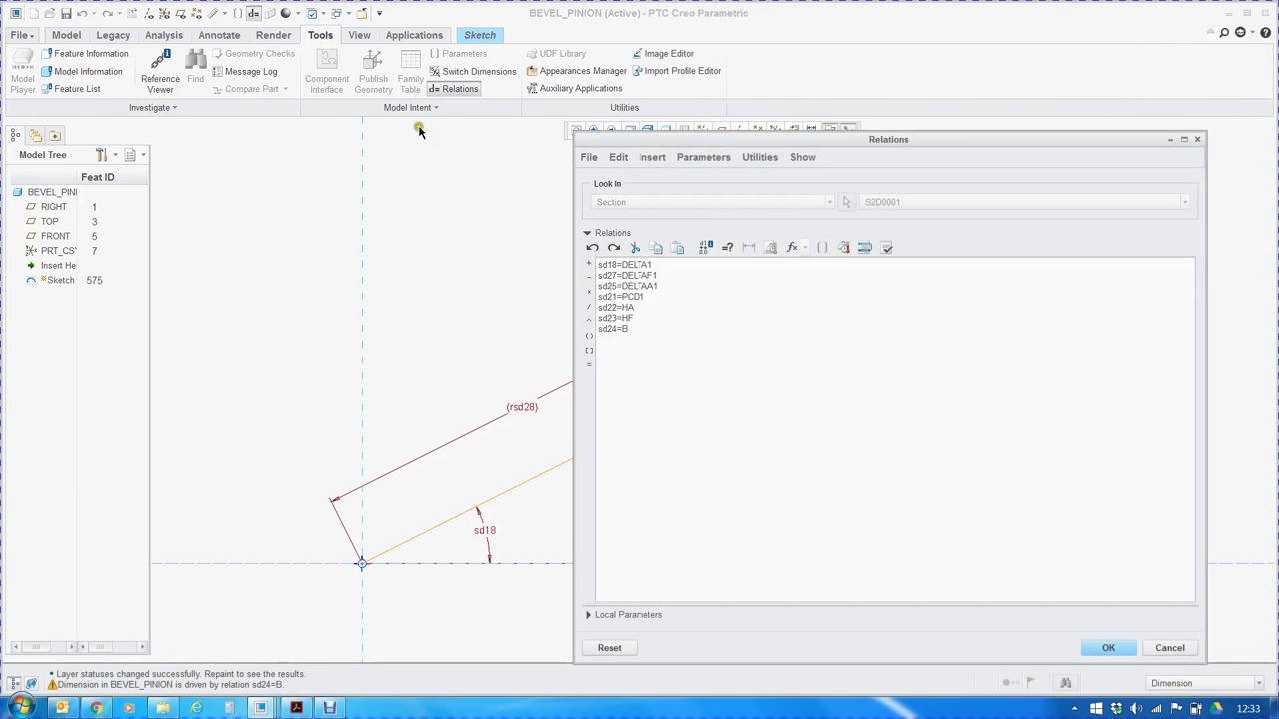
# Move and narrow the Relations dialog so it clears the sketch.
pyautogui.moveTo(795, 135); pyautogui.dragTo(704, 146)
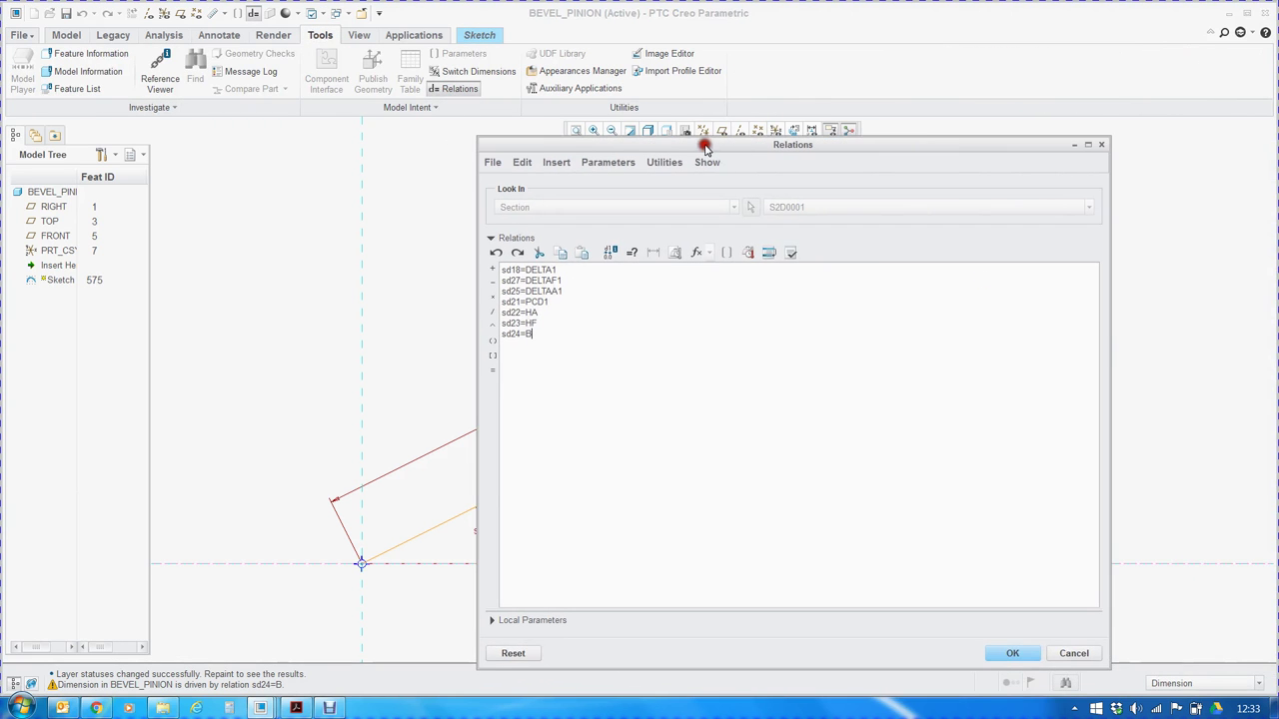
pyautogui.moveTo(1109, 352); pyautogui.dragTo(813, 359)
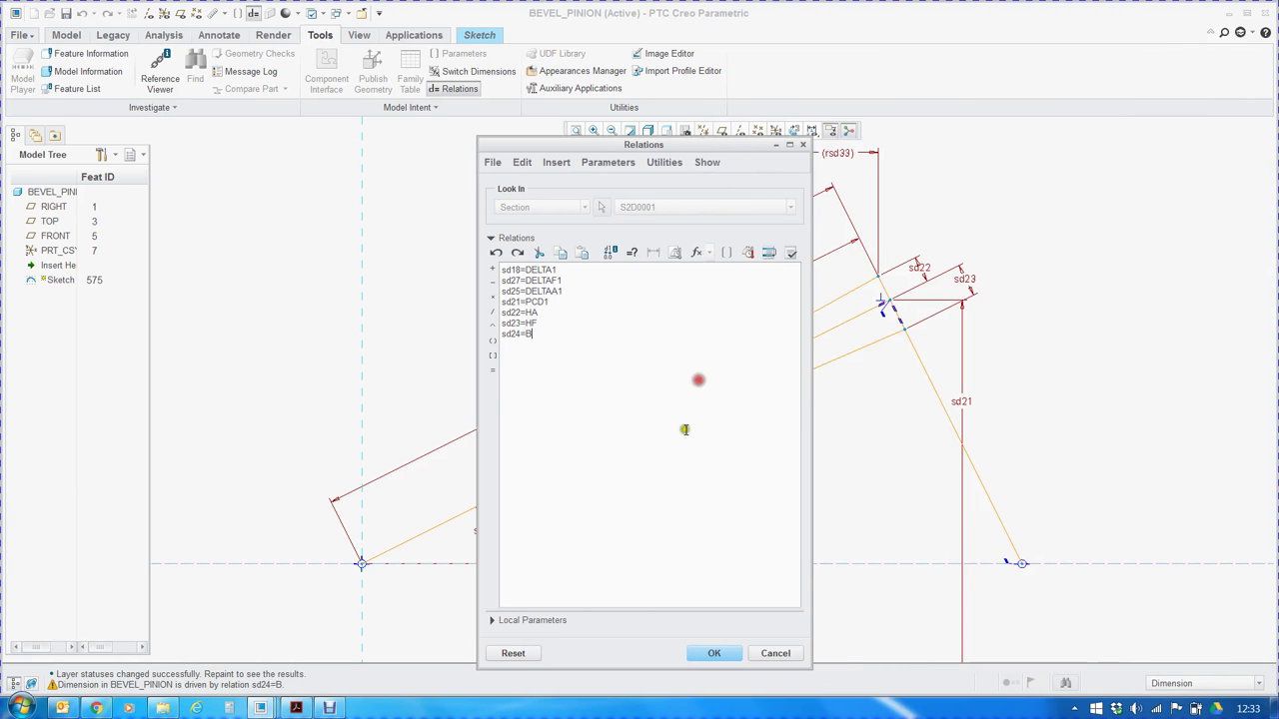
pyautogui.moveTo(699, 147); pyautogui.dragTo(1159, 126)
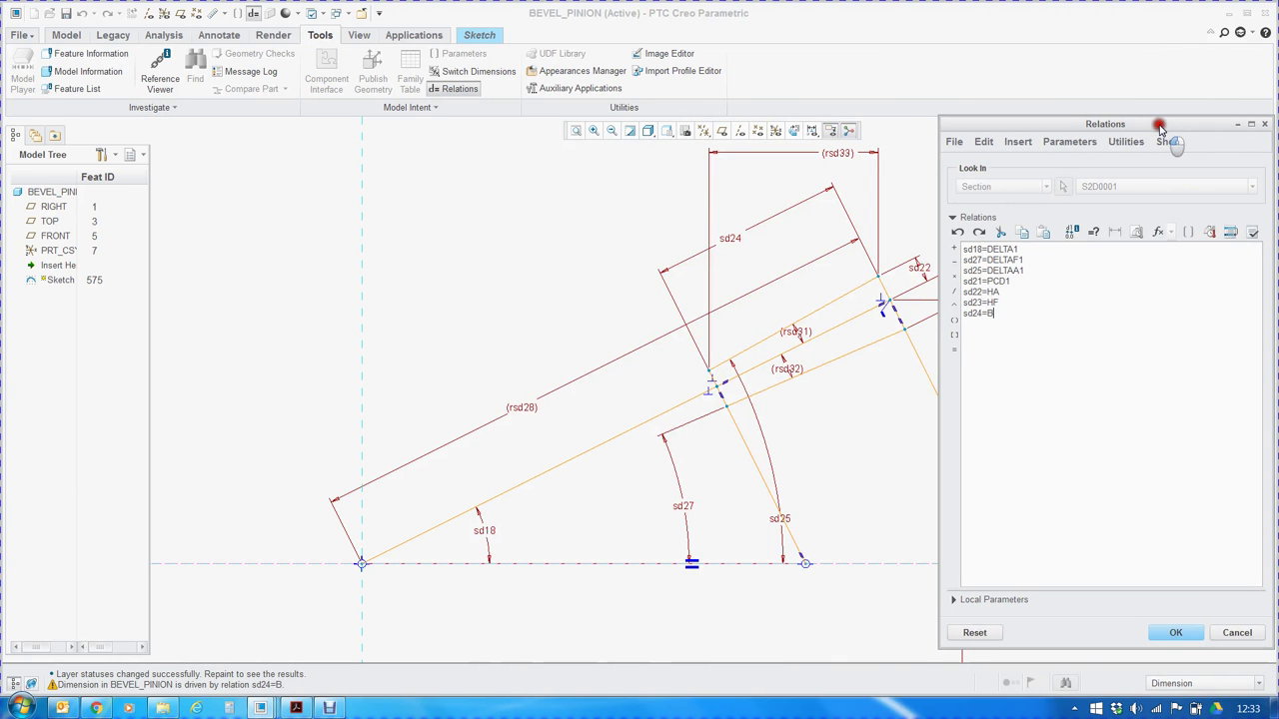
# Check the relations of sd18 and other sketch dimensions, then accept the relations.
pyautogui.click(488, 531)
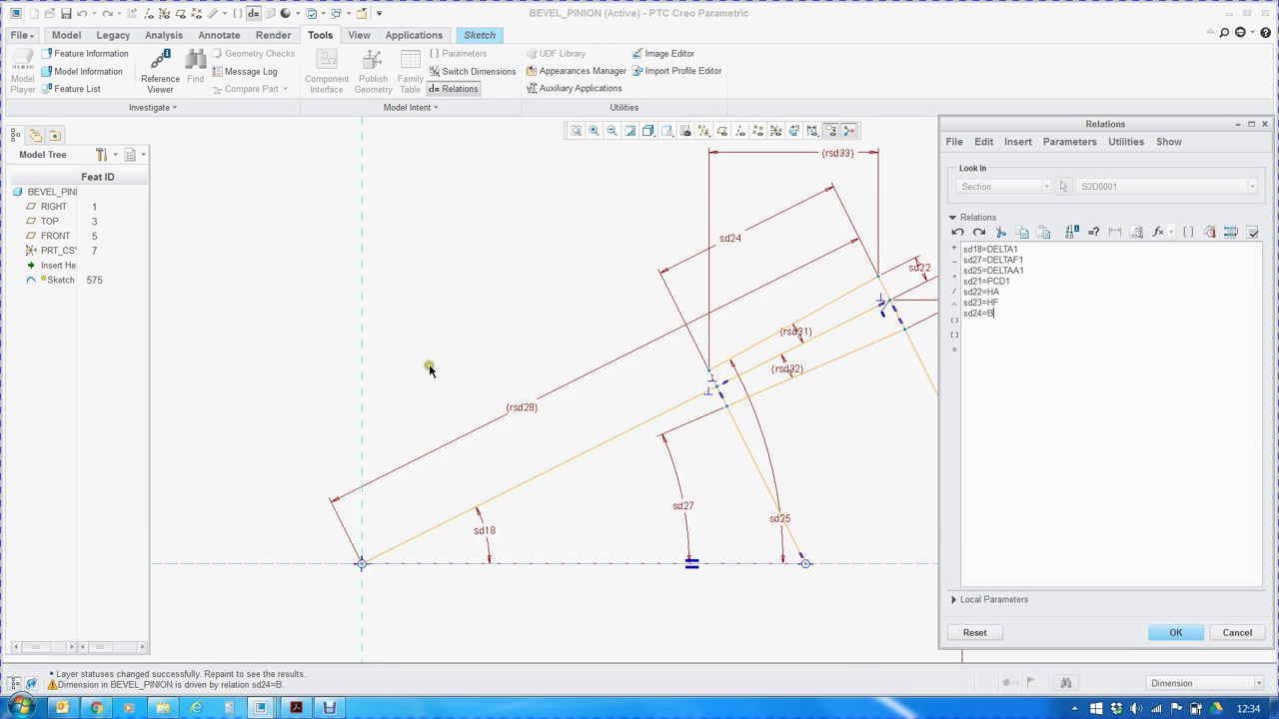
pyautogui.scroll(1, 428, 365)
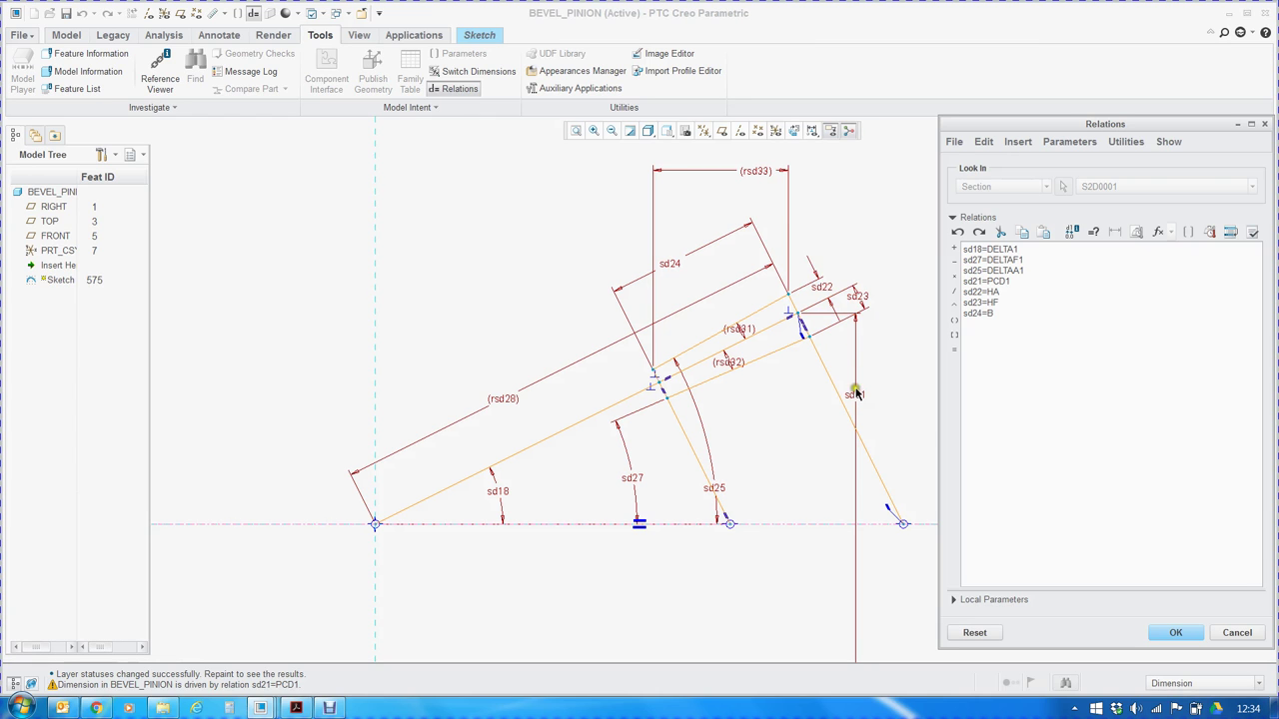
pyautogui.moveTo(856, 399)
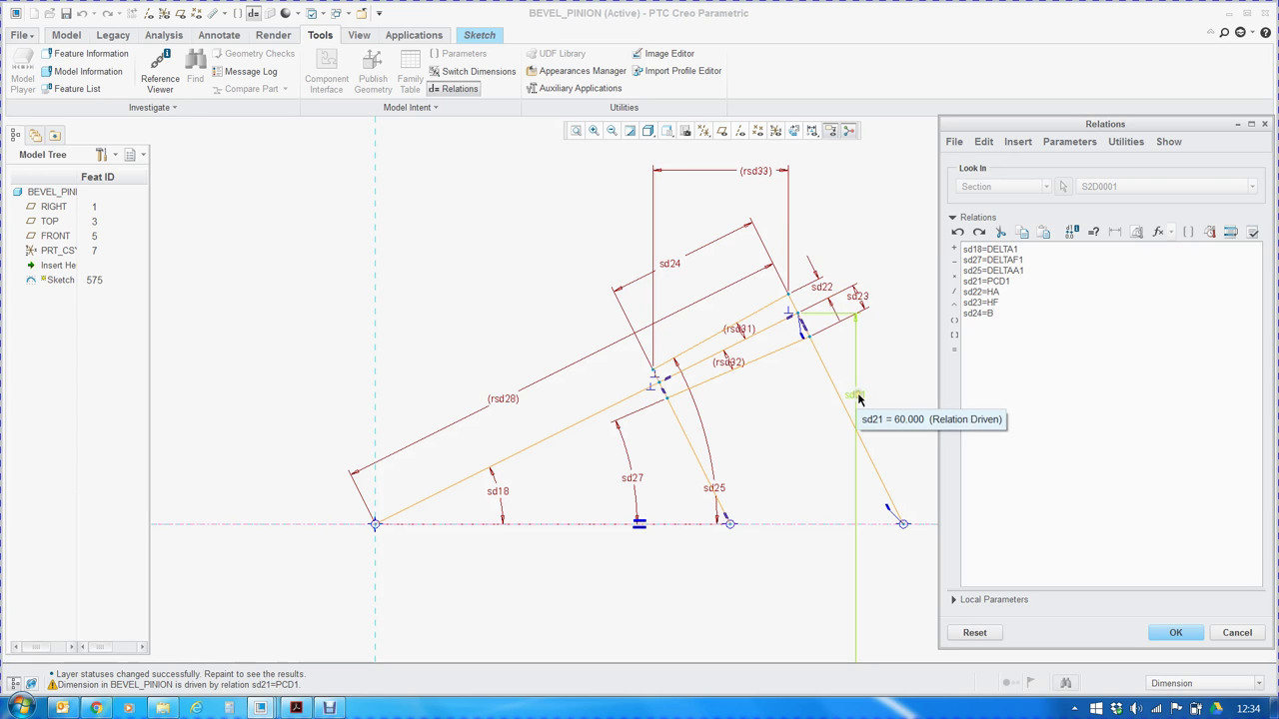
pyautogui.scroll(1, 557, 372)
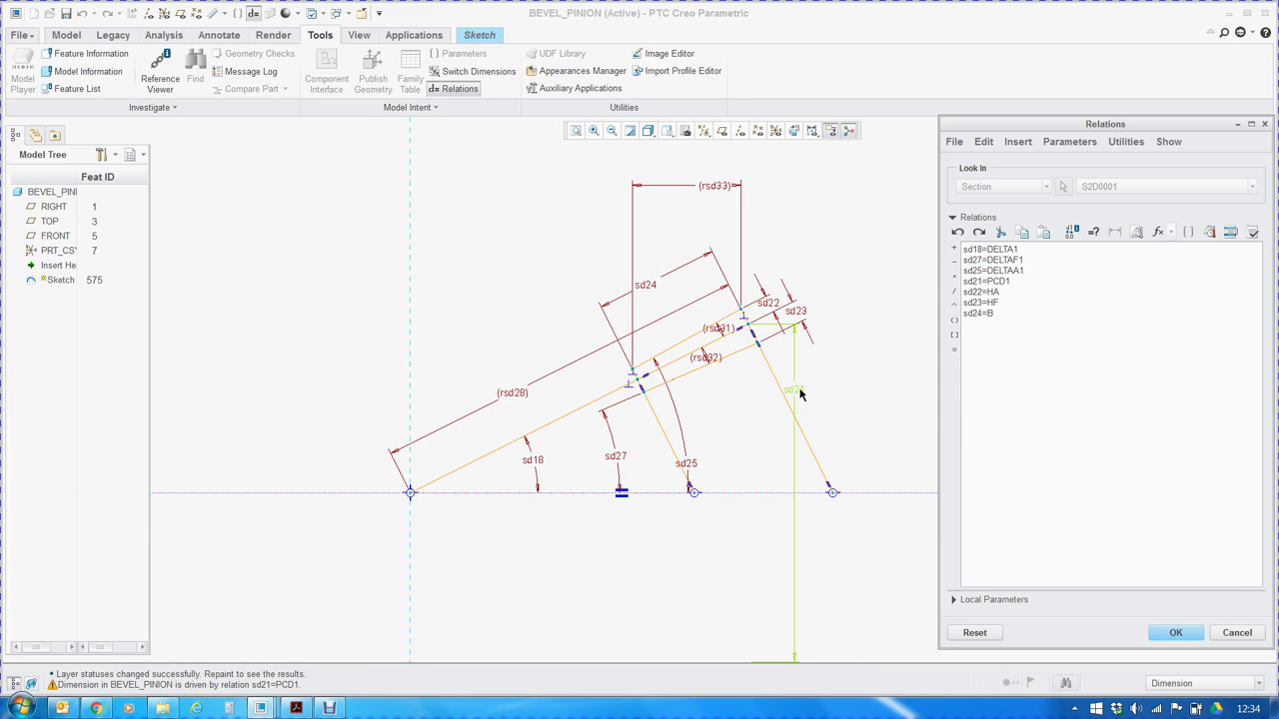
pyautogui.click(729, 395)
pyautogui.scroll(-4, 633, 392)
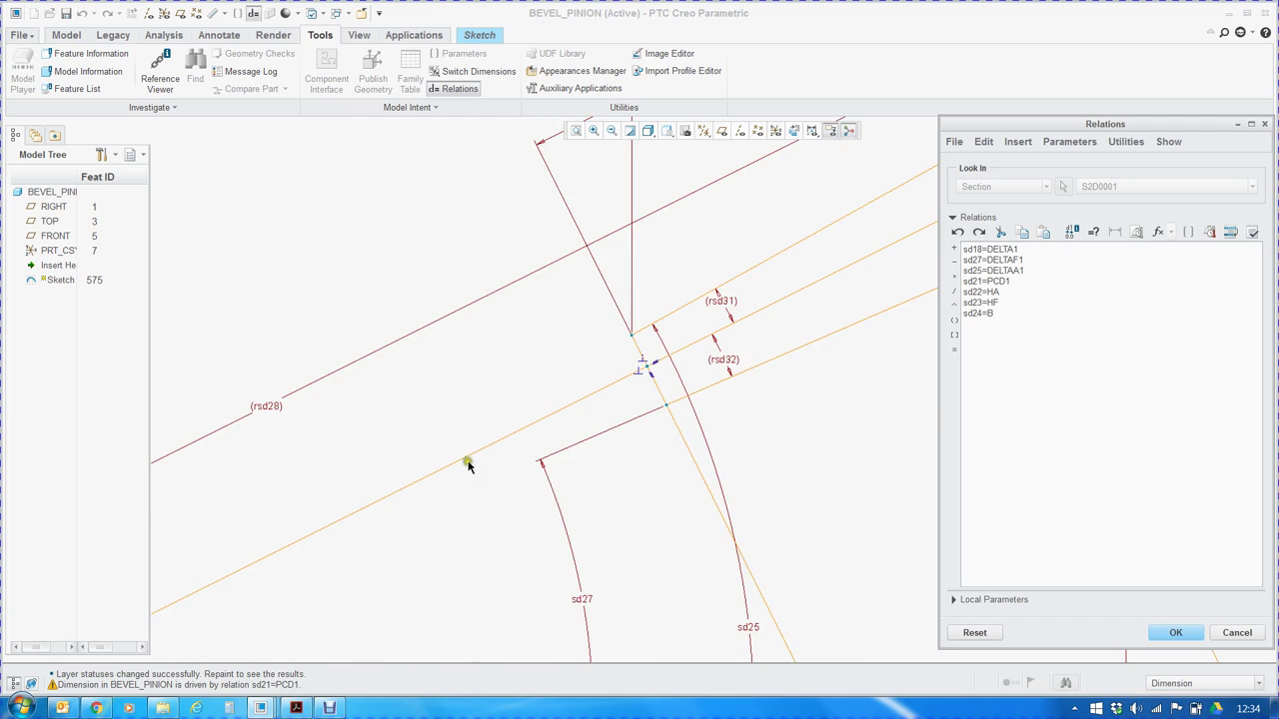
pyautogui.scroll(2, 479, 460)
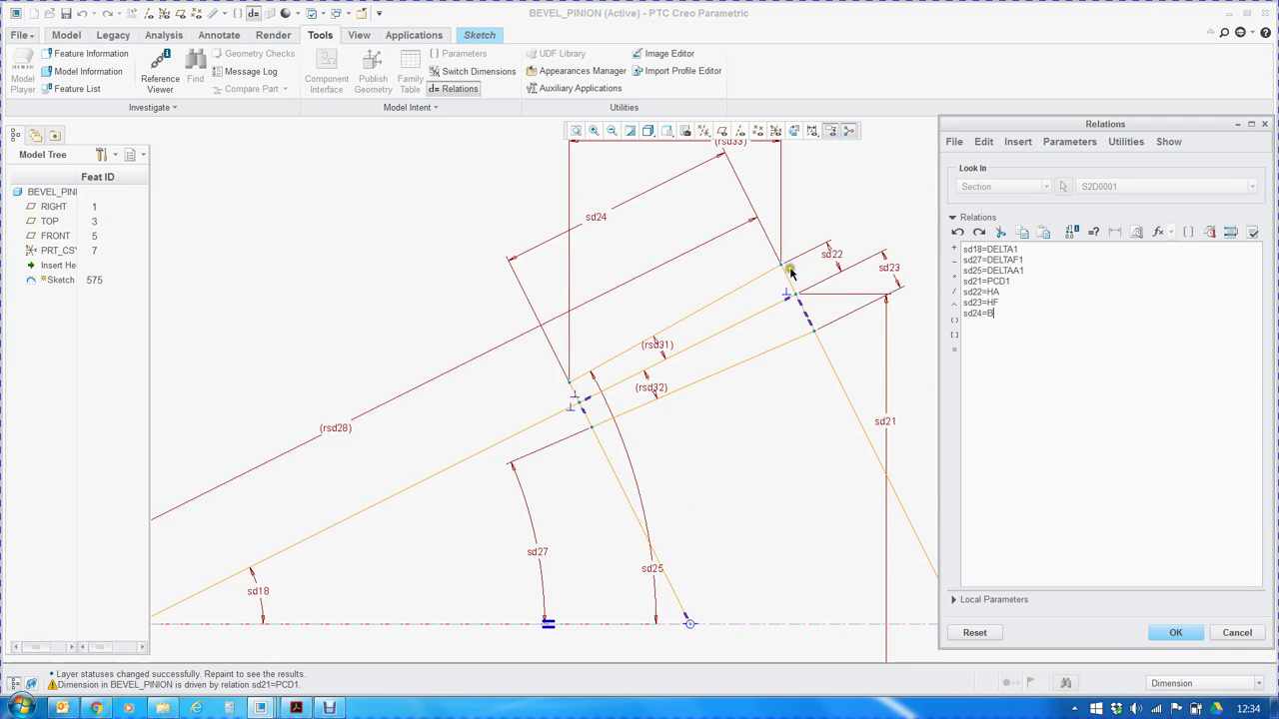
pyautogui.scroll(2, 790, 284)
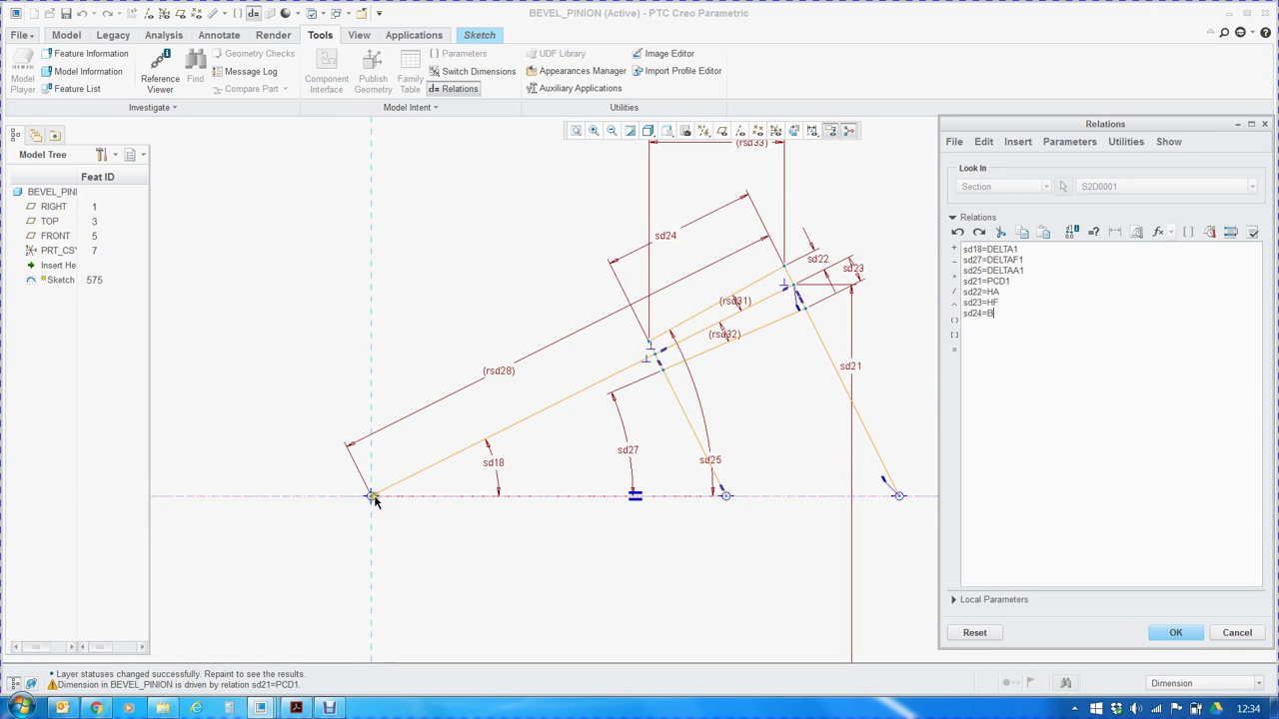
pyautogui.click(1176, 632)
# Inspect relation-driven dimensions like 60.000, then accept Sketch 1 and regenerate BEVEL_PINION.
pyautogui.click(672, 514)
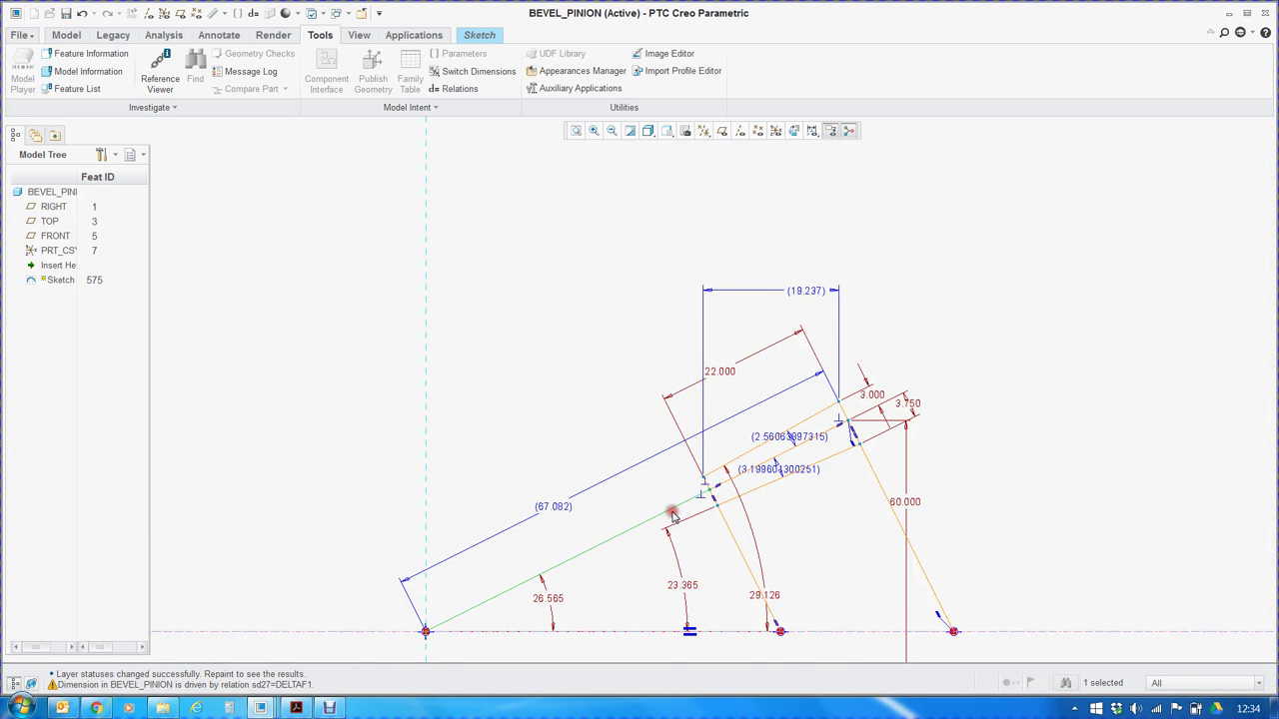
pyautogui.scroll(-2, 751, 490)
pyautogui.scroll(1, 636, 440)
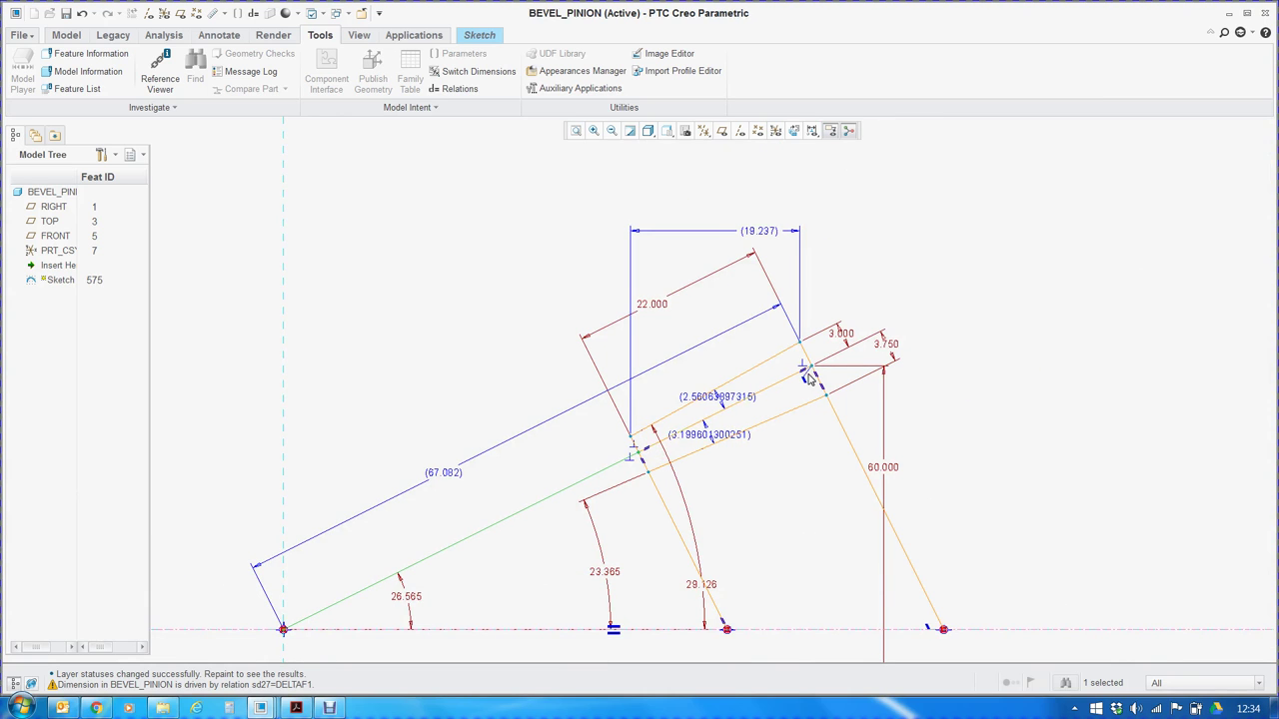
pyautogui.scroll(2, 809, 378)
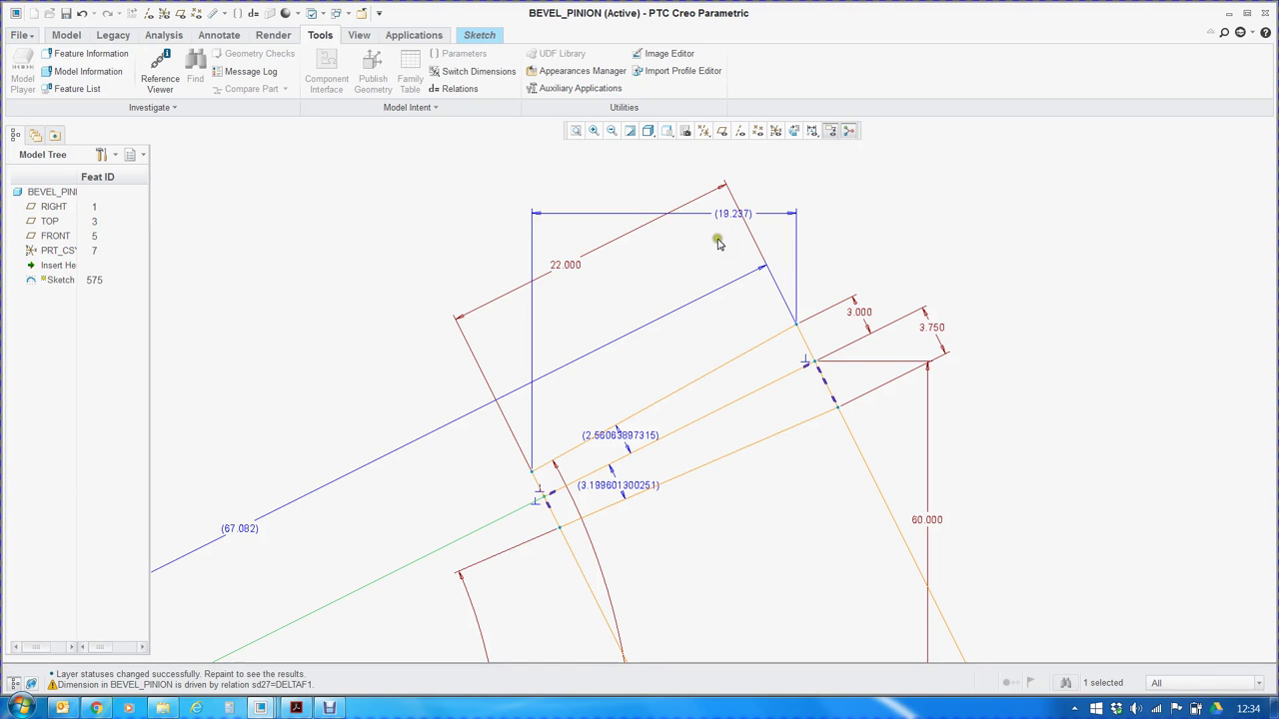
pyautogui.moveTo(565, 272)
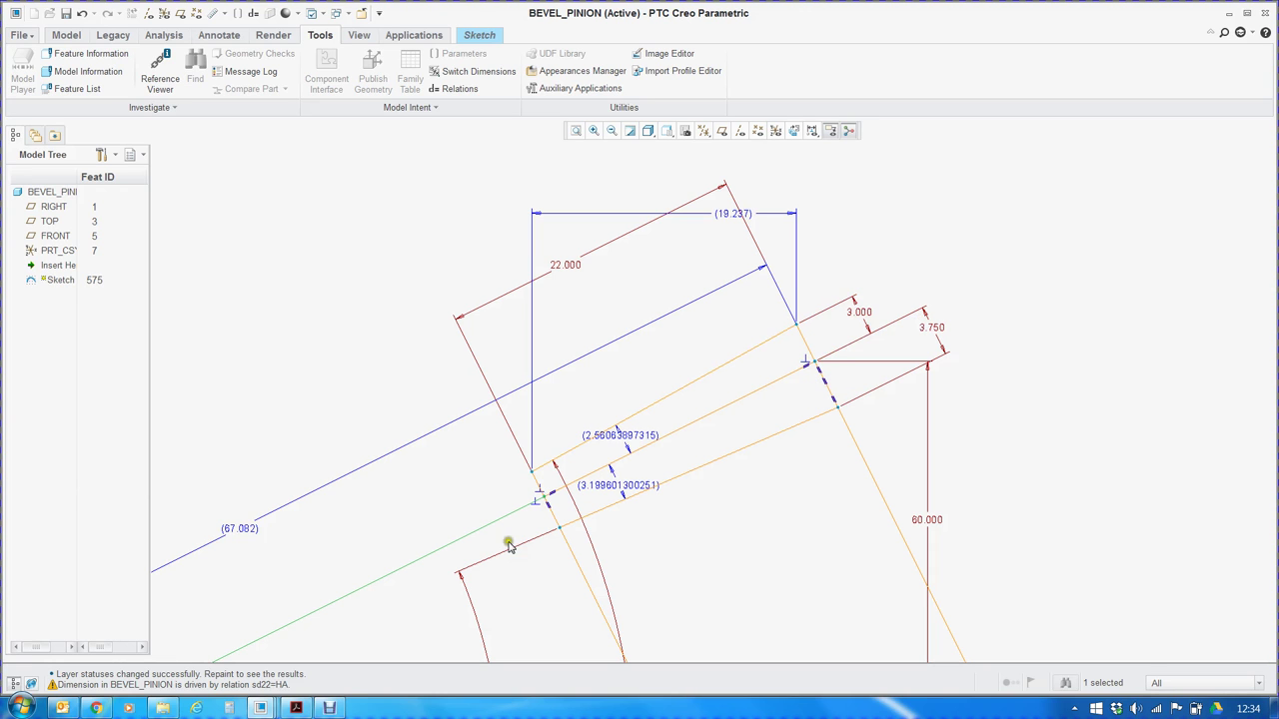
pyautogui.scroll(3, 538, 495)
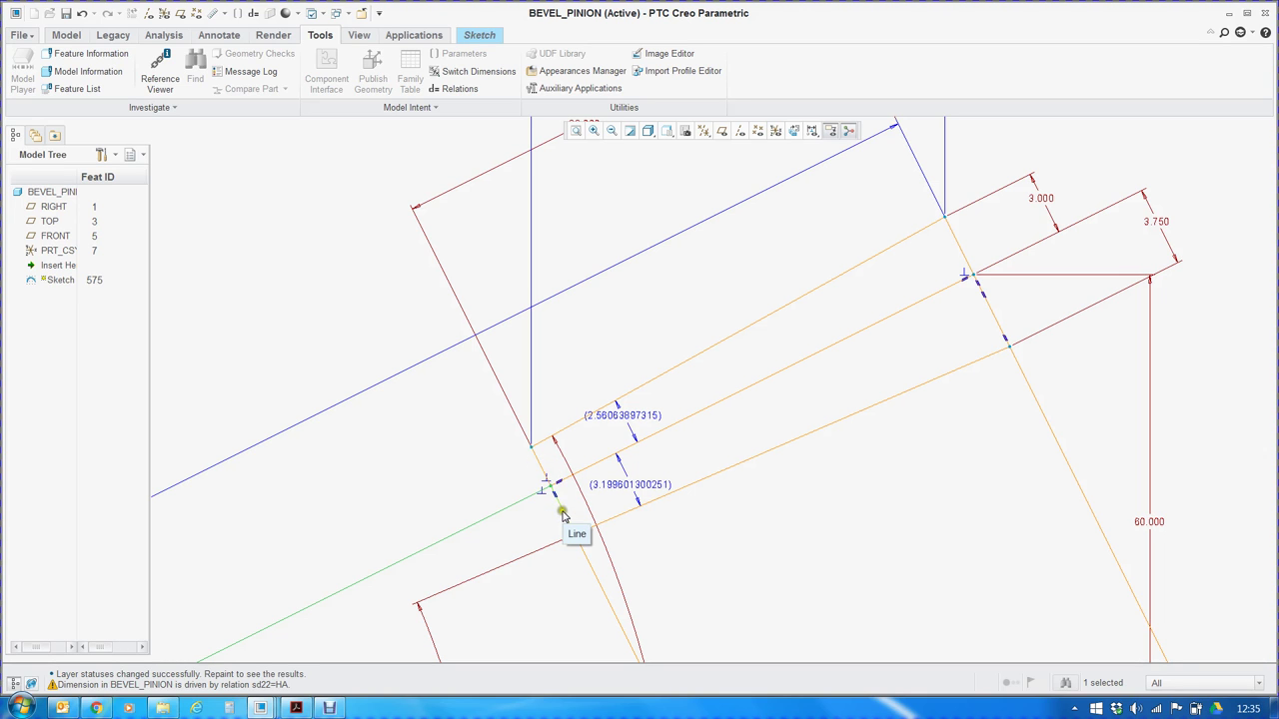
pyautogui.scroll(5, 566, 416)
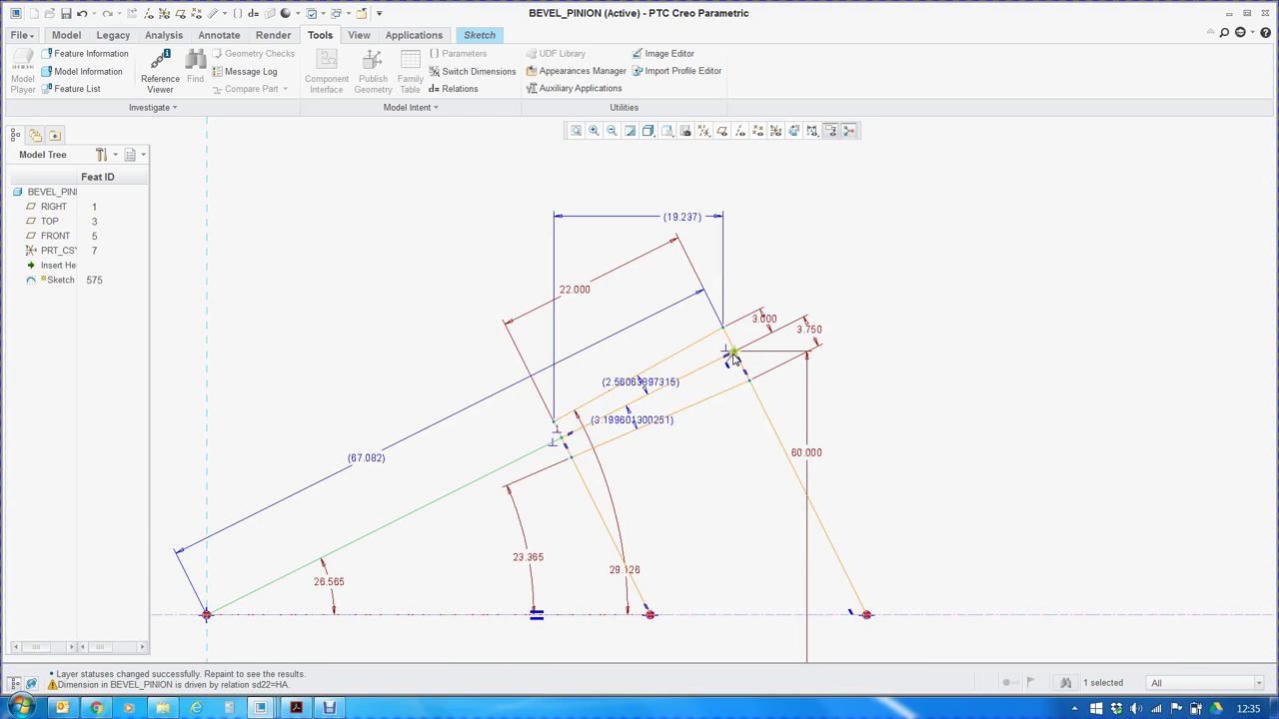
pyautogui.doubleClick(810, 453)
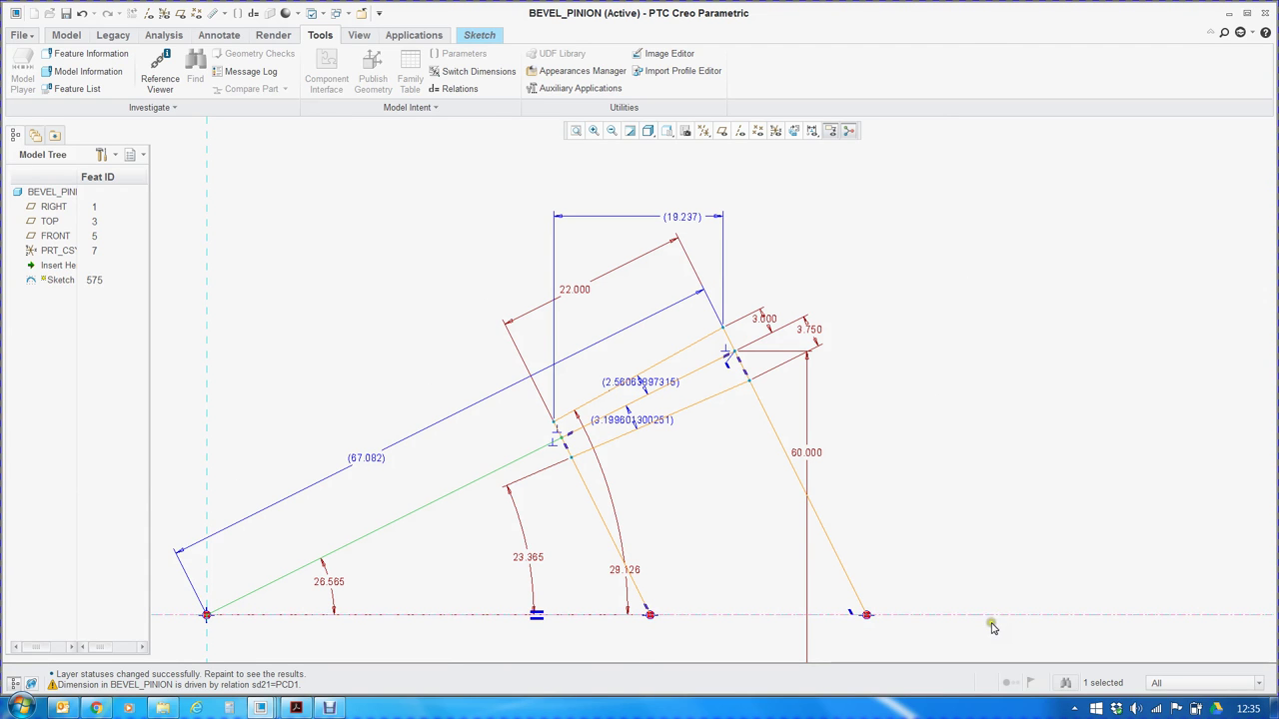
pyautogui.scroll(1, 899, 380)
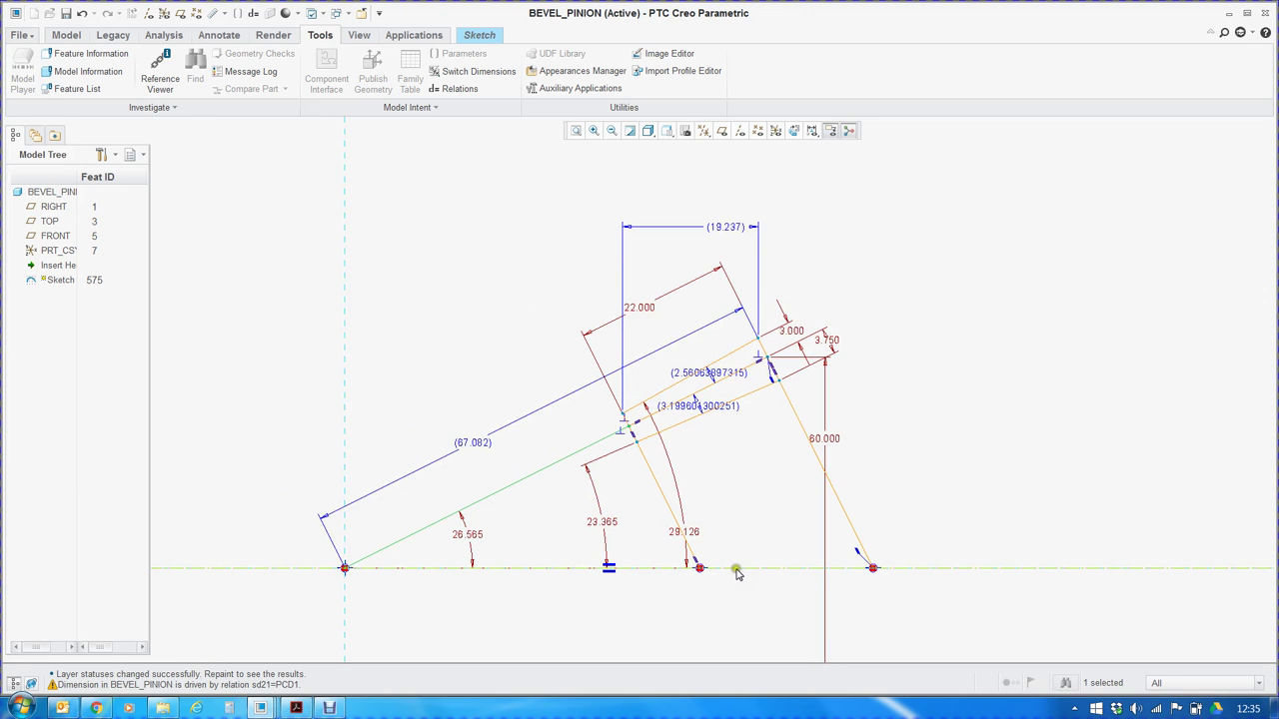
pyautogui.click(479, 35)
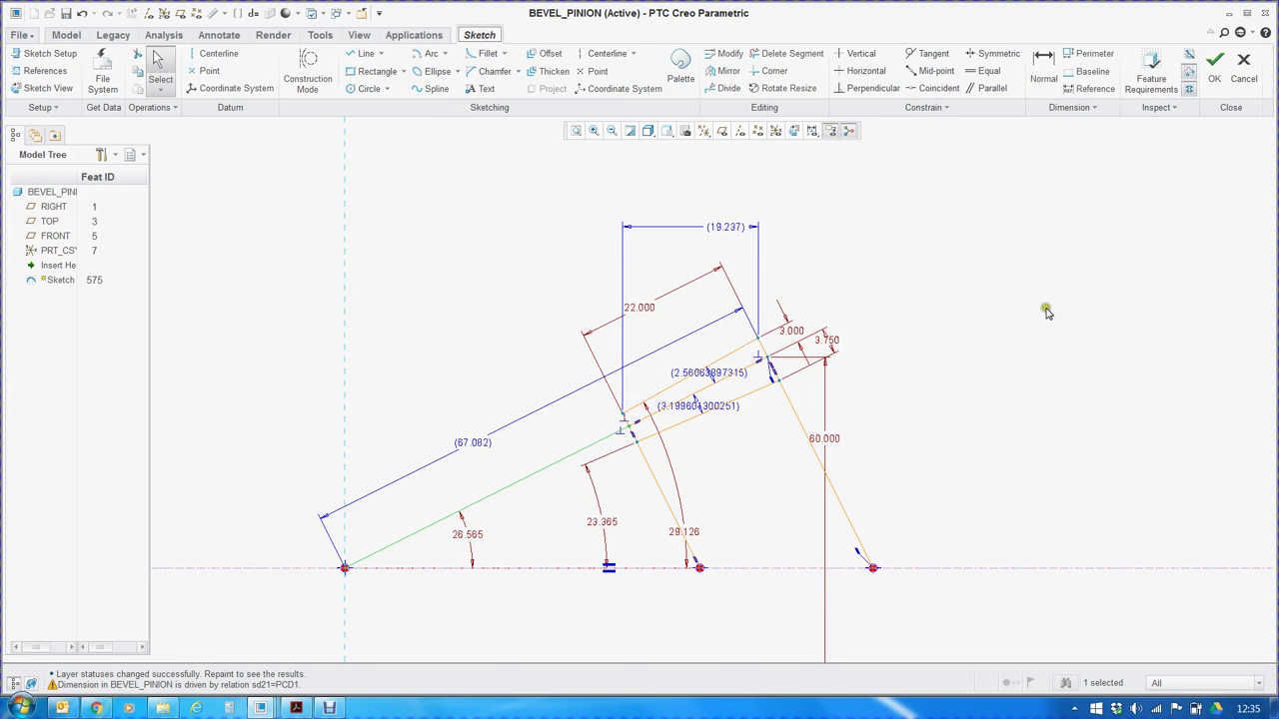
pyautogui.click(1212, 77)
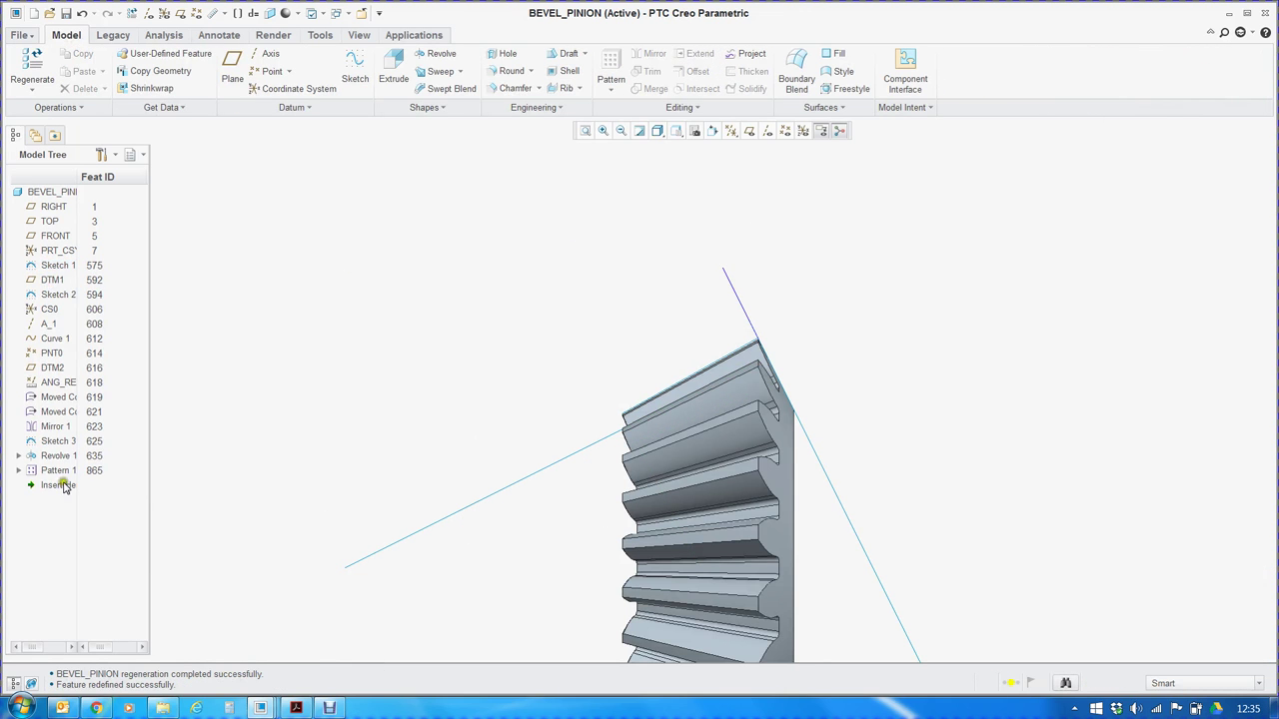
# Roll the history back after DTM1 and redefine it through Sketch 1's line, normal to FRONT.
pyautogui.moveTo(57, 484); pyautogui.dragTo(50, 284)
pyautogui.click(50, 283)
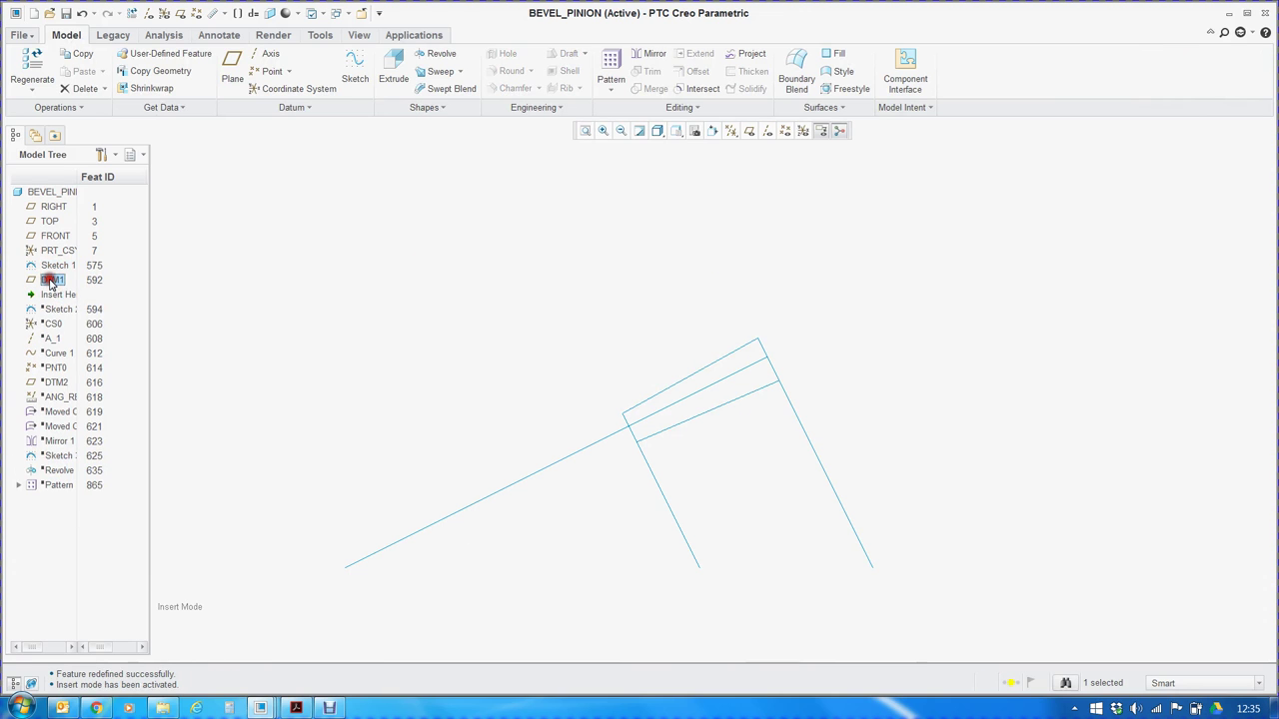
pyautogui.rightClick(50, 284)
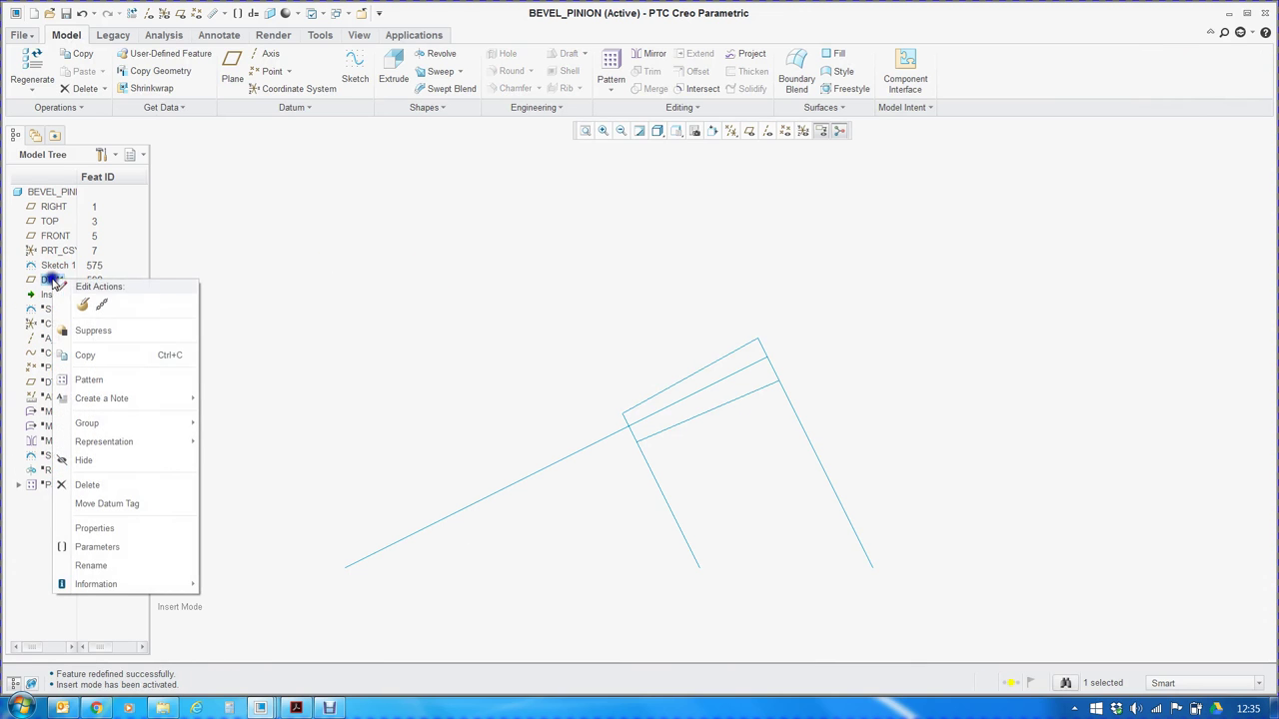
pyautogui.click(89, 302)
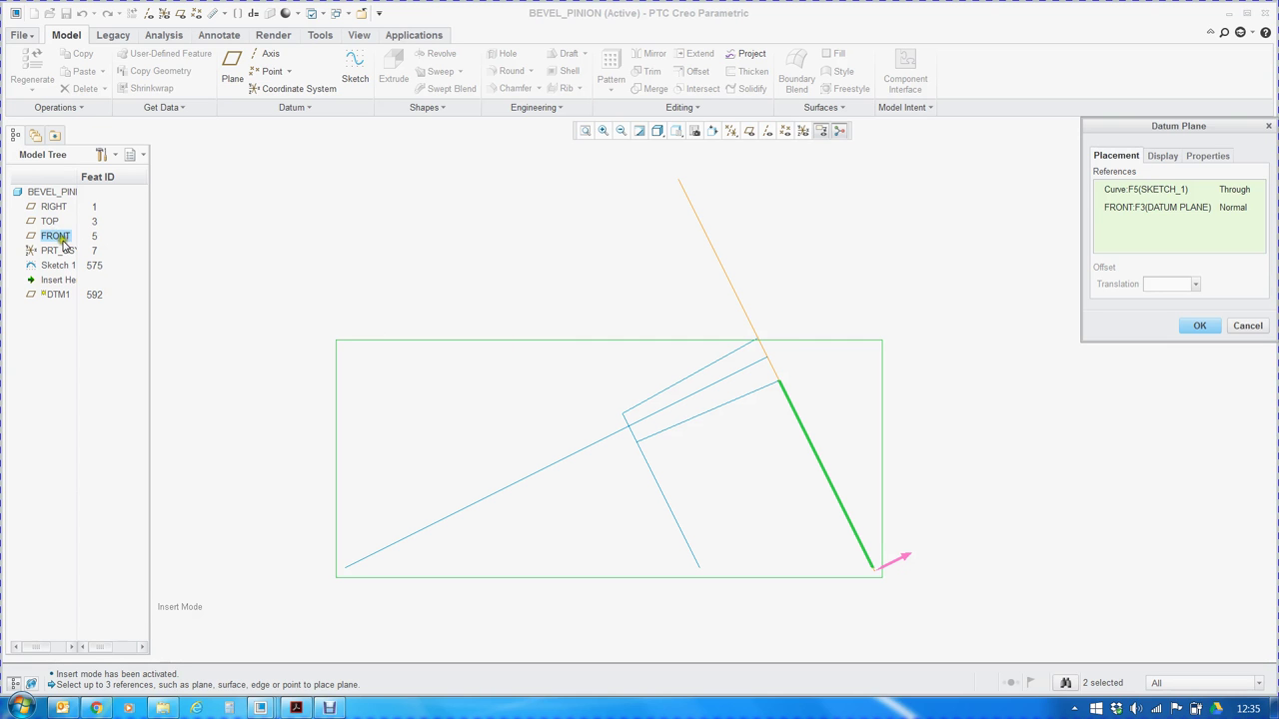
pyautogui.moveTo(715, 256)
pyautogui.mouseDown(button='middle')
pyautogui.moveTo(685, 274)
pyautogui.moveTo(700, 294)
pyautogui.moveTo(648, 278)
pyautogui.mouseUp(button='middle')
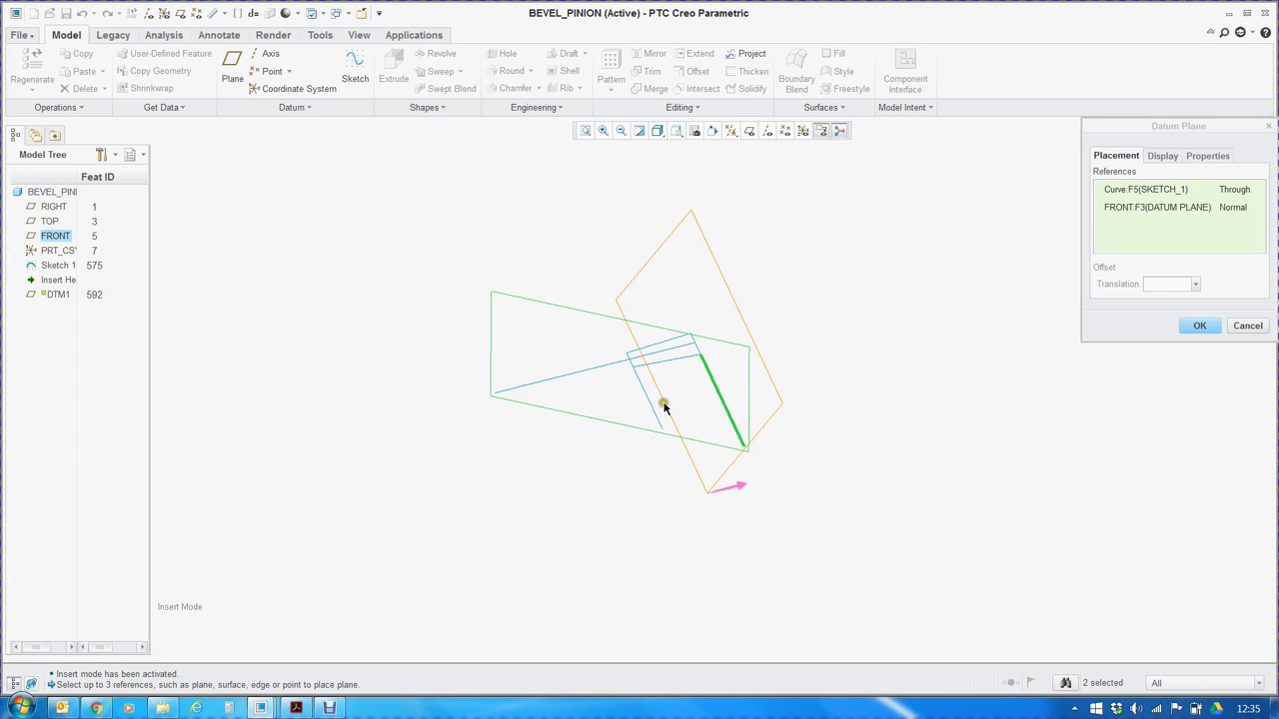
pyautogui.click(1198, 326)
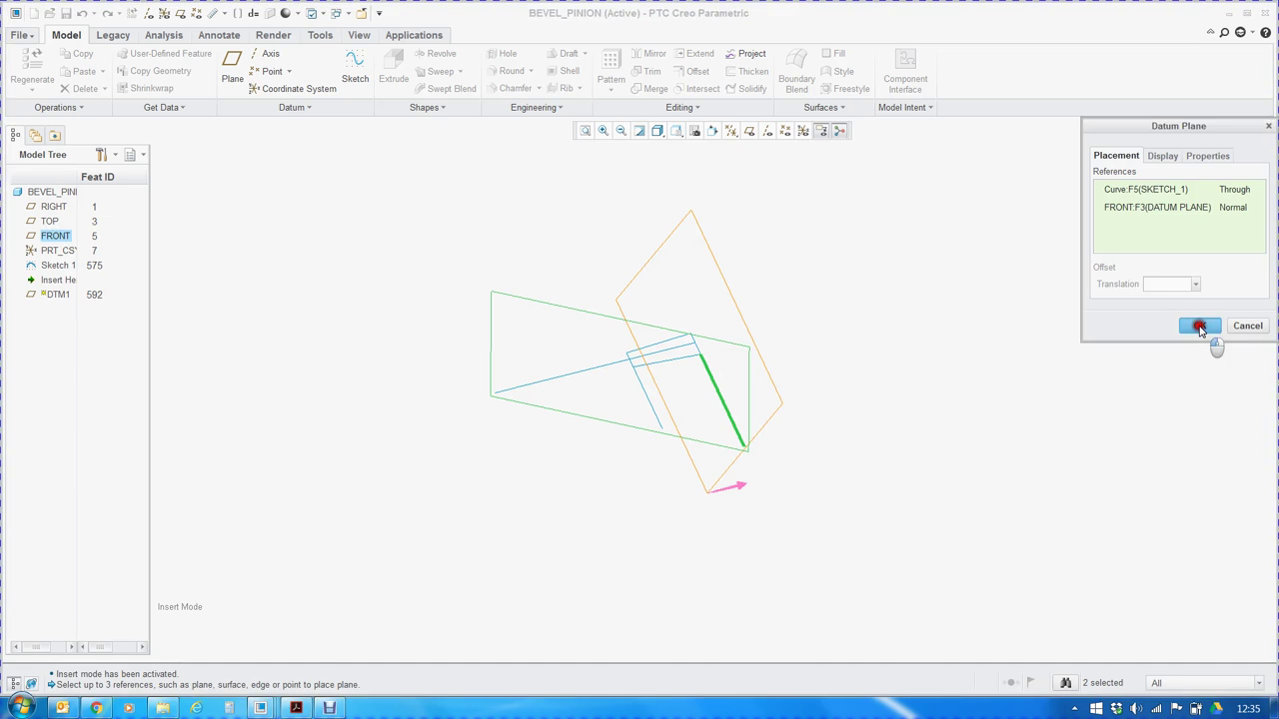
pyautogui.click(1125, 319)
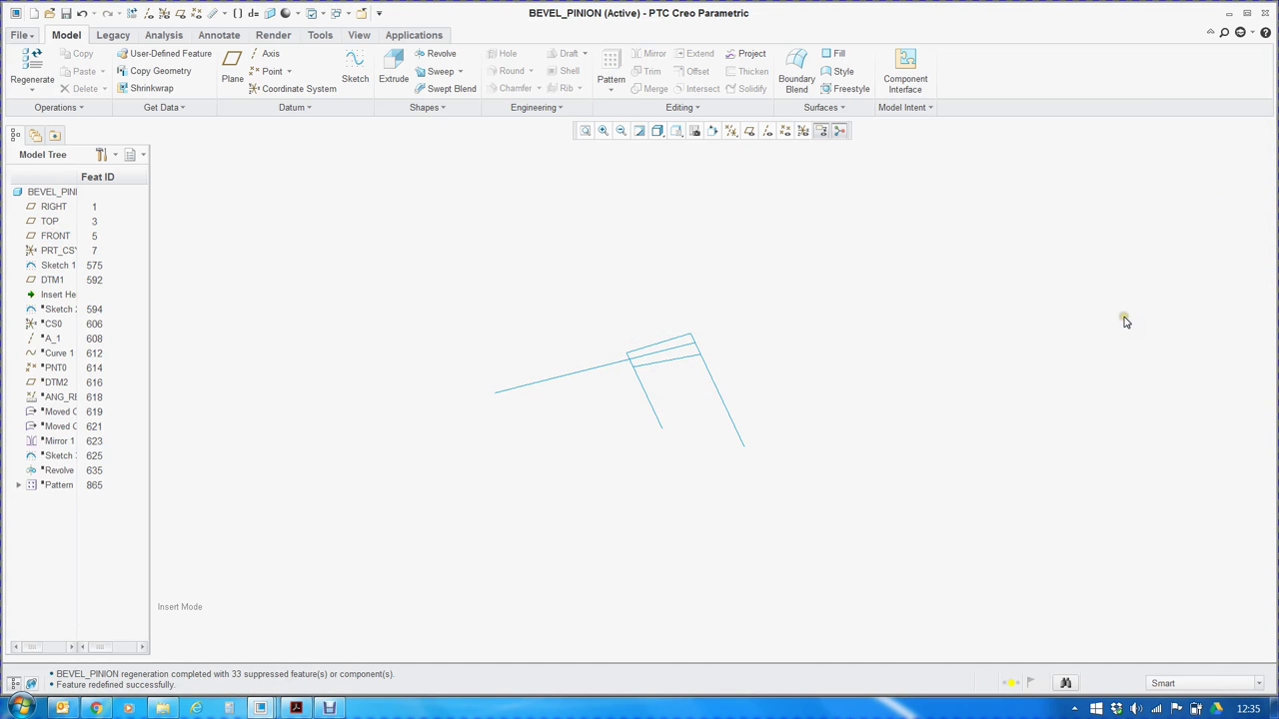
# Move the Insert Here point below Sketch 2 and reopen Sketch 2 for editing.
pyautogui.click(55, 297)
pyautogui.moveTo(55, 297); pyautogui.dragTo(56, 312)
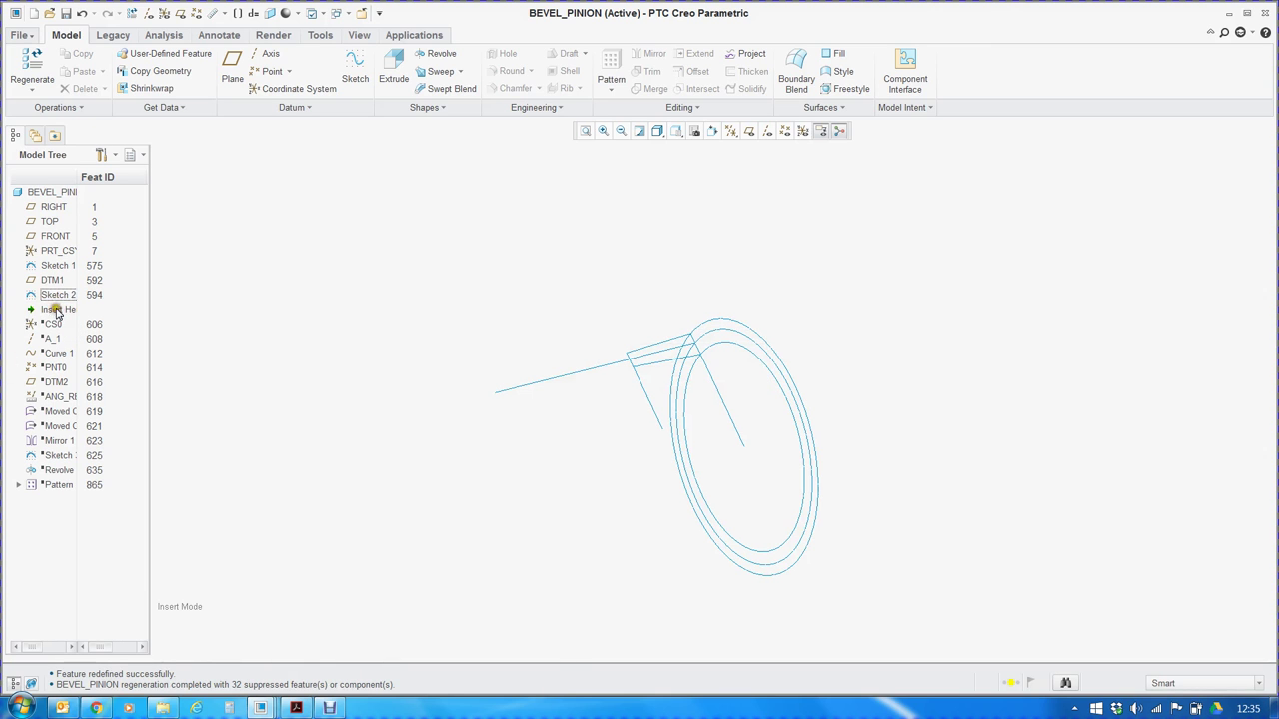
pyautogui.click(58, 296)
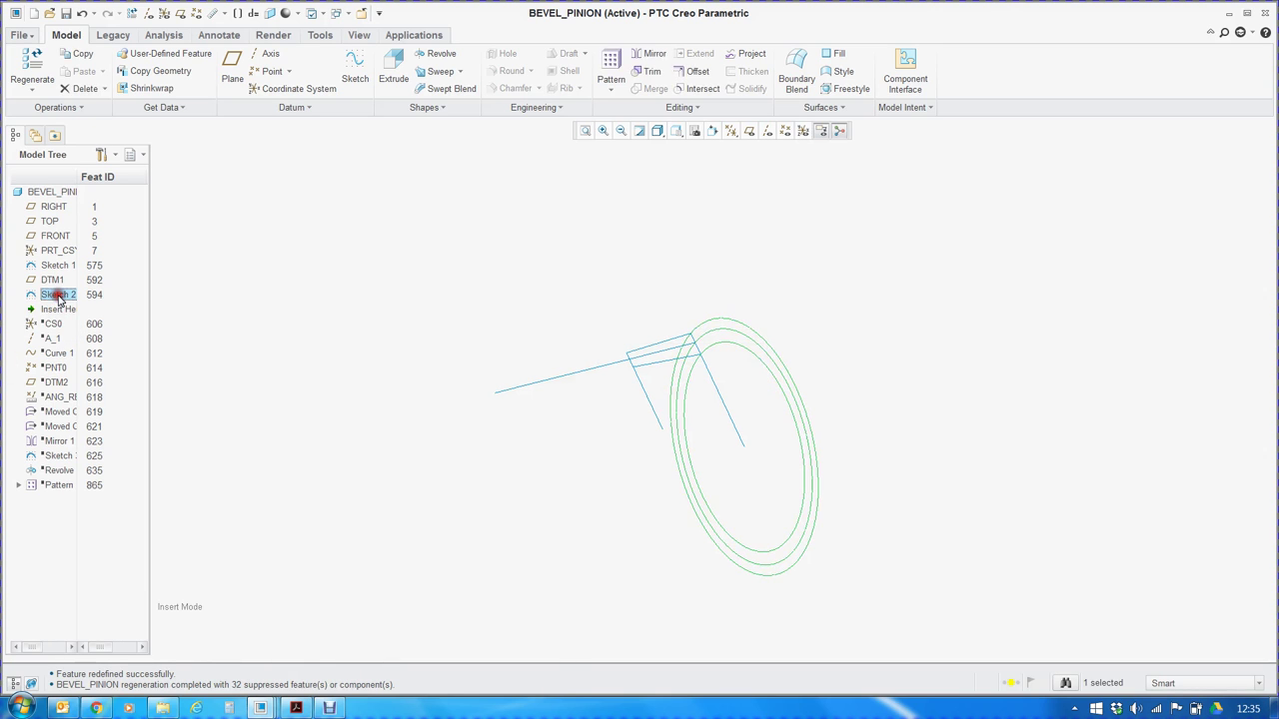
pyautogui.rightClick(60, 295)
pyautogui.click(106, 322)
# Orbit to view the three concentric circles, check the 33.541 reference dimension, and accept the sketch.
pyautogui.moveTo(904, 340)
pyautogui.mouseDown(button='middle')
pyautogui.moveTo(795, 449)
pyautogui.moveTo(885, 234)
pyautogui.mouseUp(button='middle')
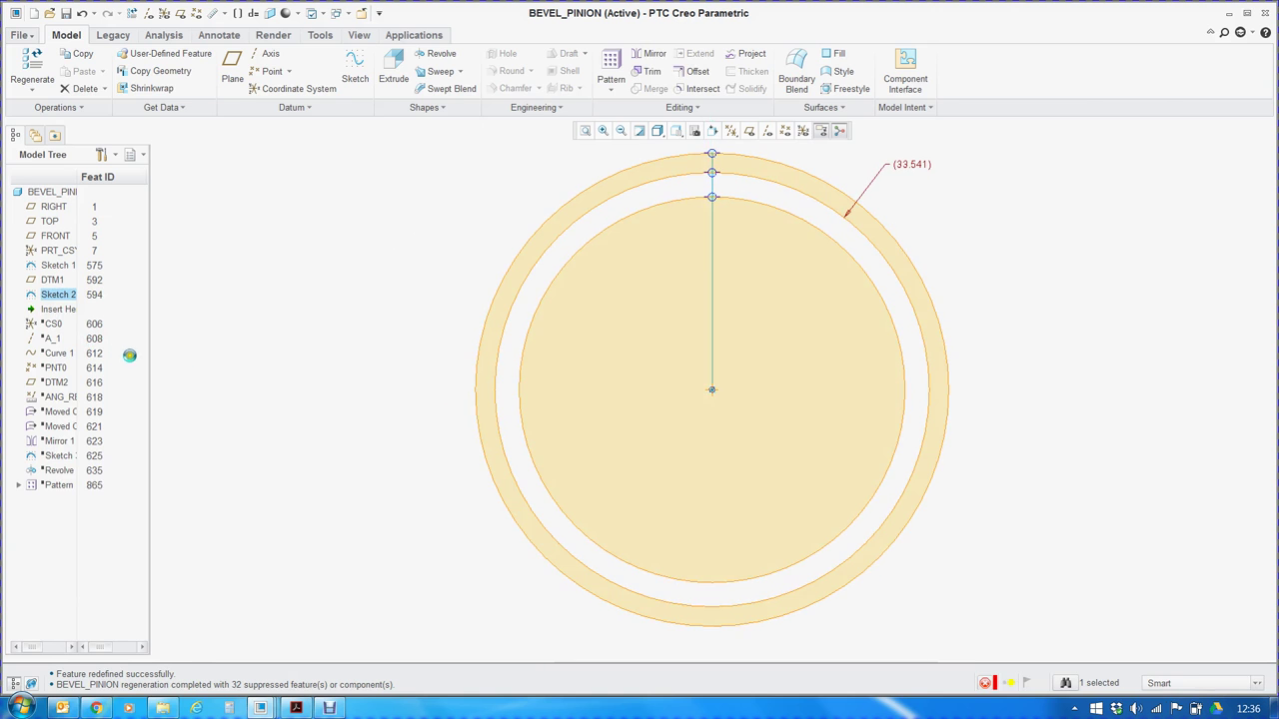
pyautogui.moveTo(585, 390)
pyautogui.mouseDown(button='middle')
pyautogui.moveTo(625, 369)
pyautogui.moveTo(675, 392)
pyautogui.moveTo(688, 357)
pyautogui.moveTo(643, 409)
pyautogui.mouseUp(button='middle')
pyautogui.scroll(-3, 589, 580)
pyautogui.moveTo(904, 408); pyautogui.dragTo(808, 328, button='middle')
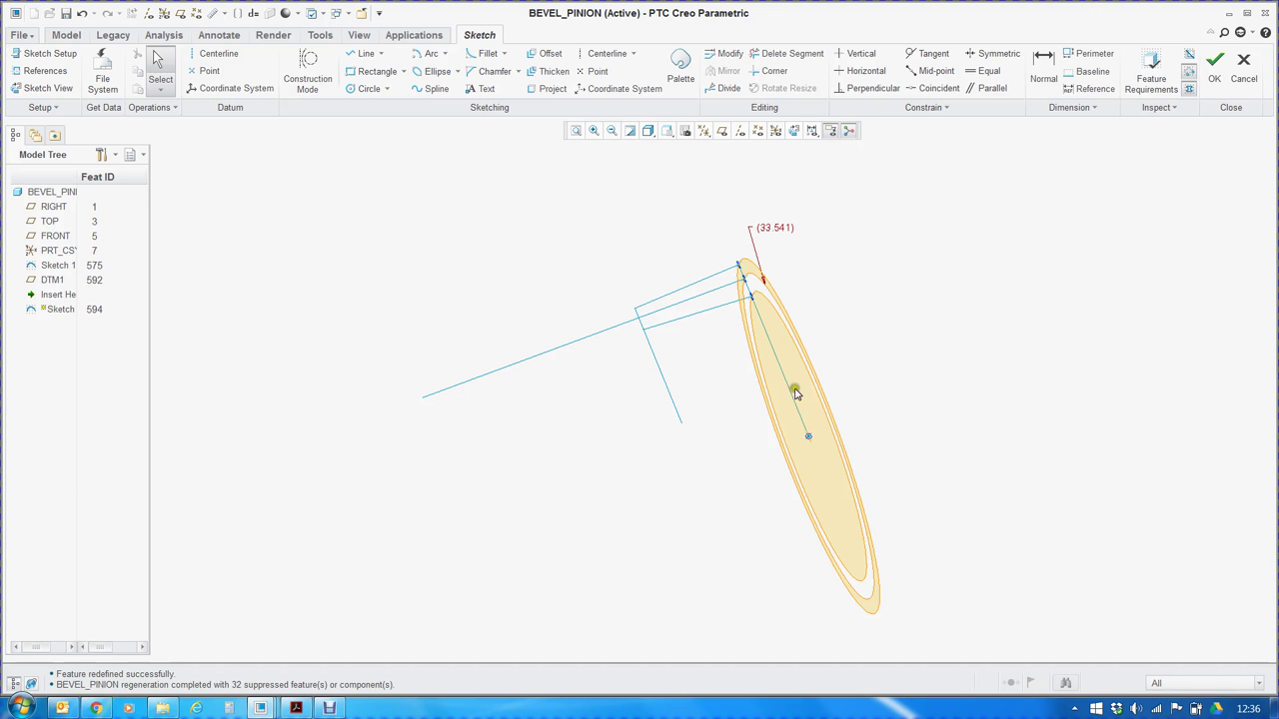
pyautogui.scroll(5, 759, 280)
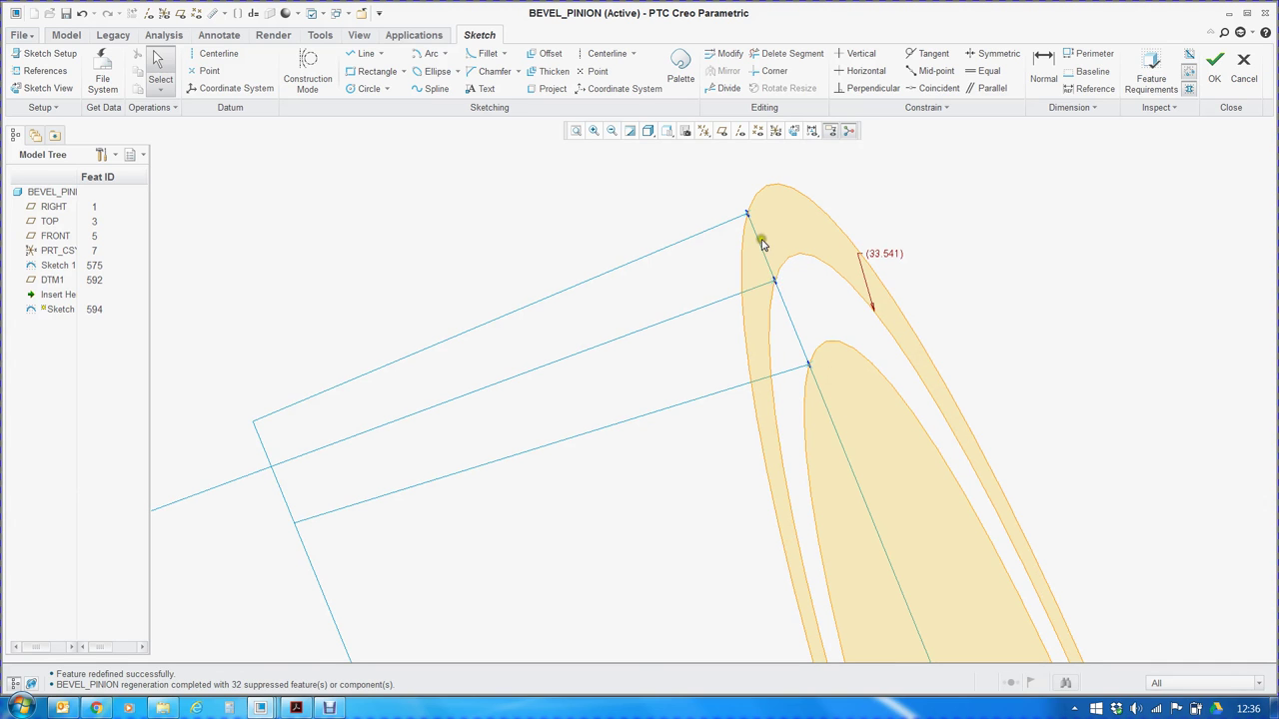
pyautogui.scroll(-2, 751, 221)
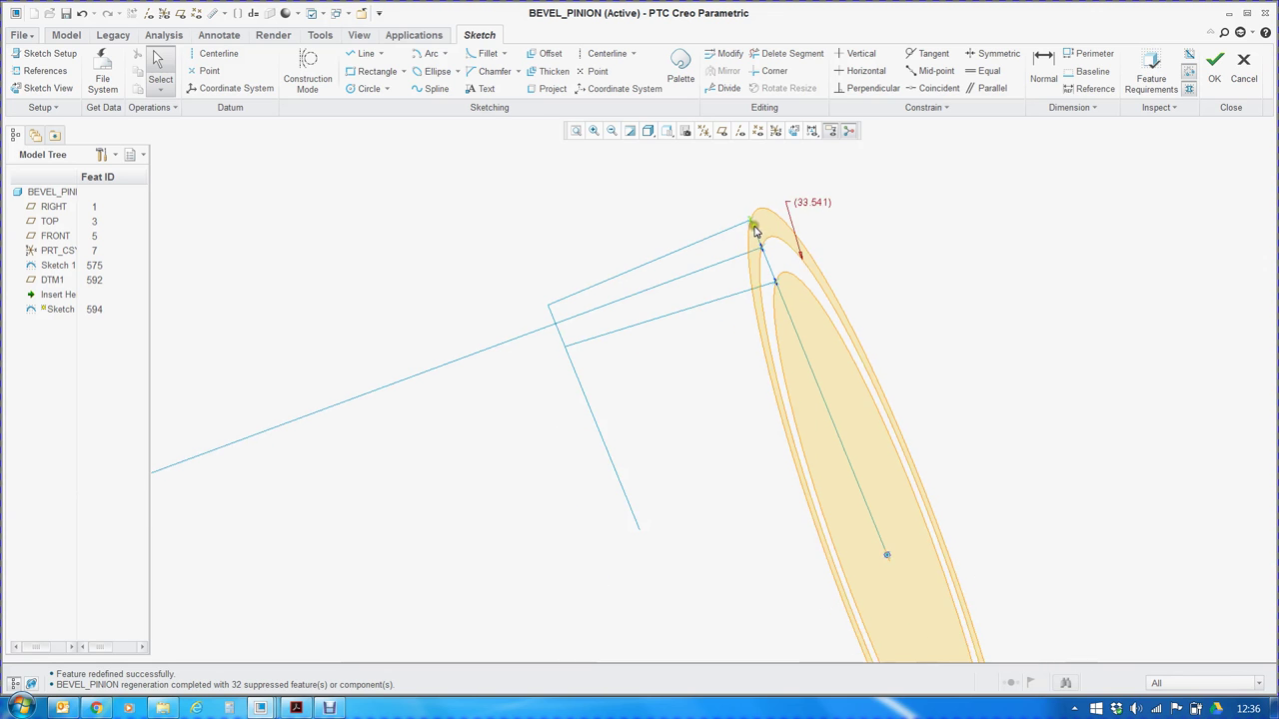
pyautogui.moveTo(799, 266); pyautogui.dragTo(688, 265, button='middle')
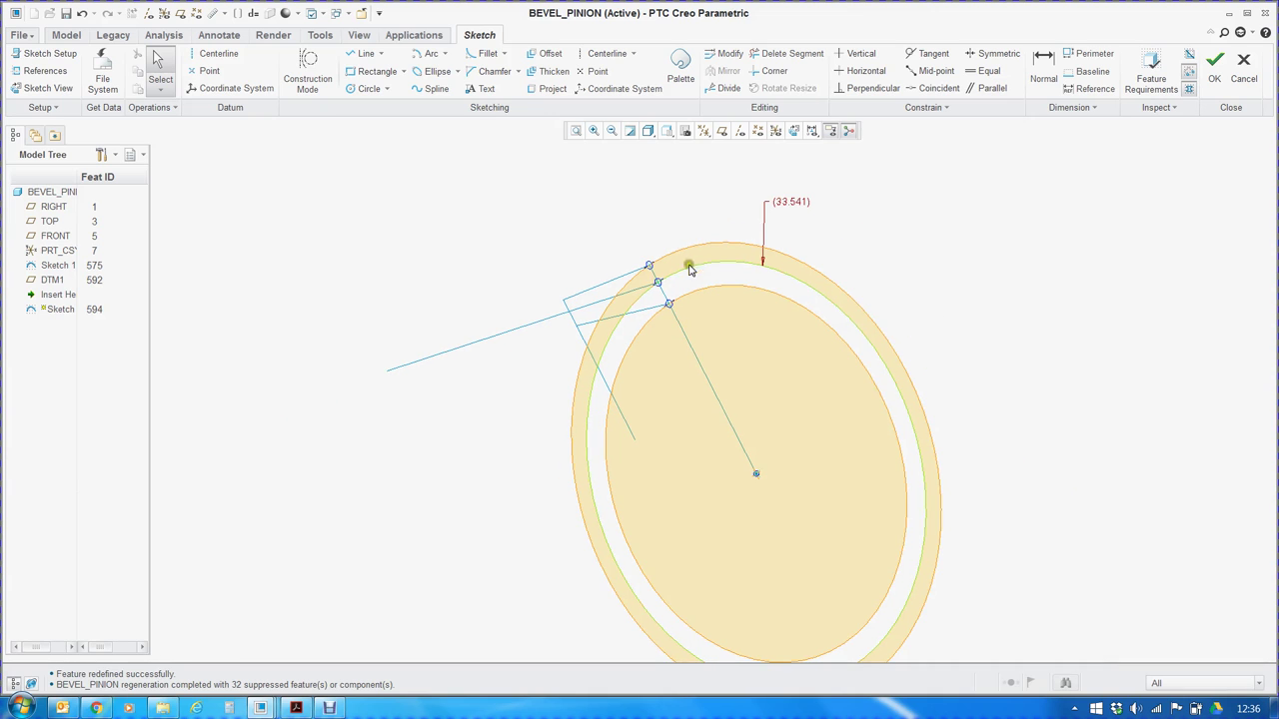
pyautogui.click(795, 205)
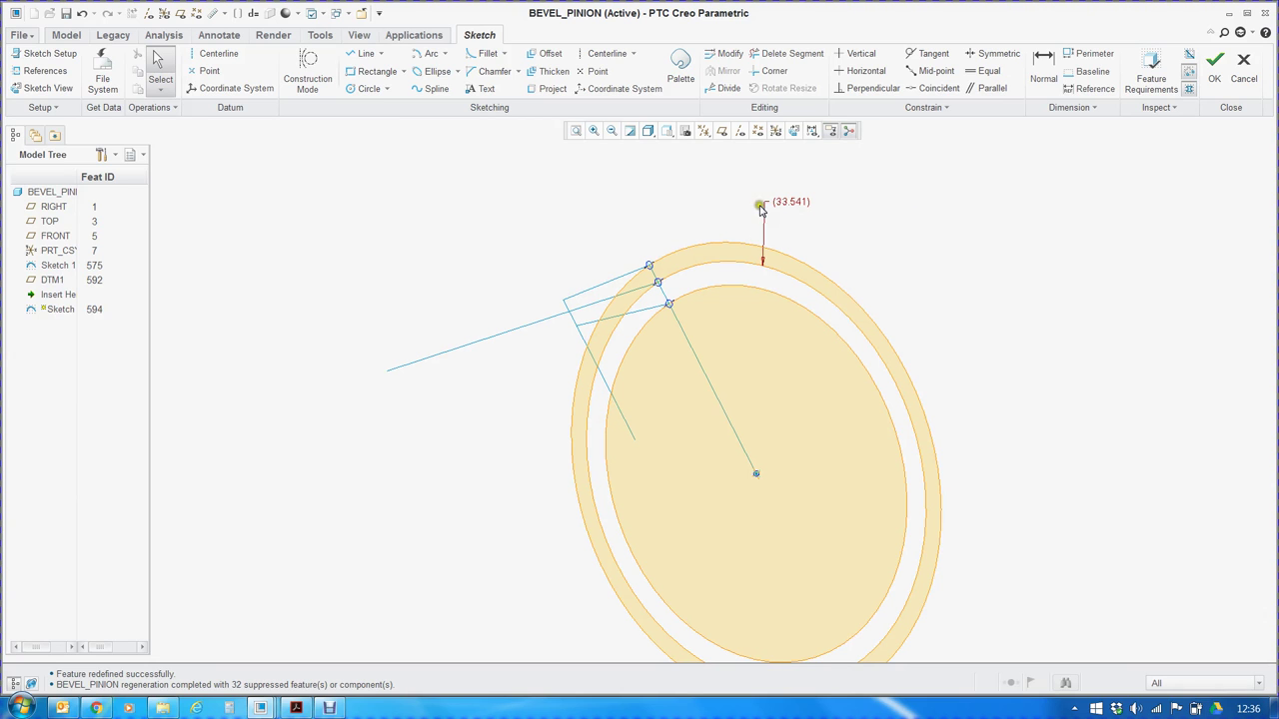
pyautogui.click(1221, 78)
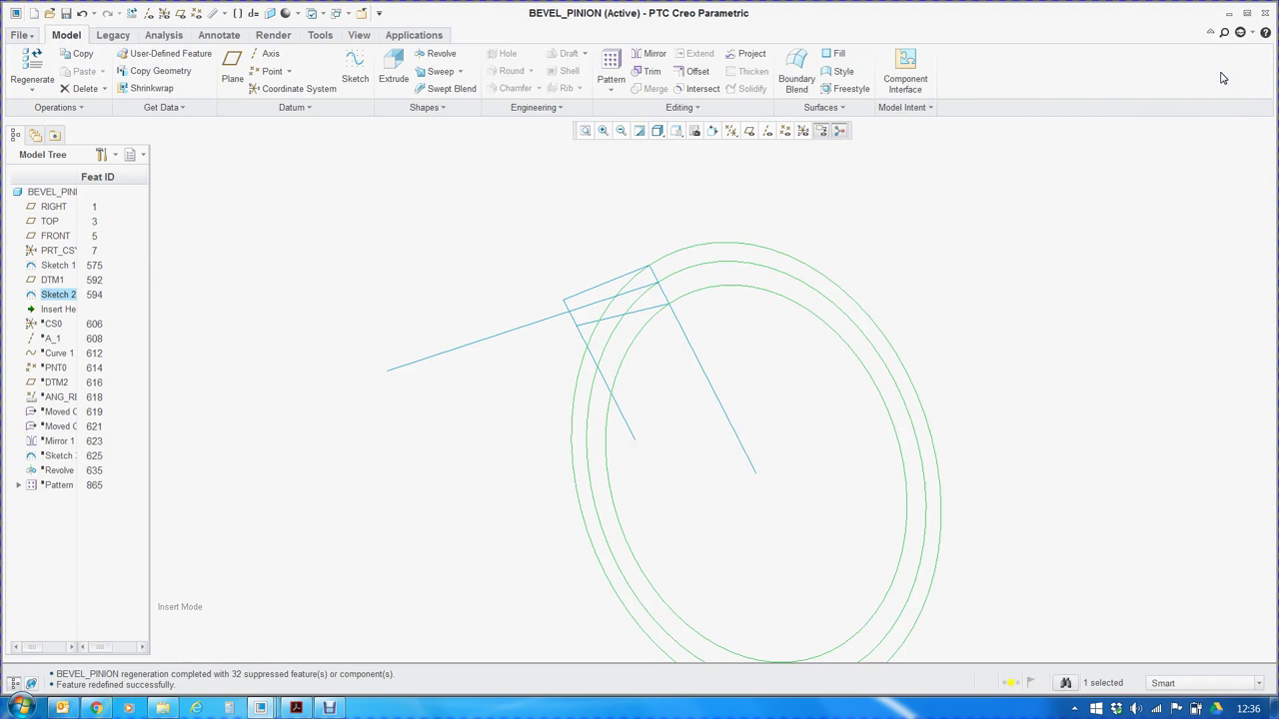
# Roll the pinion's history forward past CS0 and display coordinate systems on the model.
pyautogui.moveTo(64, 312); pyautogui.dragTo(60, 328)
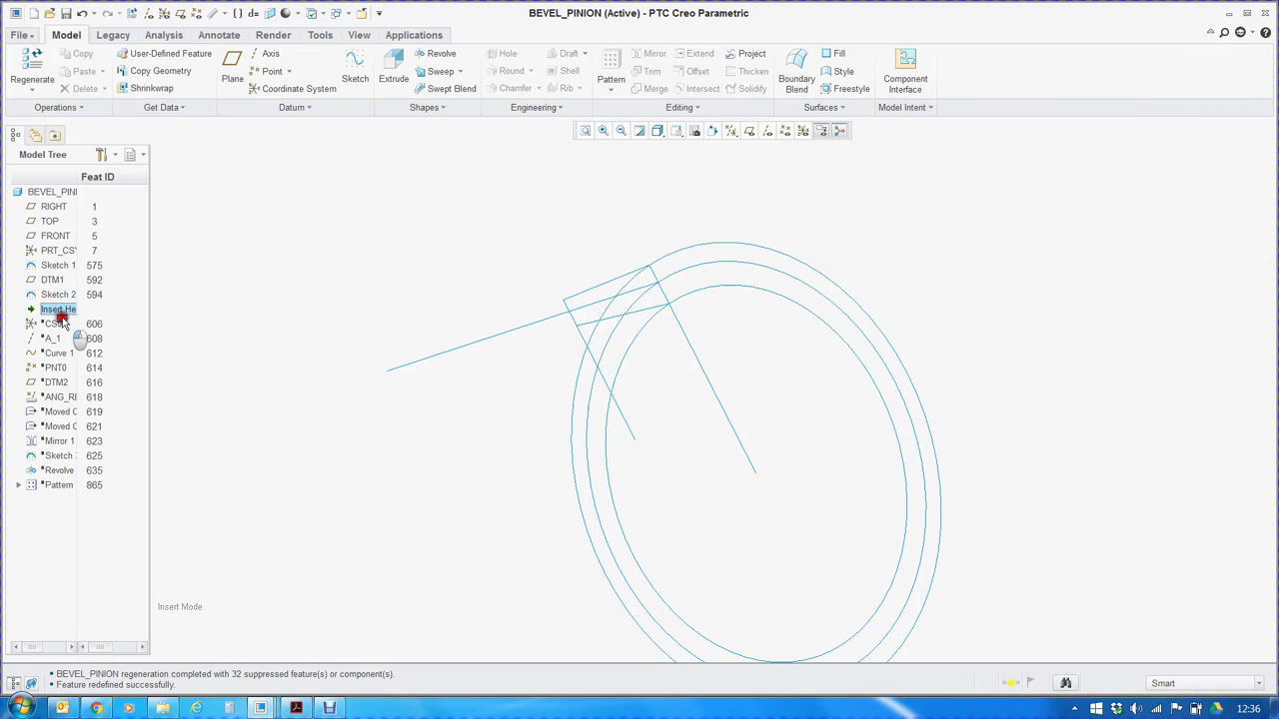
pyautogui.click(805, 131)
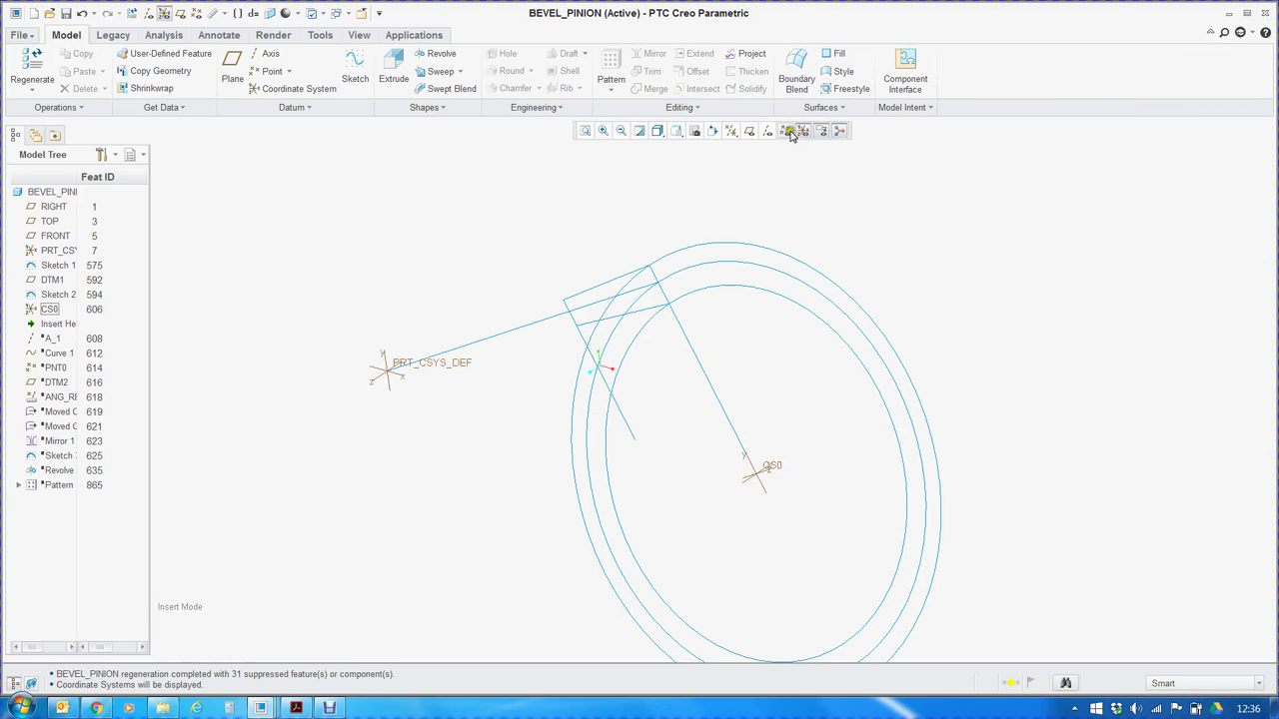
pyautogui.scroll(-2, 605, 282)
pyautogui.scroll(1, 709, 429)
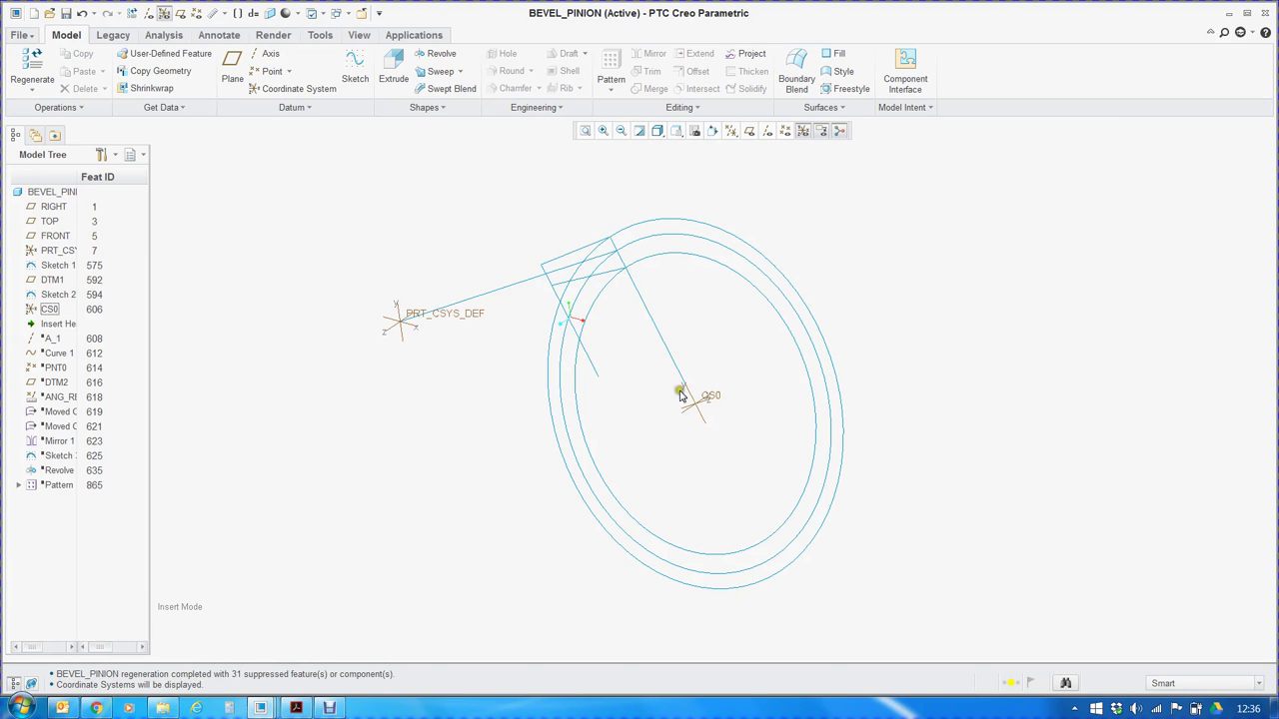
pyautogui.scroll(2, 691, 398)
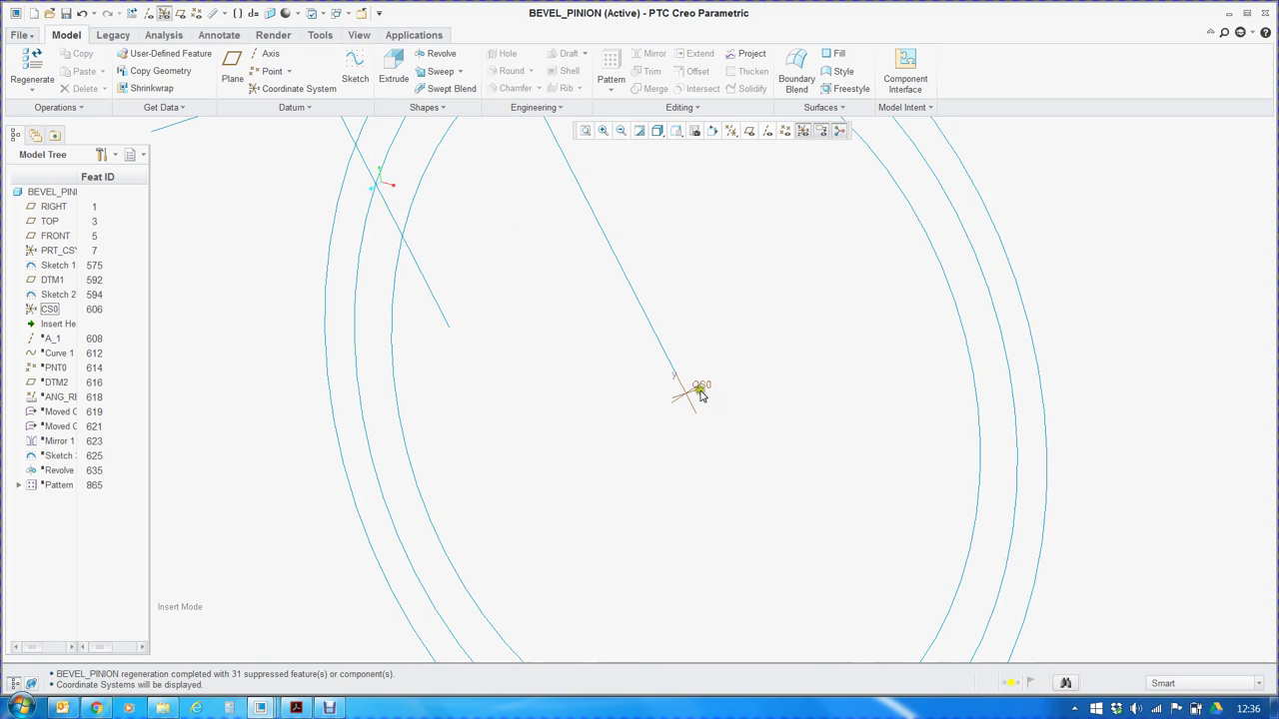
pyautogui.scroll(-3, 695, 396)
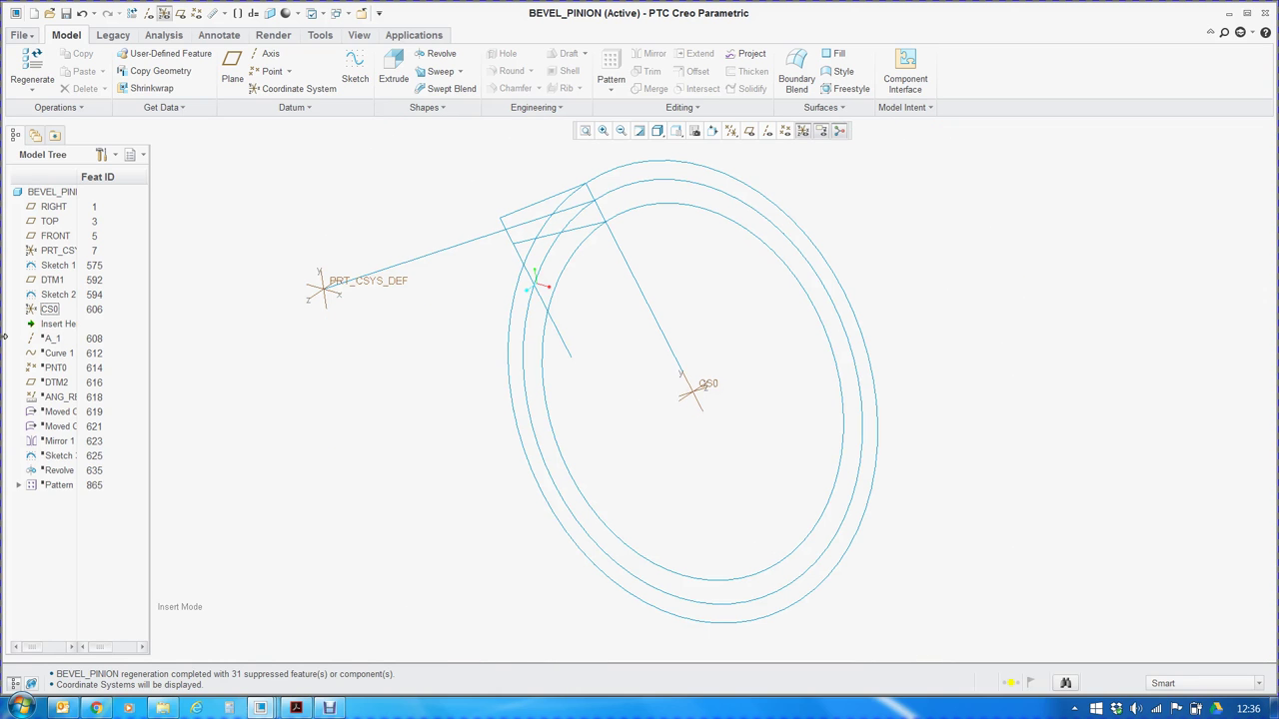
# Move the insertion point below axis A_1 to restore it.
pyautogui.click(53, 282)
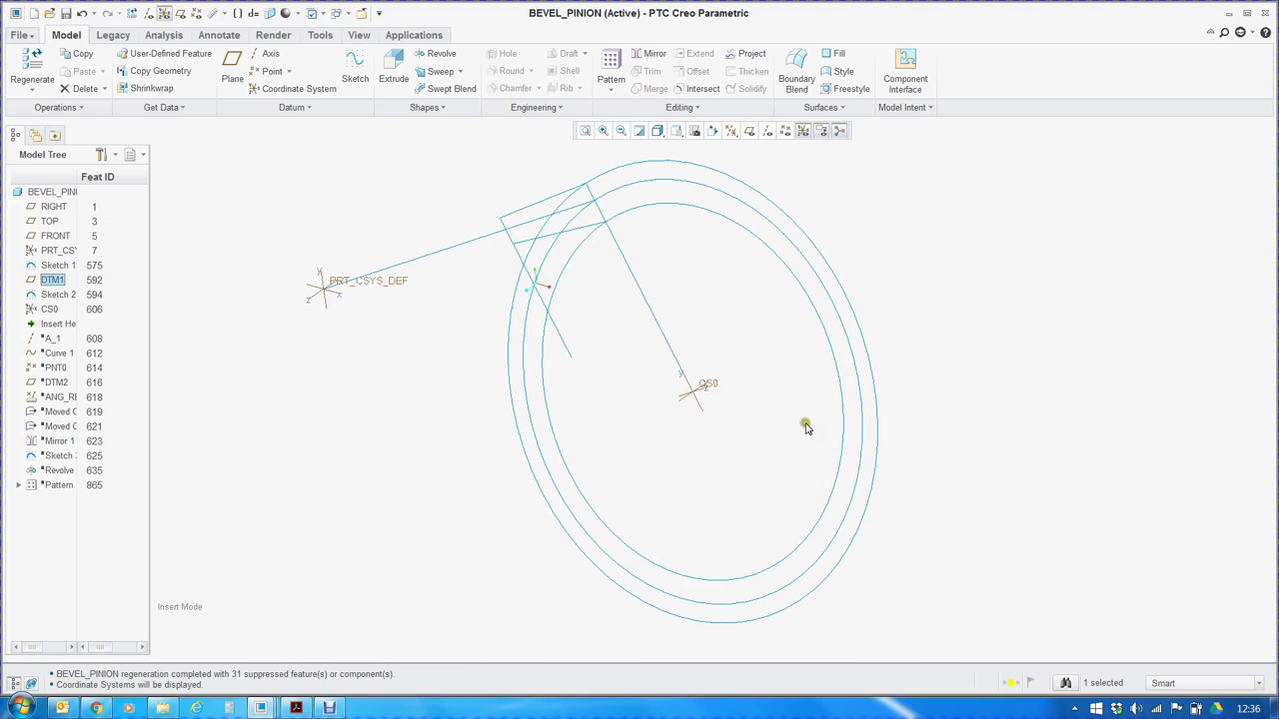
pyautogui.scroll(1, 712, 393)
pyautogui.scroll(2, 702, 391)
pyautogui.scroll(-3, 694, 405)
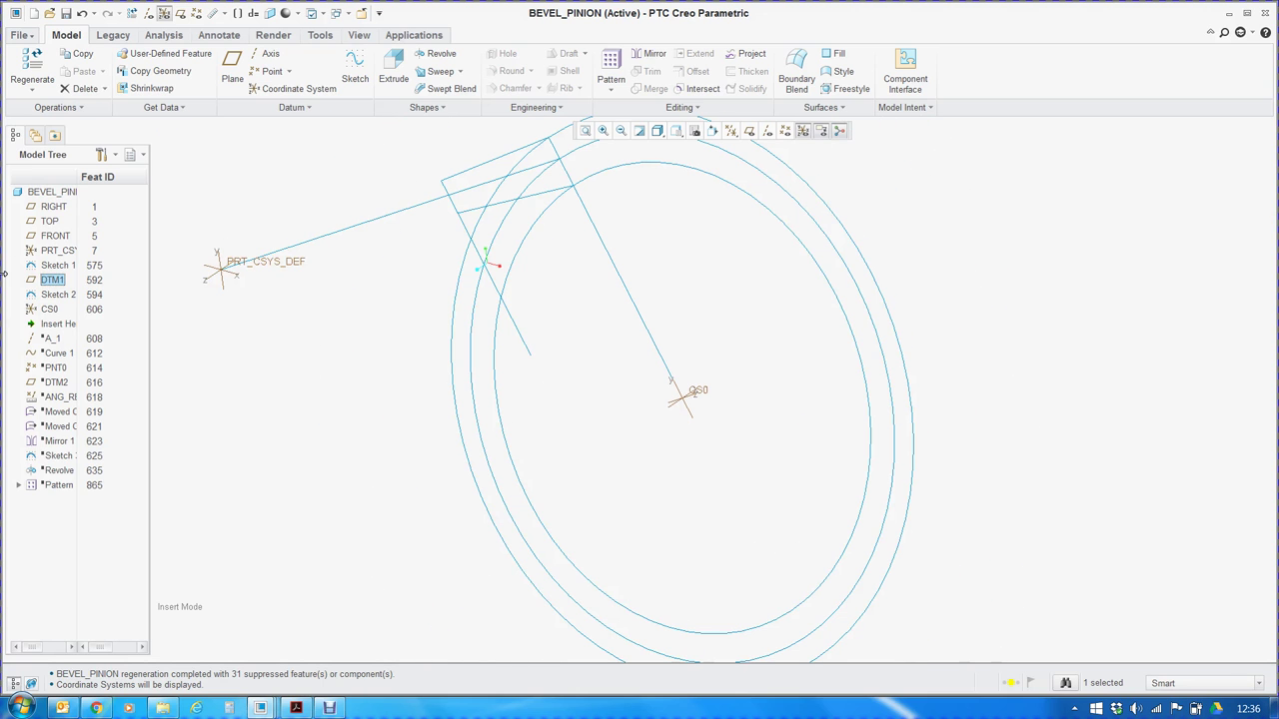
pyautogui.scroll(4, 690, 400)
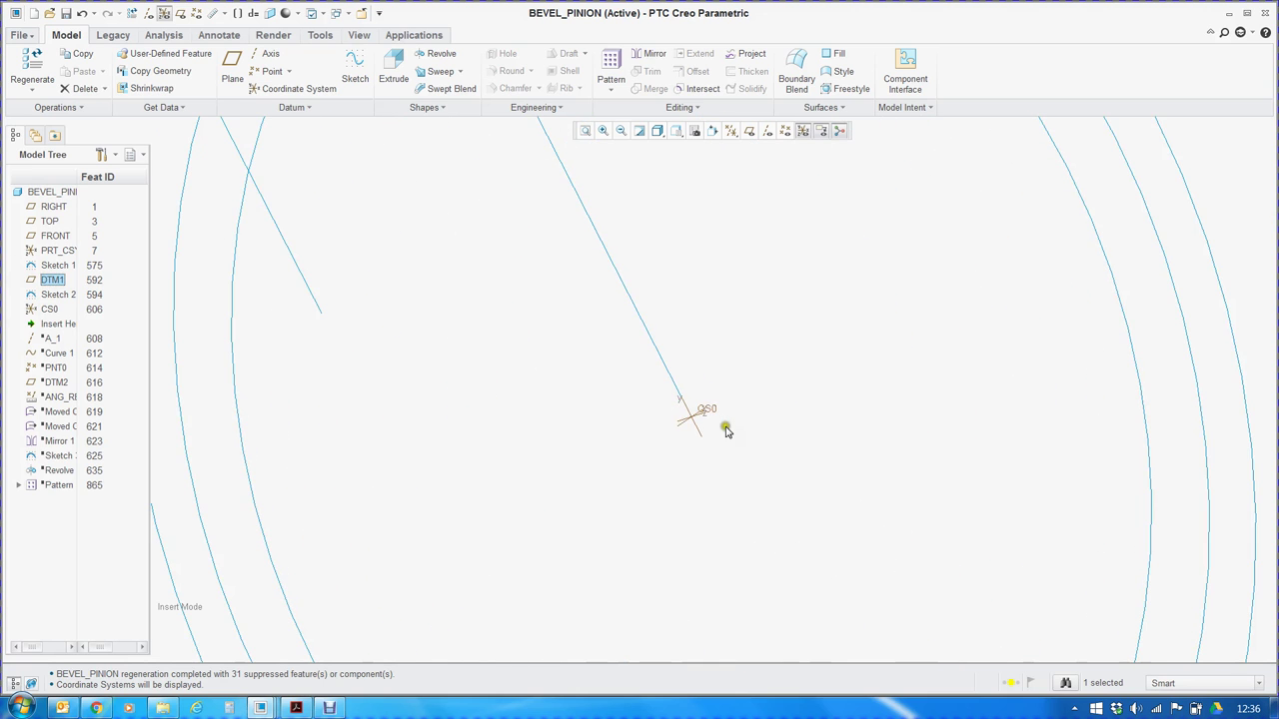
pyautogui.scroll(4, 696, 437)
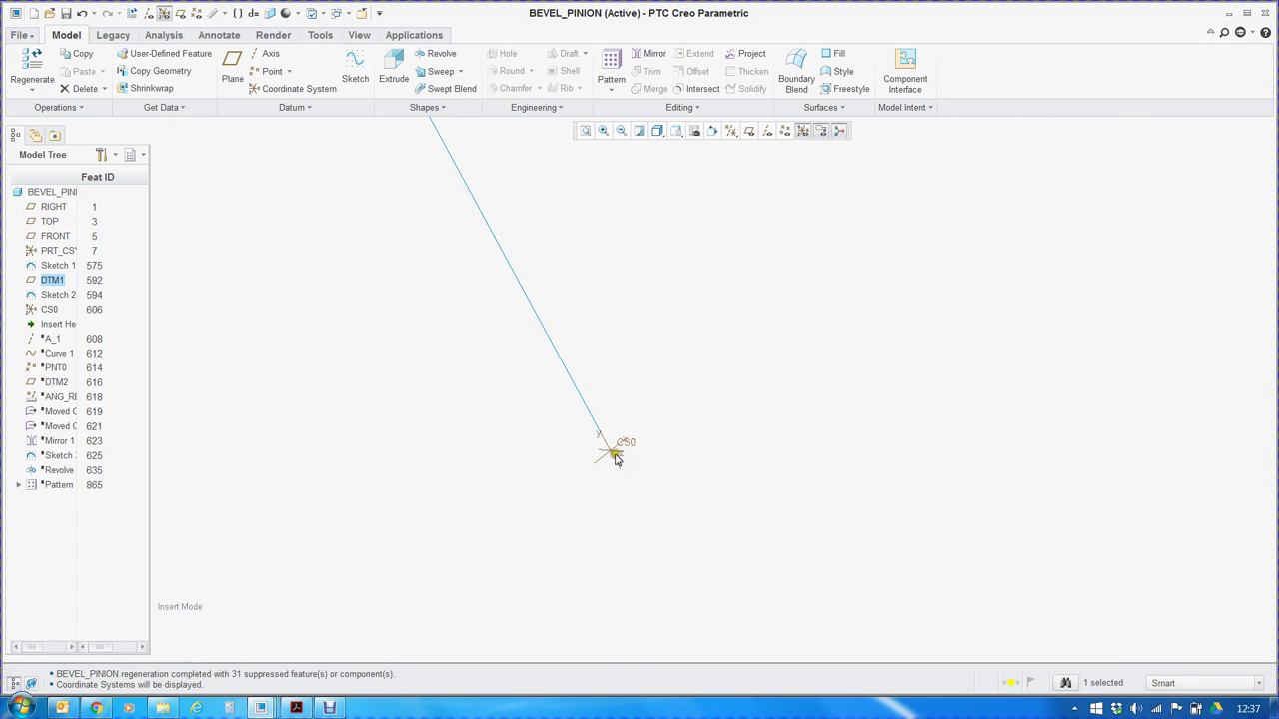
pyautogui.moveTo(55, 325); pyautogui.dragTo(57, 339)
pyautogui.click(50, 325)
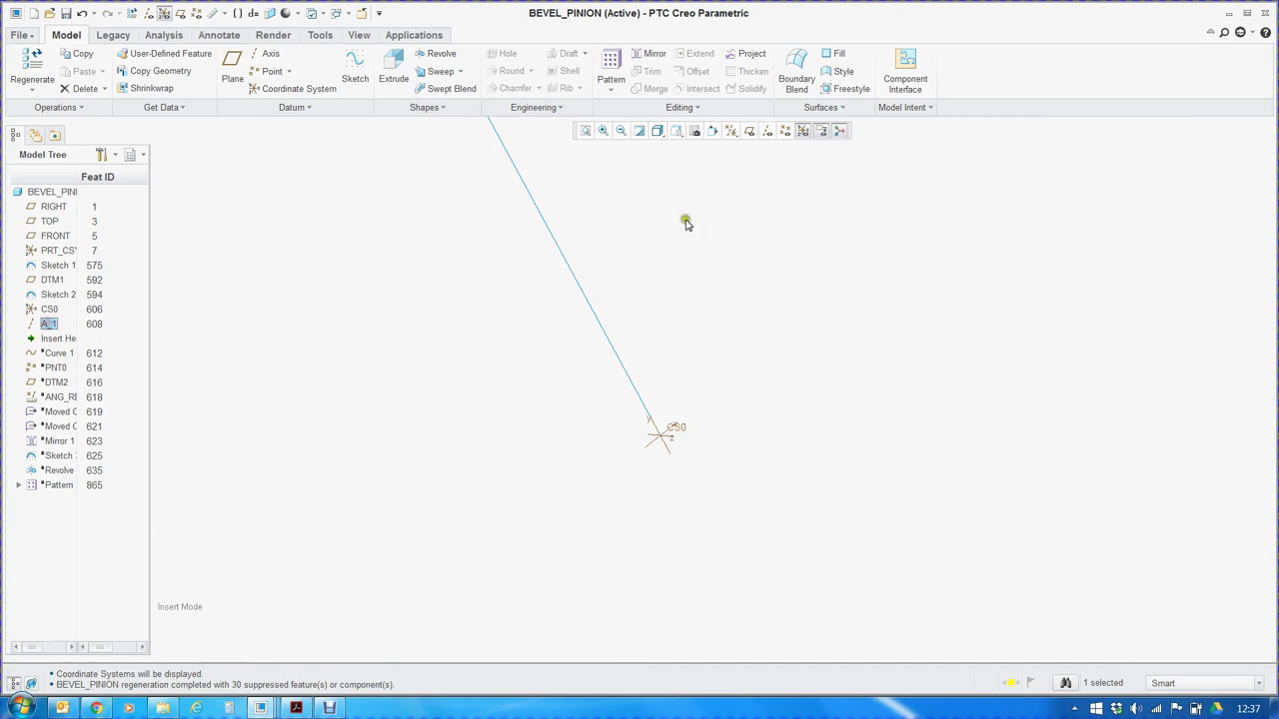
# Turn on datum axis display and orbit to view the gear circles.
pyautogui.click(769, 134)
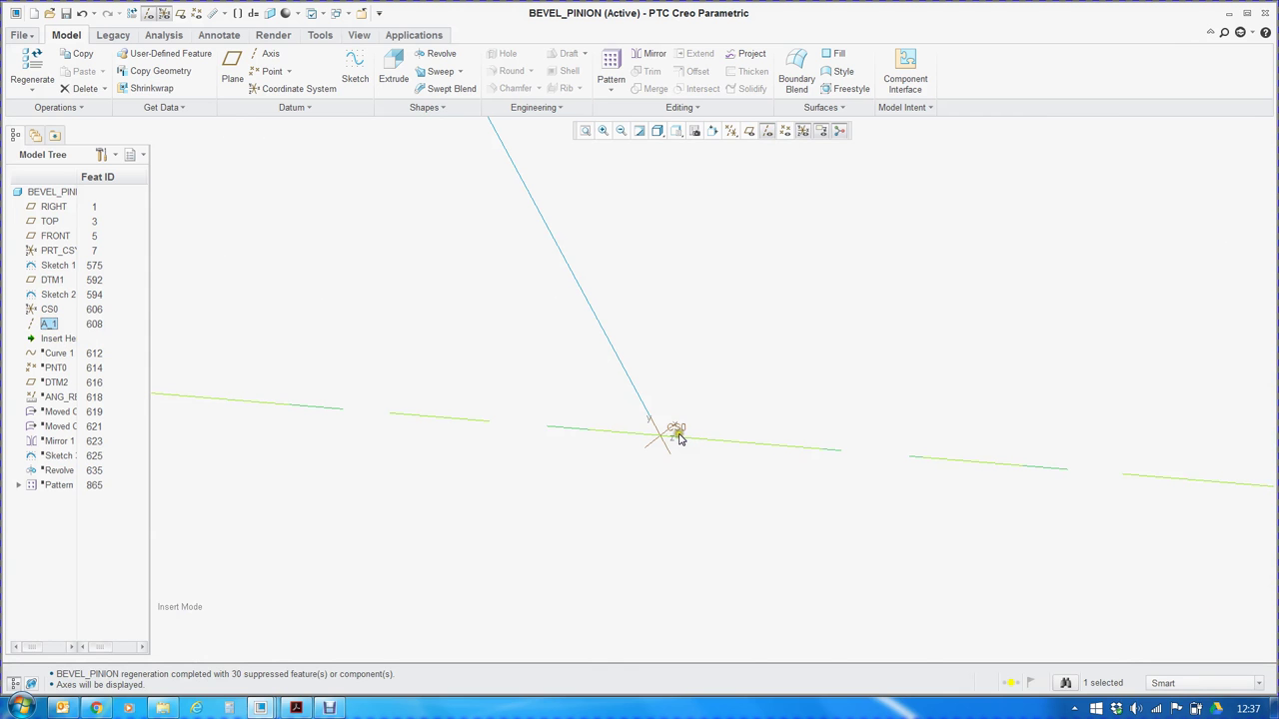
pyautogui.scroll(-5, 680, 438)
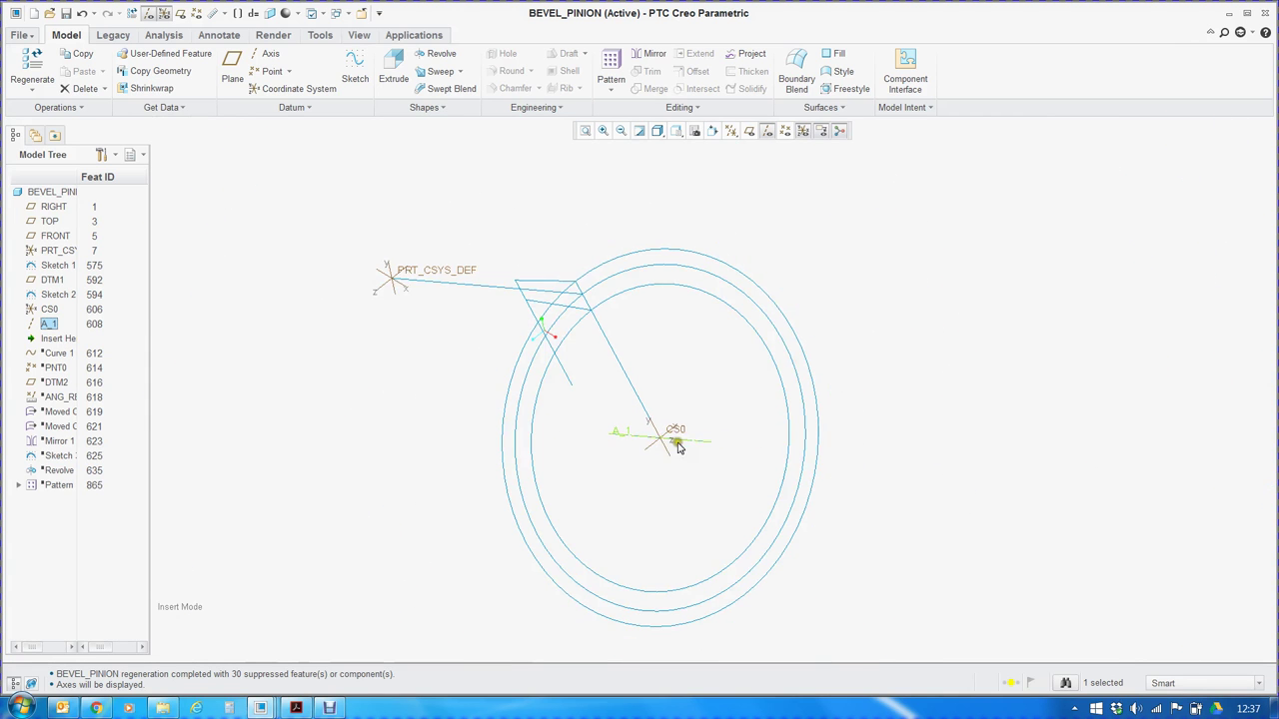
pyautogui.moveTo(680, 427)
pyautogui.mouseDown(button='middle')
pyautogui.moveTo(699, 422)
pyautogui.moveTo(690, 409)
pyautogui.moveTo(690, 423)
pyautogui.mouseUp(button='middle')
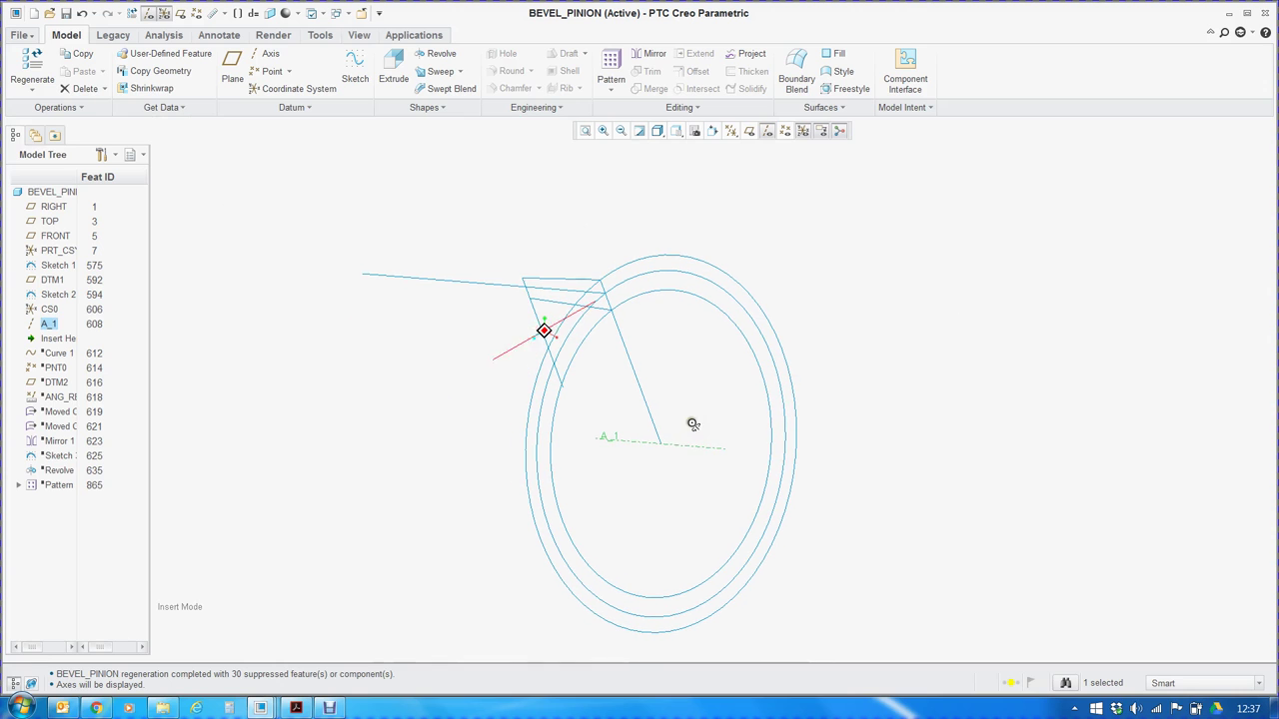
pyautogui.click(444, 412)
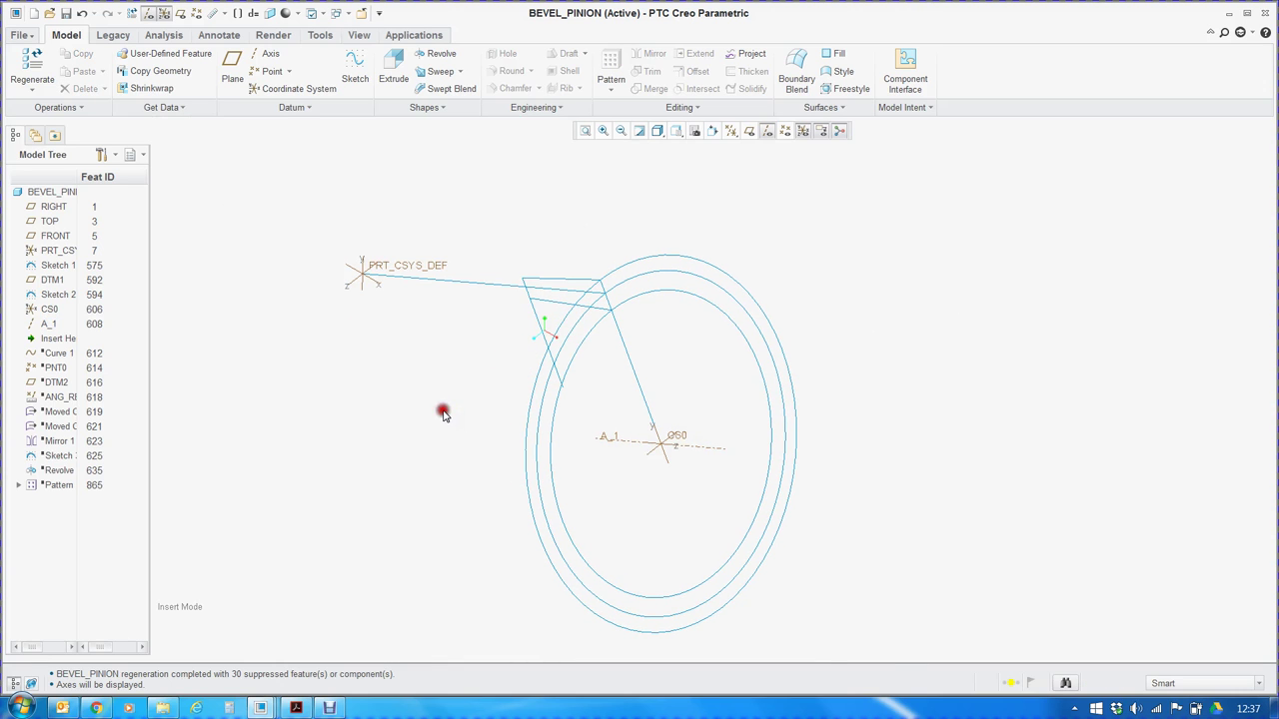
# Roll the history forward below Curve 1 and inspect the restored curve.
pyautogui.click(60, 339)
pyautogui.moveTo(62, 340); pyautogui.dragTo(60, 354)
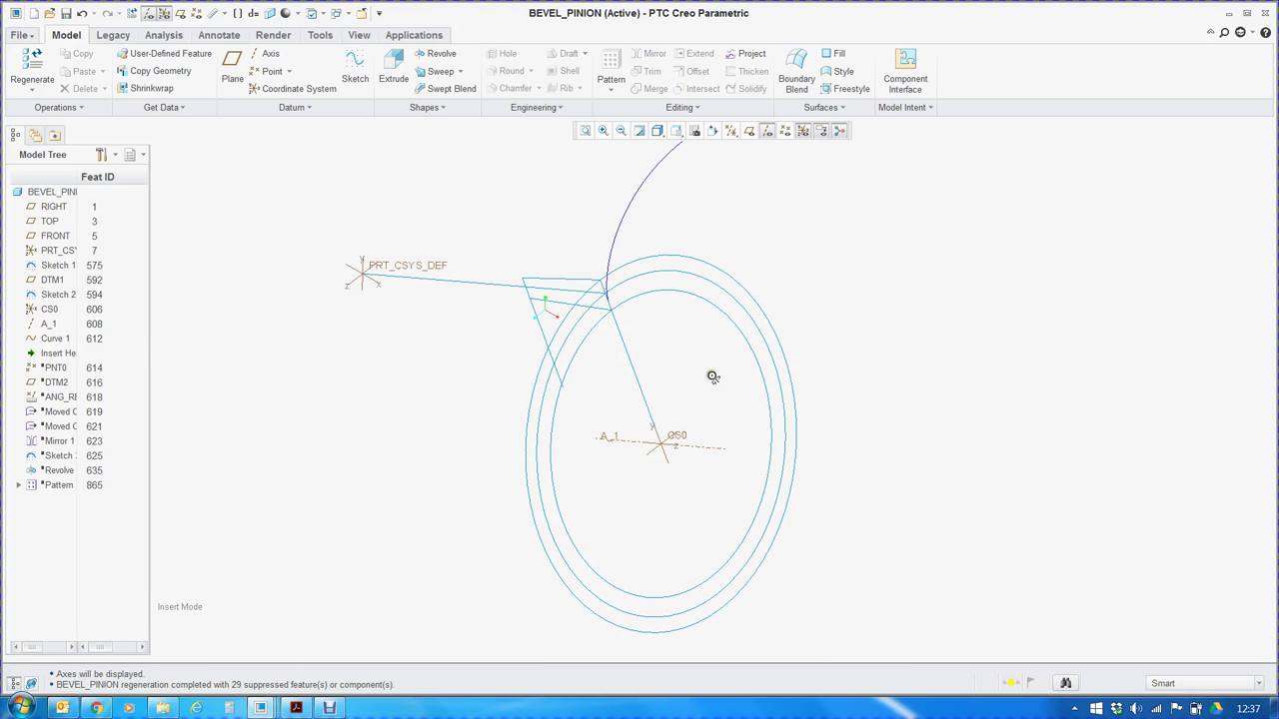
pyautogui.moveTo(704, 372)
pyautogui.mouseDown(button='middle')
pyautogui.moveTo(673, 357)
pyautogui.moveTo(667, 374)
pyautogui.moveTo(686, 370)
pyautogui.mouseUp(button='middle')
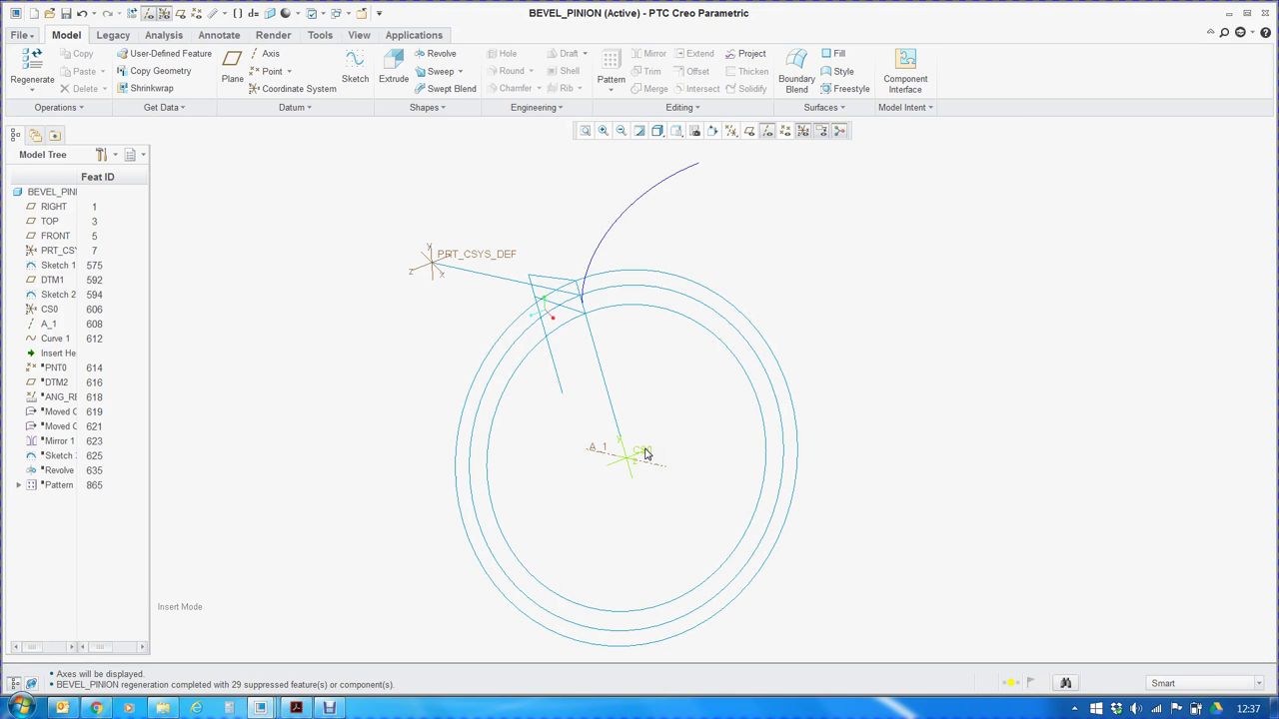
# Open Curve 1's equation for editing and change theta to 90.
pyautogui.rightClick(55, 339)
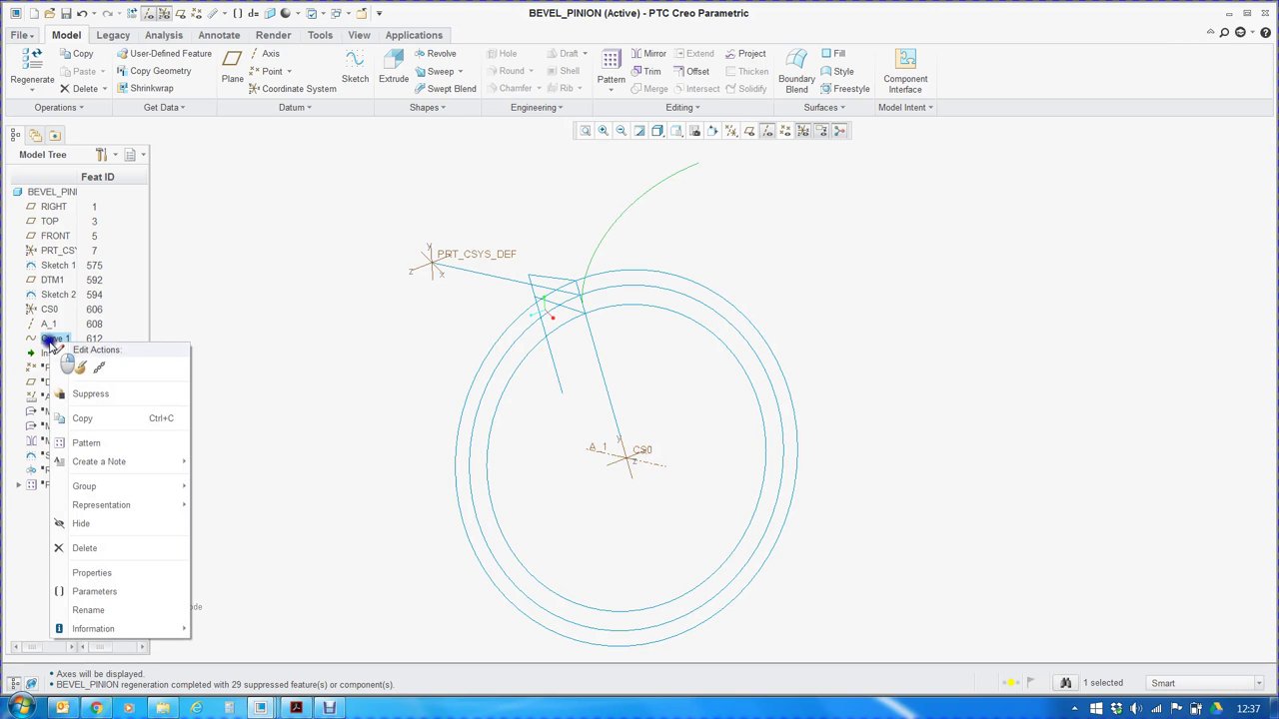
pyautogui.click(85, 368)
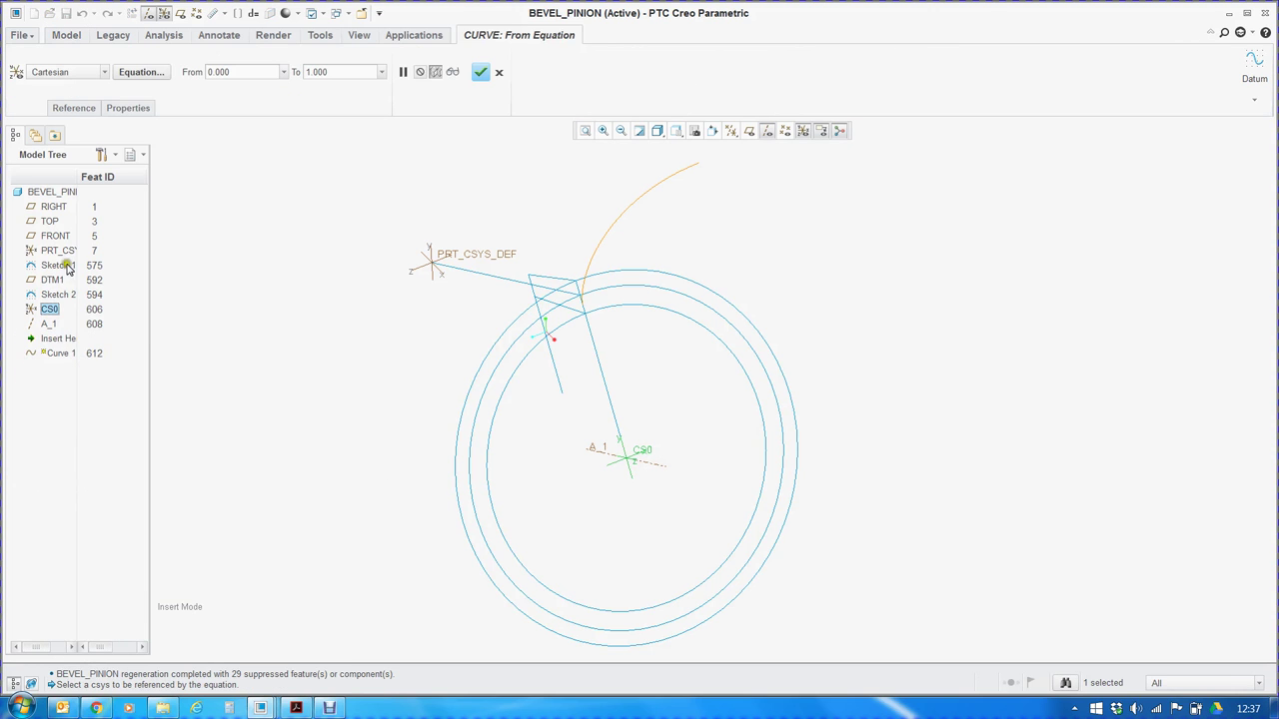
pyautogui.click(141, 76)
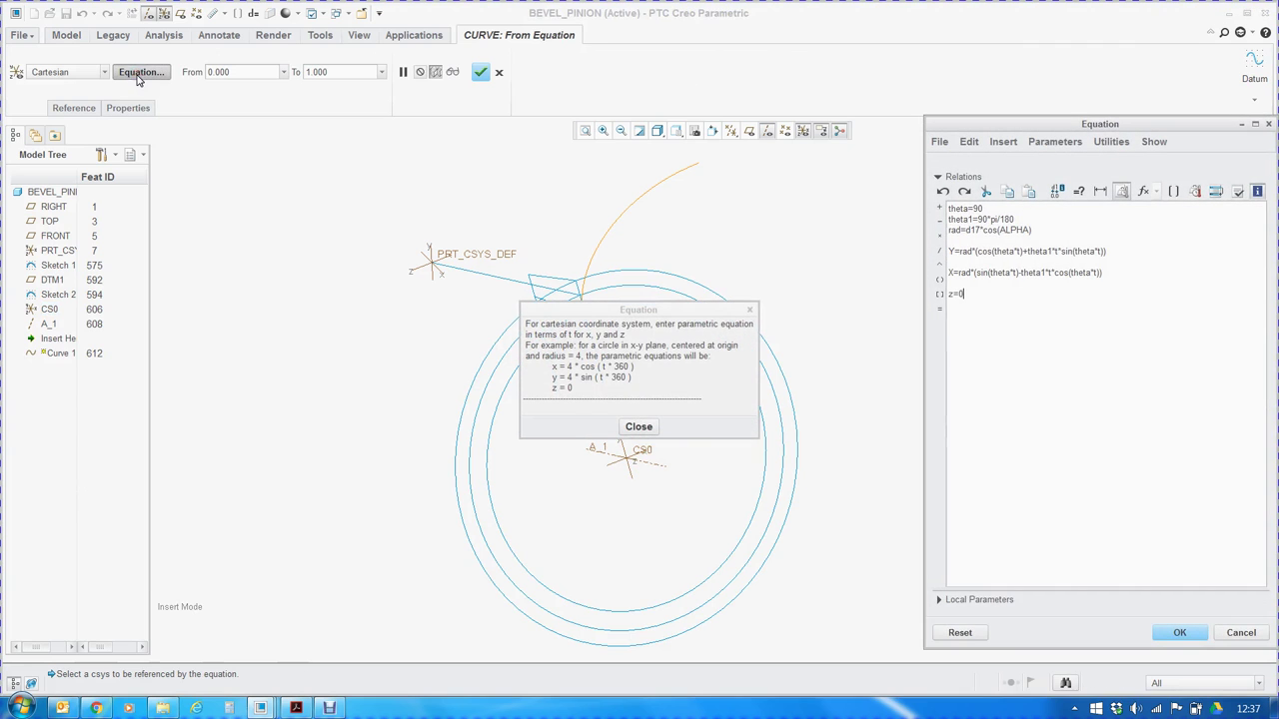
pyautogui.doubleClick(978, 208)
pyautogui.write('90')
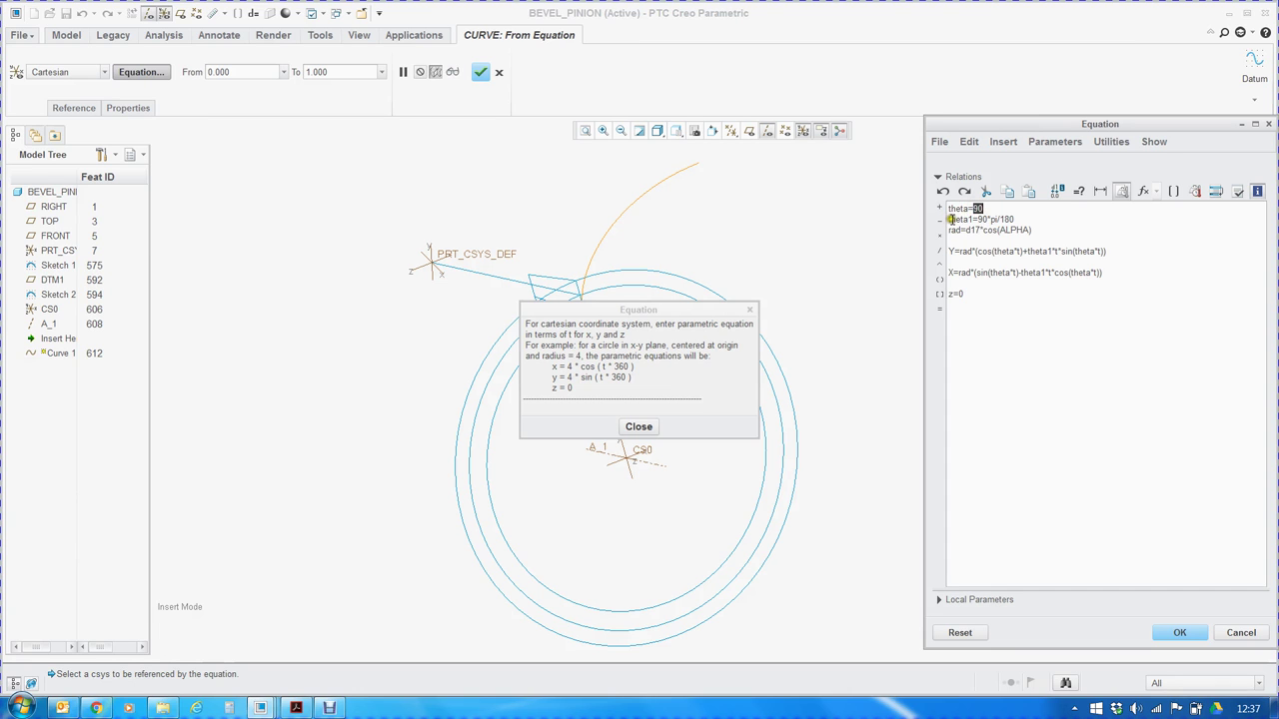
# Review the theta1, rad=d17*cos(ALPHA), X, Y and z lines, then accept the equation.
pyautogui.moveTo(949, 218); pyautogui.dragTo(975, 219)
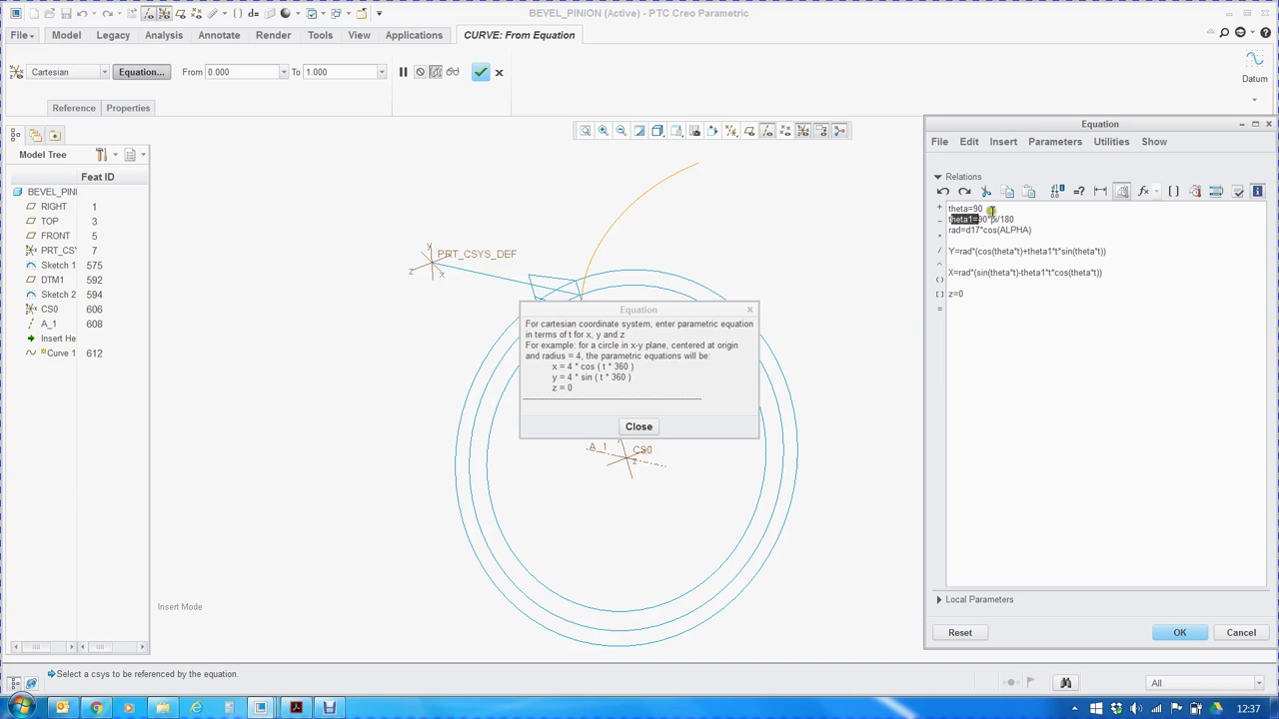
pyautogui.moveTo(1017, 218); pyautogui.dragTo(979, 219)
pyautogui.click(955, 230)
pyautogui.click(1030, 230)
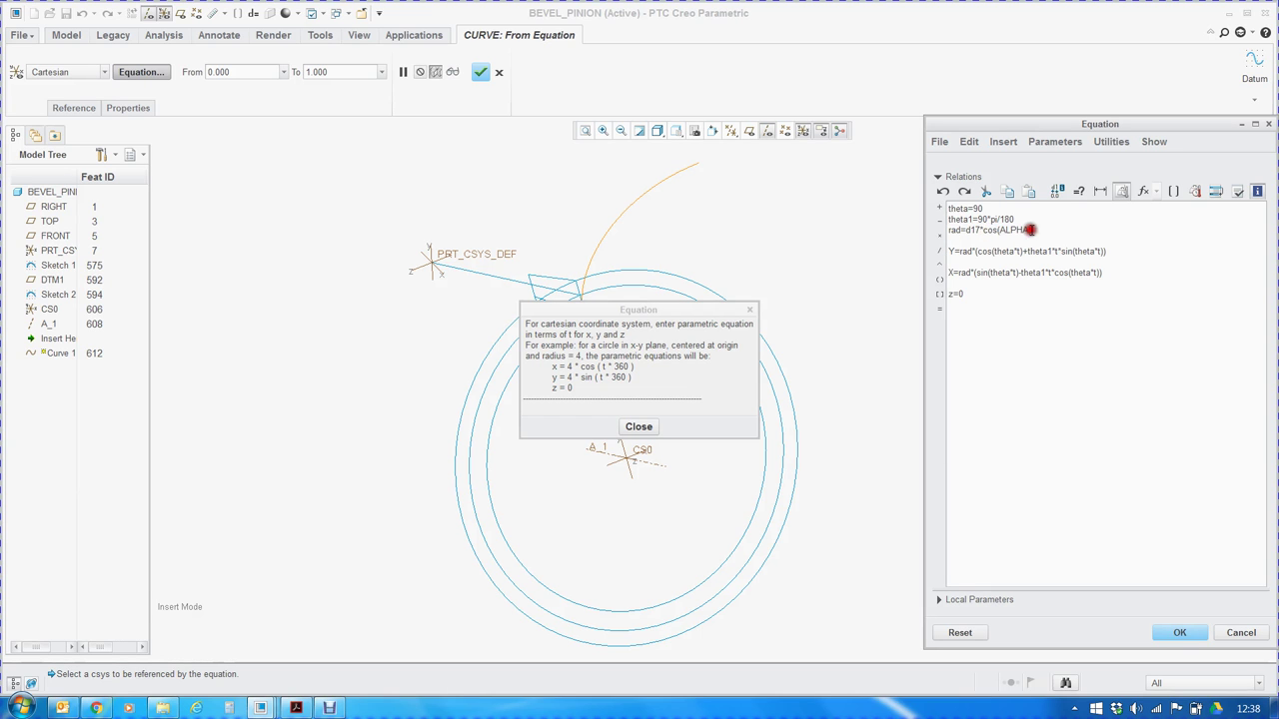
pyautogui.doubleClick(966, 230)
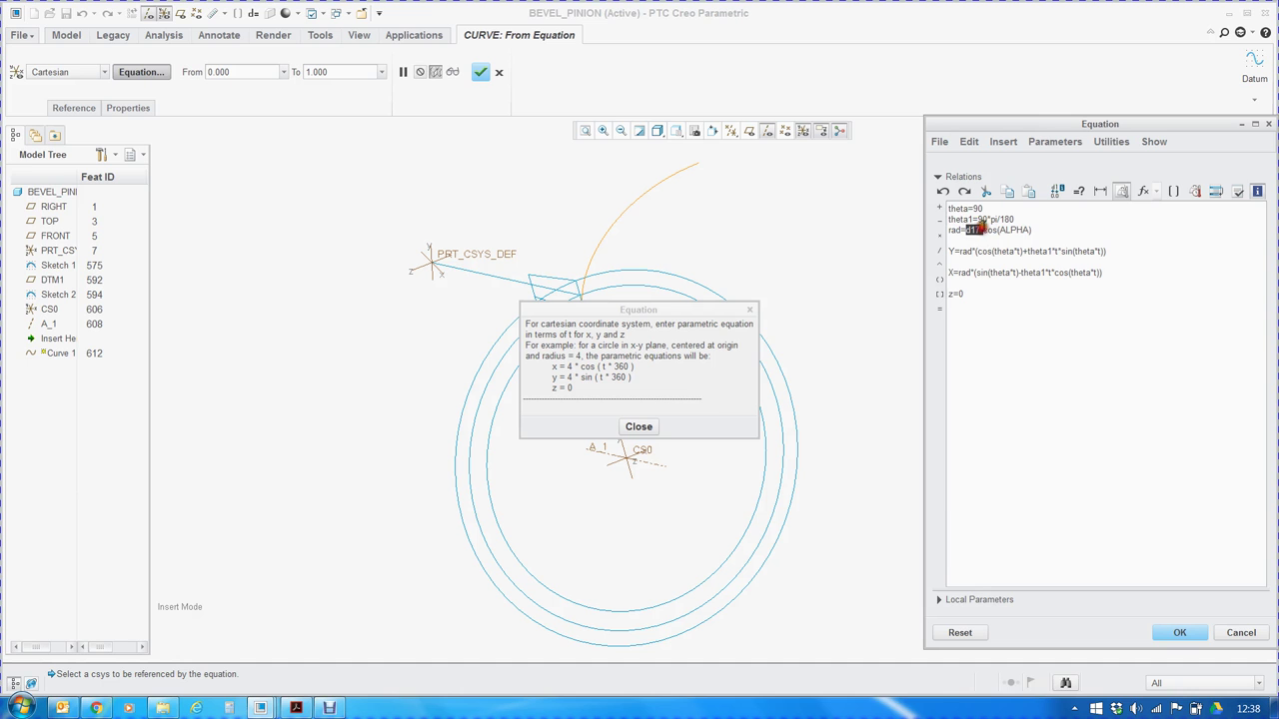
pyautogui.click(784, 376)
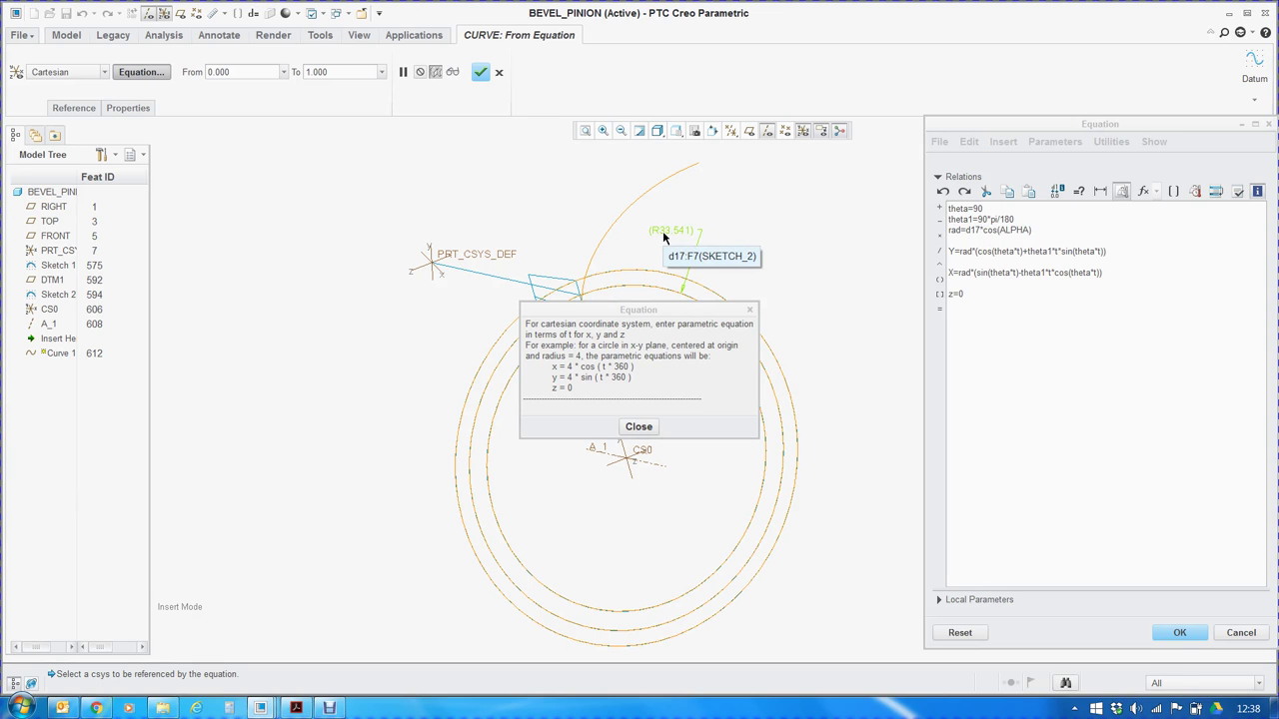
pyautogui.click(952, 278)
pyautogui.moveTo(950, 247); pyautogui.dragTo(966, 295)
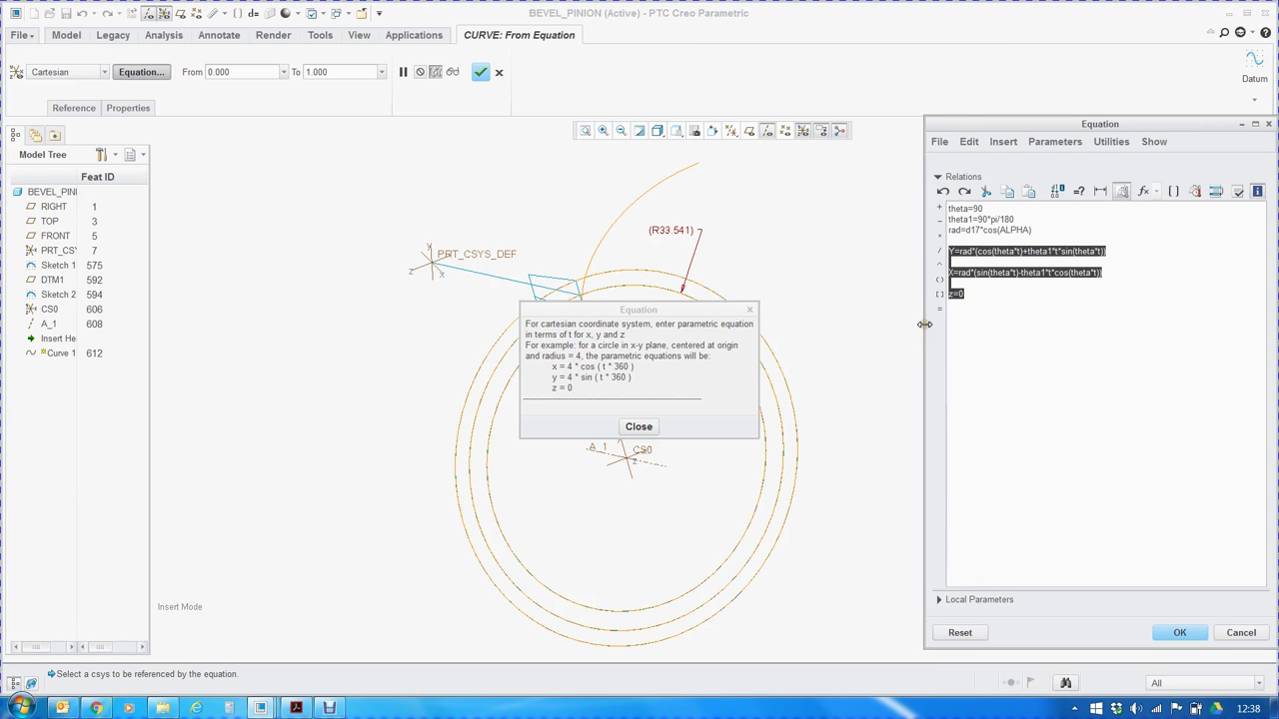
pyautogui.moveTo(924, 324); pyautogui.dragTo(844, 337)
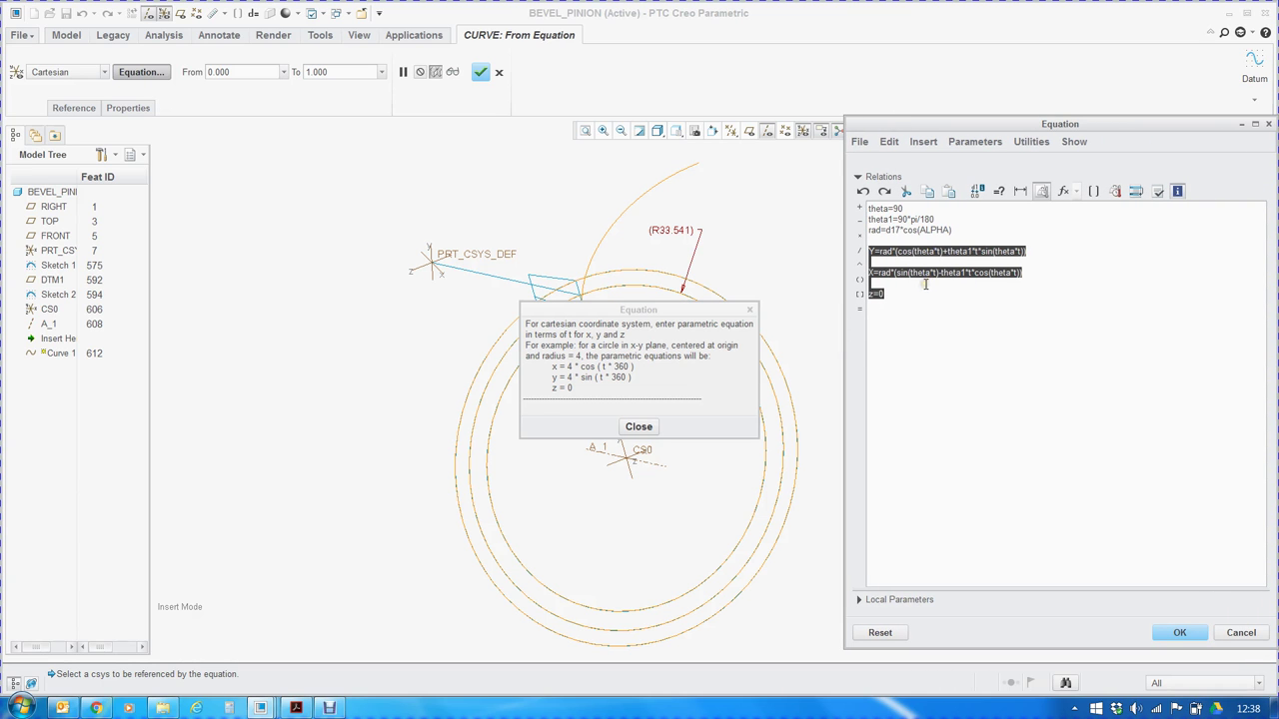
pyautogui.click(959, 305)
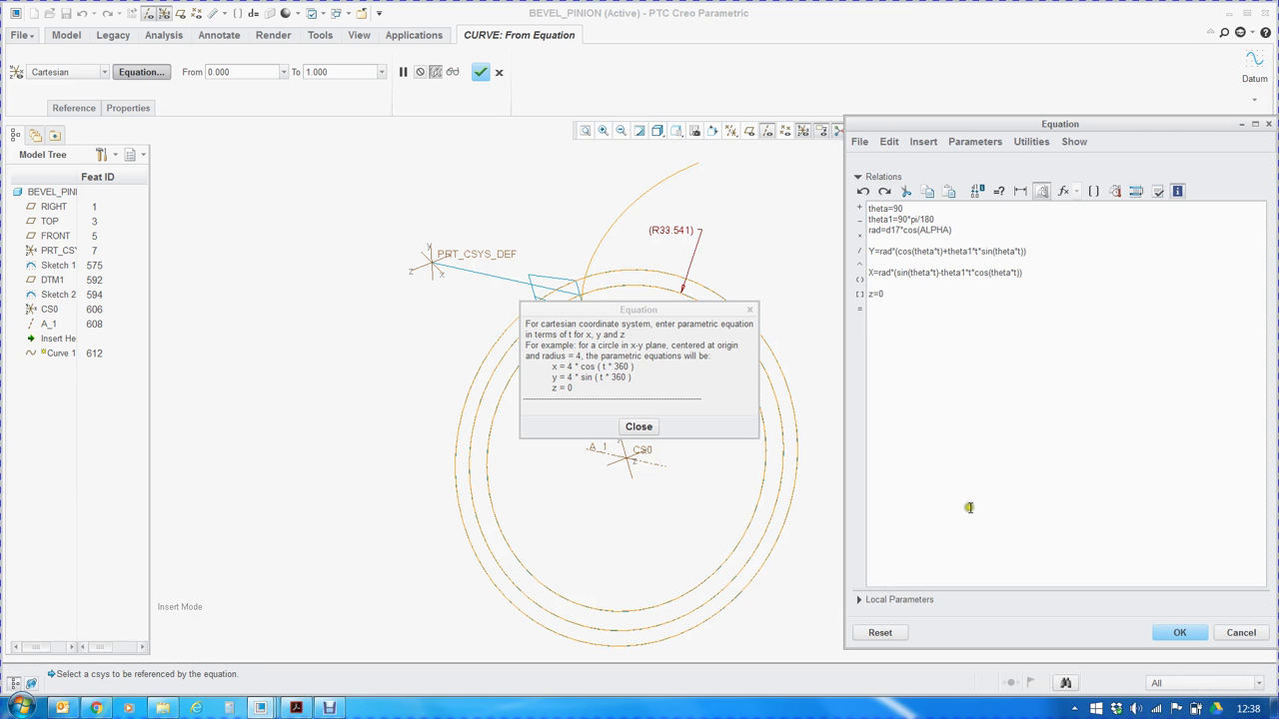
pyautogui.click(1171, 634)
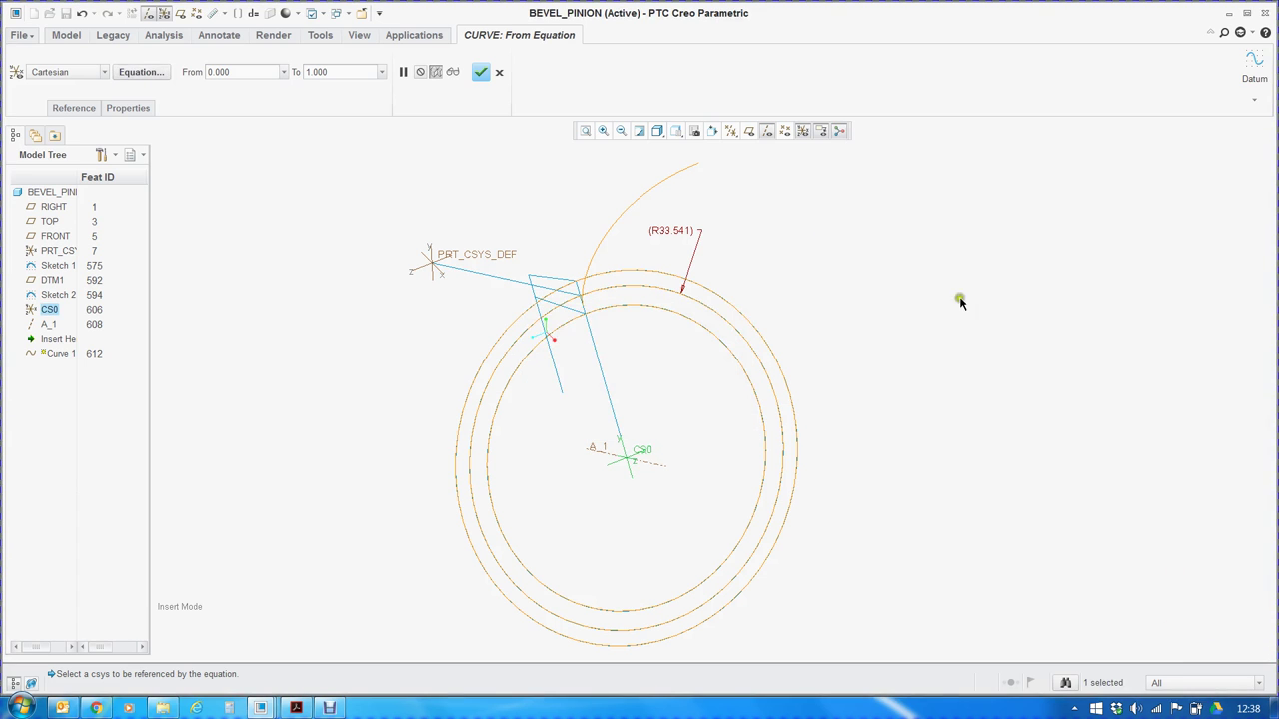
# Finish redefining Curve 1 and zoom in on the result.
pyautogui.click(481, 73)
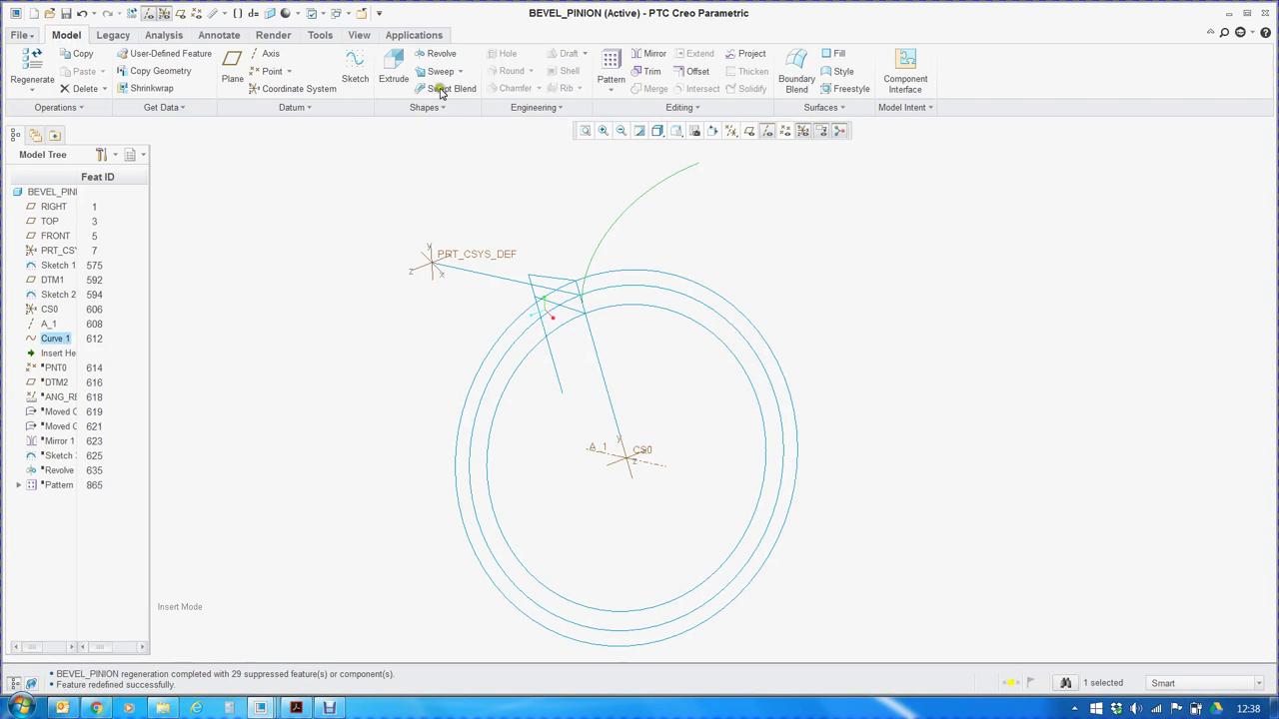
pyautogui.scroll(3, 590, 285)
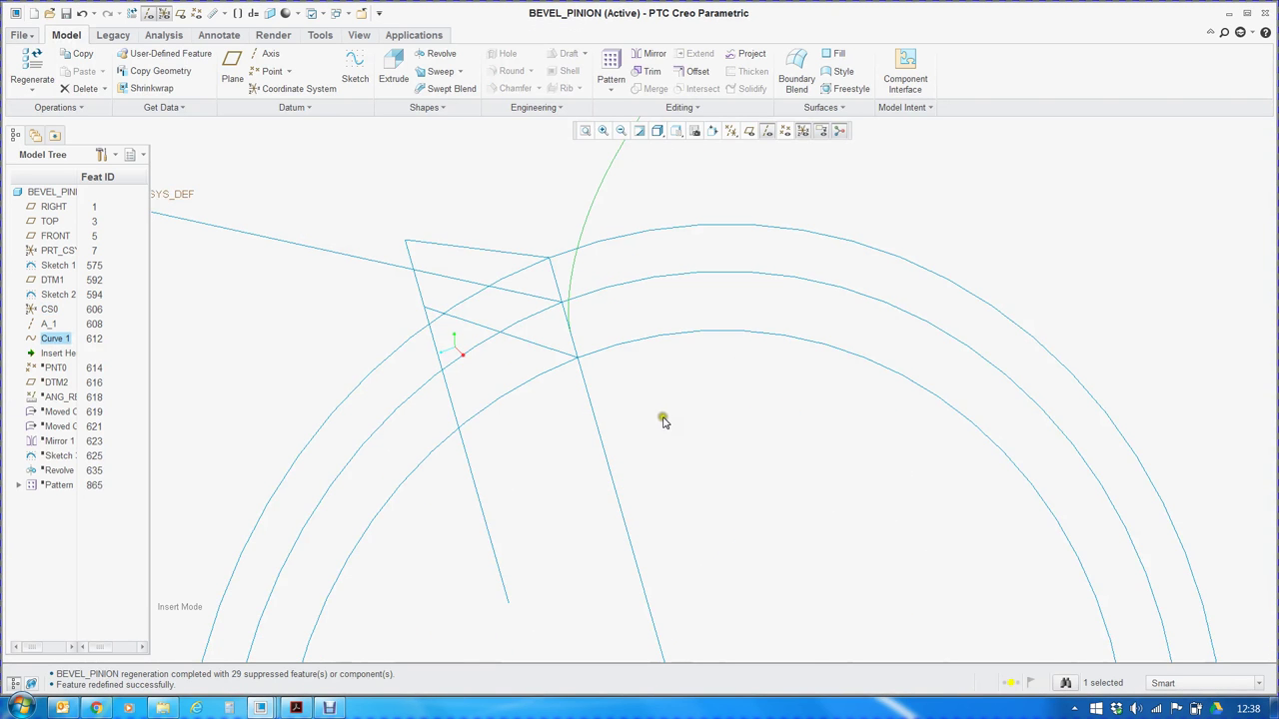
pyautogui.scroll(-1, 705, 579)
pyautogui.scroll(-1, 704, 580)
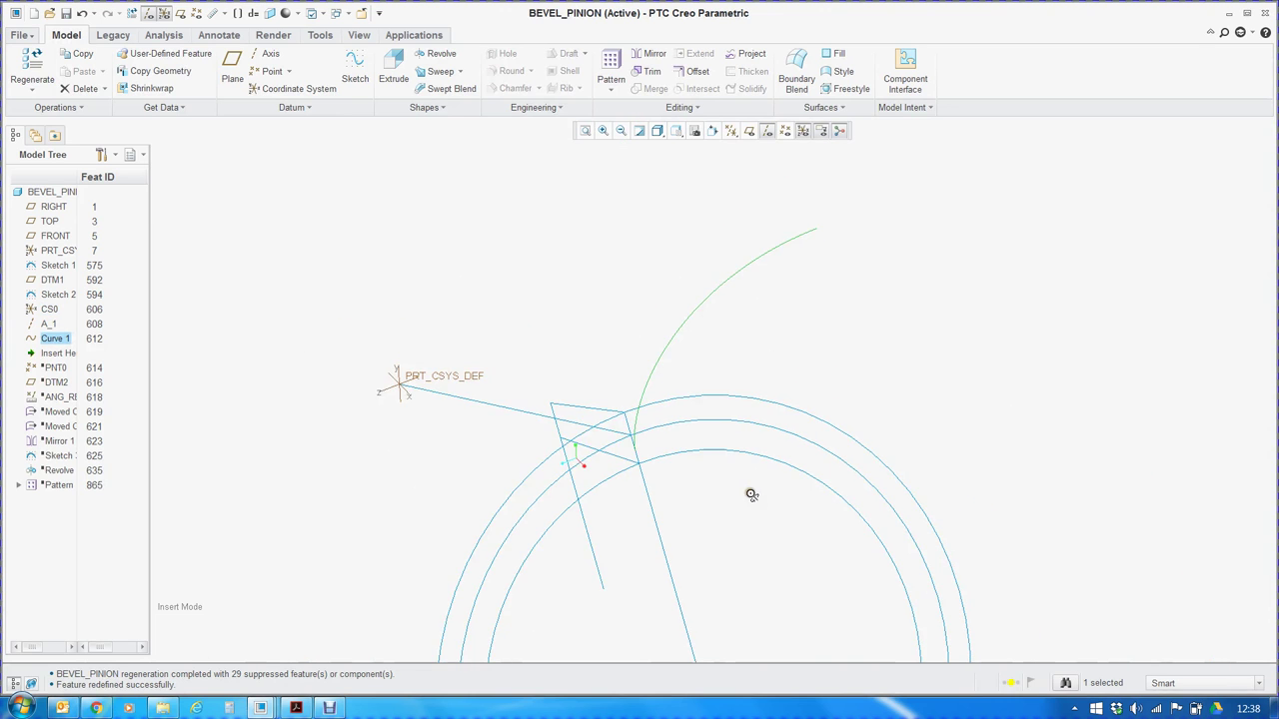
pyautogui.scroll(-3, 744, 480)
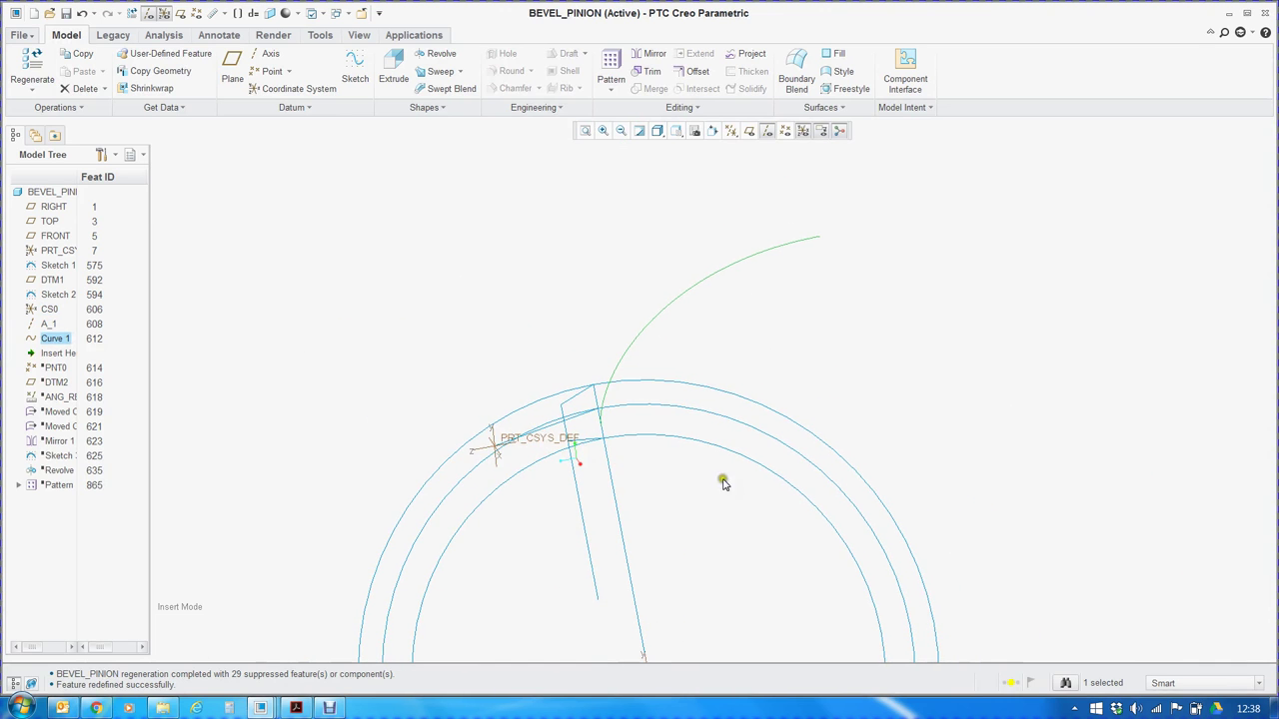
pyautogui.scroll(3, 602, 422)
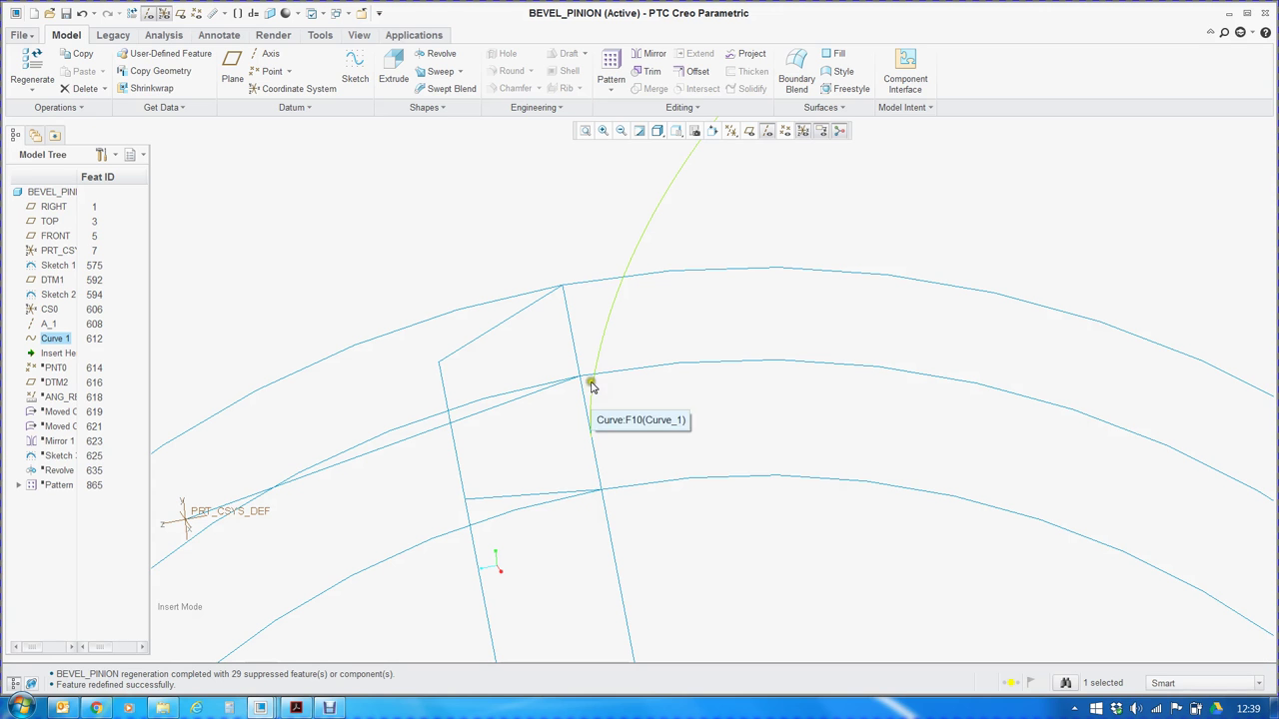
# Show datum planes and orbit to inspect where the involute curve meets the circles.
pyautogui.click(749, 131)
pyautogui.scroll(-8, 590, 356)
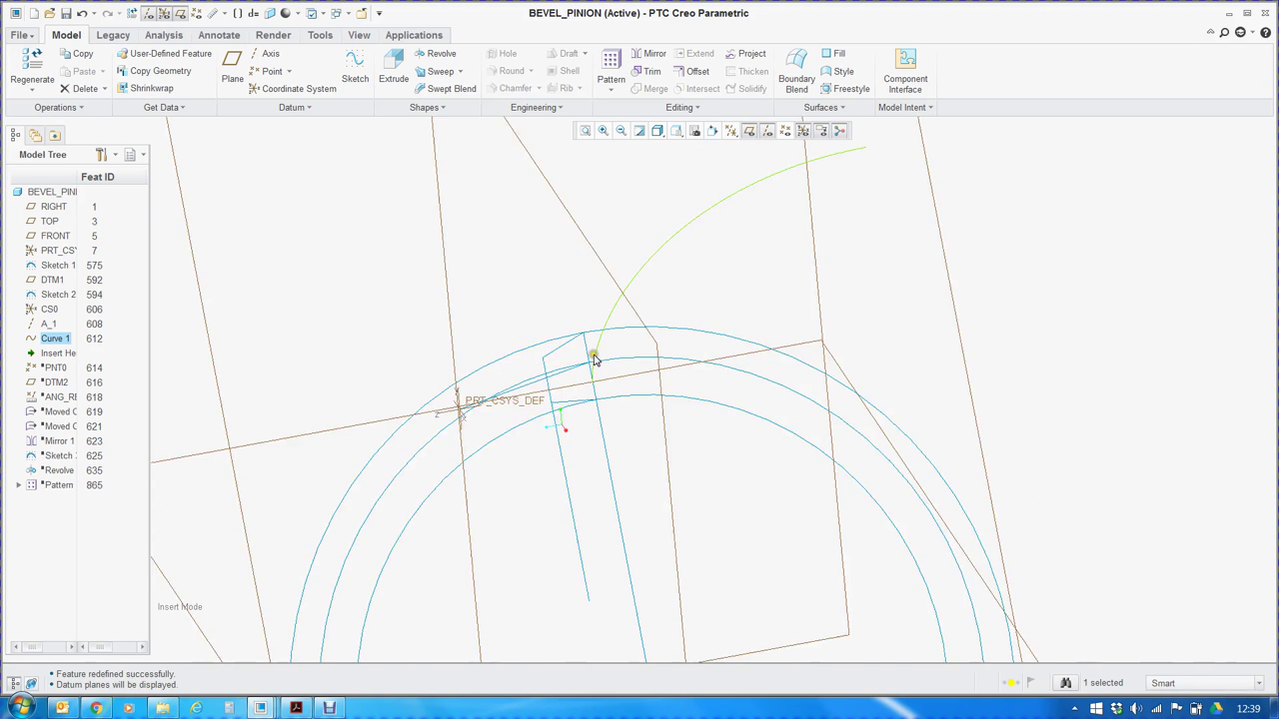
pyautogui.scroll(8, 600, 343)
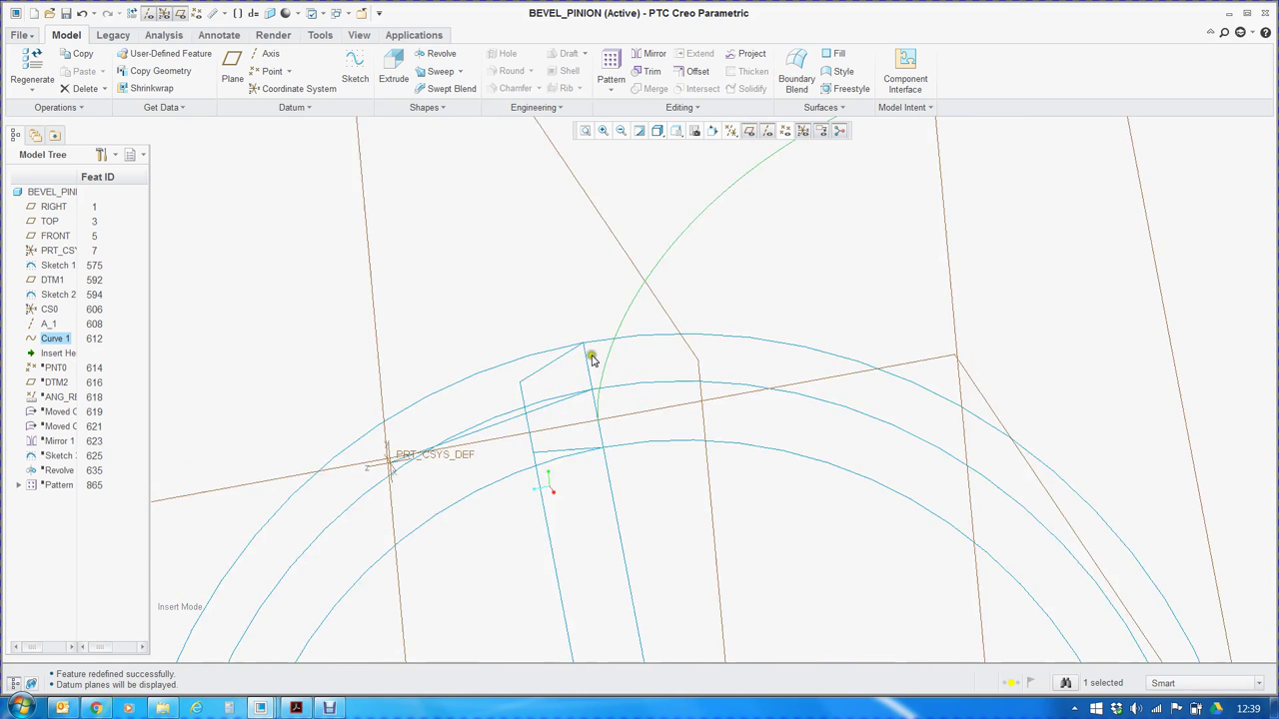
pyautogui.scroll(-5, 597, 396)
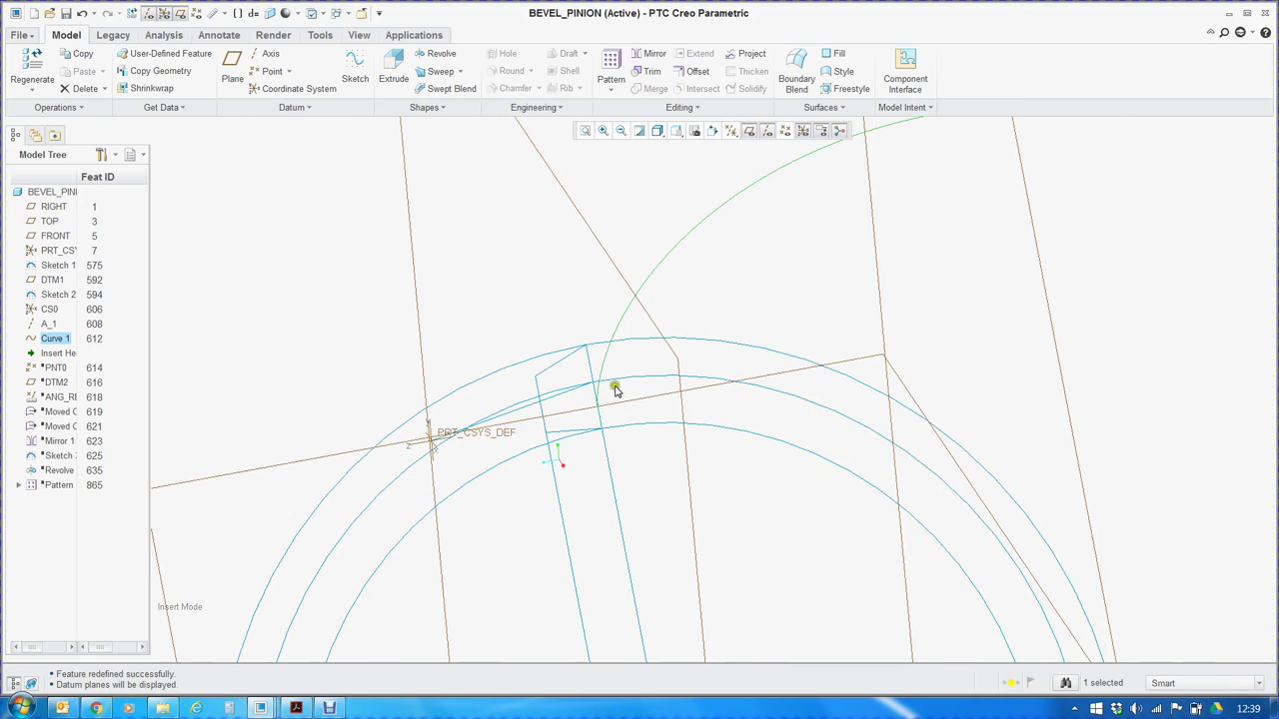
pyautogui.scroll(-3, 593, 371)
pyautogui.moveTo(583, 366); pyautogui.dragTo(547, 356, button='middle')
pyautogui.scroll(3, 547, 357)
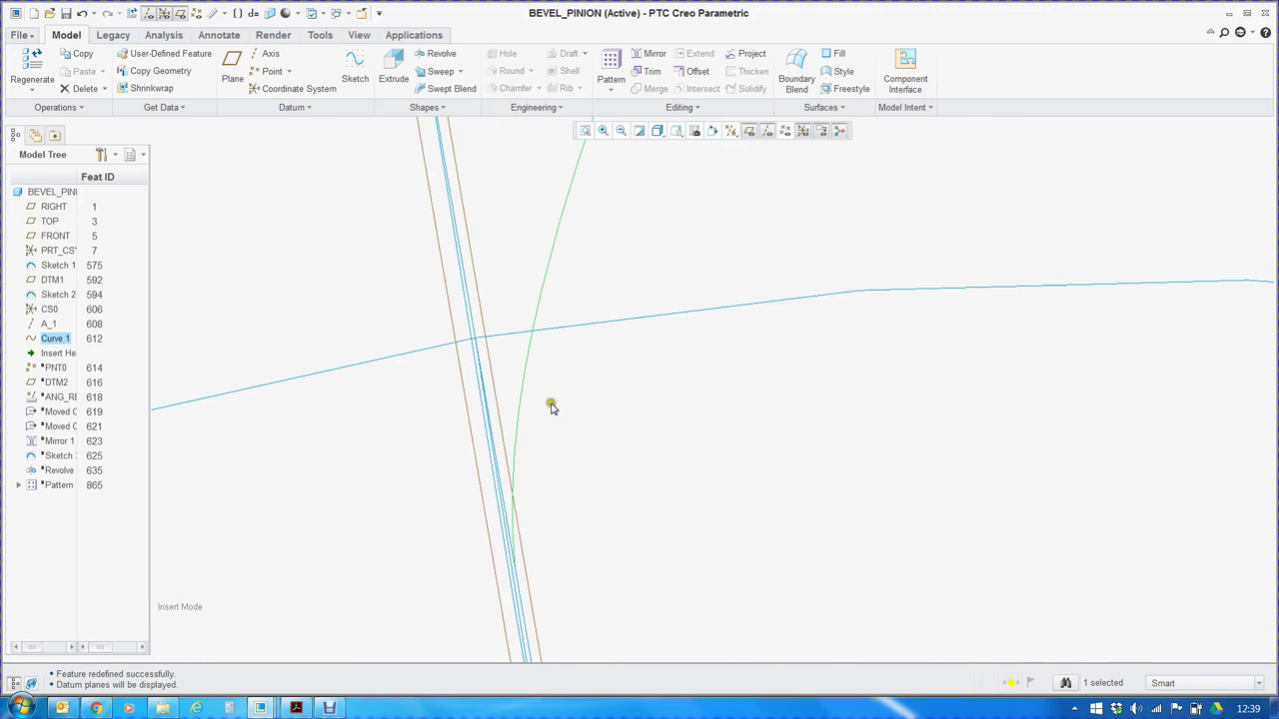
pyautogui.scroll(-4, 554, 406)
pyautogui.moveTo(539, 357); pyautogui.dragTo(565, 331, button='middle')
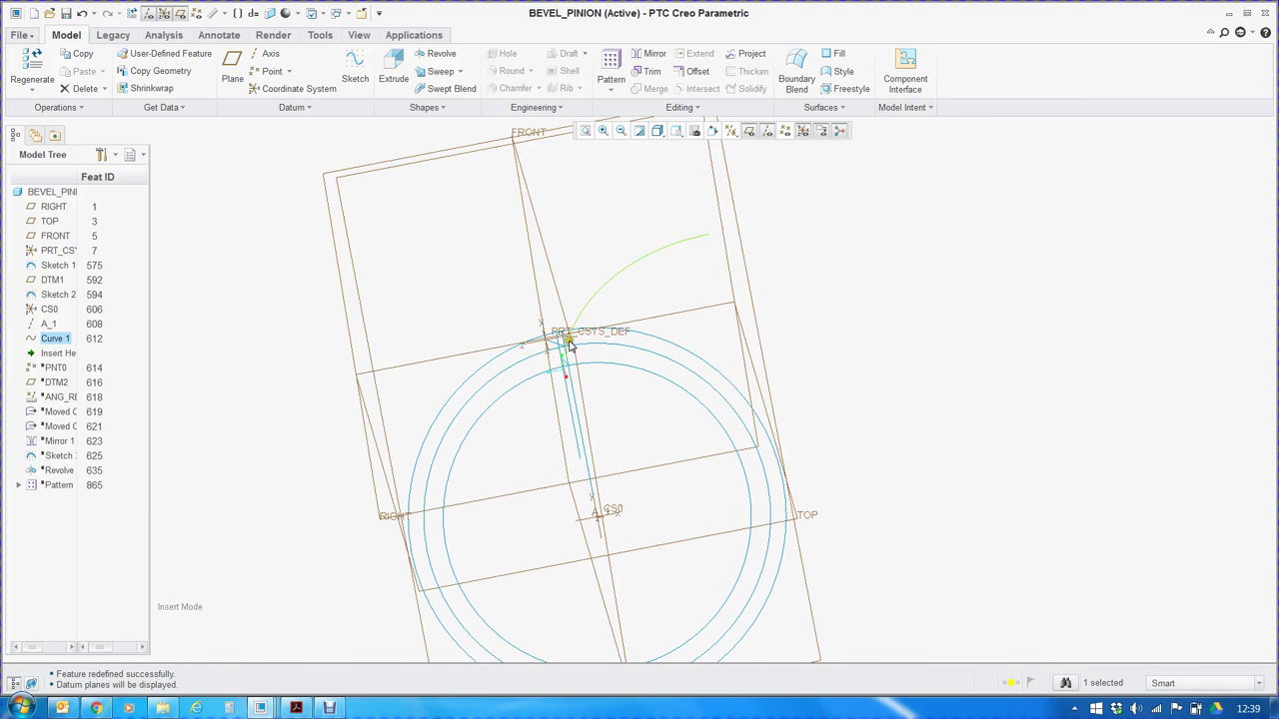
pyautogui.scroll(3, 561, 310)
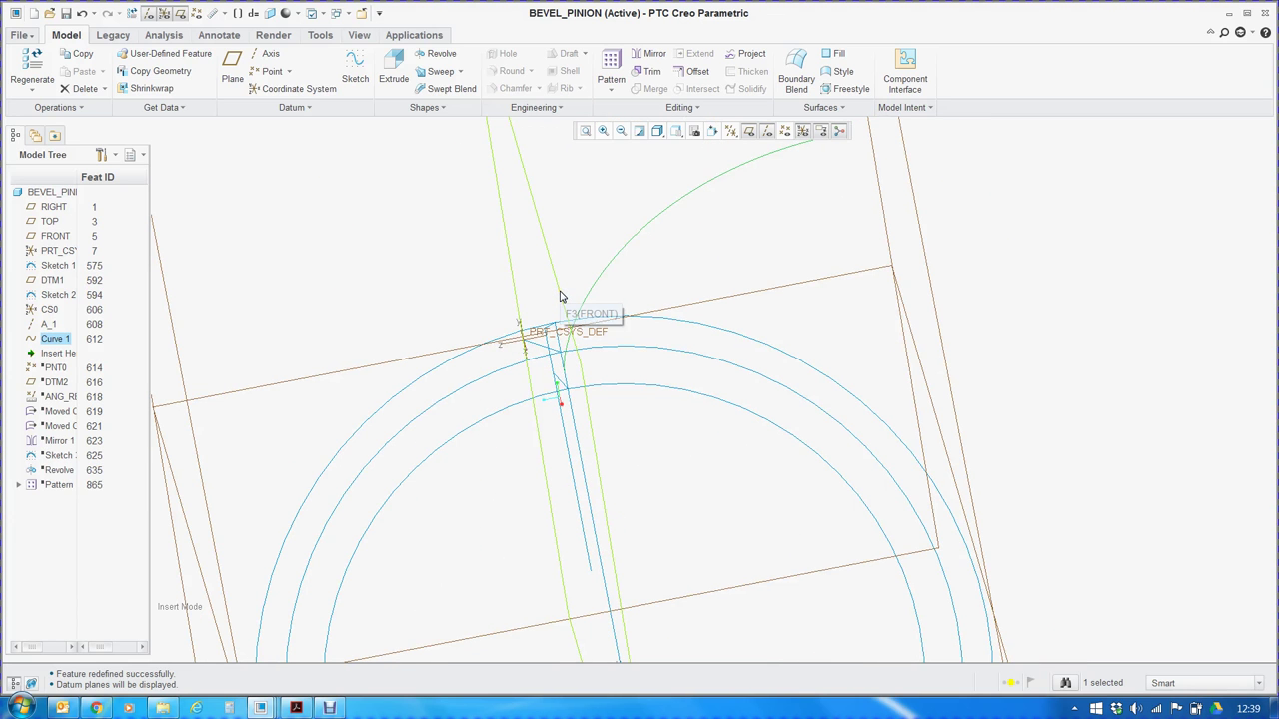
pyautogui.scroll(-5, 560, 297)
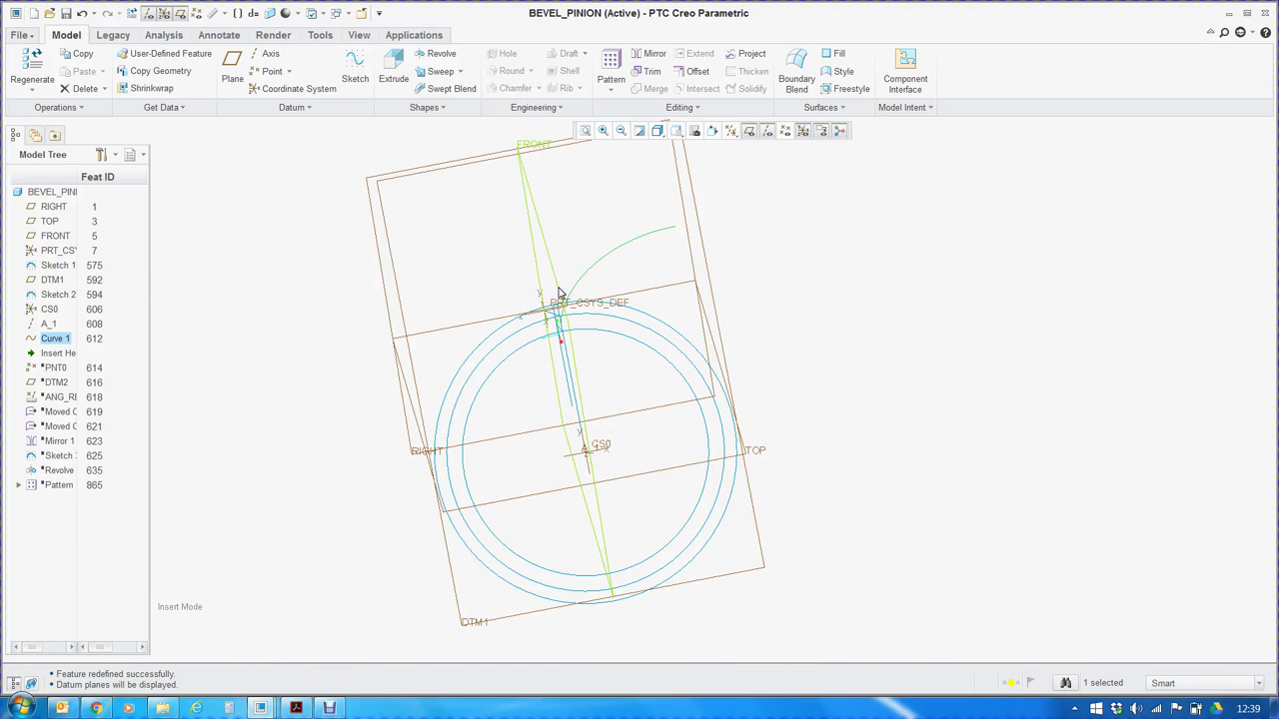
pyautogui.scroll(5, 559, 295)
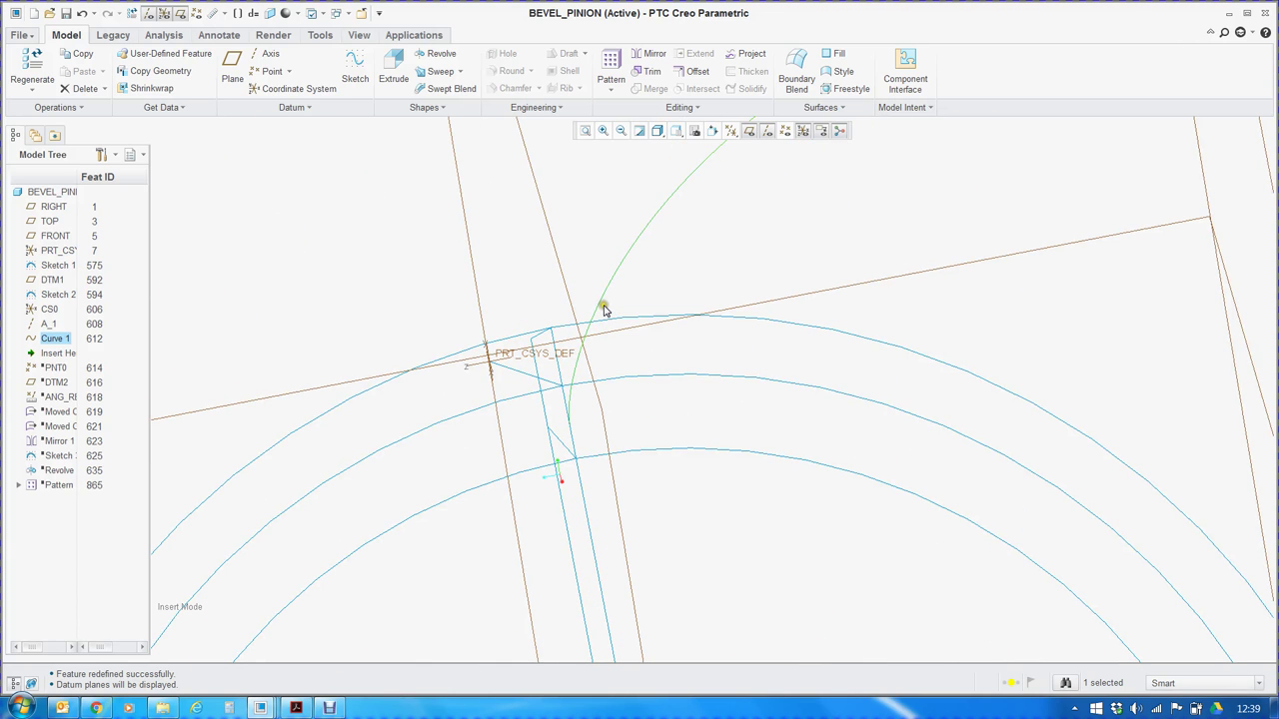
pyautogui.scroll(-4, 601, 314)
pyautogui.moveTo(599, 318); pyautogui.dragTo(587, 337, button='middle')
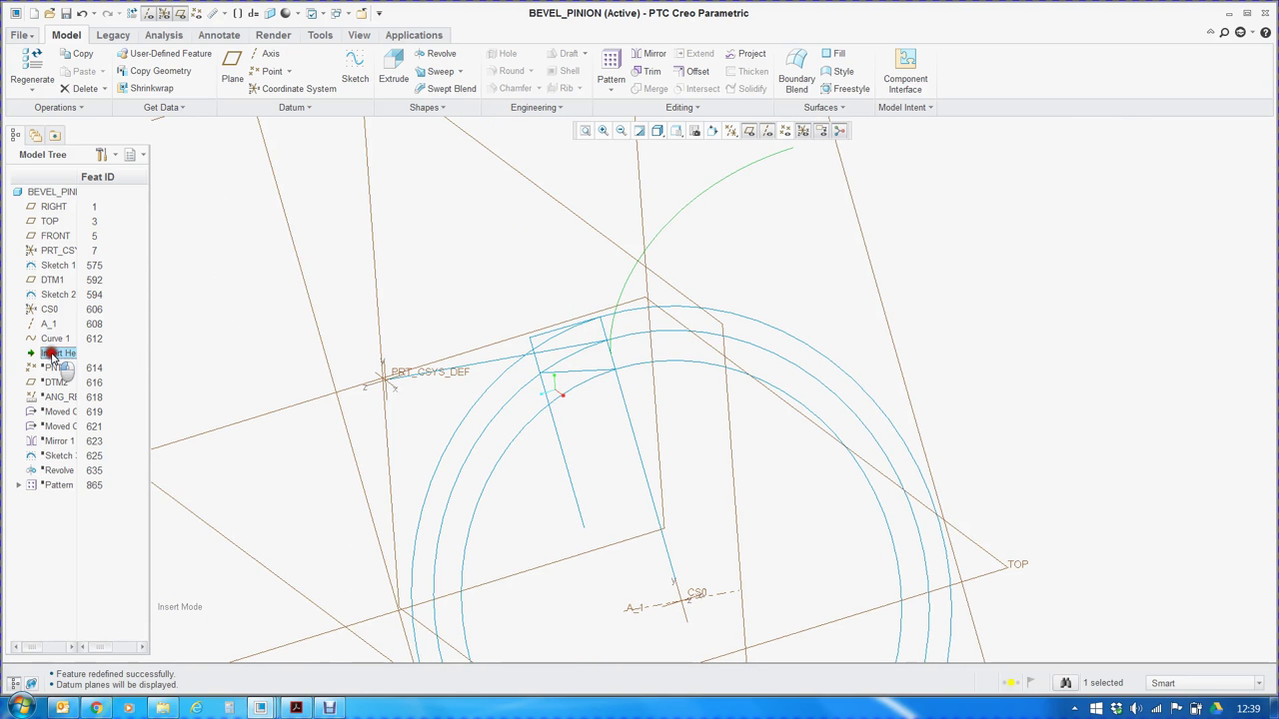
# Roll forward below PNT0, show only datum points, and select the curve, circles and PNT0.
pyautogui.moveTo(52, 357); pyautogui.dragTo(50, 367)
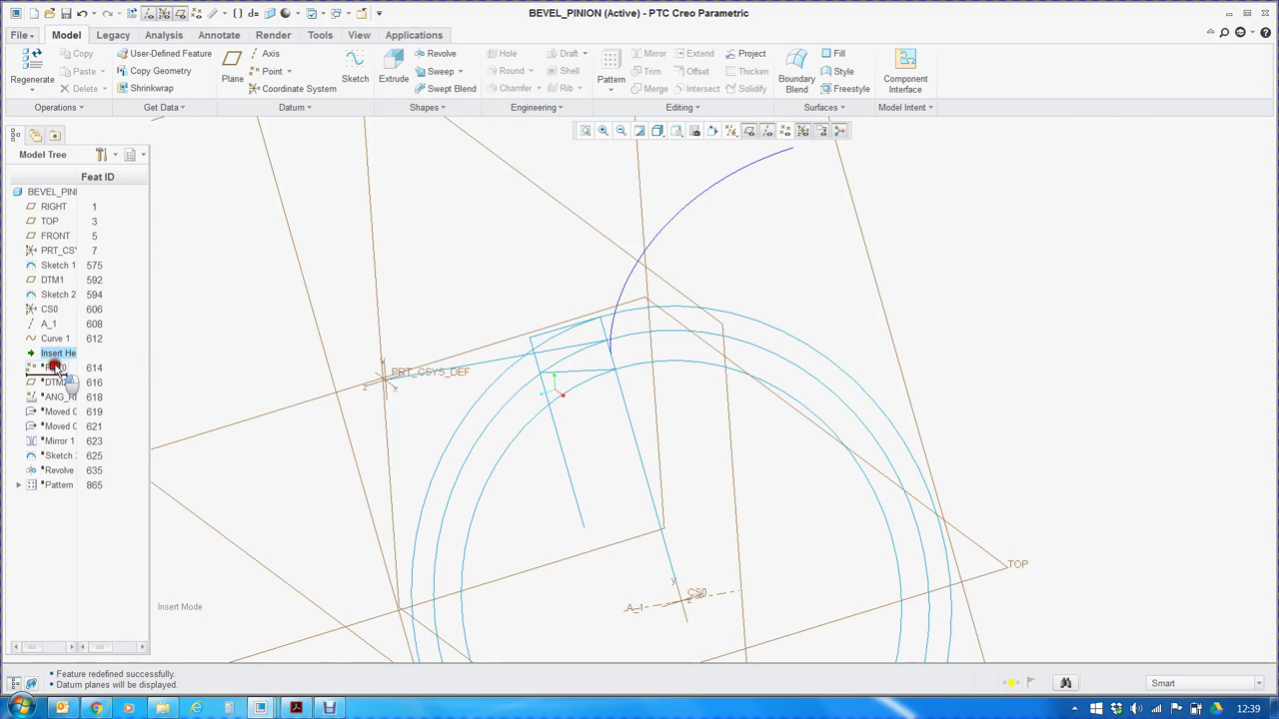
pyautogui.click(783, 131)
pyautogui.click(758, 133)
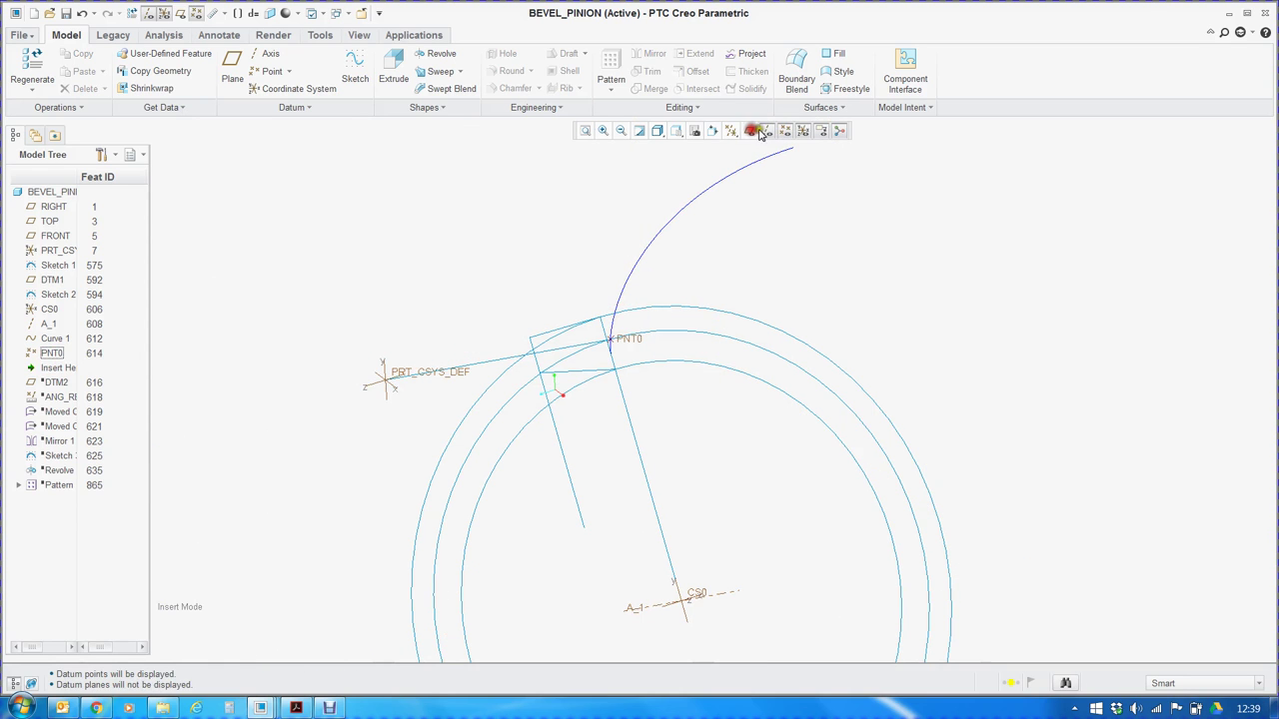
pyautogui.click(766, 131)
pyautogui.click(801, 130)
pyautogui.scroll(3, 627, 254)
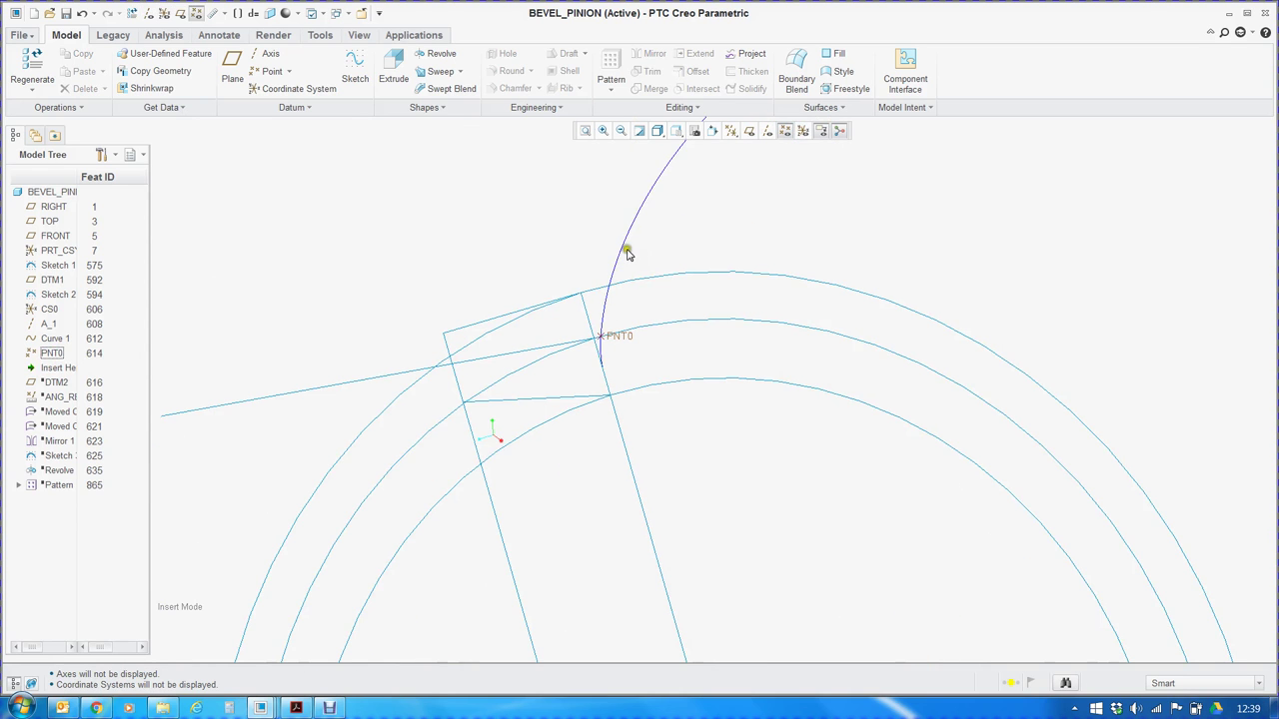
pyautogui.click(627, 248)
pyautogui.click(652, 329)
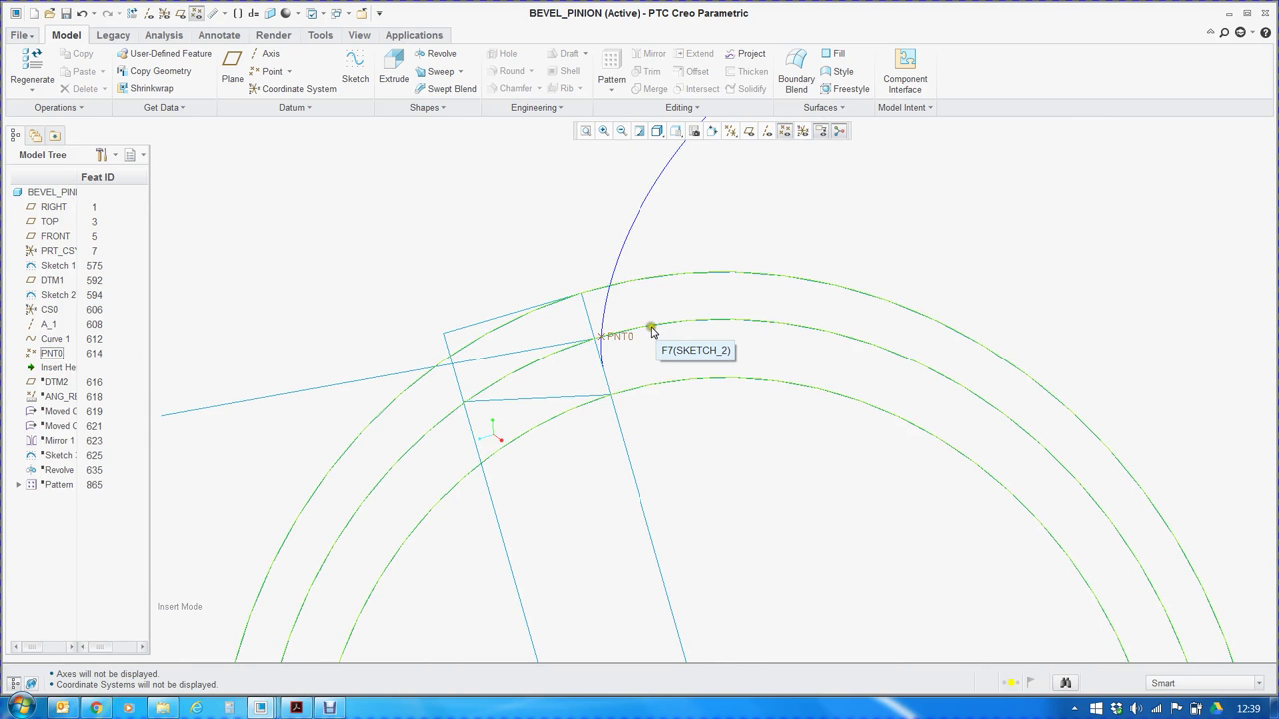
pyautogui.click(602, 334)
pyautogui.scroll(3, 604, 332)
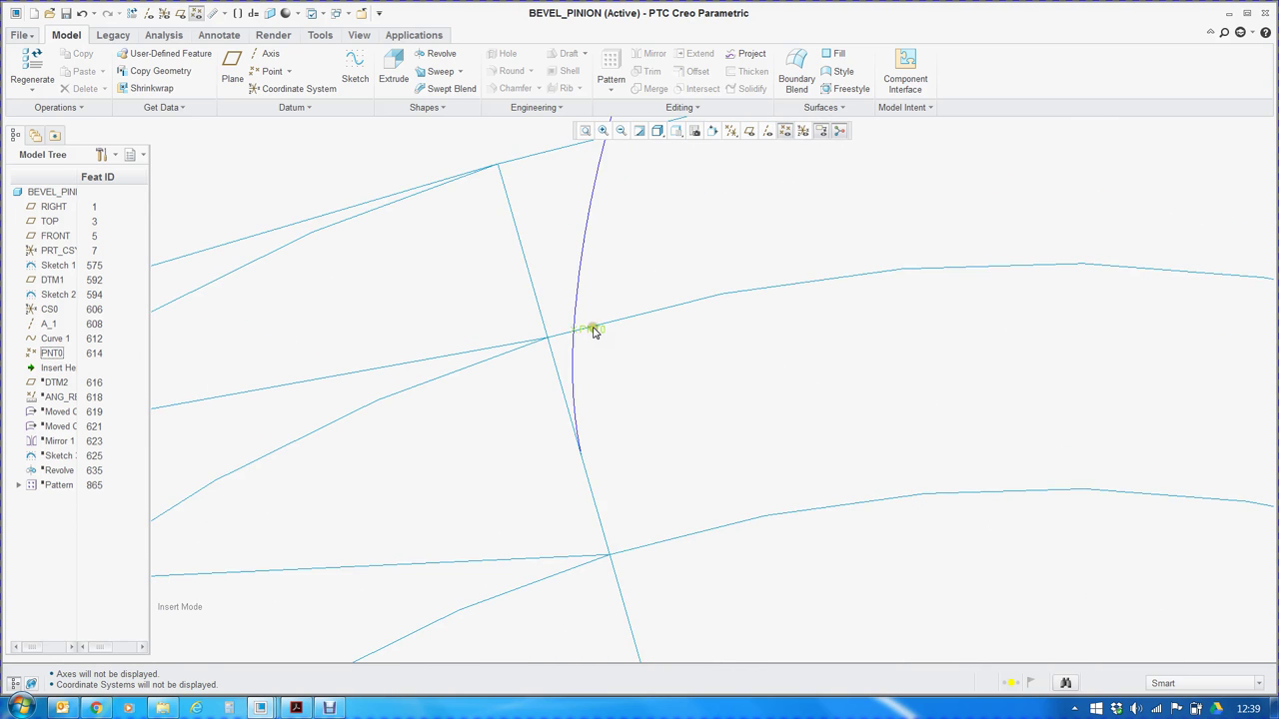
# Roll the history forward to include datum plane DTM2.
pyautogui.moveTo(58, 368); pyautogui.dragTo(62, 382)
pyautogui.click(52, 368)
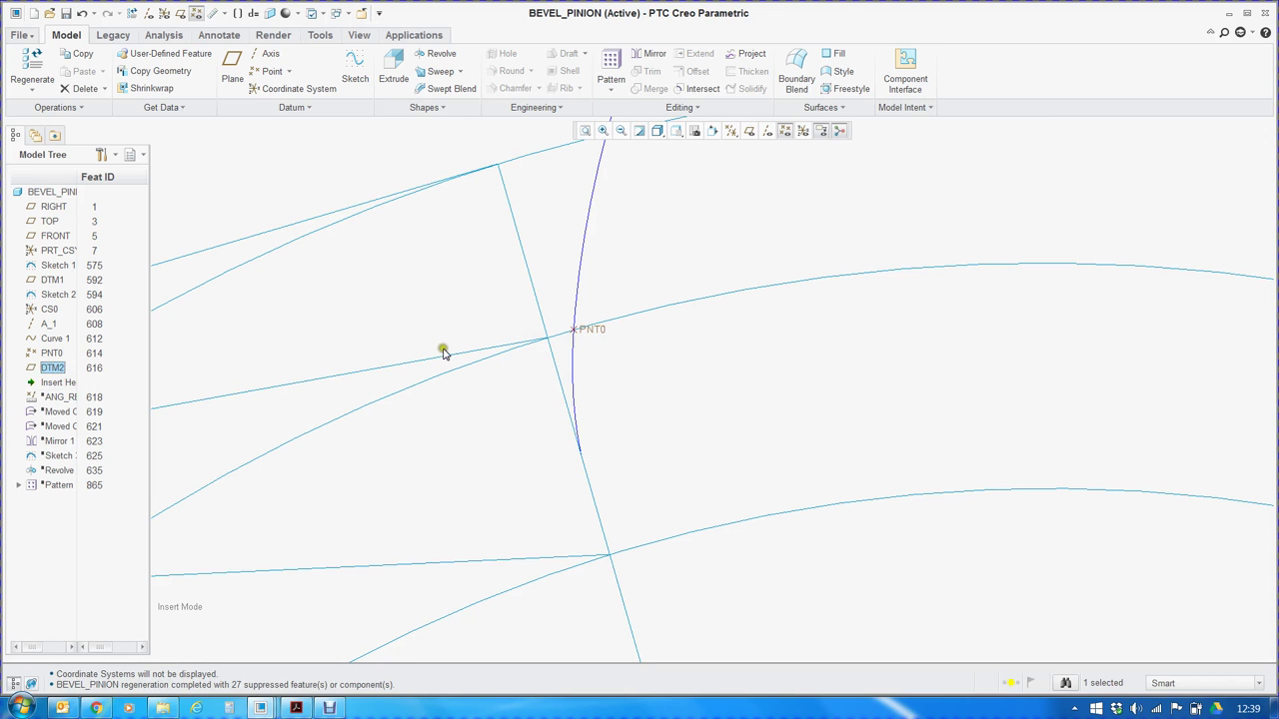
pyautogui.moveTo(783, 312); pyautogui.dragTo(663, 291, button='middle')
pyautogui.scroll(-2, 663, 292)
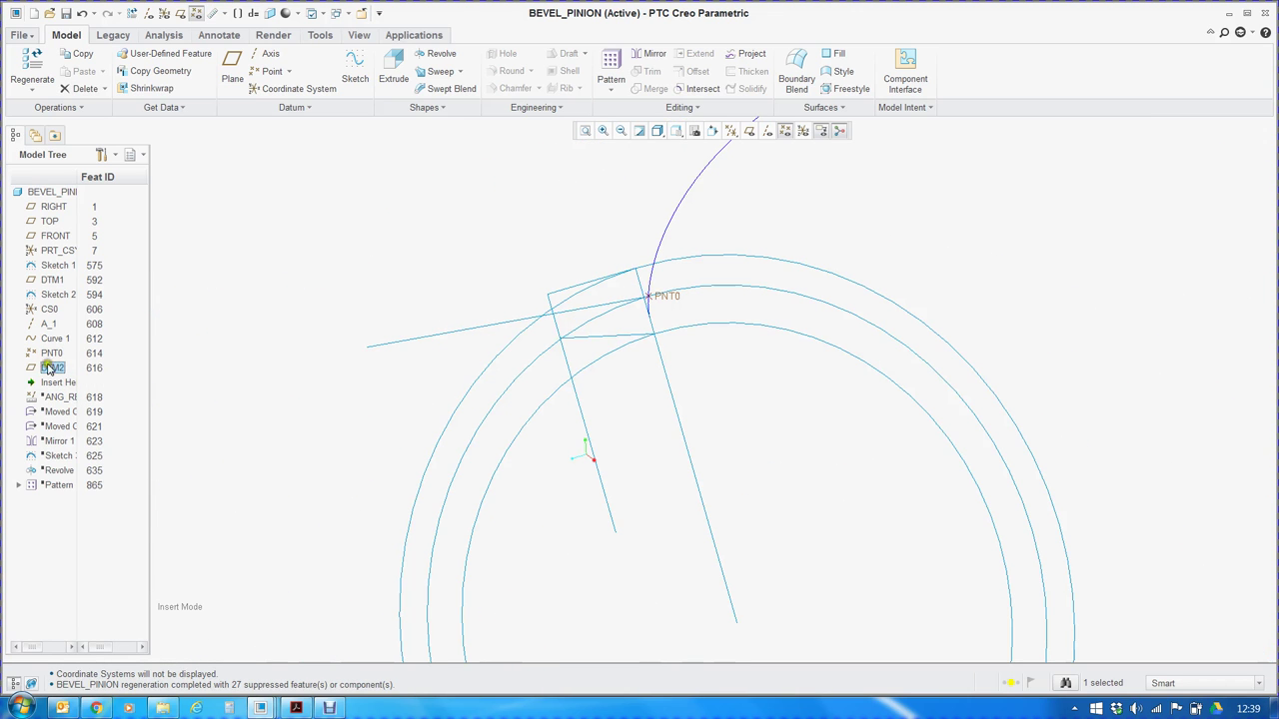
# Redefine DTM2 through PNT0 and axis A_1 with axes displayed.
pyautogui.rightClick(52, 369)
pyautogui.click(84, 392)
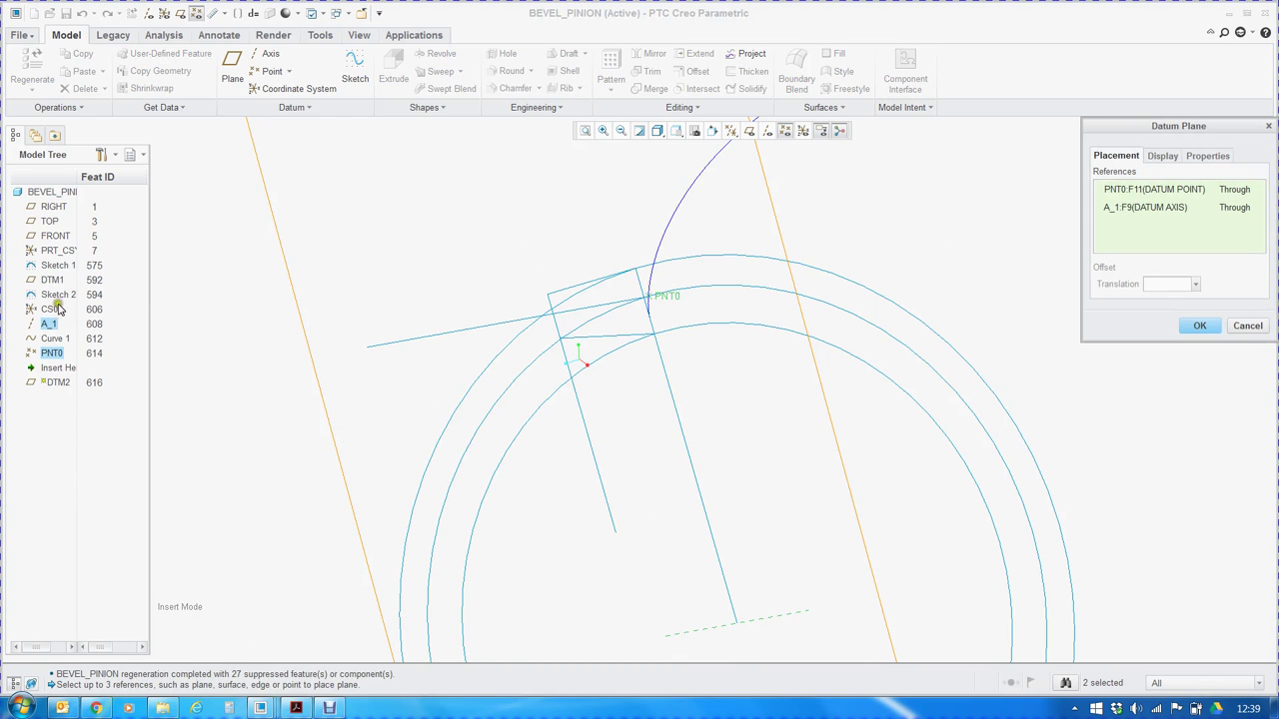
pyautogui.scroll(-2, 708, 308)
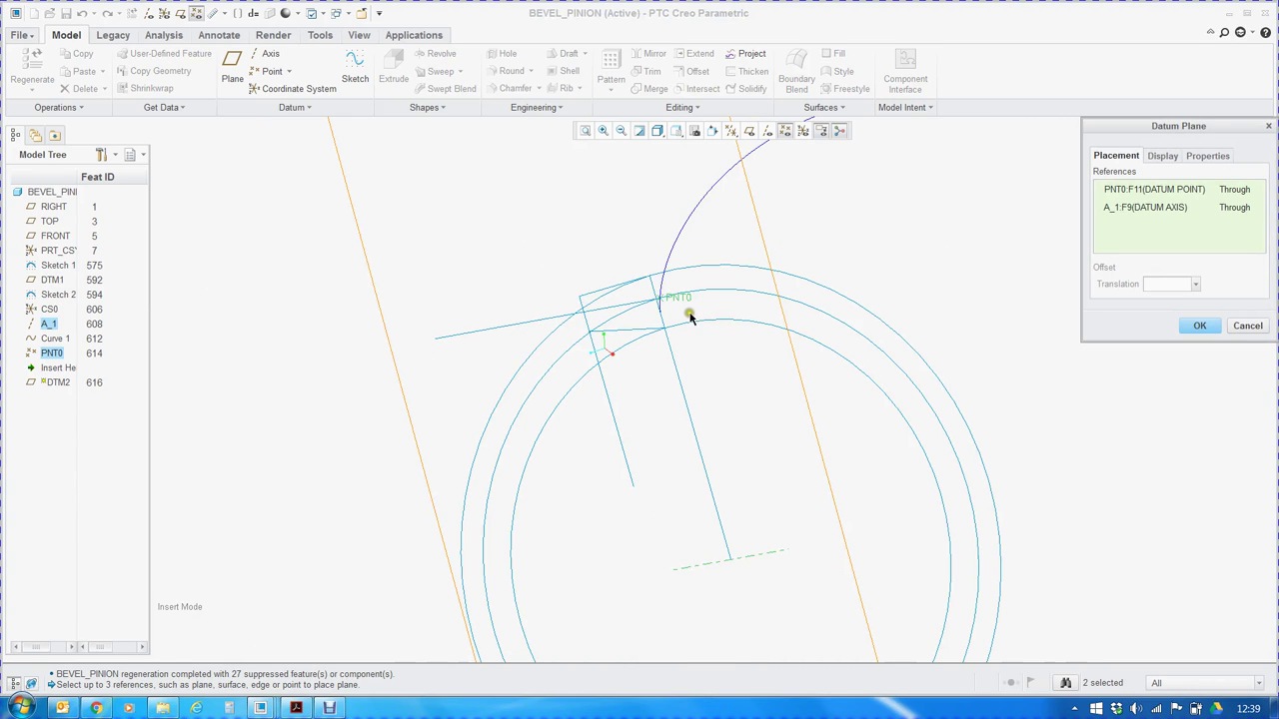
pyautogui.click(766, 131)
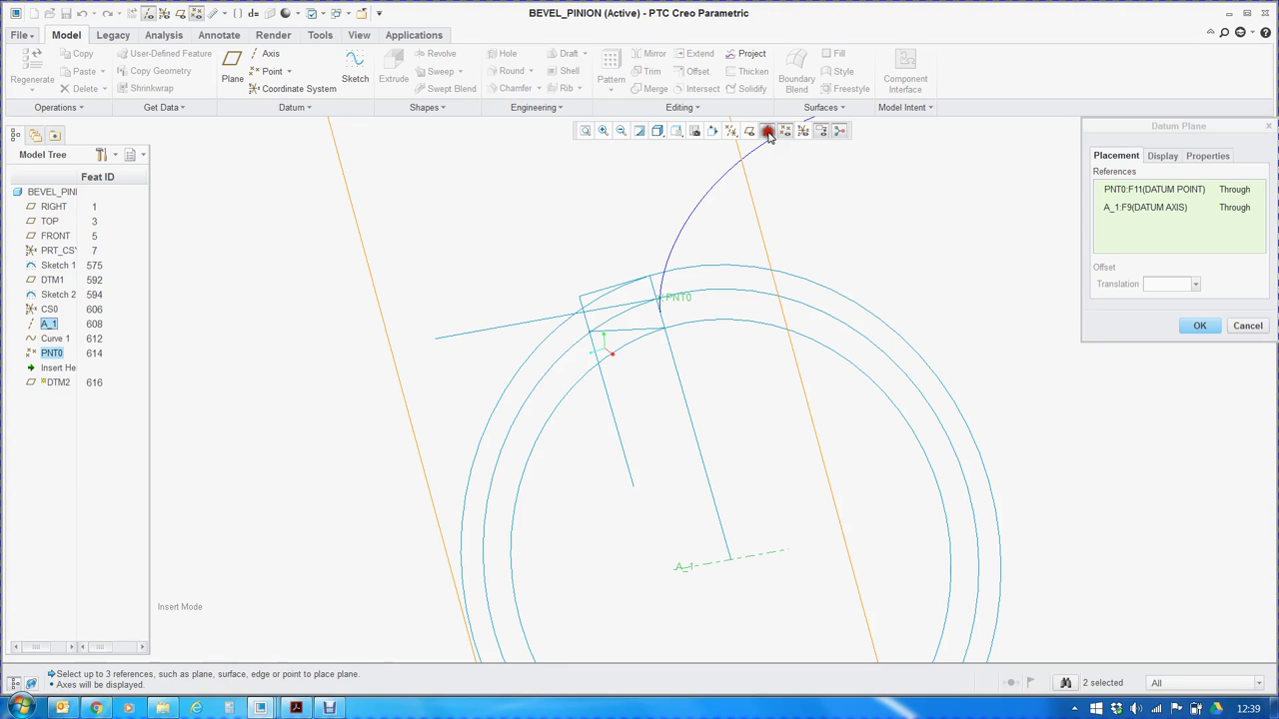
pyautogui.click(1122, 207)
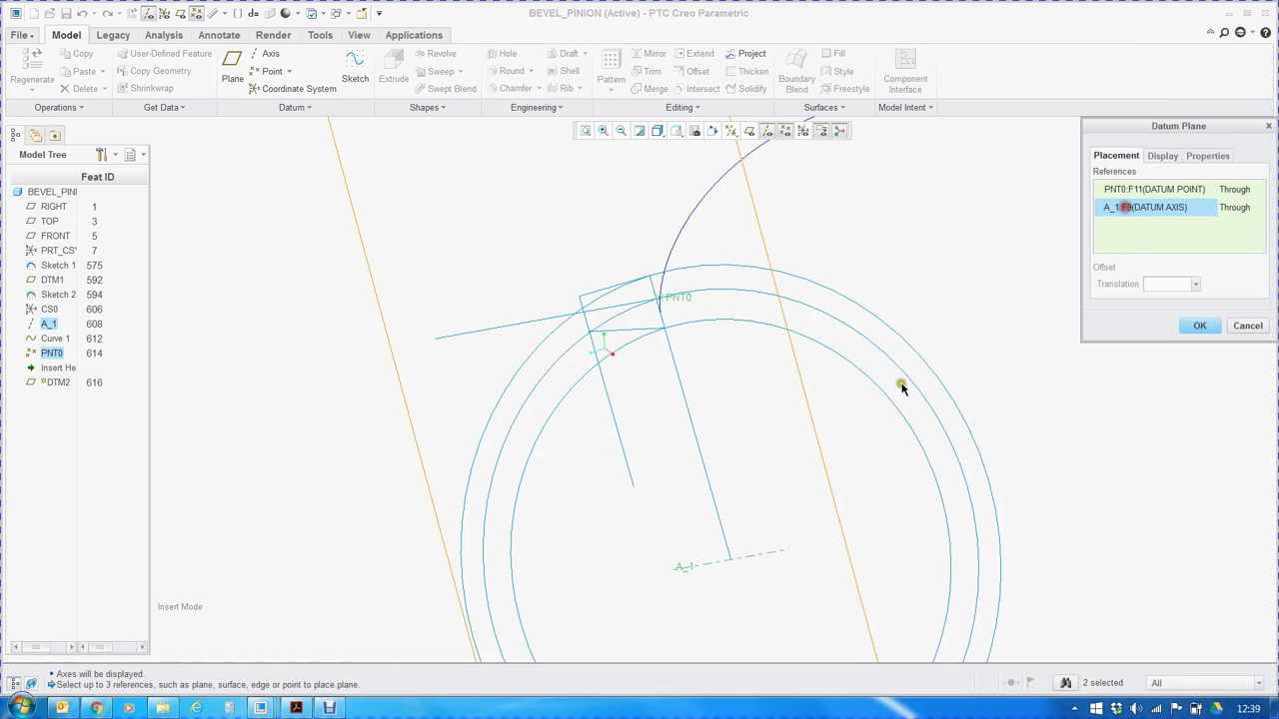
pyautogui.click(1197, 325)
pyautogui.click(385, 266)
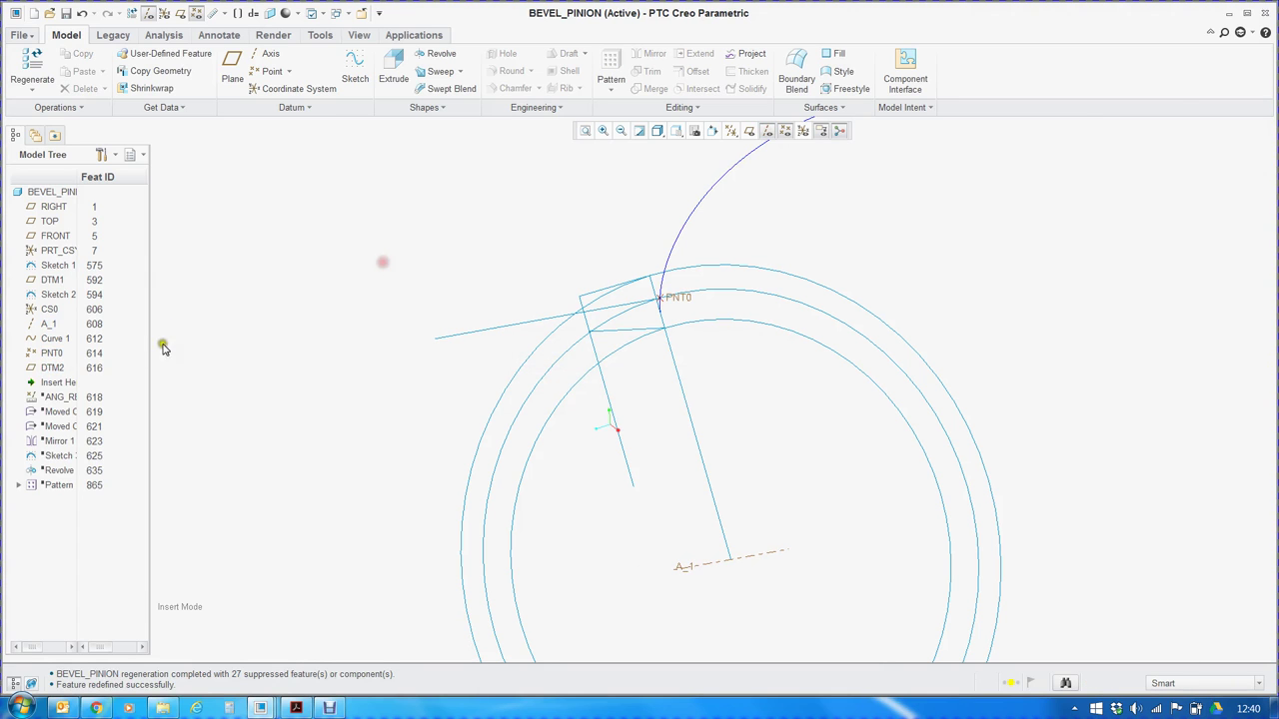
# Roll the history forward to include the ANG_REF measurement.
pyautogui.moveTo(58, 383); pyautogui.dragTo(60, 404)
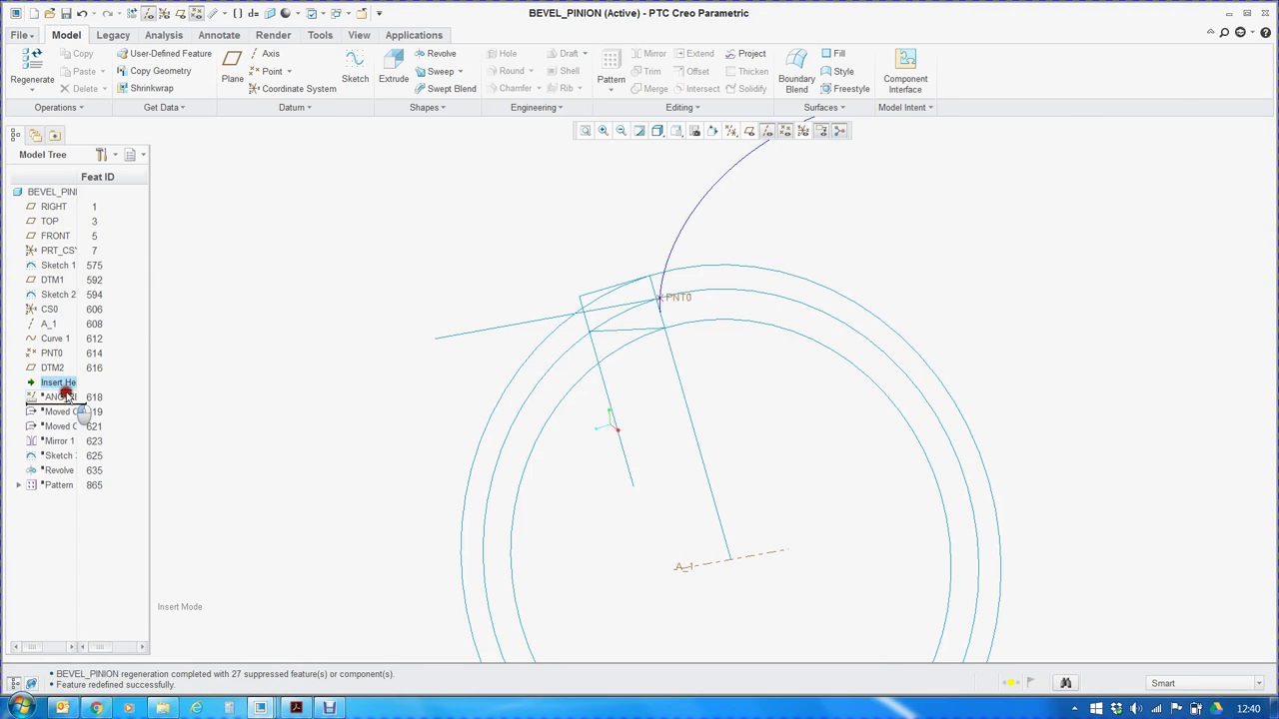
pyautogui.click(58, 386)
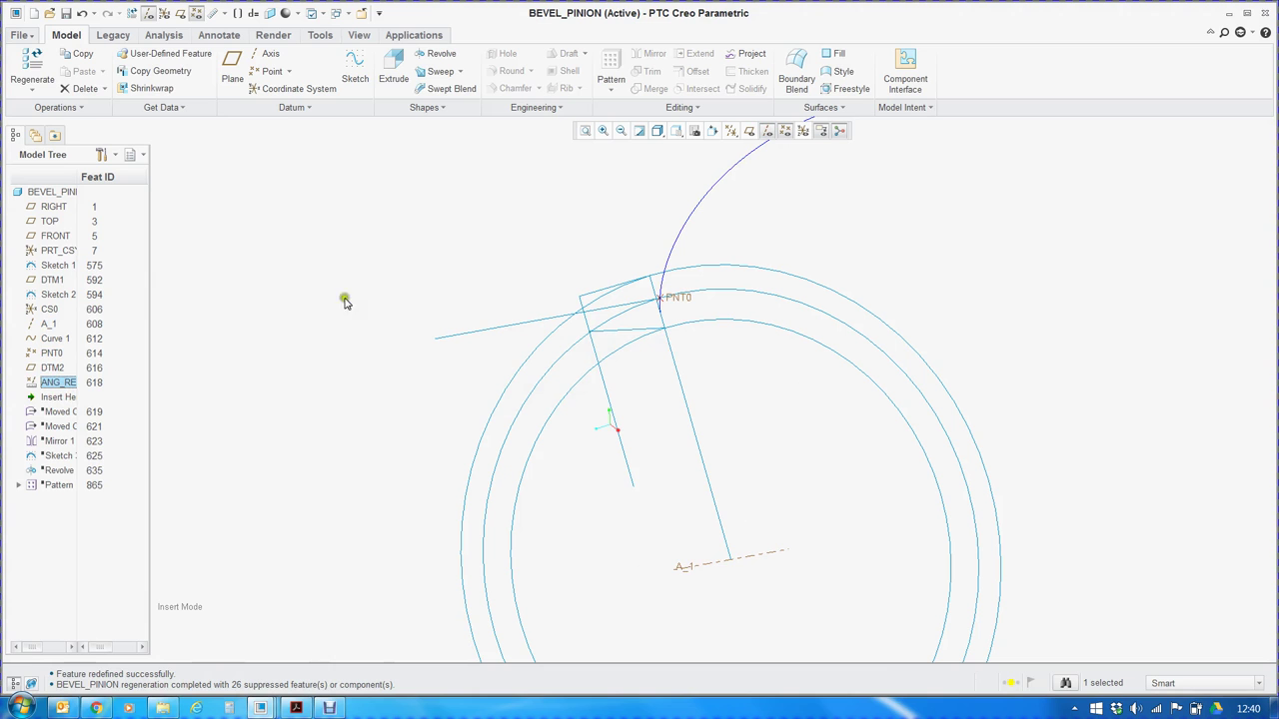
pyautogui.scroll(-2, 671, 289)
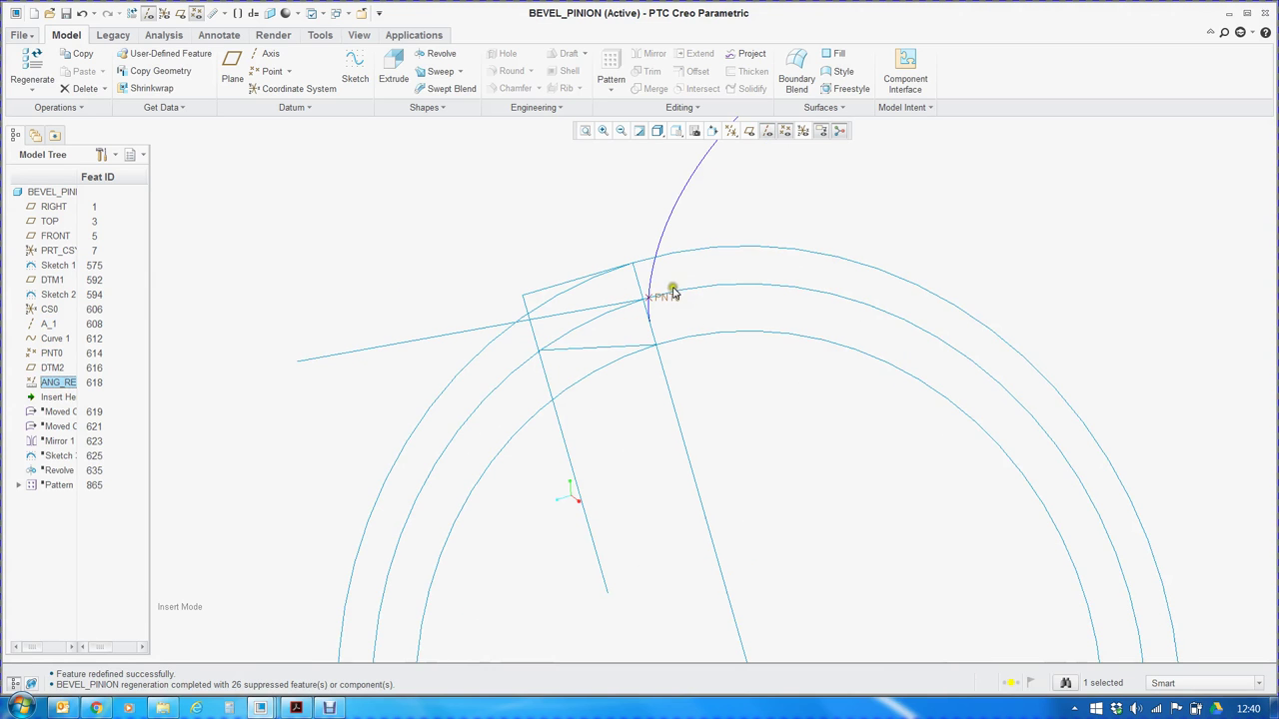
pyautogui.click(55, 368)
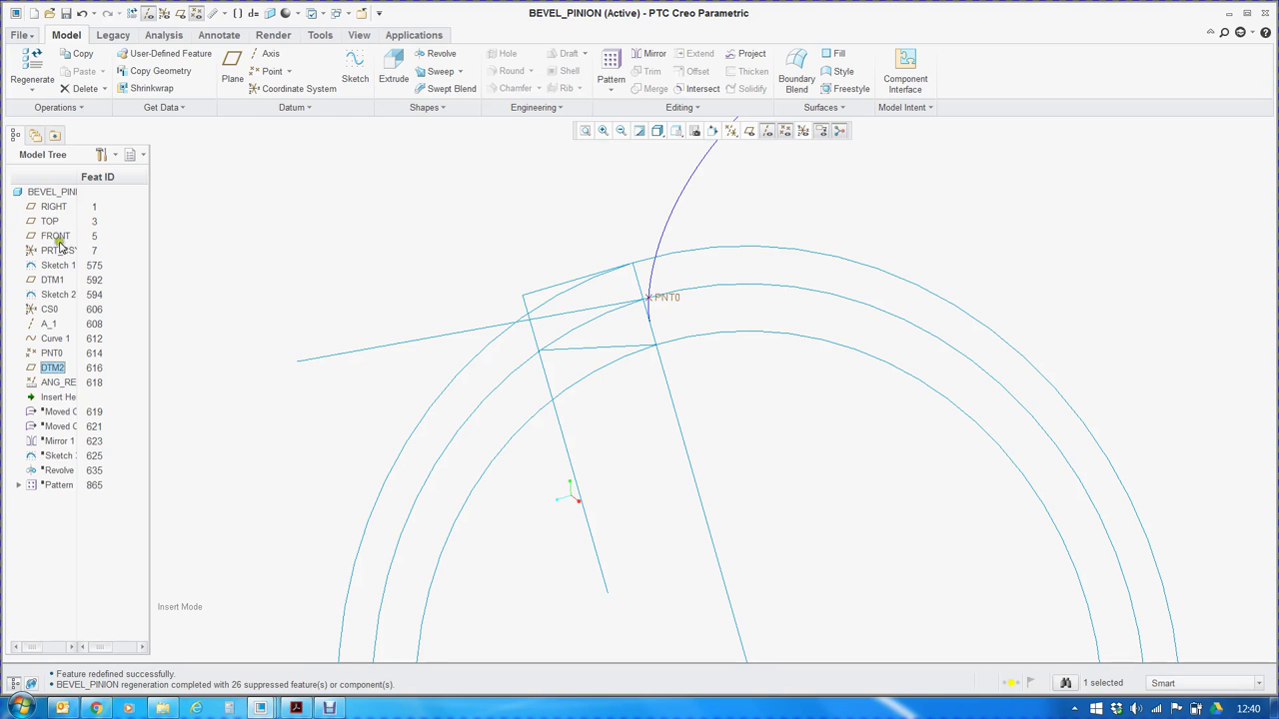
# Redefine ANG_REF, review its ANGLE parameter of 0.847832°, and confirm.
pyautogui.rightClick(50, 381)
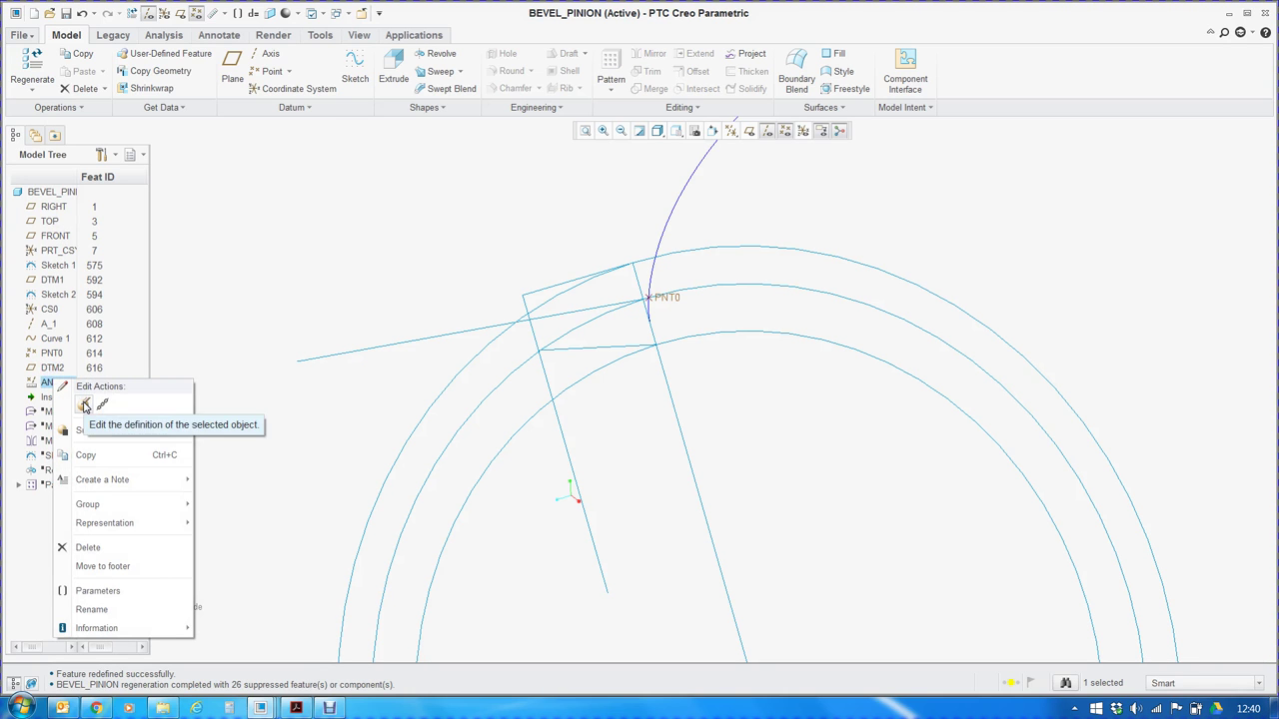
pyautogui.click(84, 404)
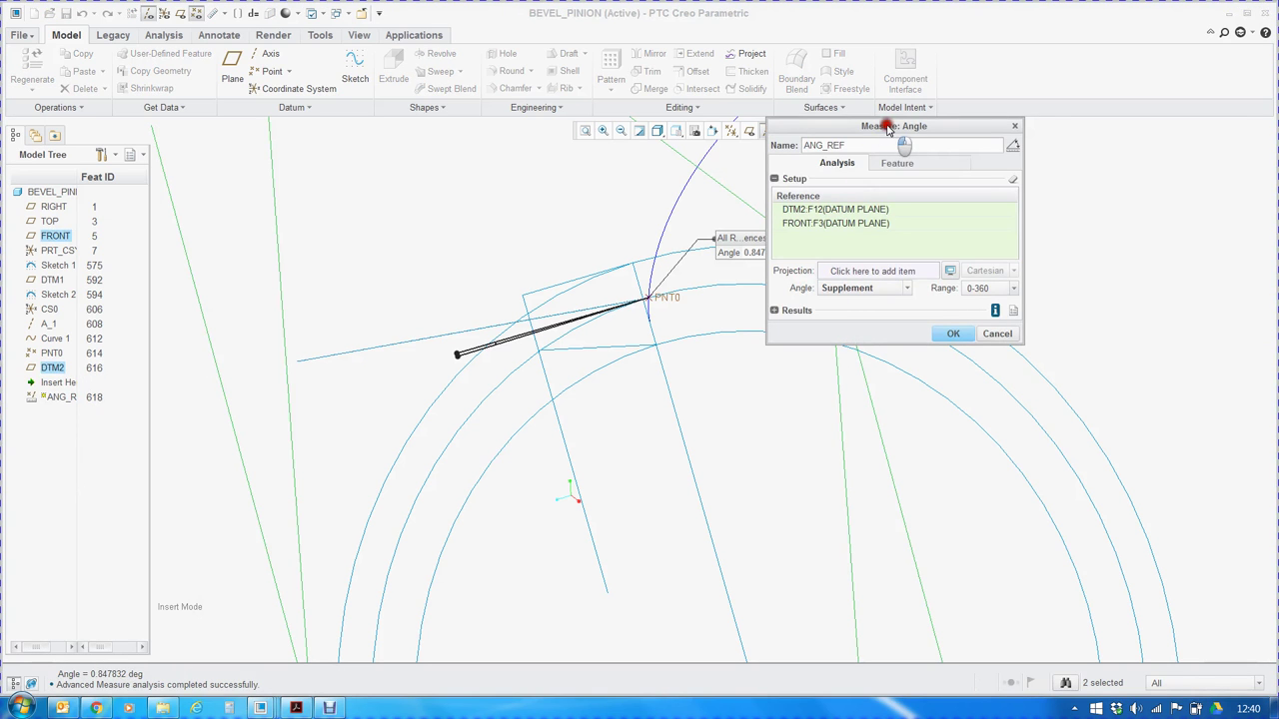
pyautogui.moveTo(871, 127); pyautogui.dragTo(1003, 160)
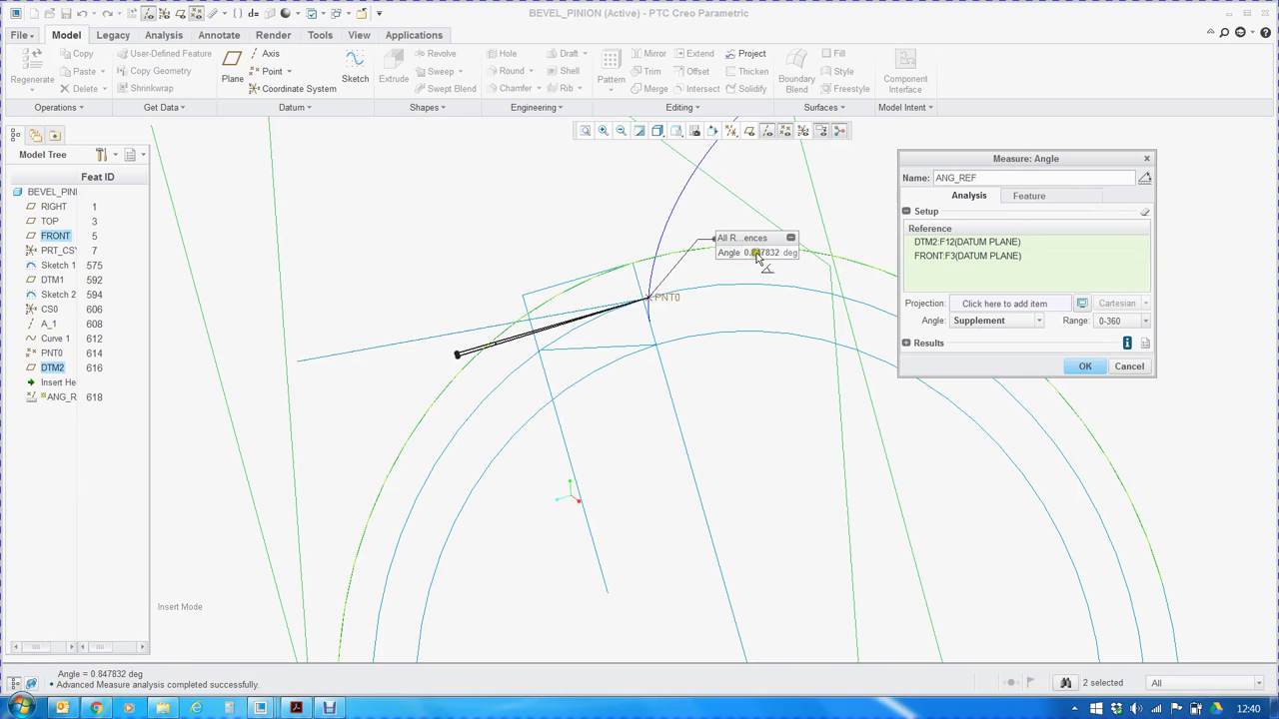
pyautogui.click(1025, 198)
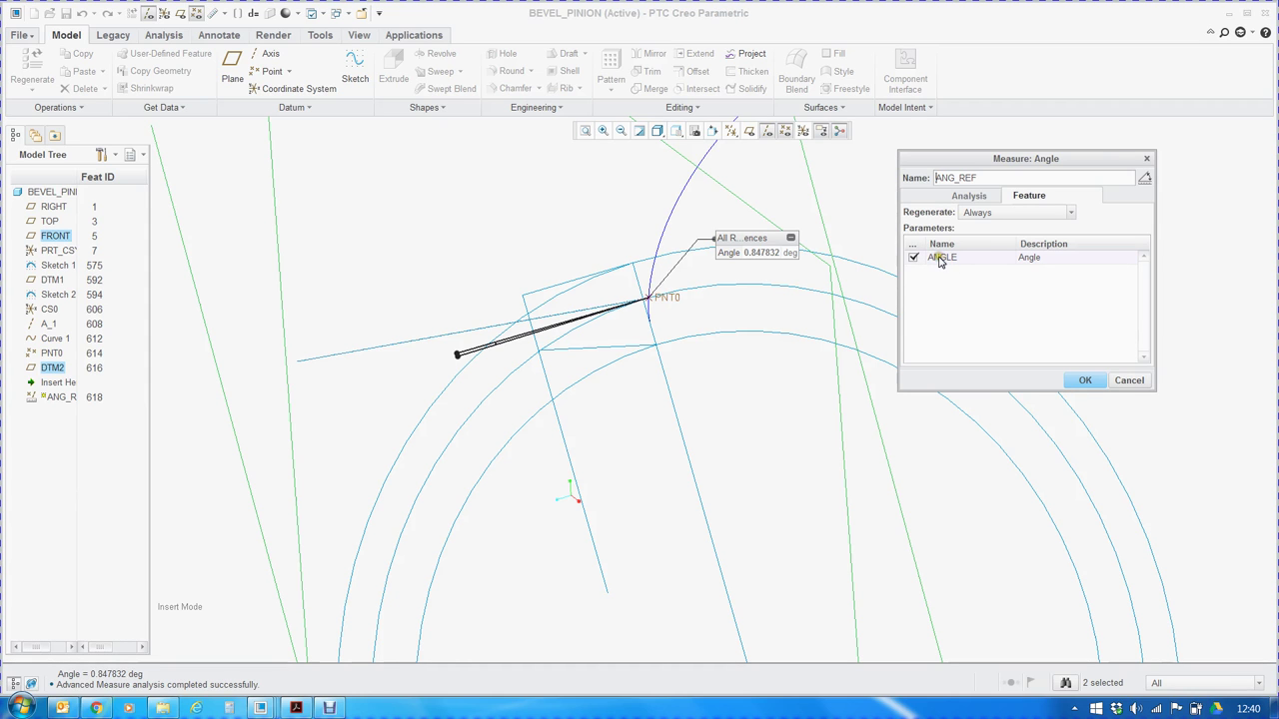
pyautogui.click(1097, 385)
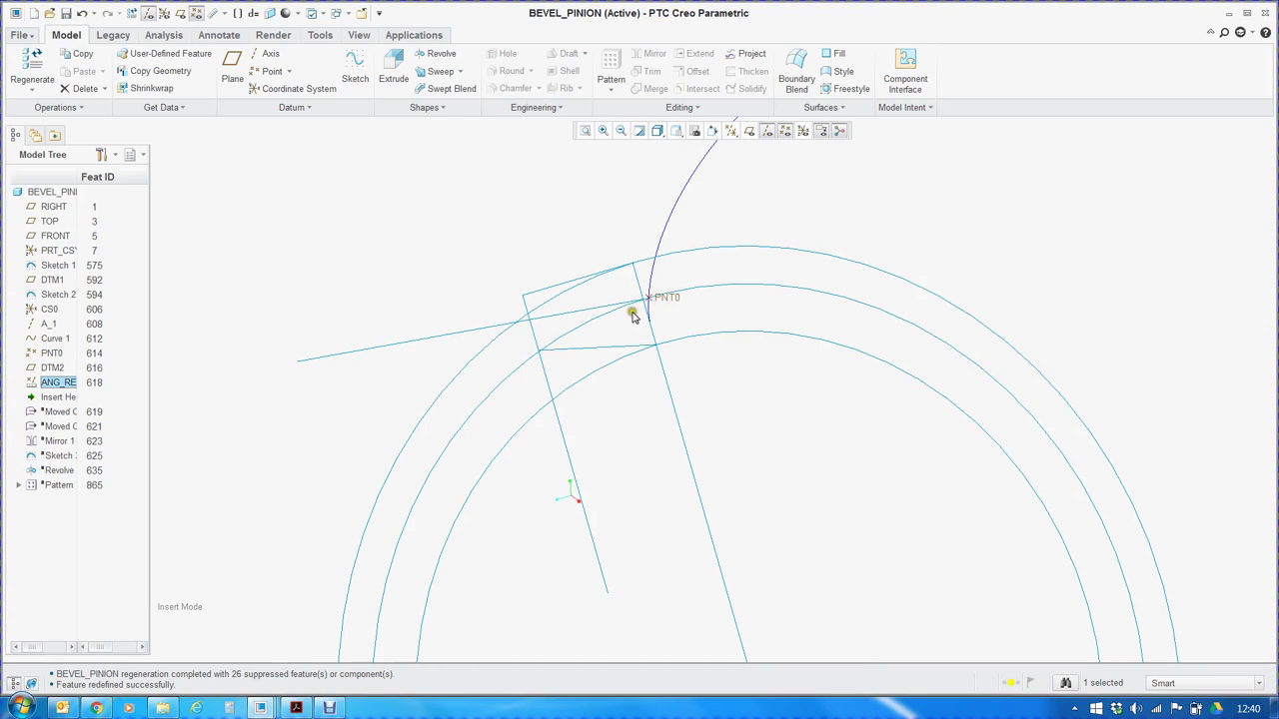
# Roll forward past Moved Copy 1 and check its curve passes through PNT0.
pyautogui.click(195, 373)
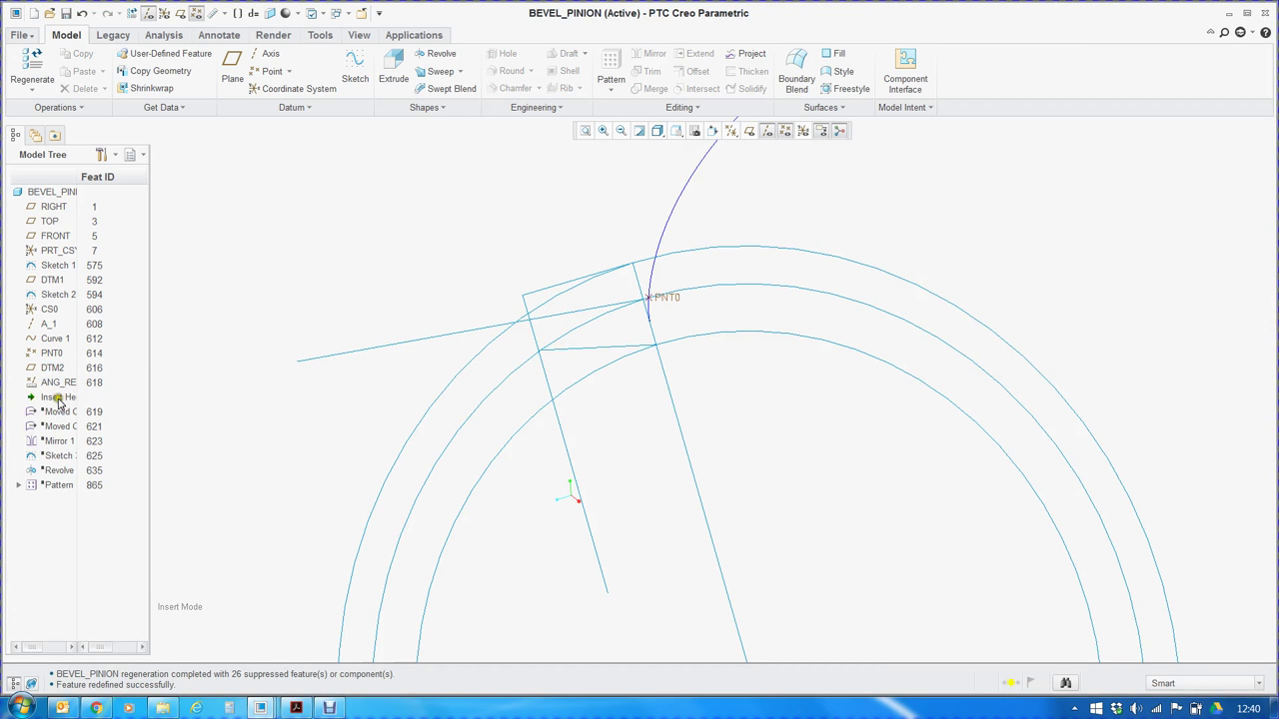
pyautogui.moveTo(72, 398); pyautogui.dragTo(60, 412)
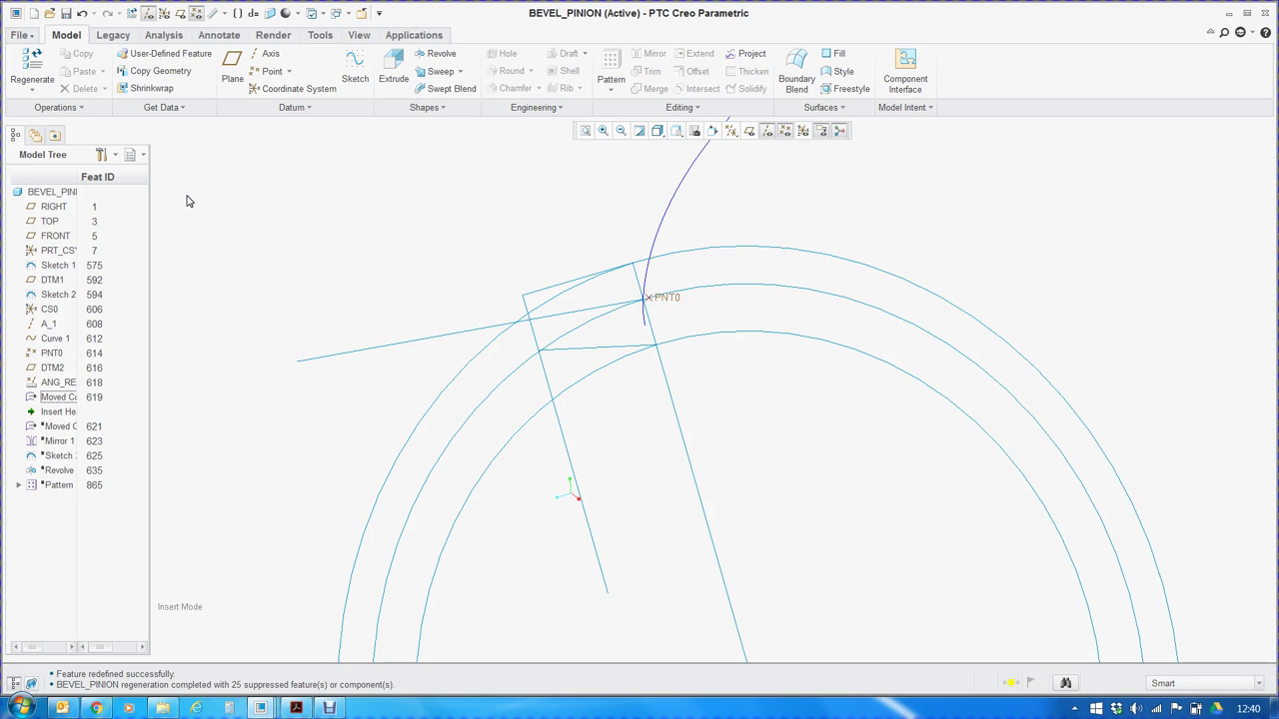
pyautogui.scroll(-4, 650, 289)
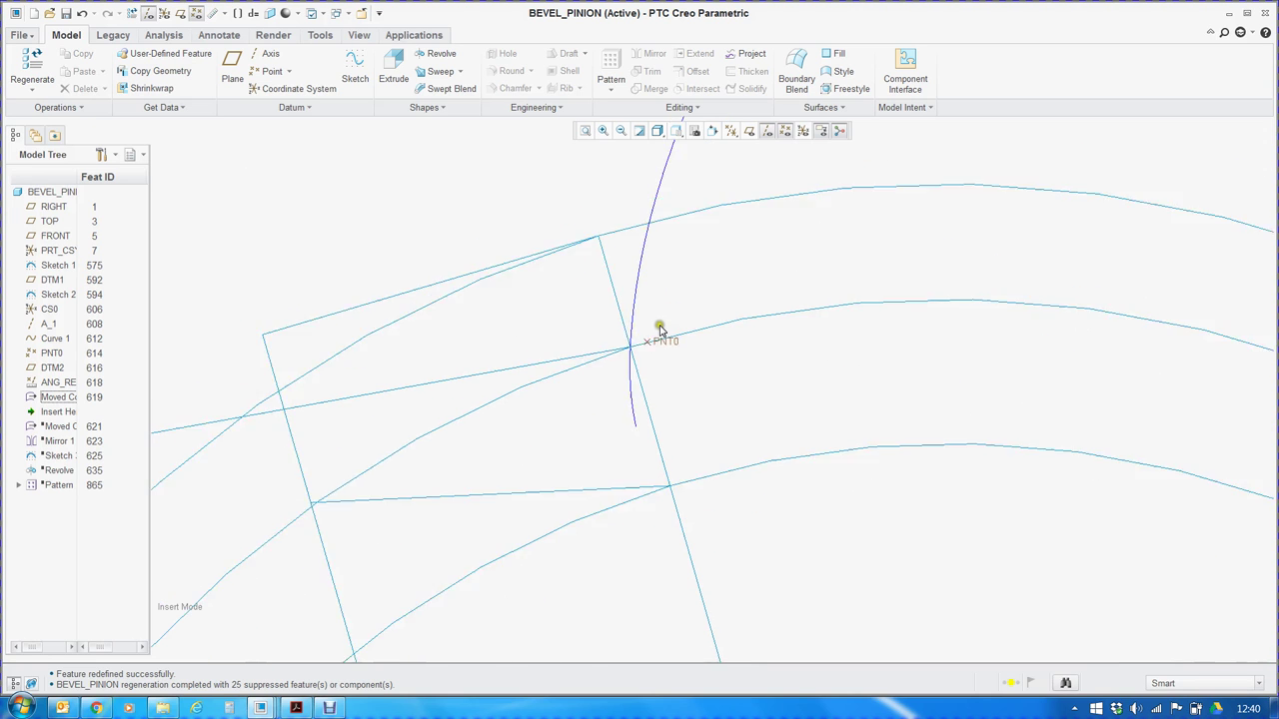
pyautogui.scroll(-3, 660, 329)
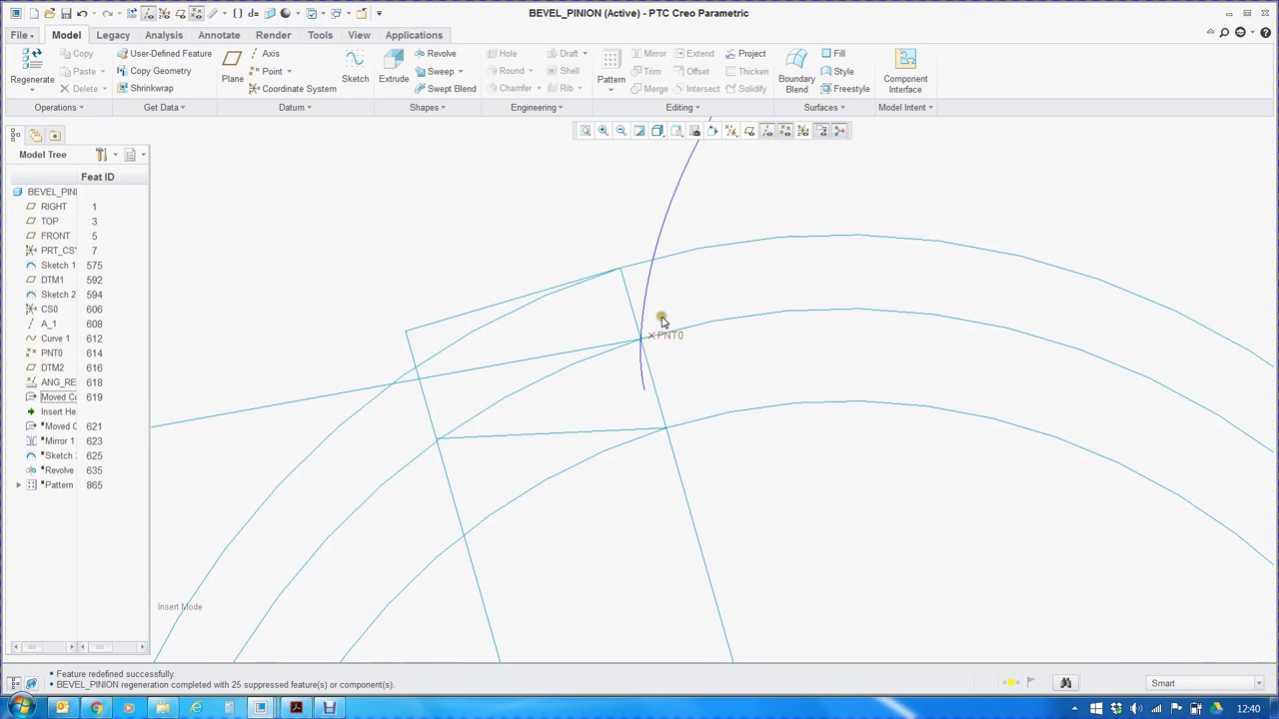
pyautogui.click(632, 268)
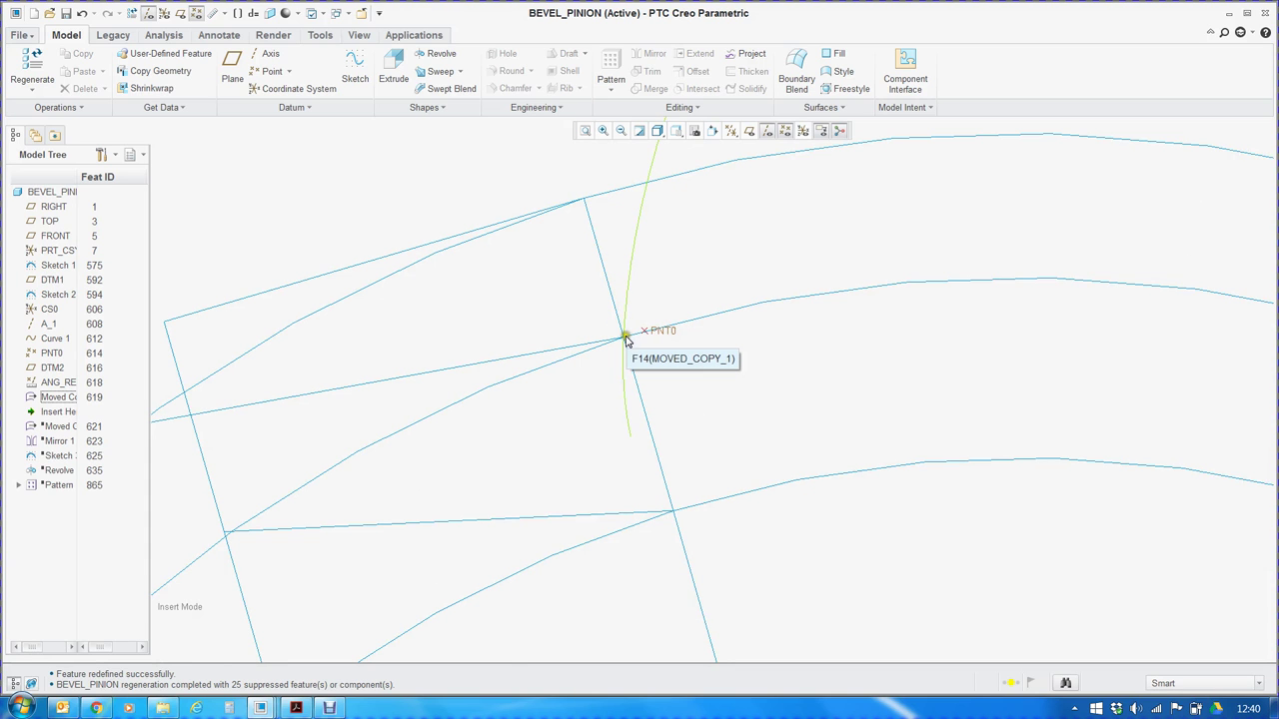
pyautogui.scroll(3, 530, 379)
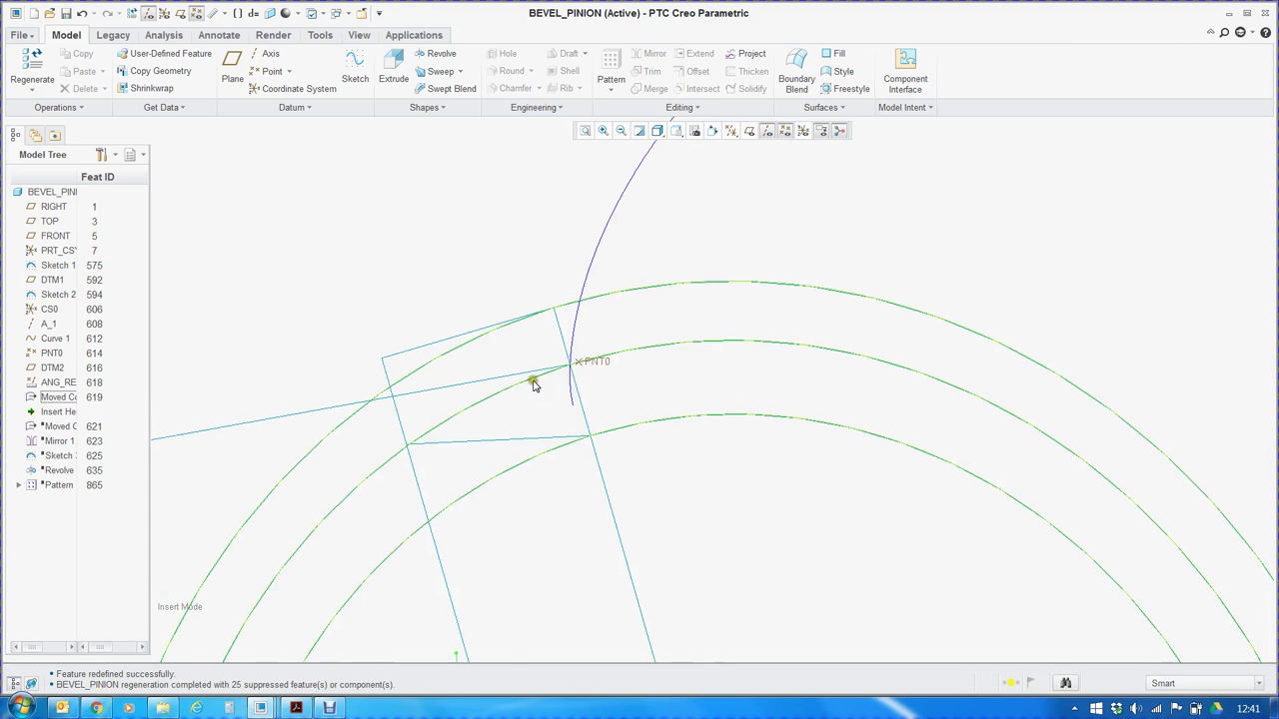
pyautogui.moveTo(689, 316)
pyautogui.mouseDown(button='middle')
pyautogui.moveTo(665, 308)
pyautogui.moveTo(677, 324)
pyautogui.mouseUp(button='middle')
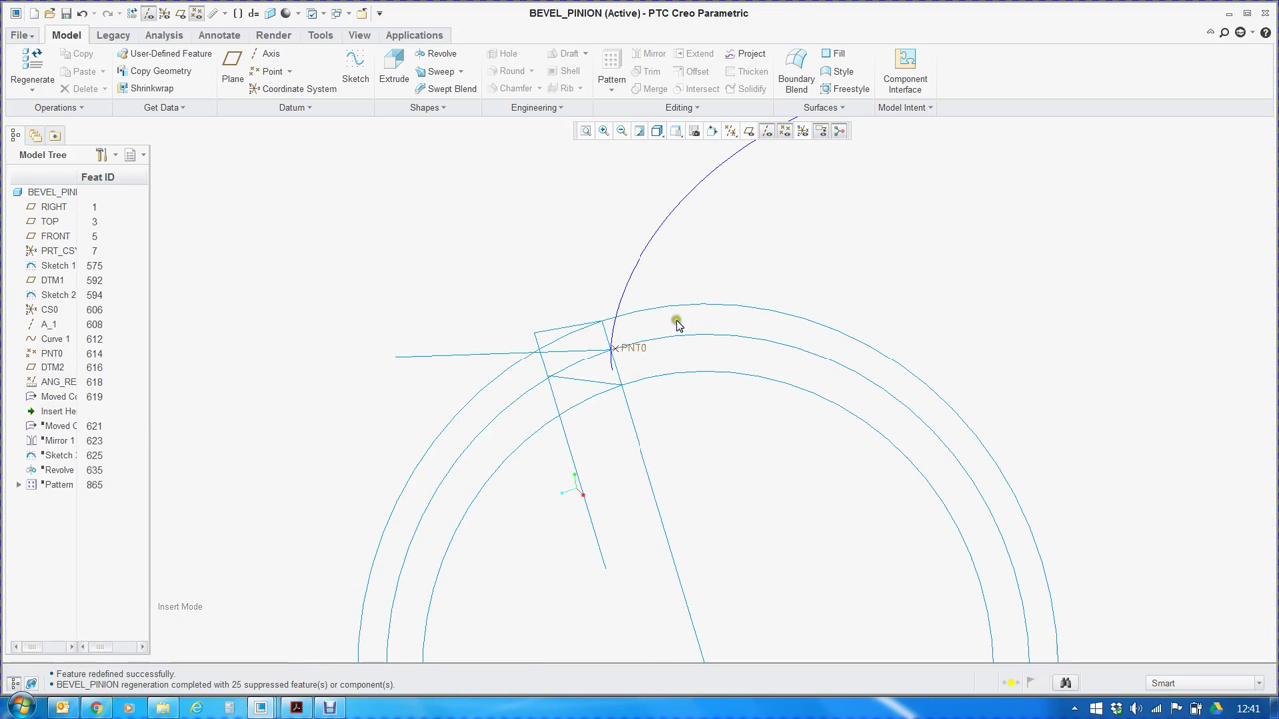
pyautogui.click(52, 397)
# Inspect Moved Copy 1's moved curve in its definition and leave it unchanged.
pyautogui.rightClick(52, 397)
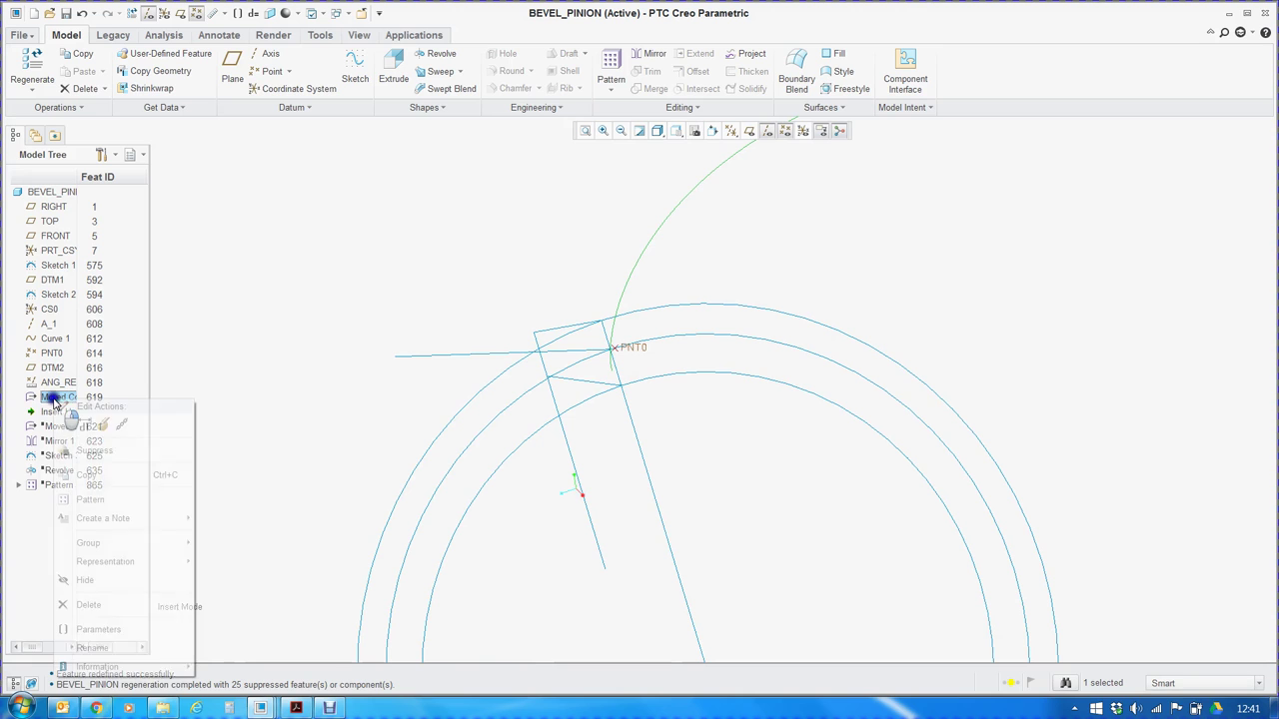
pyautogui.click(103, 425)
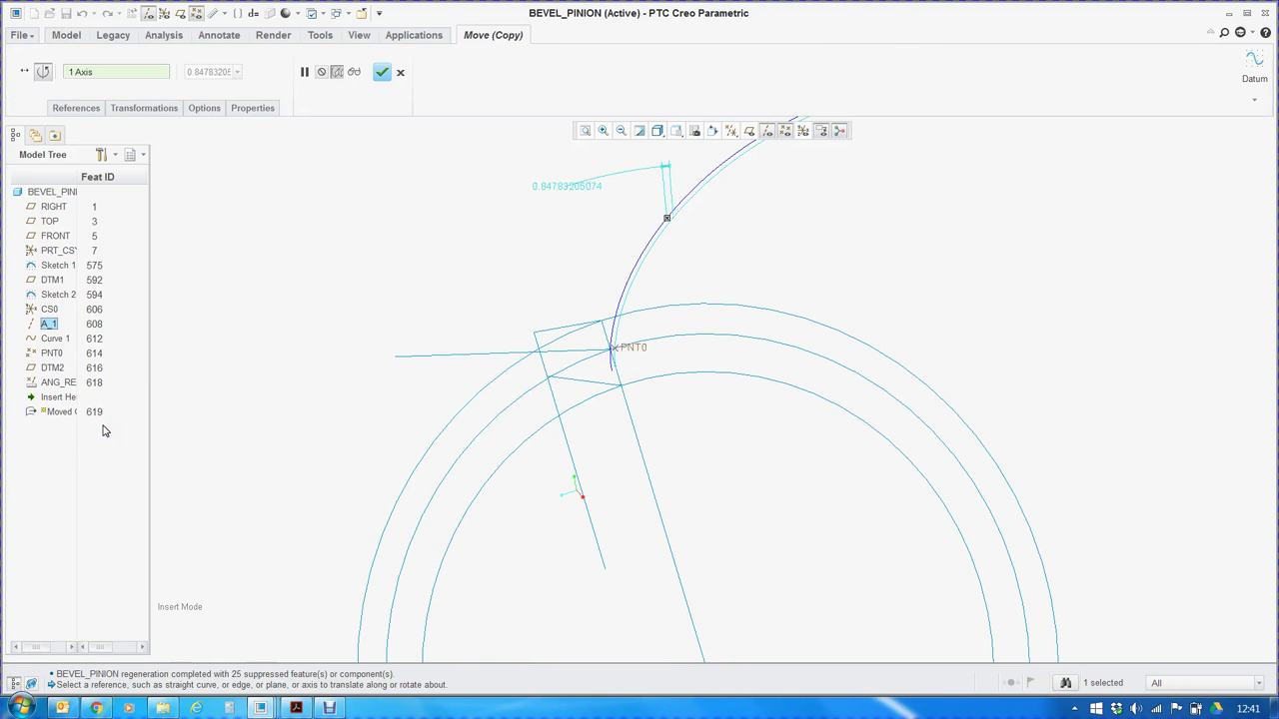
pyautogui.click(80, 107)
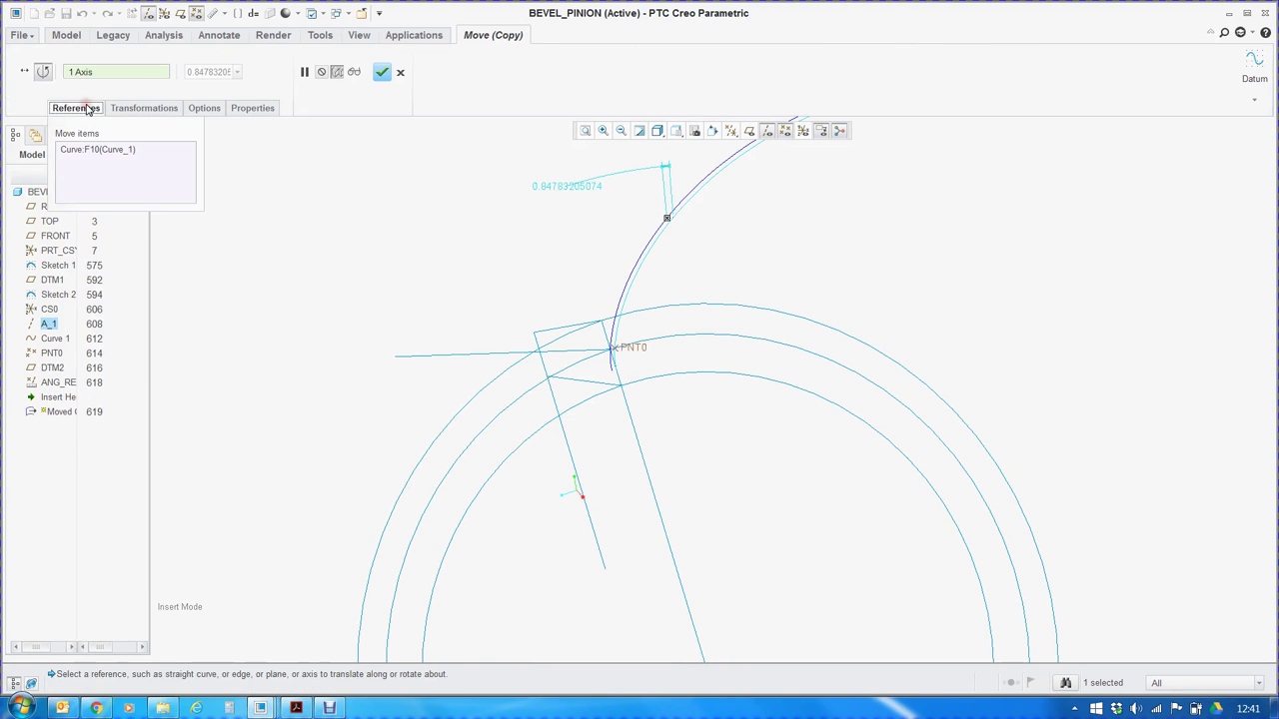
pyautogui.click(95, 150)
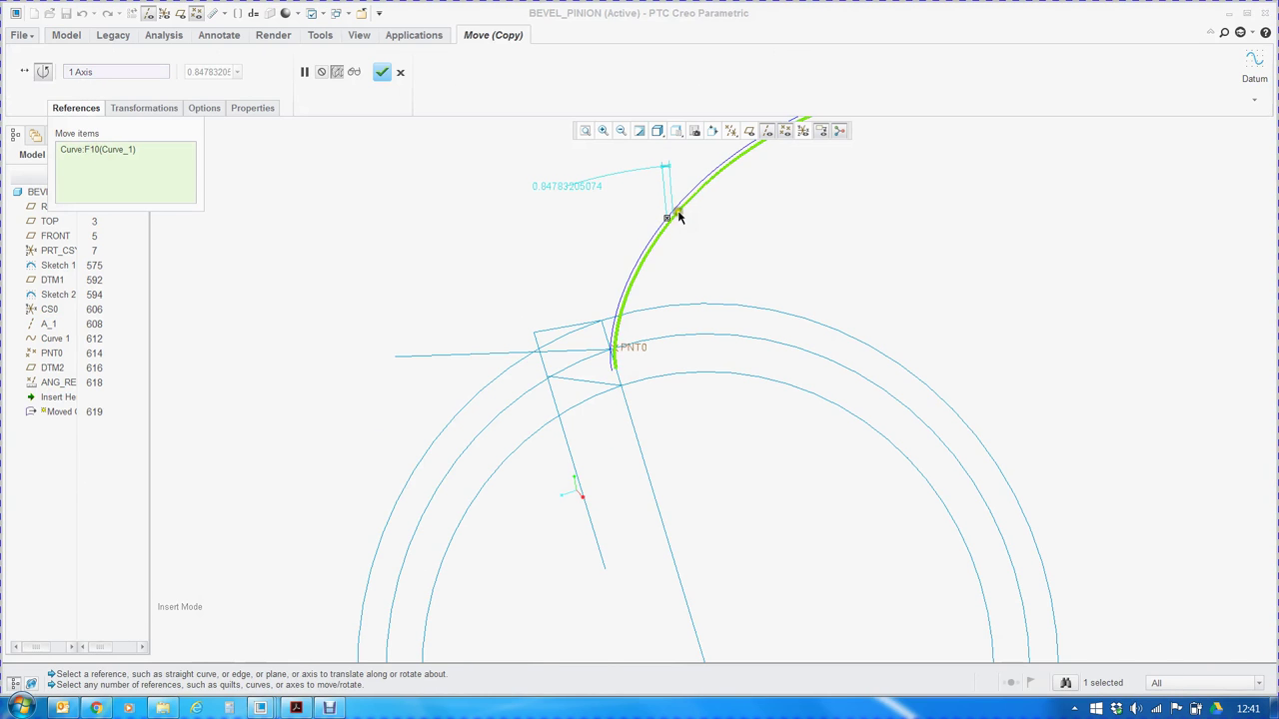
pyautogui.scroll(-3, 679, 210)
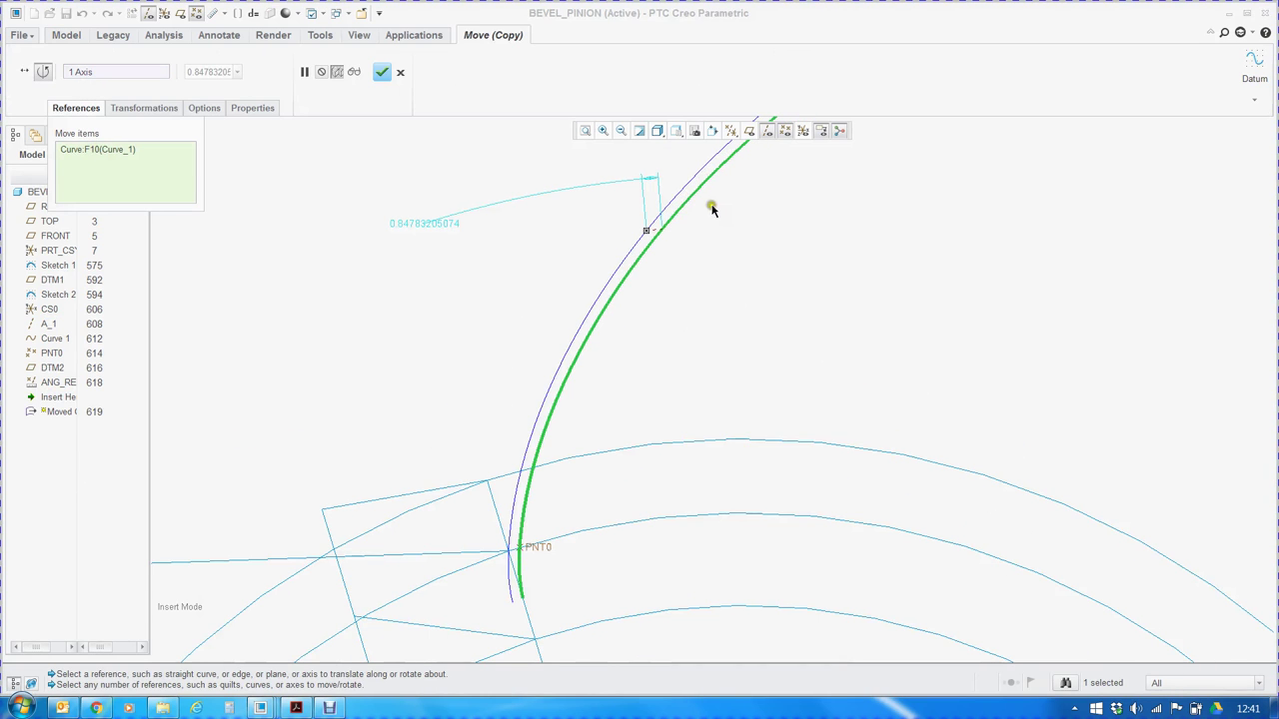
pyautogui.click(403, 74)
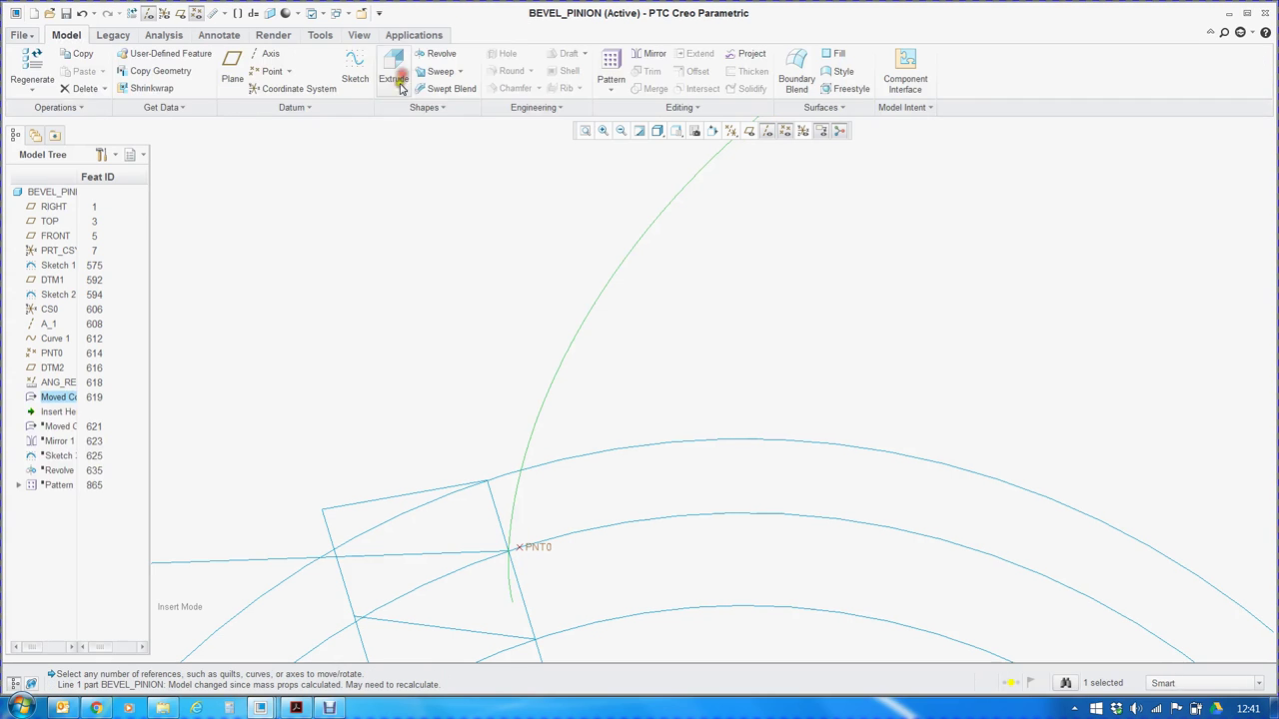
# Select the tooth curve through PNT0 and open the Model Intent dropdown.
pyautogui.click(619, 285)
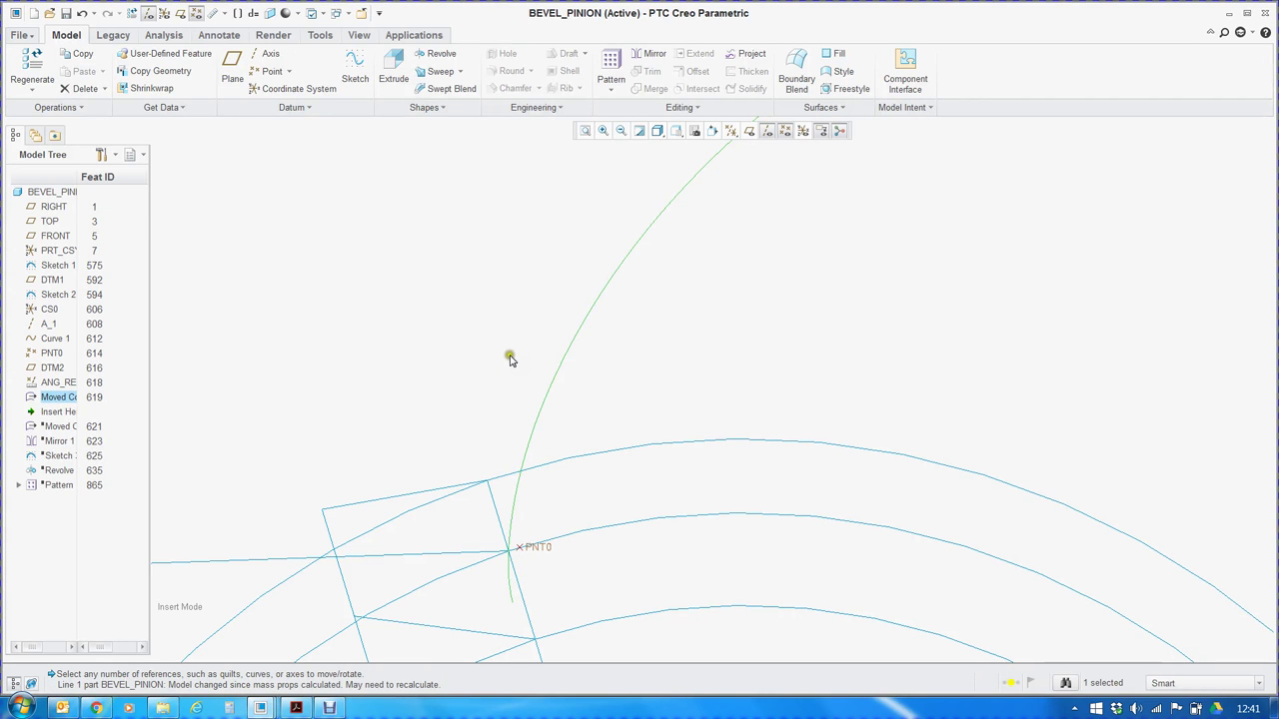
pyautogui.click(487, 316)
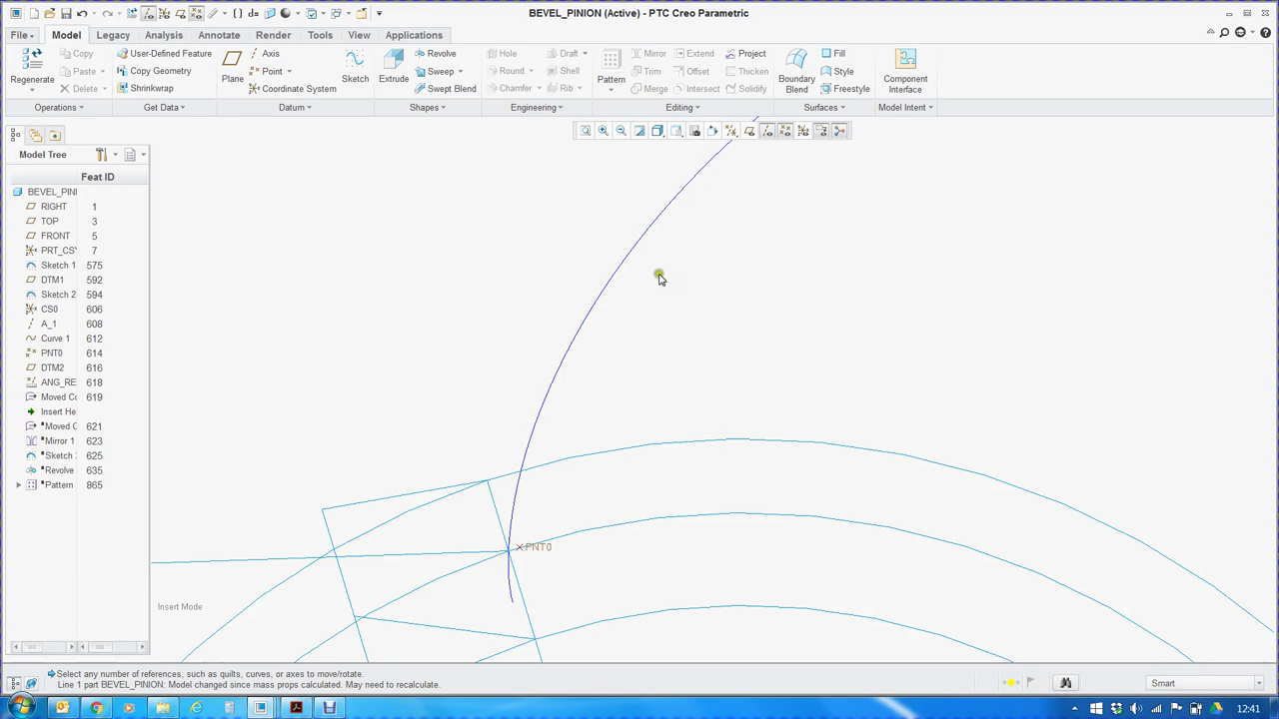
pyautogui.scroll(3, 699, 228)
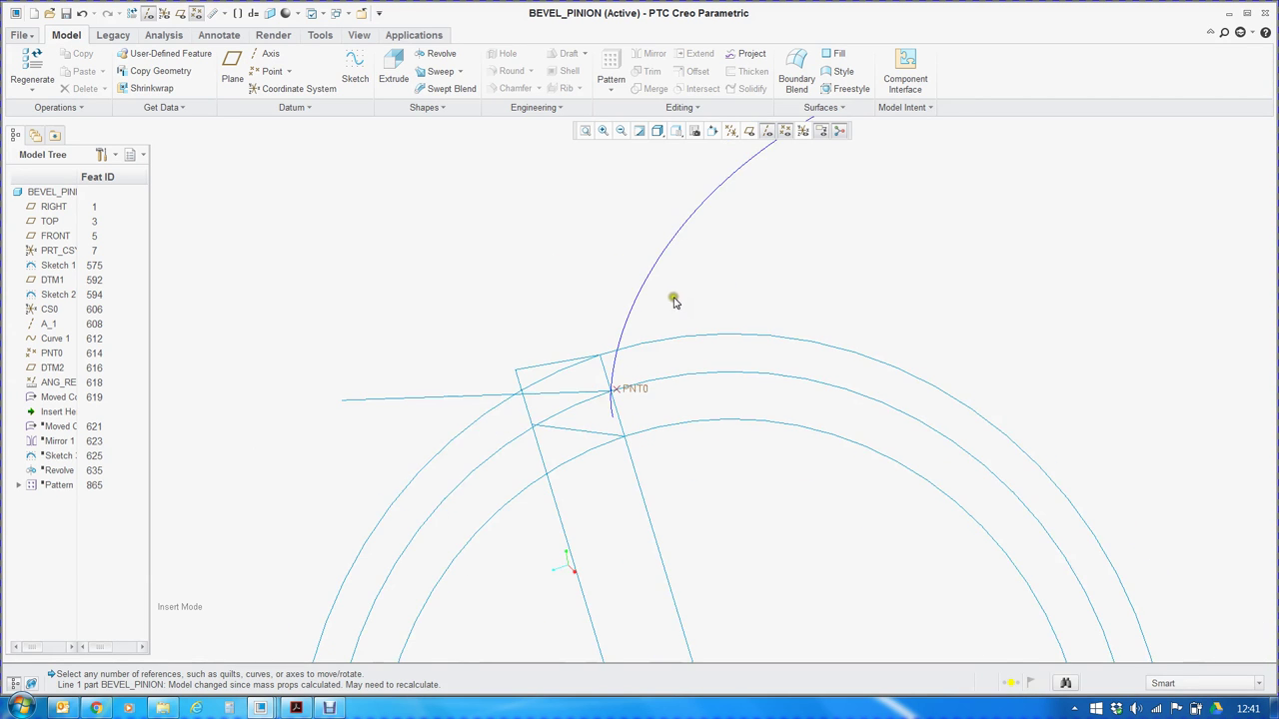
pyautogui.moveTo(669, 301); pyautogui.dragTo(653, 308, button='middle')
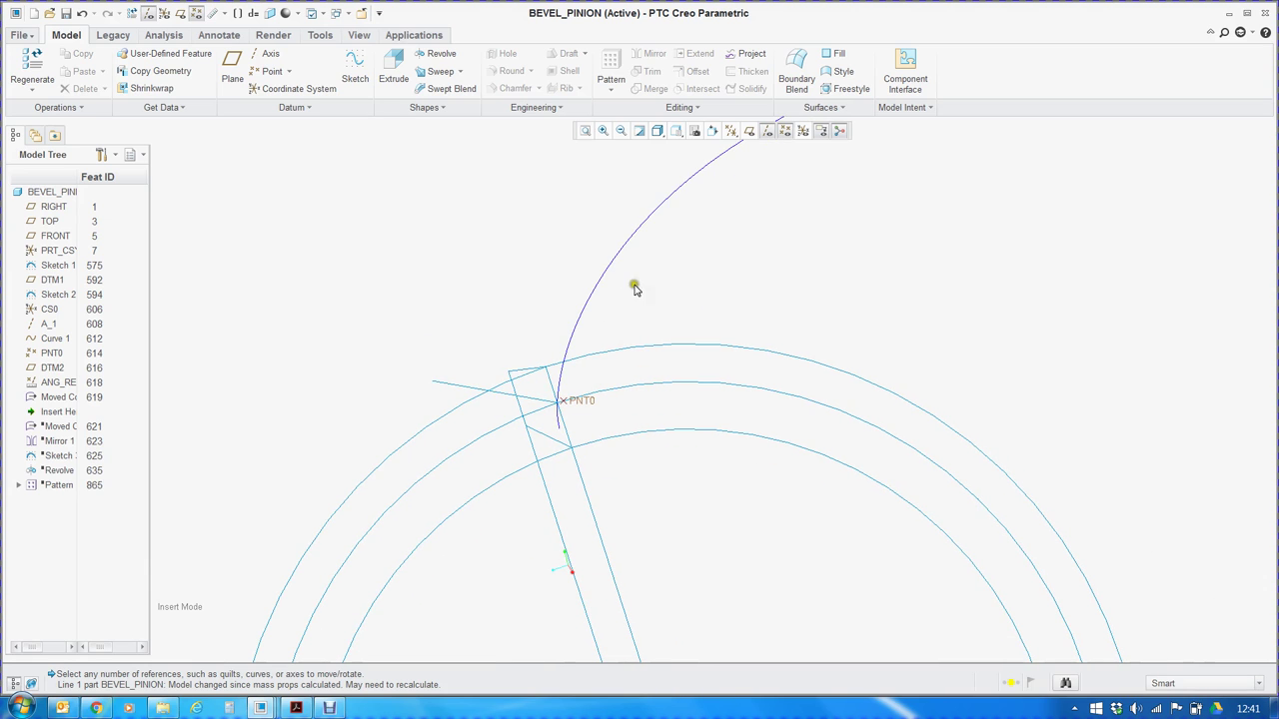
pyautogui.click(602, 275)
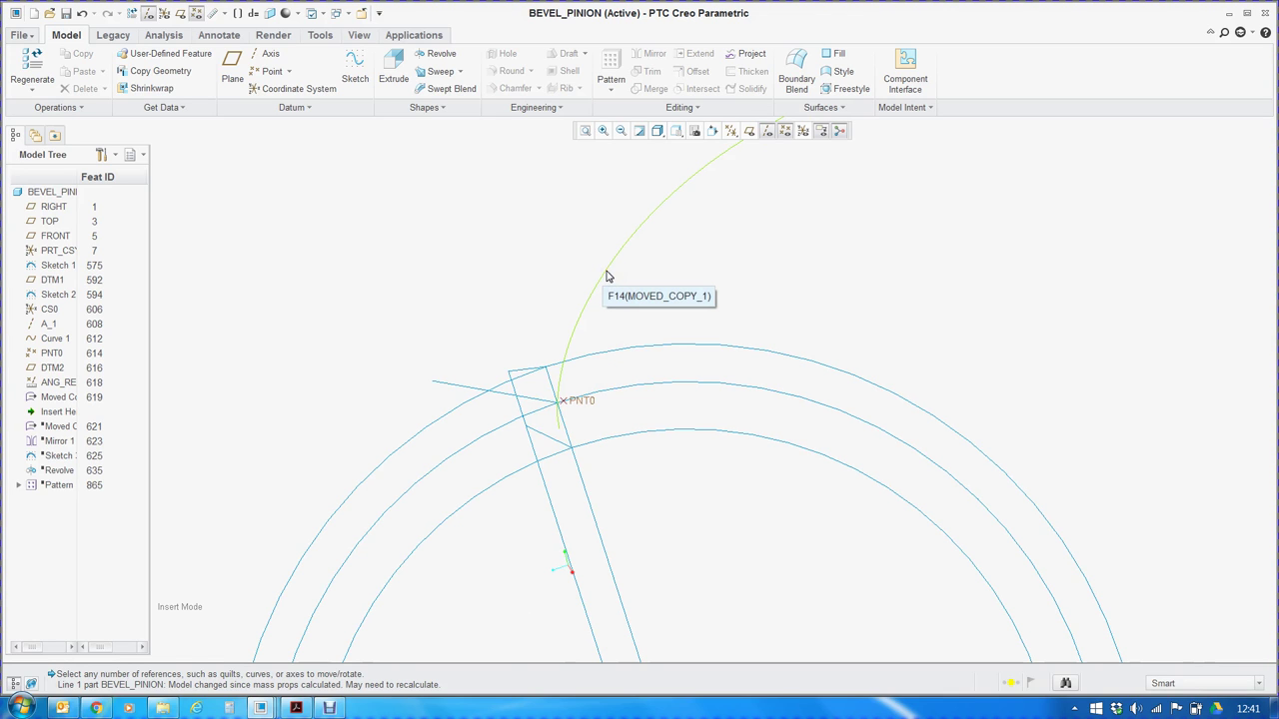
pyautogui.click(902, 108)
# Open the part's relations and highlight the d20 and d22 lines at the end.
pyautogui.click(921, 200)
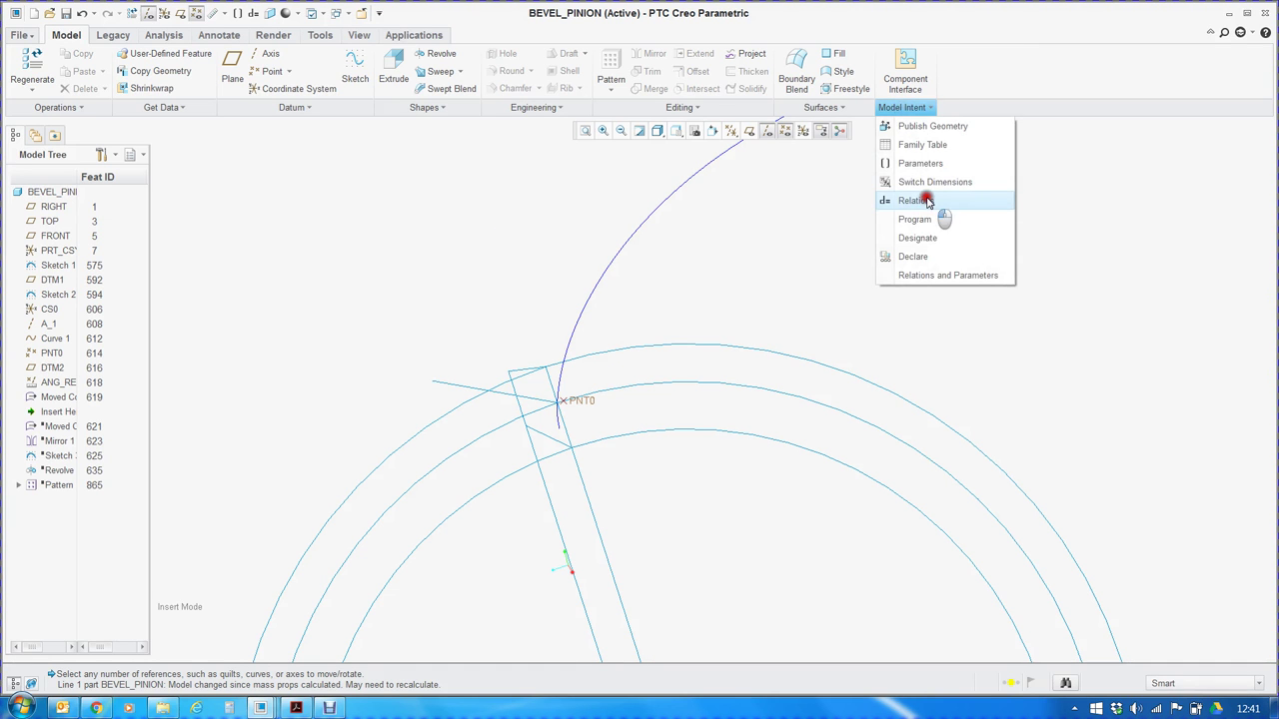
pyautogui.click(970, 480)
pyautogui.write('d20=ANGLE:FID_ANG_REF d22=(360/(Z1/cos(delta1))/4) p52=Z1')
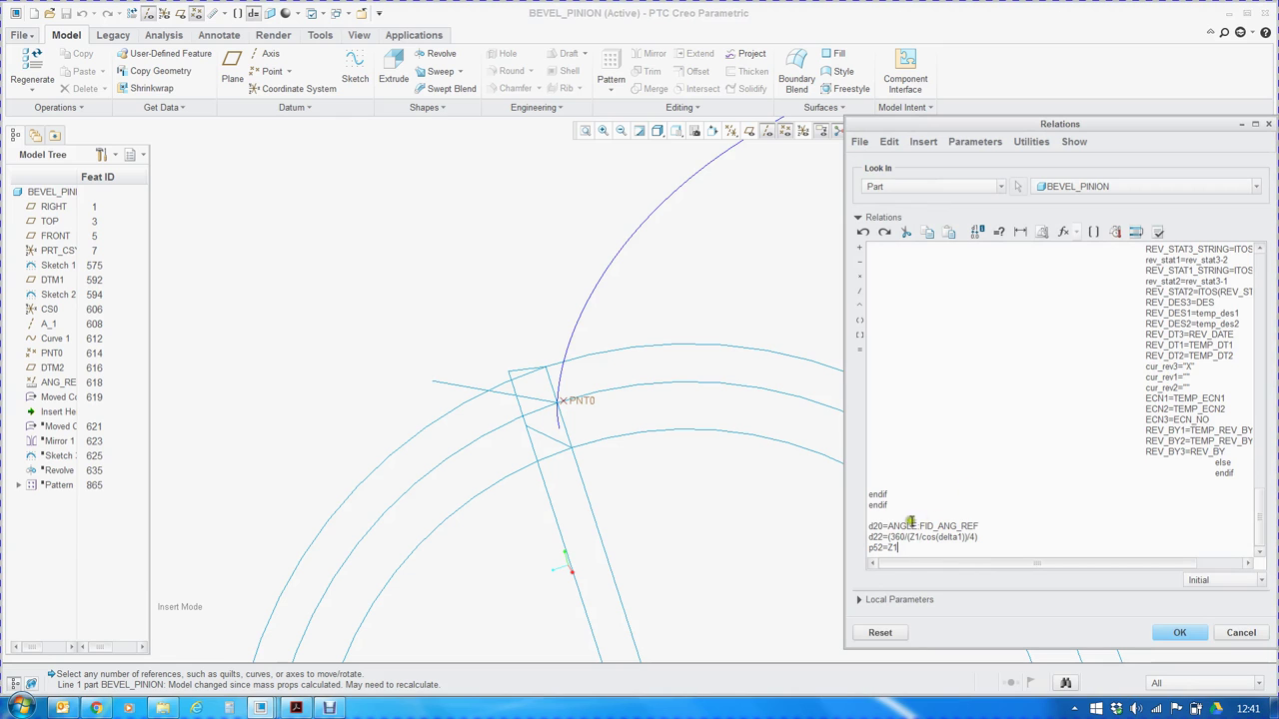
pyautogui.moveTo(868, 527); pyautogui.dragTo(979, 527)
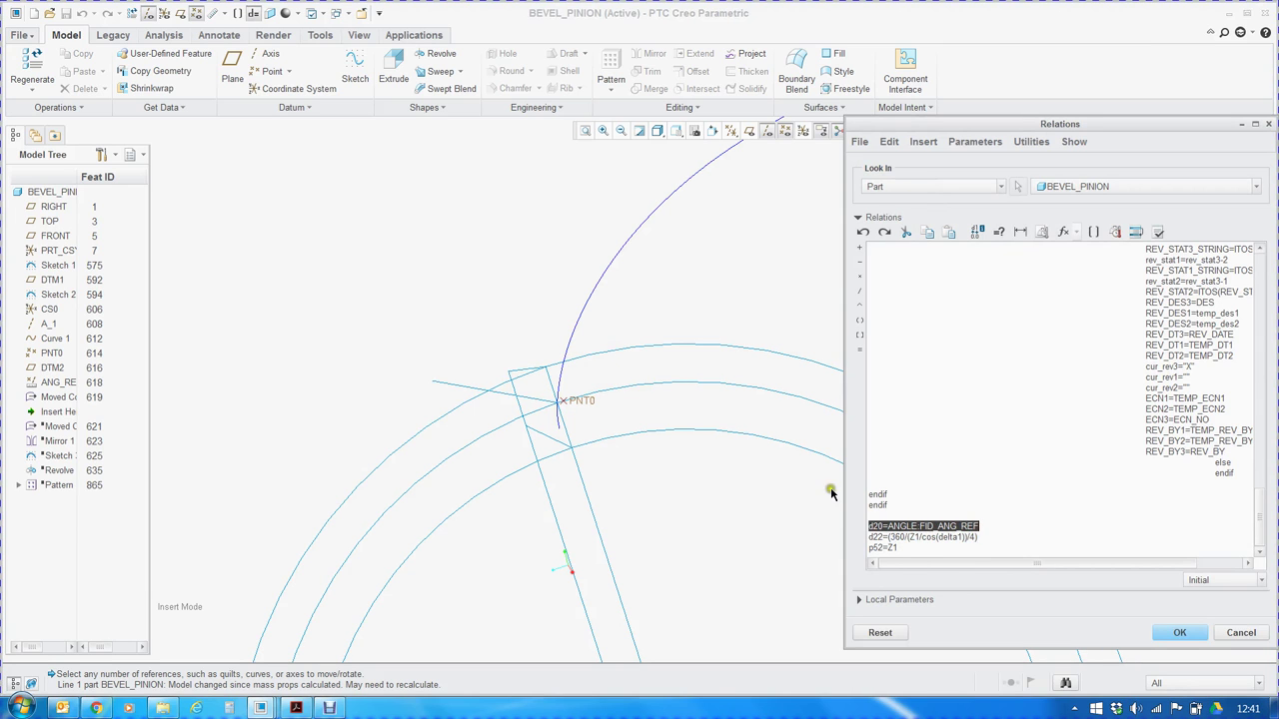
pyautogui.moveTo(868, 538); pyautogui.dragTo(977, 537)
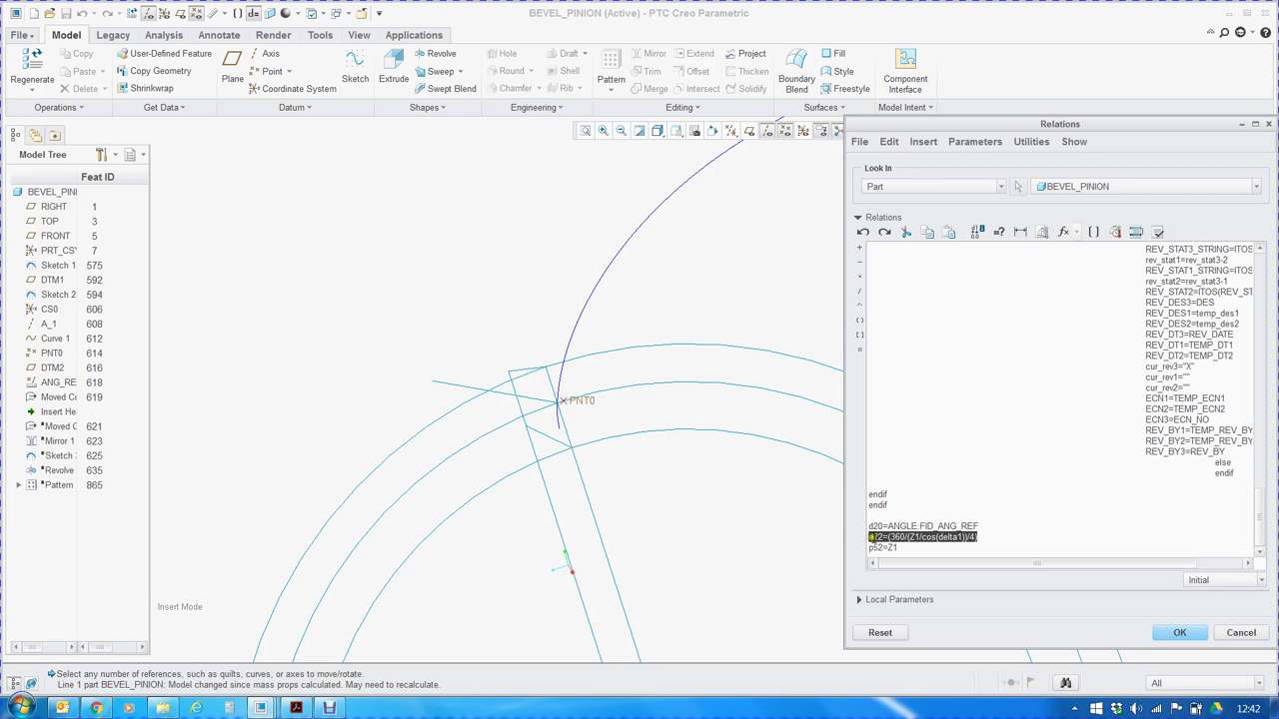
# Highlight the Z1/cos(delta1) term of the d22 relation, then accept the relations.
pyautogui.click(926, 549)
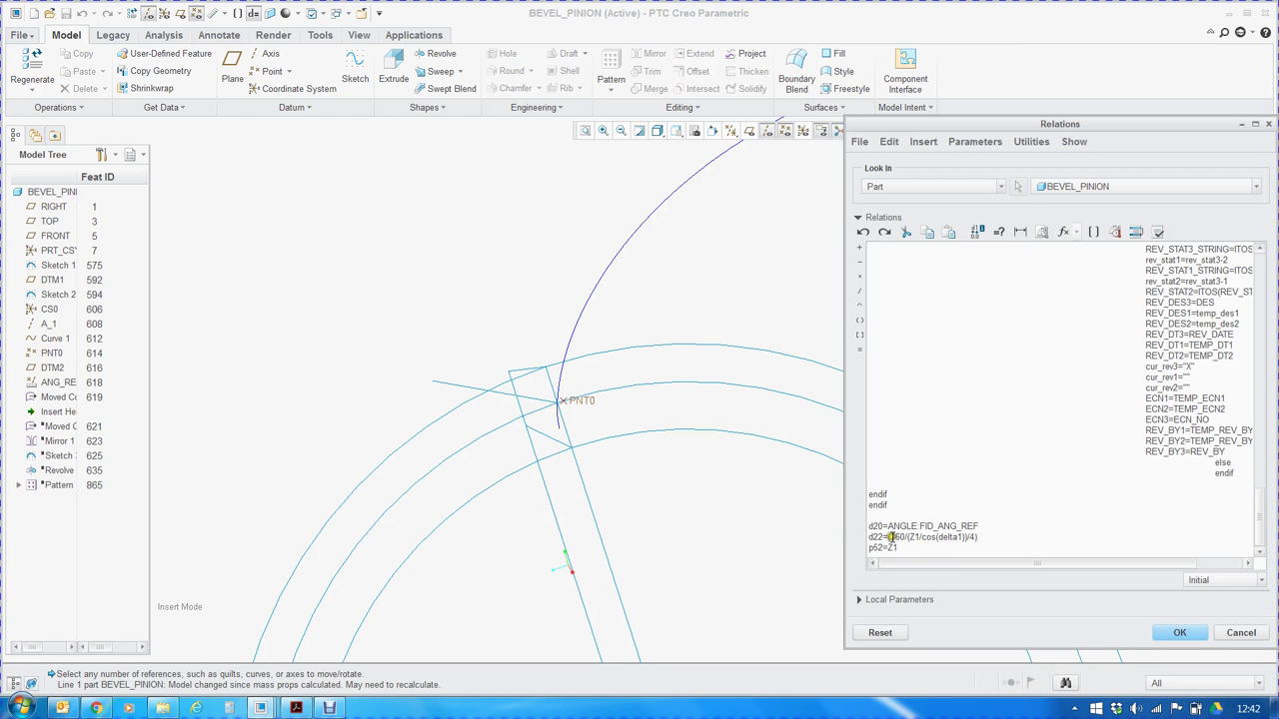
pyautogui.moveTo(909, 536); pyautogui.dragTo(969, 538)
pyautogui.click(650, 343)
pyautogui.click(931, 545)
pyautogui.moveTo(887, 537); pyautogui.dragTo(945, 546)
pyautogui.moveTo(921, 537); pyautogui.dragTo(976, 552)
pyautogui.moveTo(909, 536); pyautogui.dragTo(963, 539)
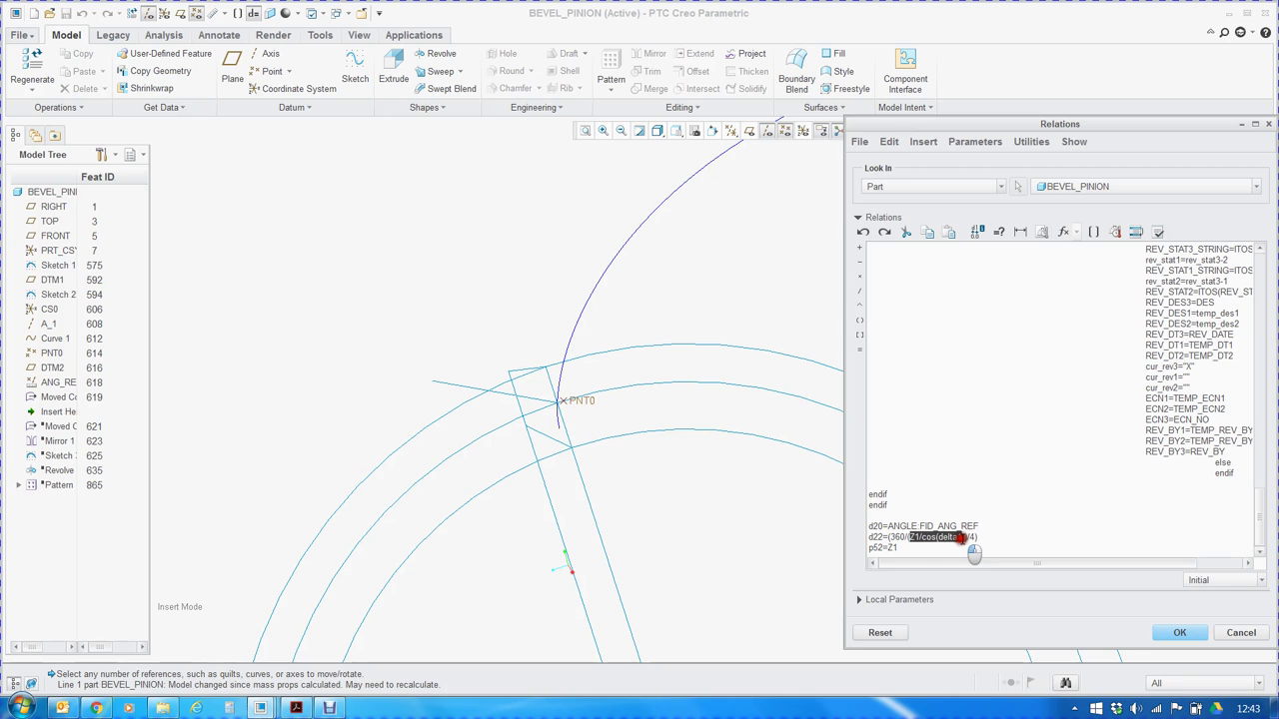
pyautogui.click(1178, 632)
# Roll forward past Moved Copy 621, Mirror 1 and Sketch 3, then right-click Sketch 3.
pyautogui.moveTo(47, 408); pyautogui.dragTo(58, 426)
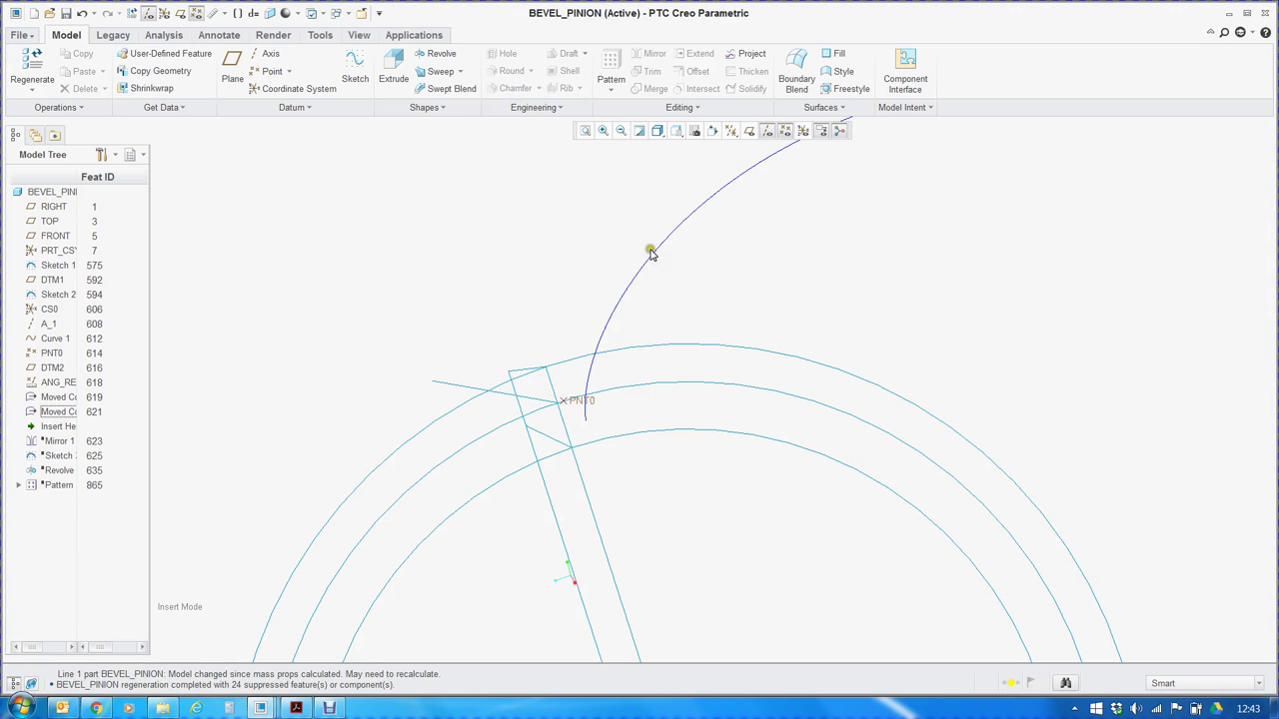
pyautogui.moveTo(563, 373); pyautogui.dragTo(519, 385, button='middle')
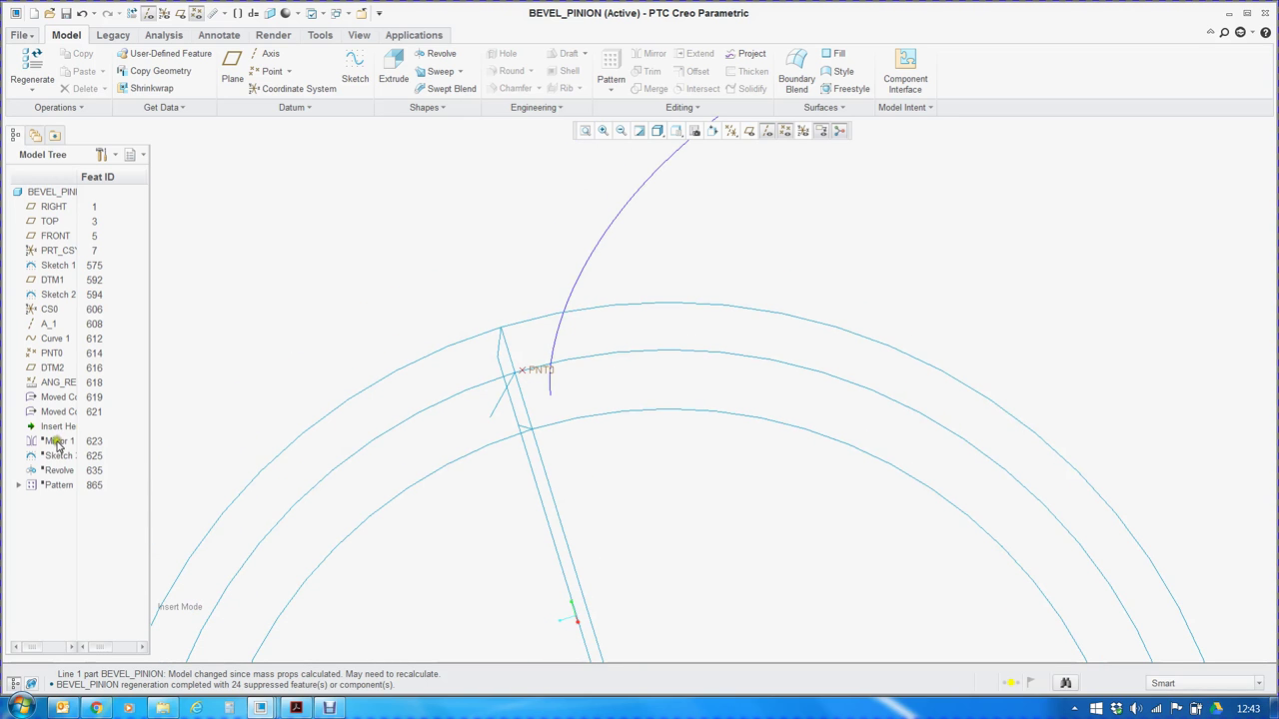
pyautogui.moveTo(58, 428); pyautogui.dragTo(58, 443)
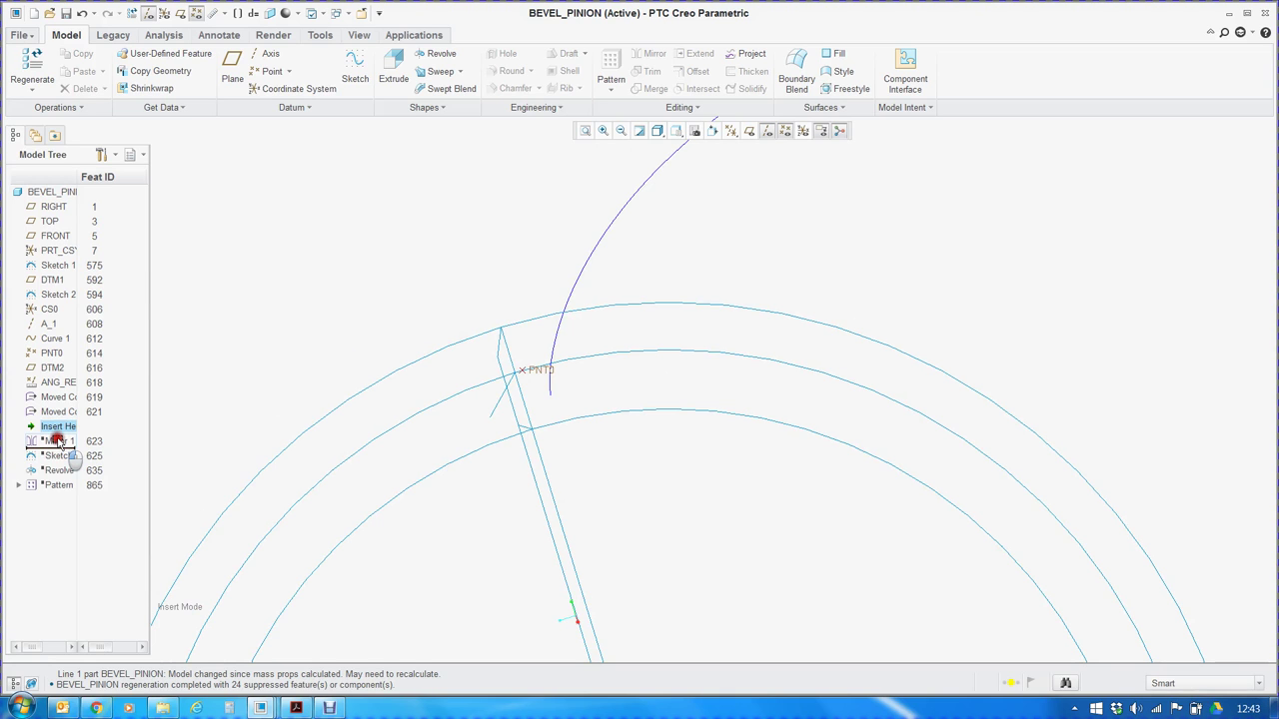
pyautogui.moveTo(57, 440); pyautogui.dragTo(57, 458)
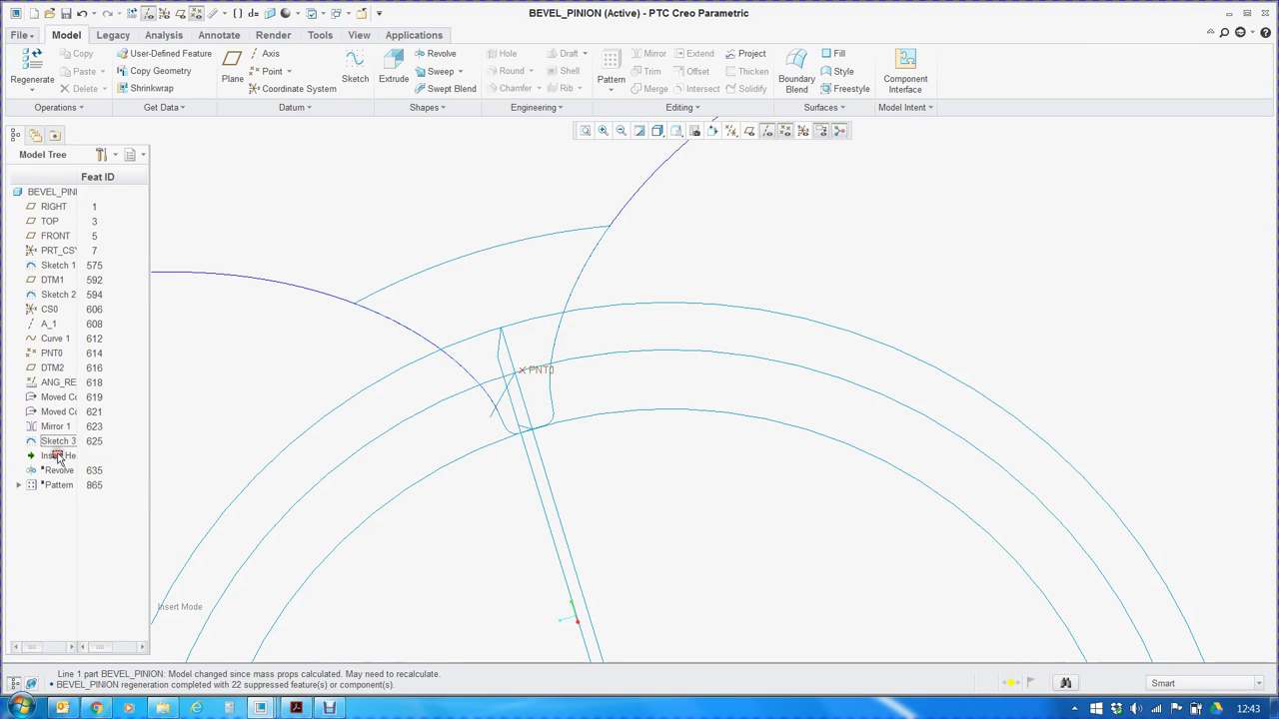
pyautogui.click(60, 441)
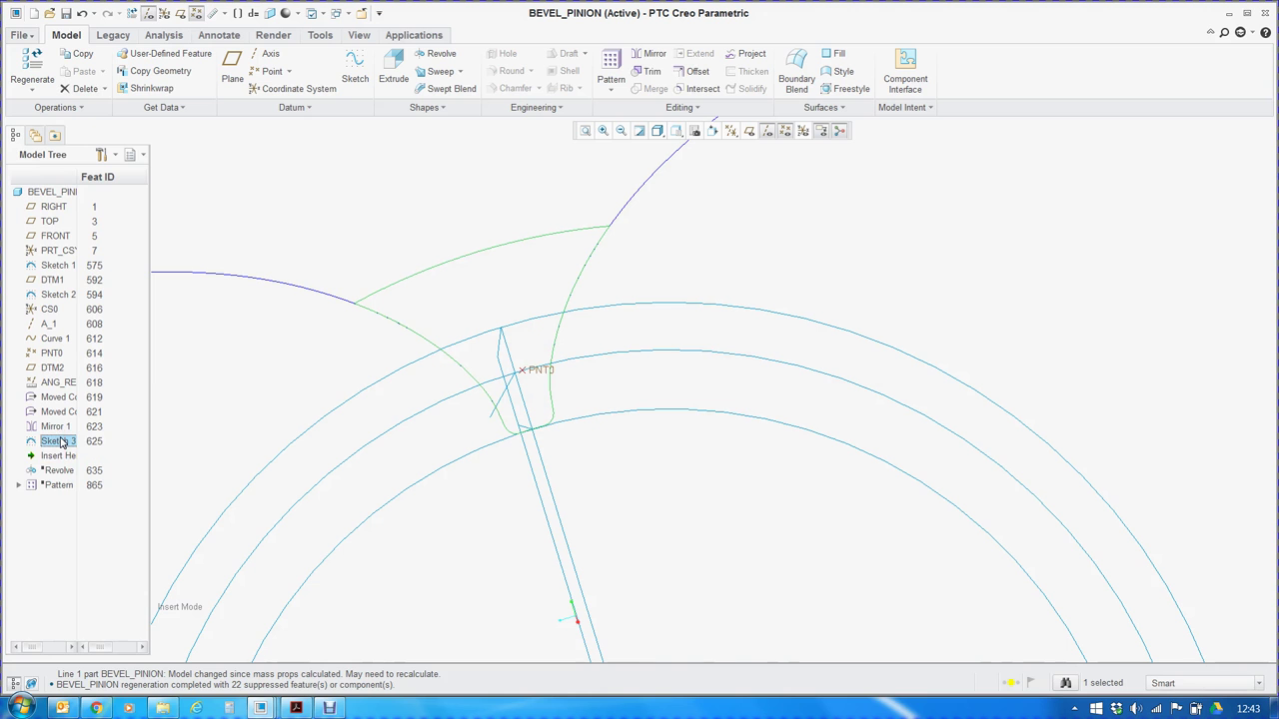
pyautogui.rightClick(60, 440)
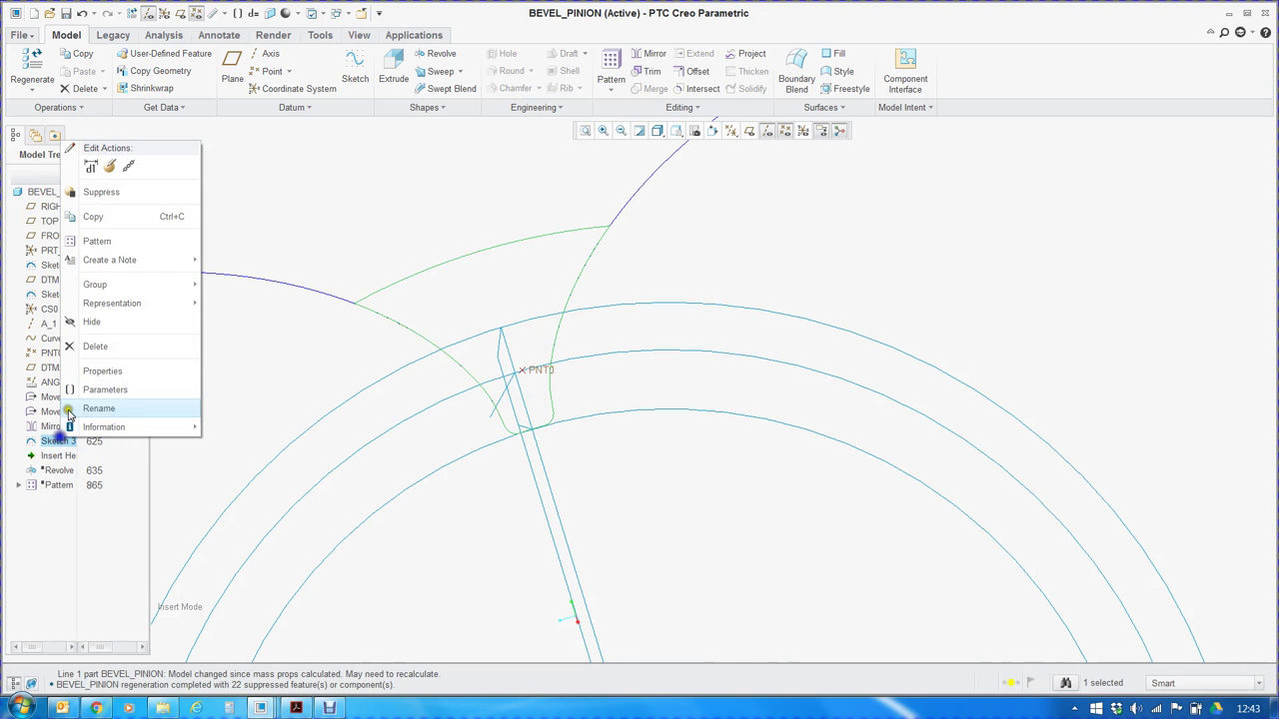
# Edit Sketch 3's definition and pick the top arc of the tooth-space profile.
pyautogui.click(111, 165)
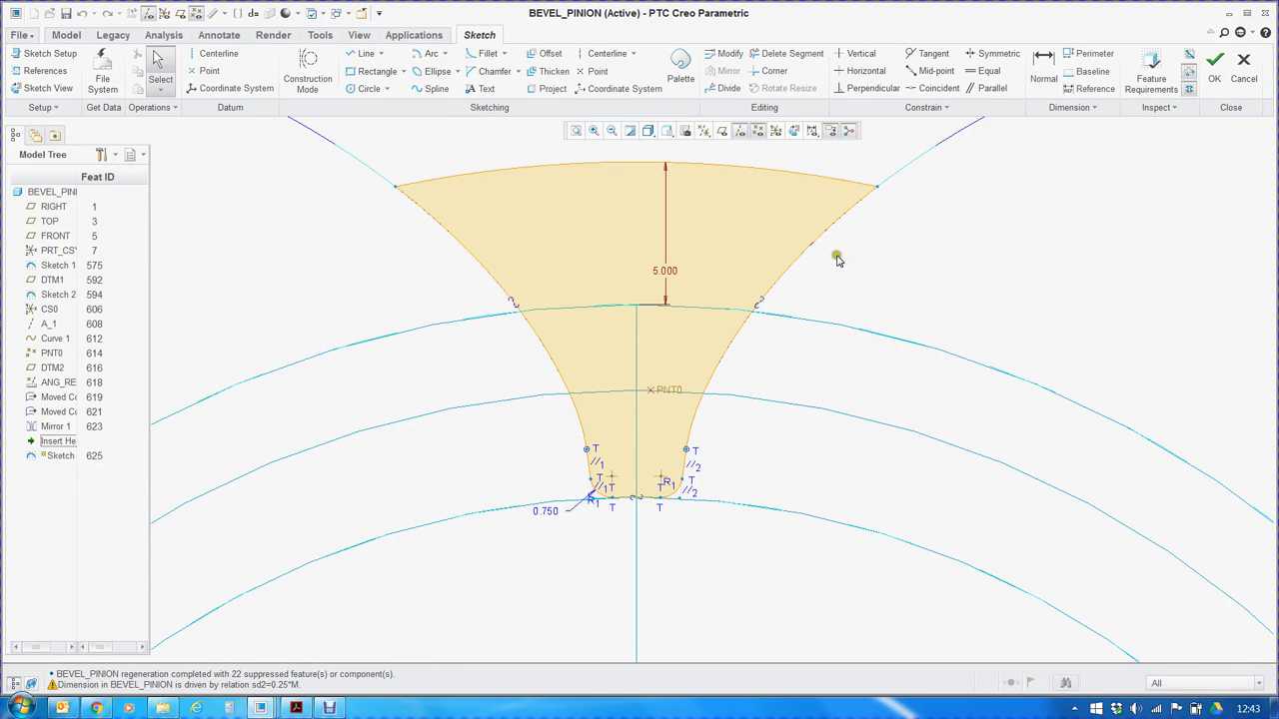
pyautogui.scroll(-2, 829, 262)
pyautogui.click(649, 203)
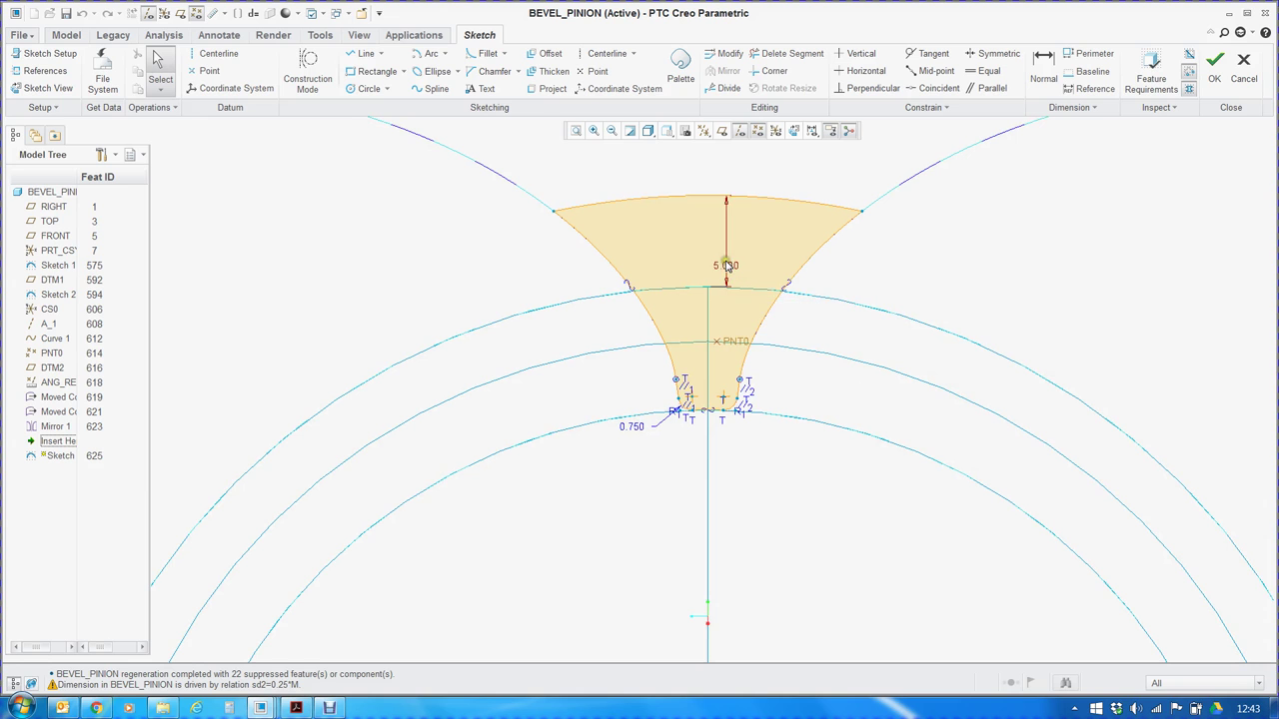
pyautogui.scroll(-3, 728, 440)
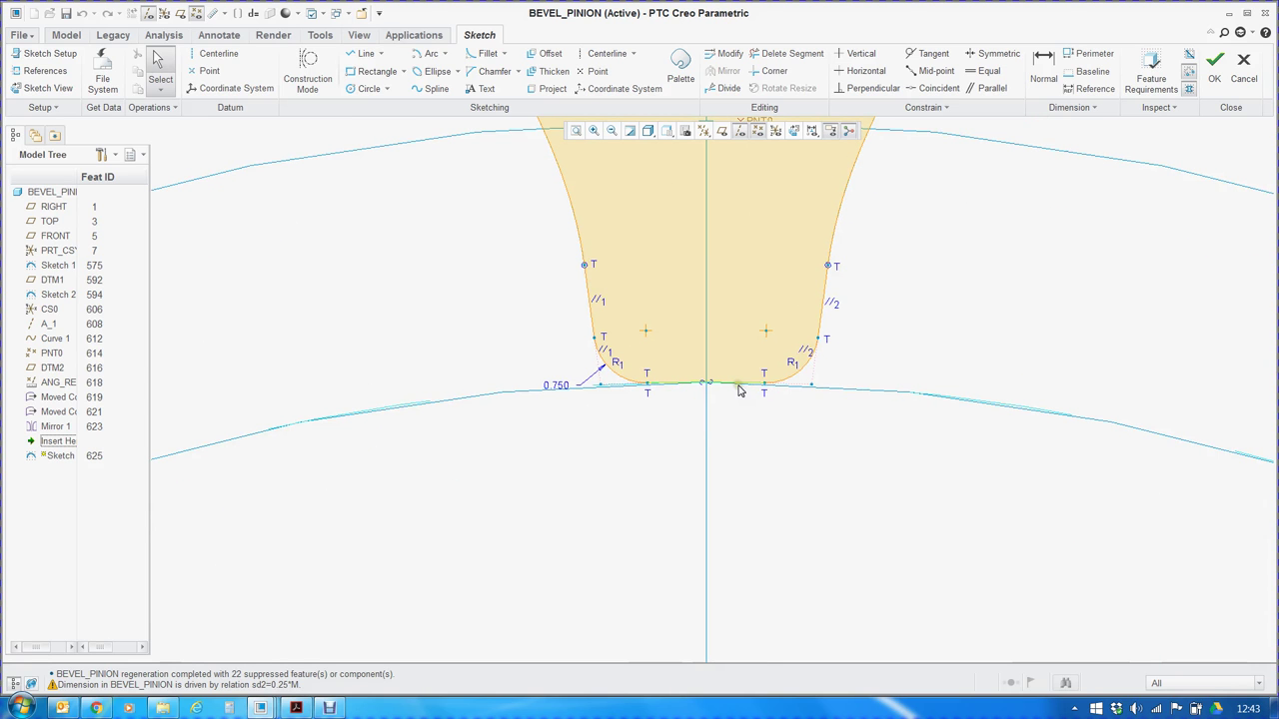
pyautogui.scroll(-2, 608, 419)
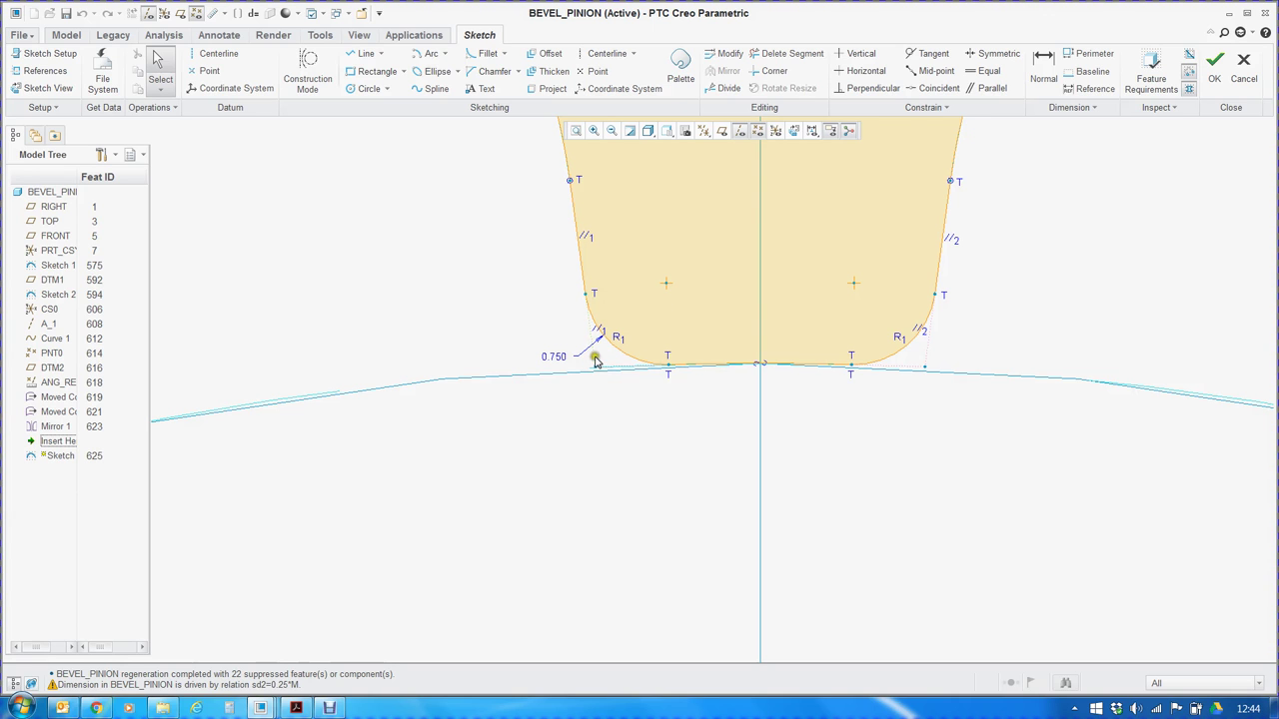
pyautogui.scroll(2, 681, 437)
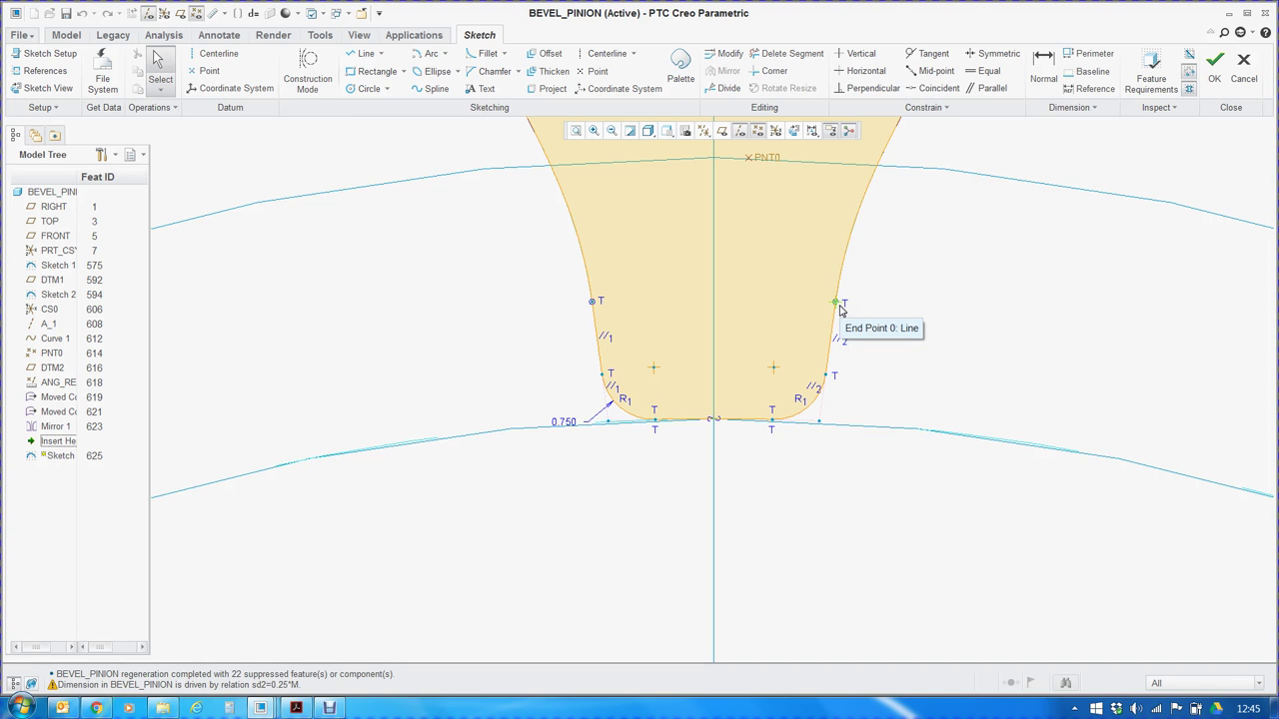
# Finish the tooth sketch and orbit to see the curves in perspective.
pyautogui.click(1215, 75)
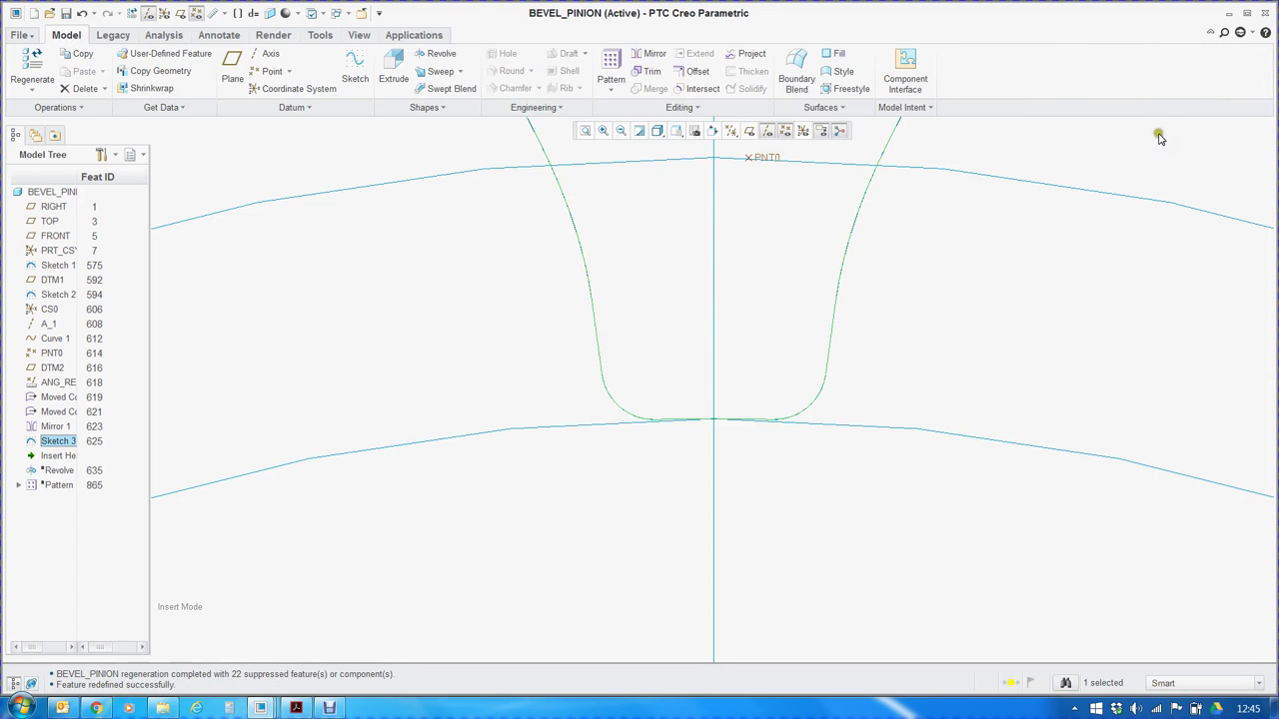
pyautogui.scroll(-5, 744, 350)
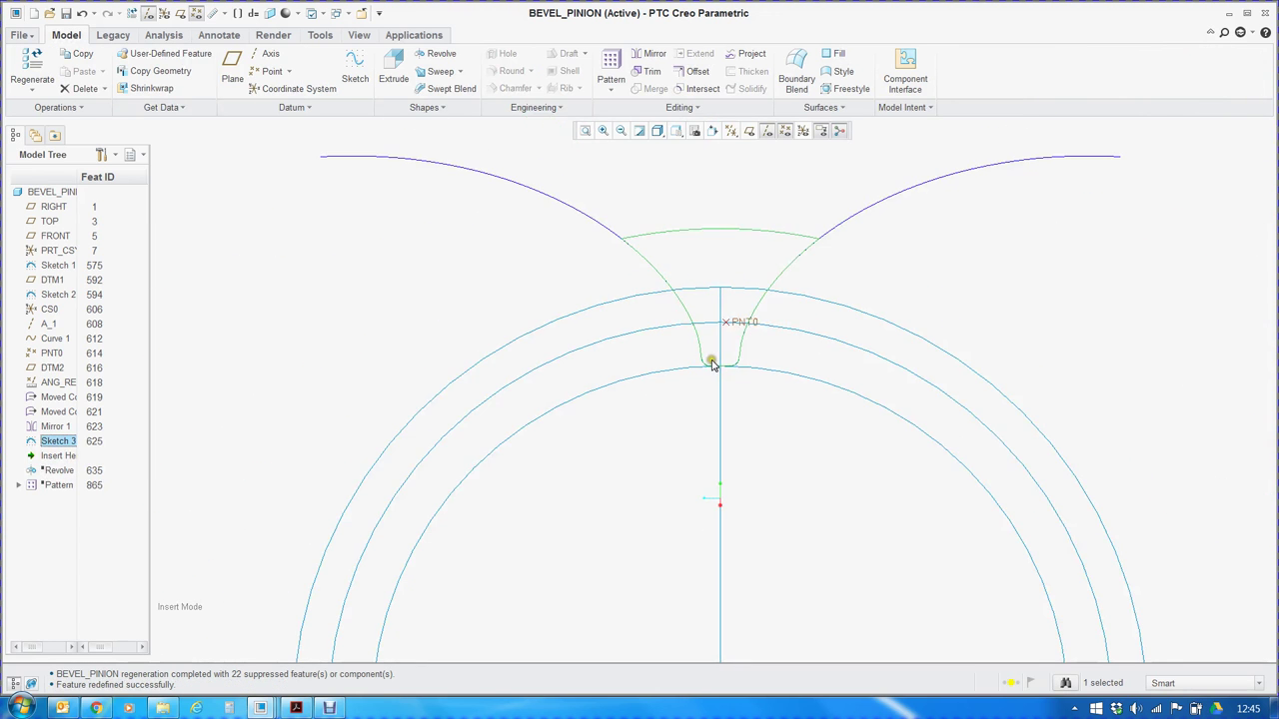
pyautogui.moveTo(712, 364); pyautogui.dragTo(733, 371, button='middle')
pyautogui.click(488, 411)
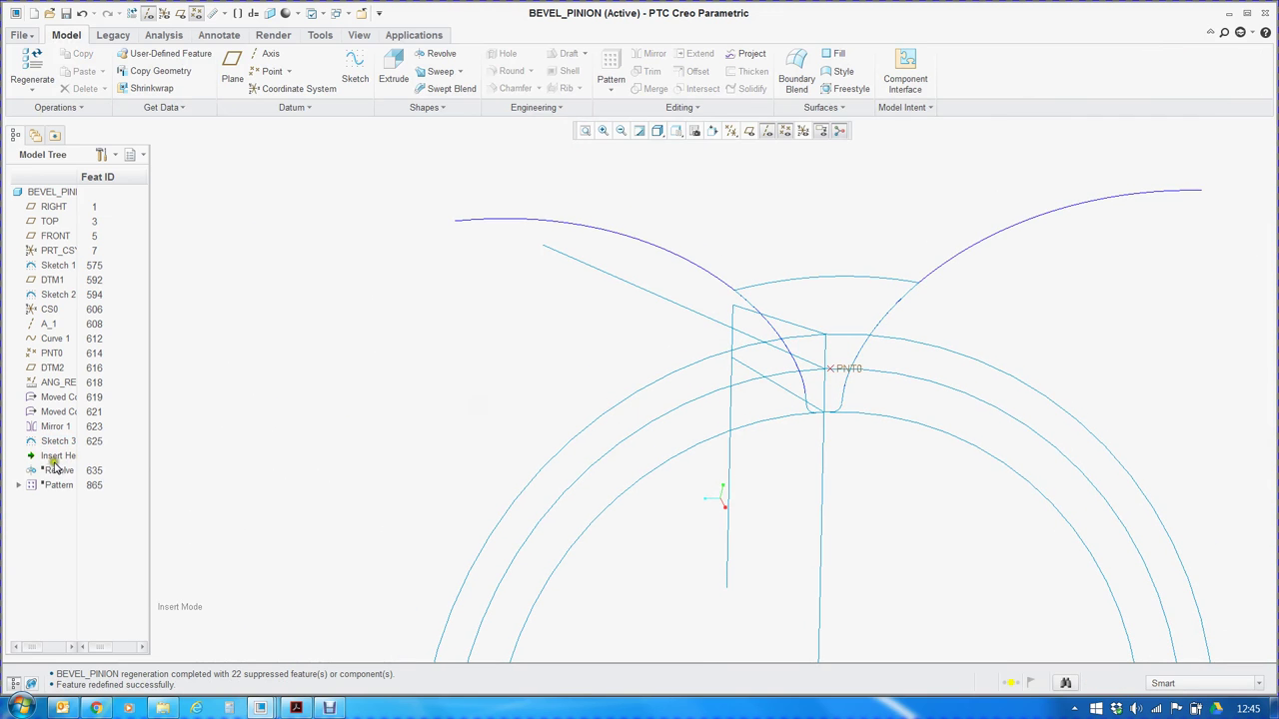
# Roll the model forward past Revolve 1 and open its internal blank-profile sketch.
pyautogui.moveTo(56, 457); pyautogui.dragTo(57, 471)
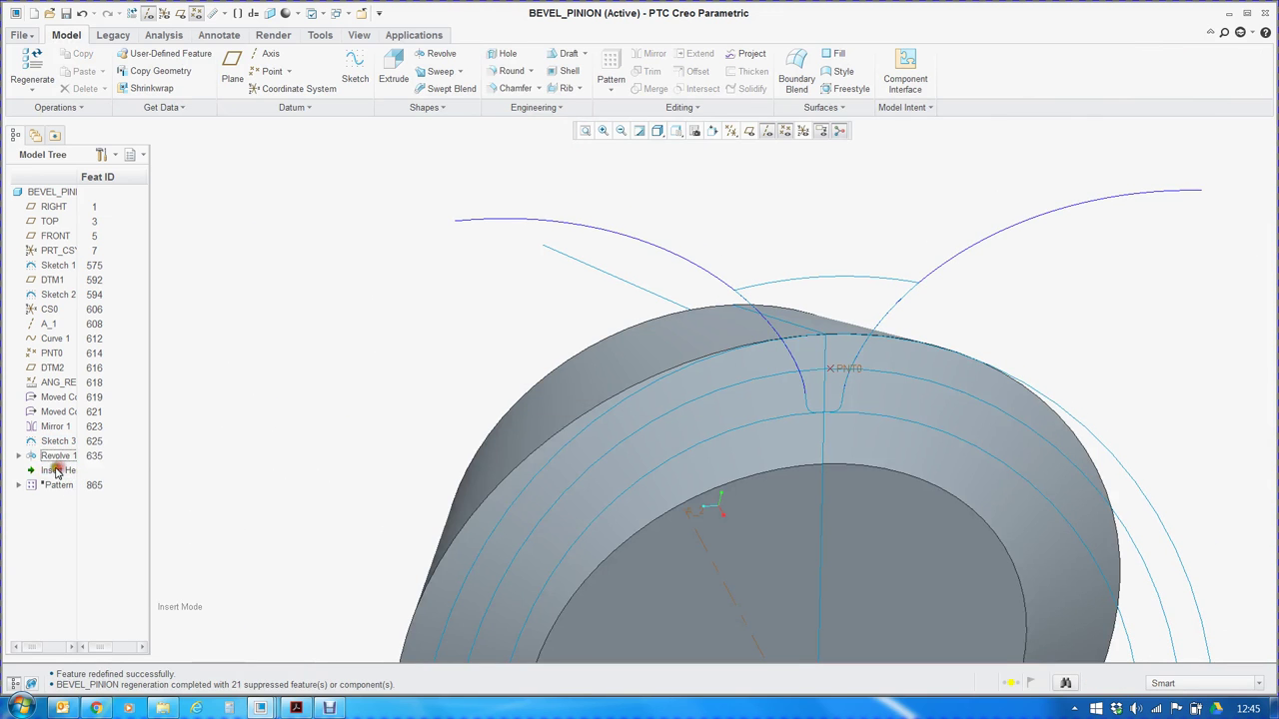
pyautogui.rightClick(56, 456)
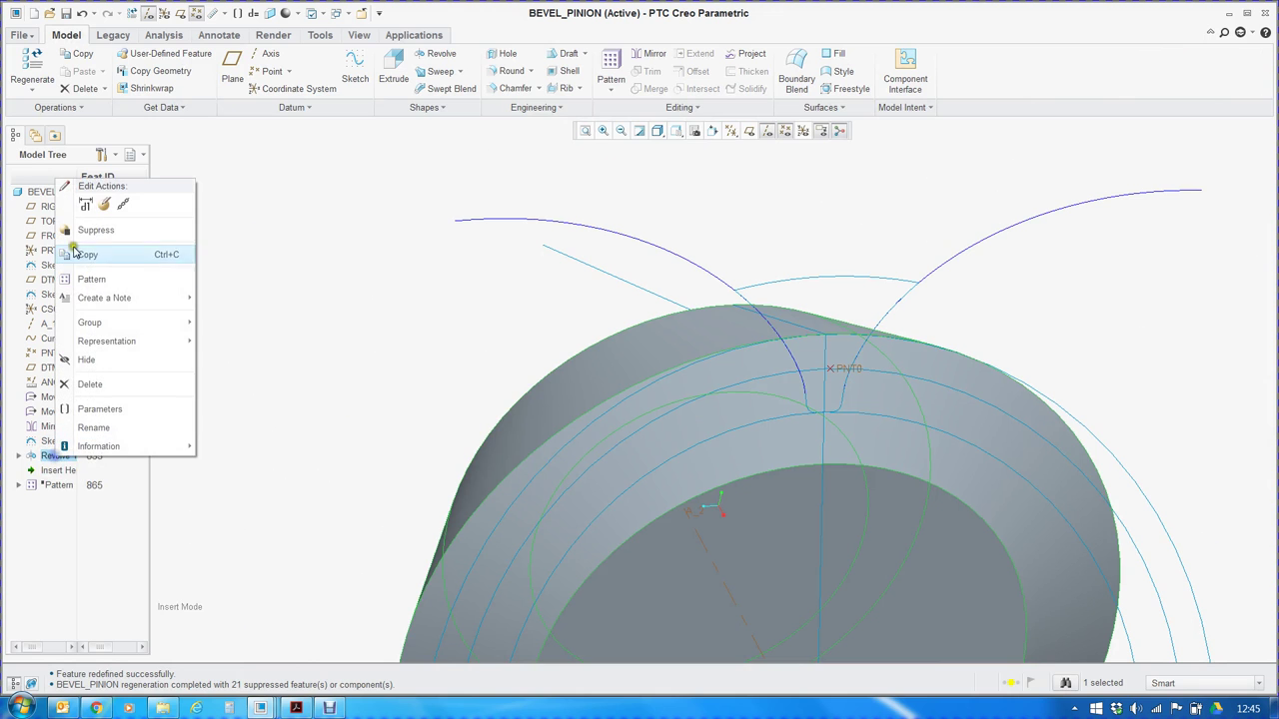
pyautogui.click(104, 204)
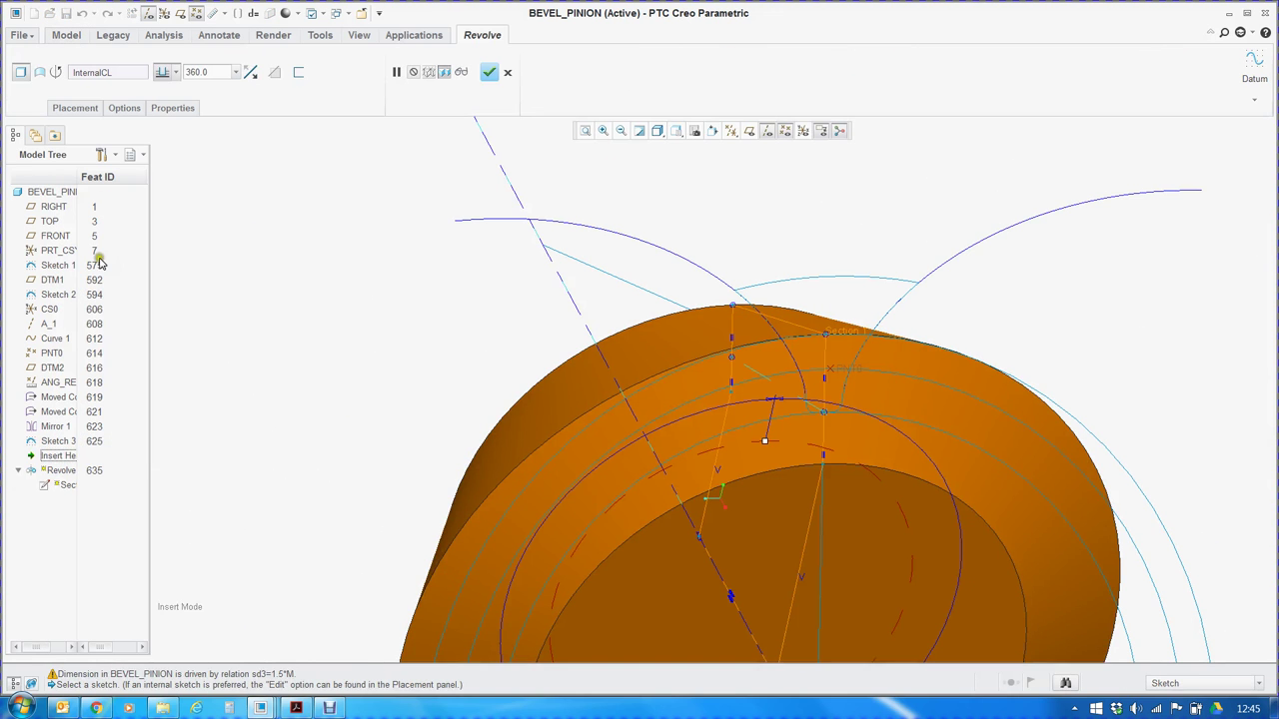
pyautogui.rightClick(336, 274)
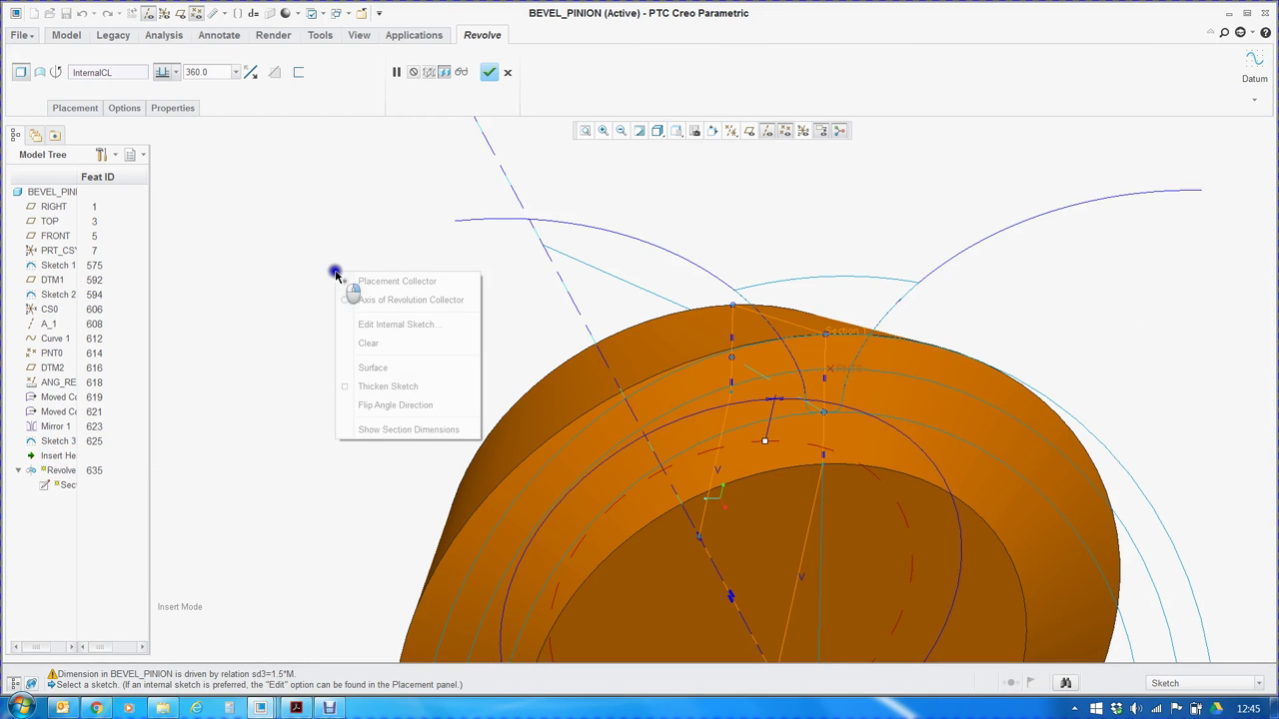
pyautogui.click(371, 328)
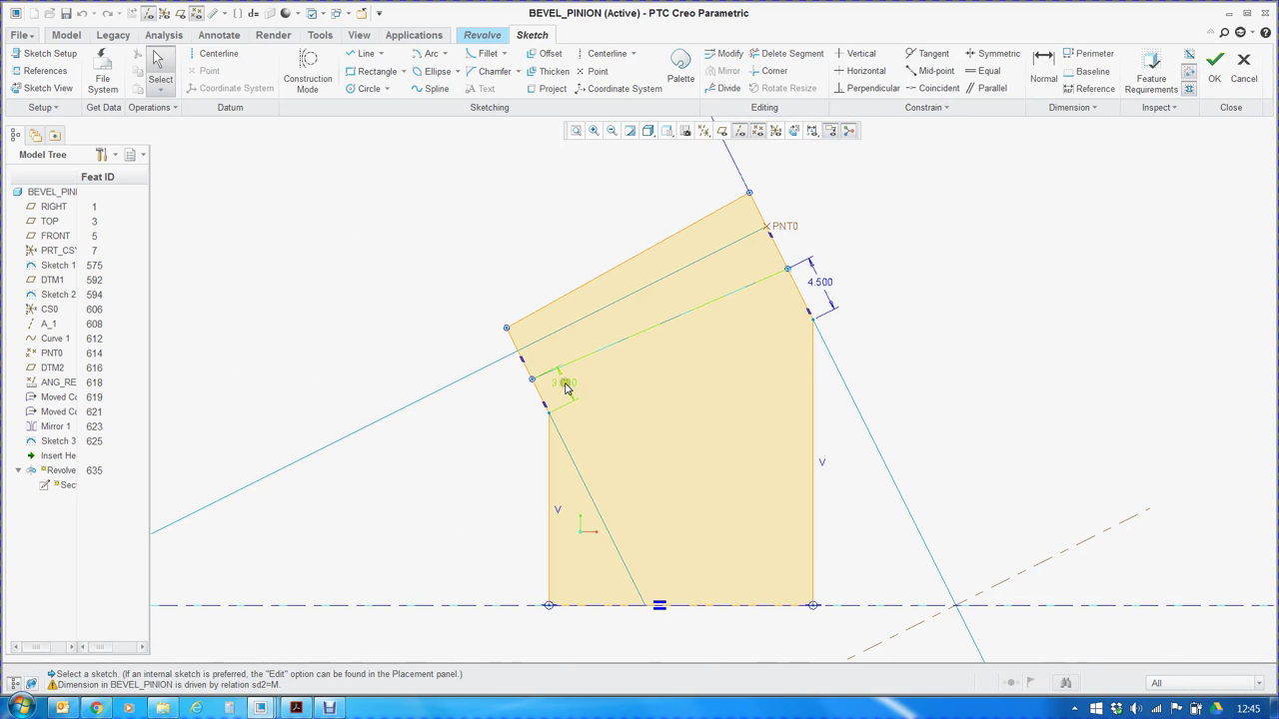
# Start a Normal dimension in Revolve 1's blank-profile sketch and zoom out.
pyautogui.moveTo(827, 286)
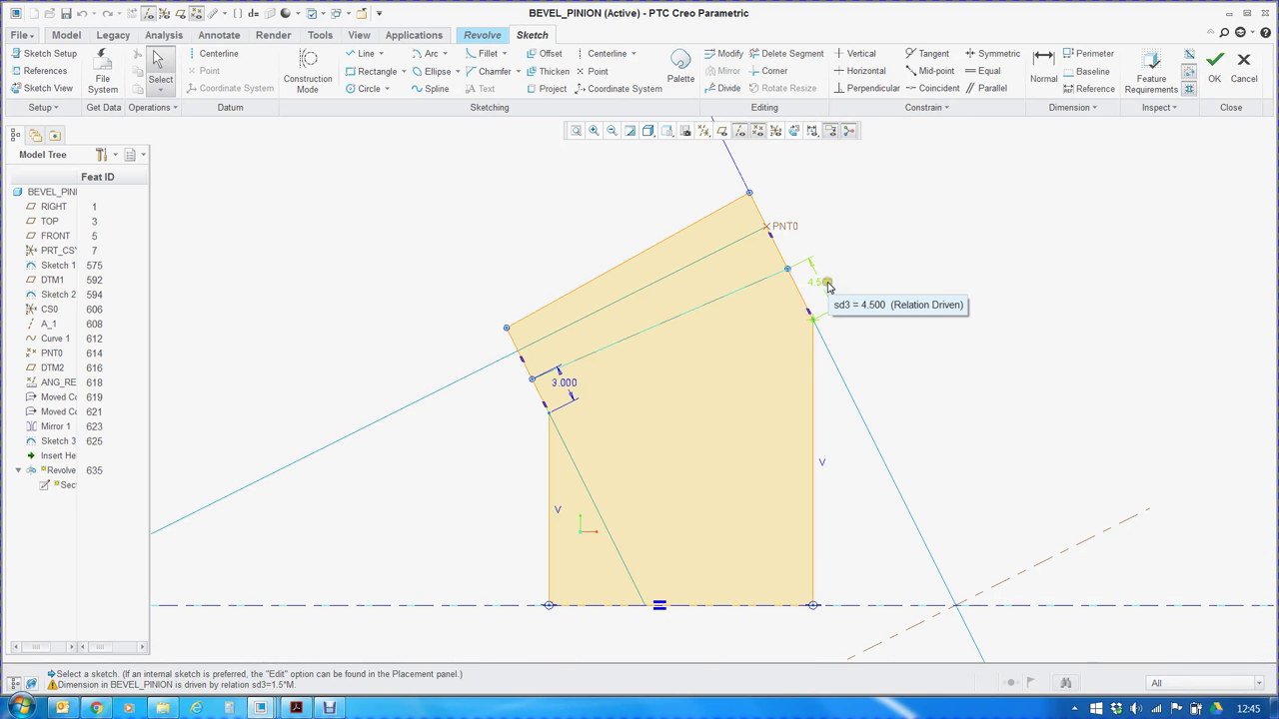
pyautogui.moveTo(561, 388)
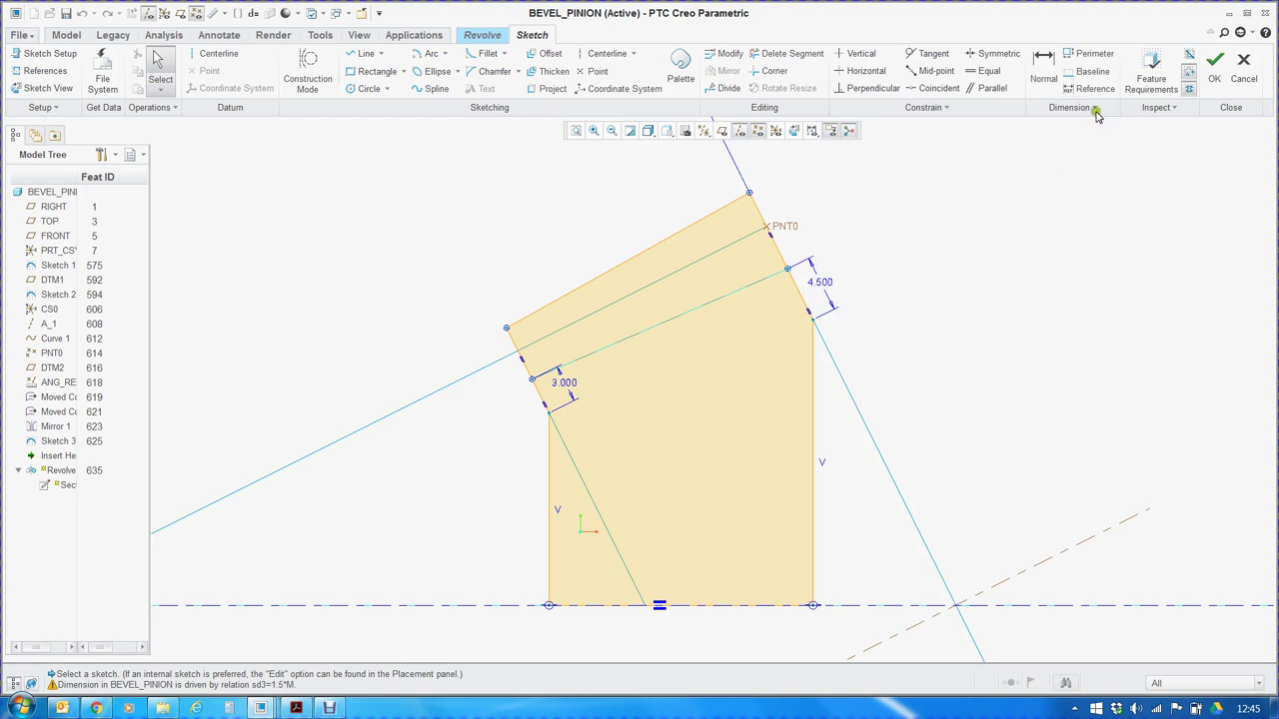
pyautogui.click(1043, 70)
pyautogui.scroll(-3, 1020, 310)
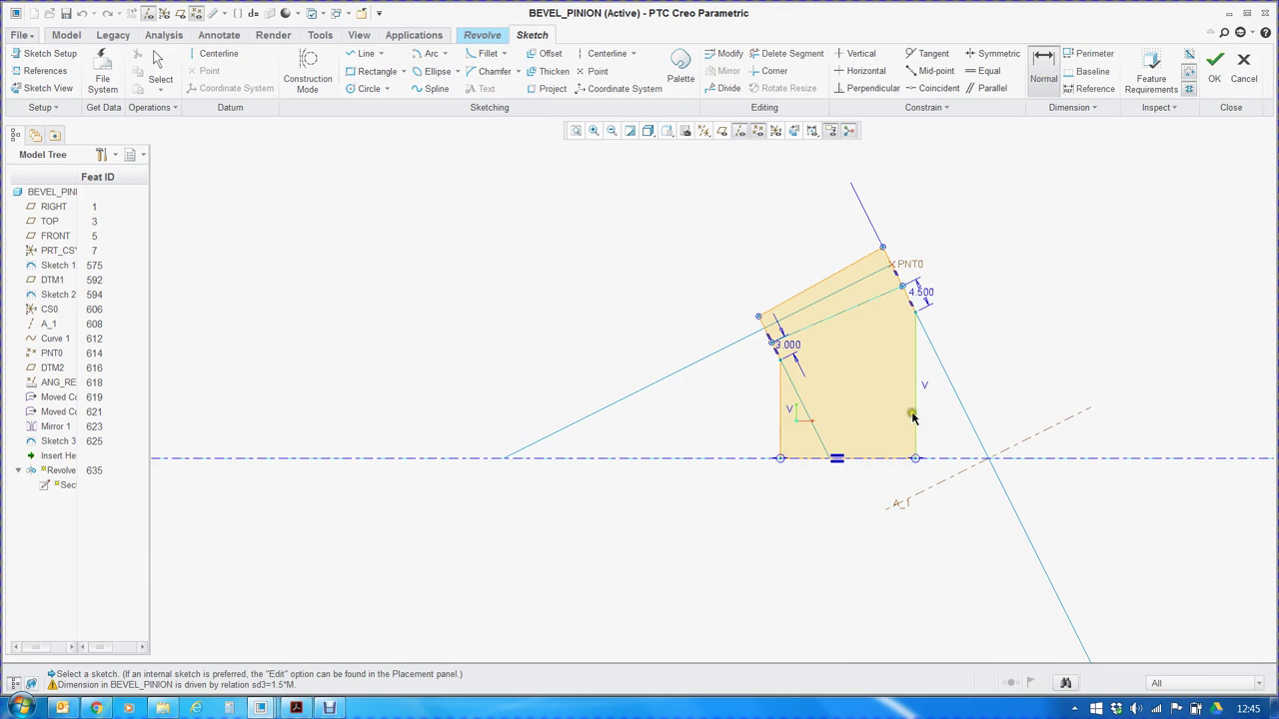
# Cancel the conflicting 90° angle dimension and add the centerline end point as a reference.
pyautogui.click(504, 459)
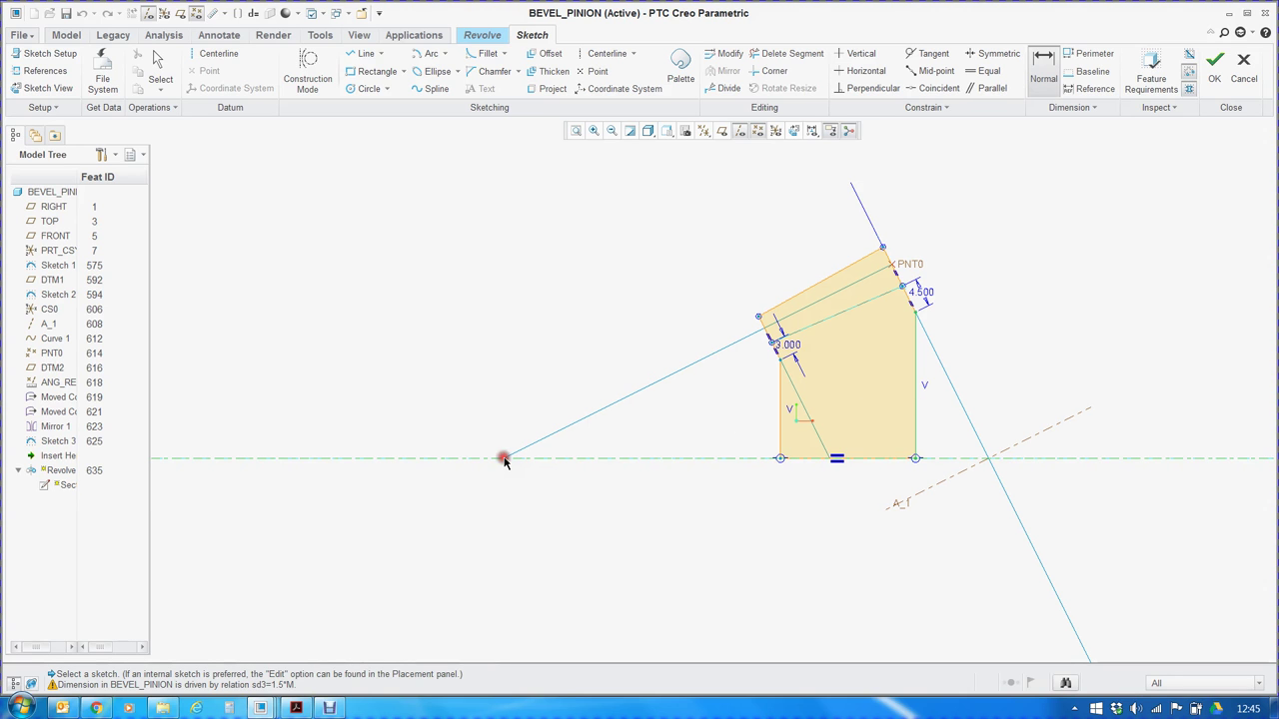
pyautogui.middleClick(770, 499)
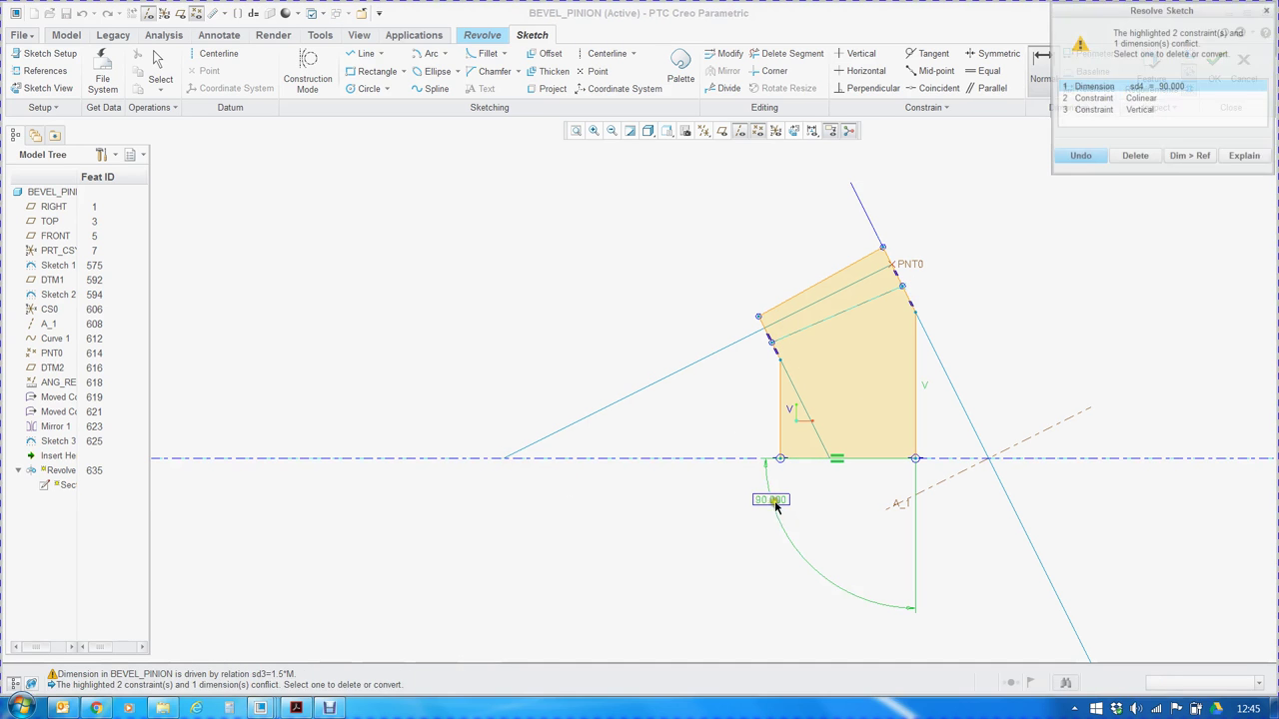
pyautogui.click(1088, 158)
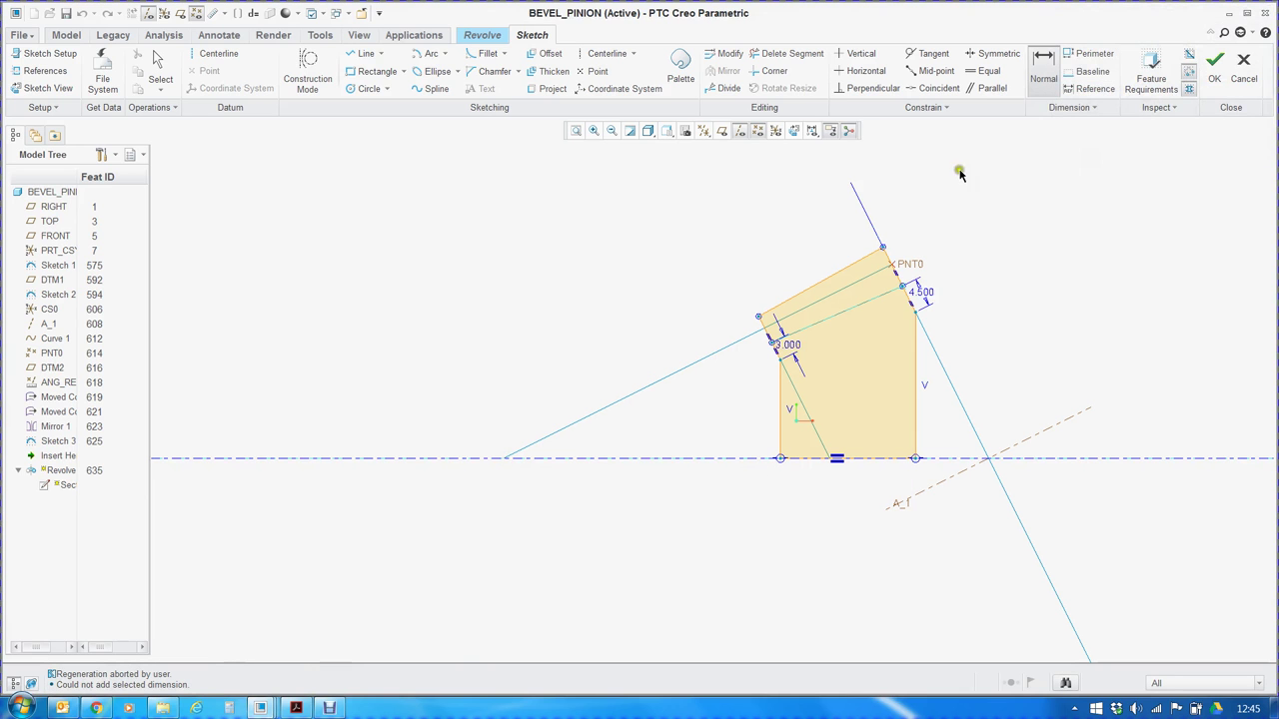
pyautogui.click(37, 72)
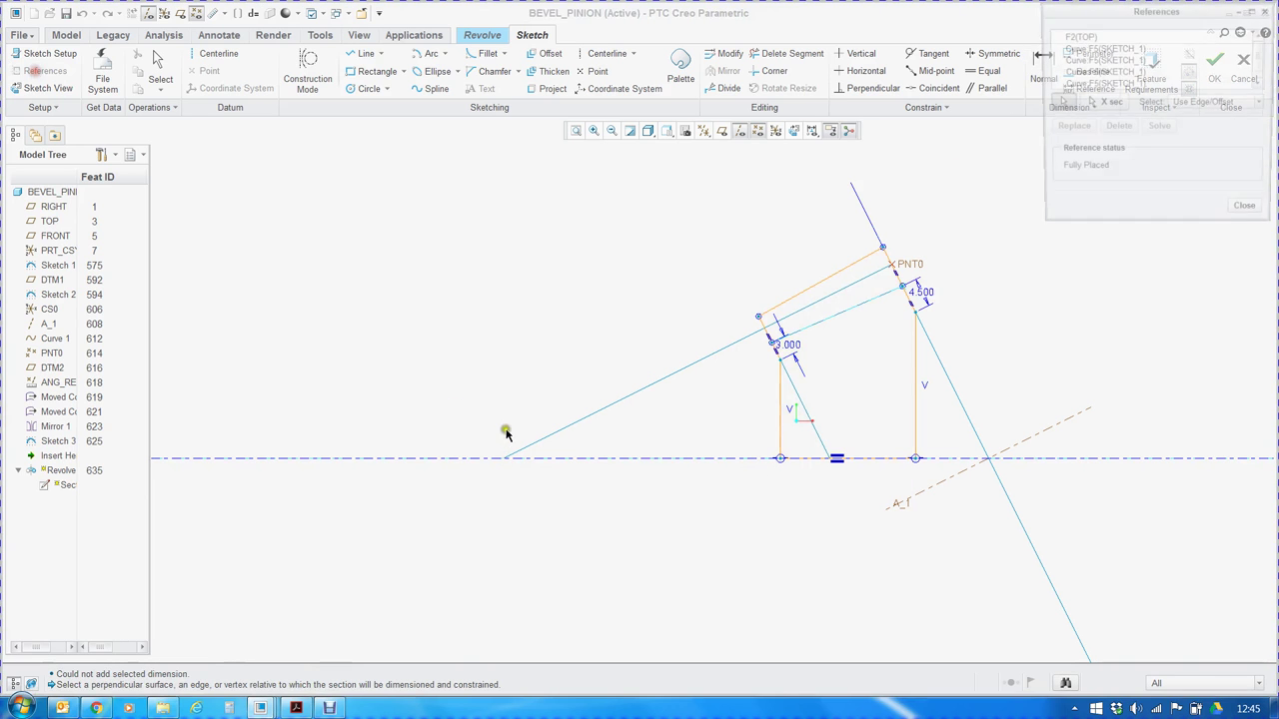
pyautogui.click(502, 456)
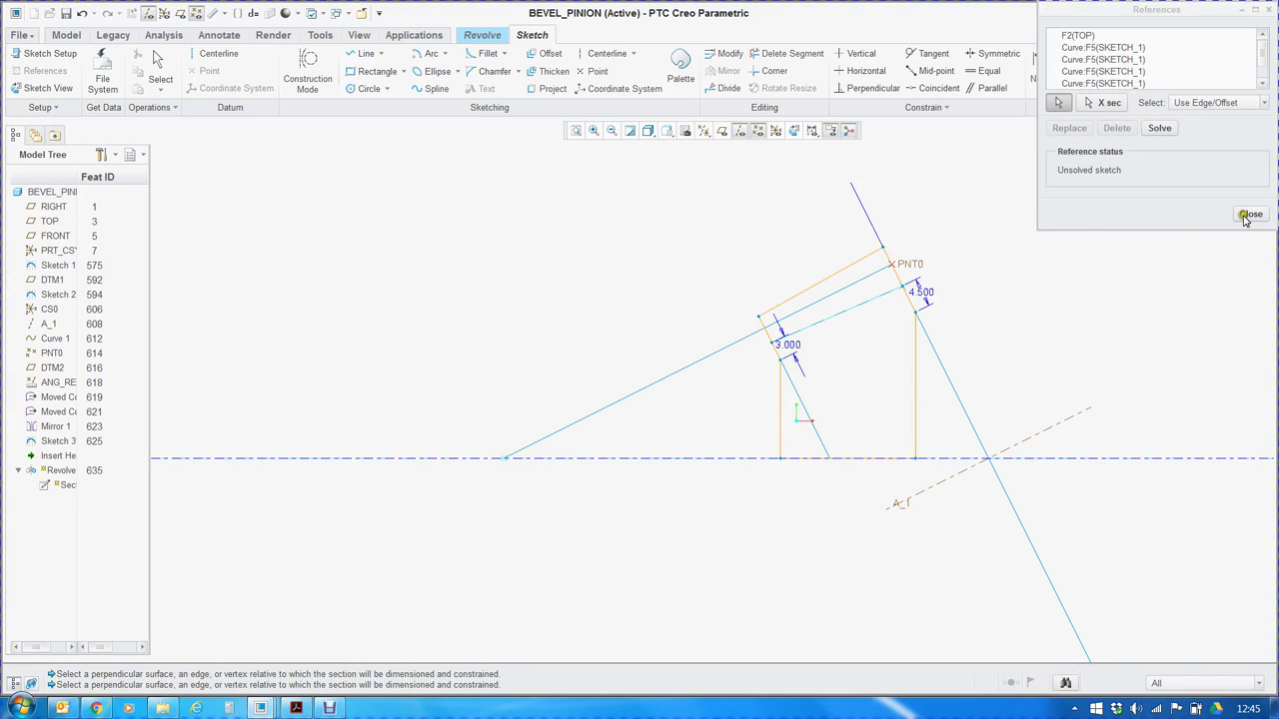
pyautogui.click(1249, 214)
# Add a (63.690) reference dimension from the centerline end to the right edge and finish the sketch.
pyautogui.click(1091, 89)
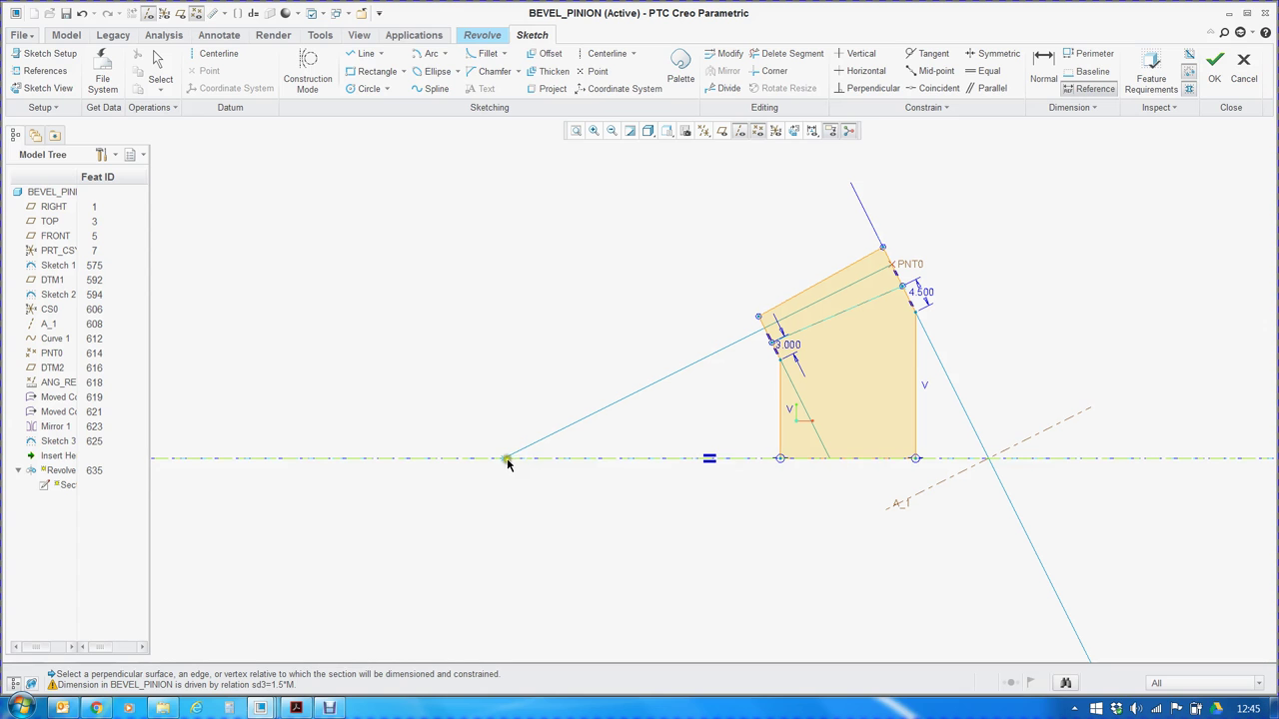
pyautogui.click(921, 433)
pyautogui.scroll(-1, 737, 493)
pyautogui.middleClick(736, 490)
pyautogui.scroll(2, 734, 494)
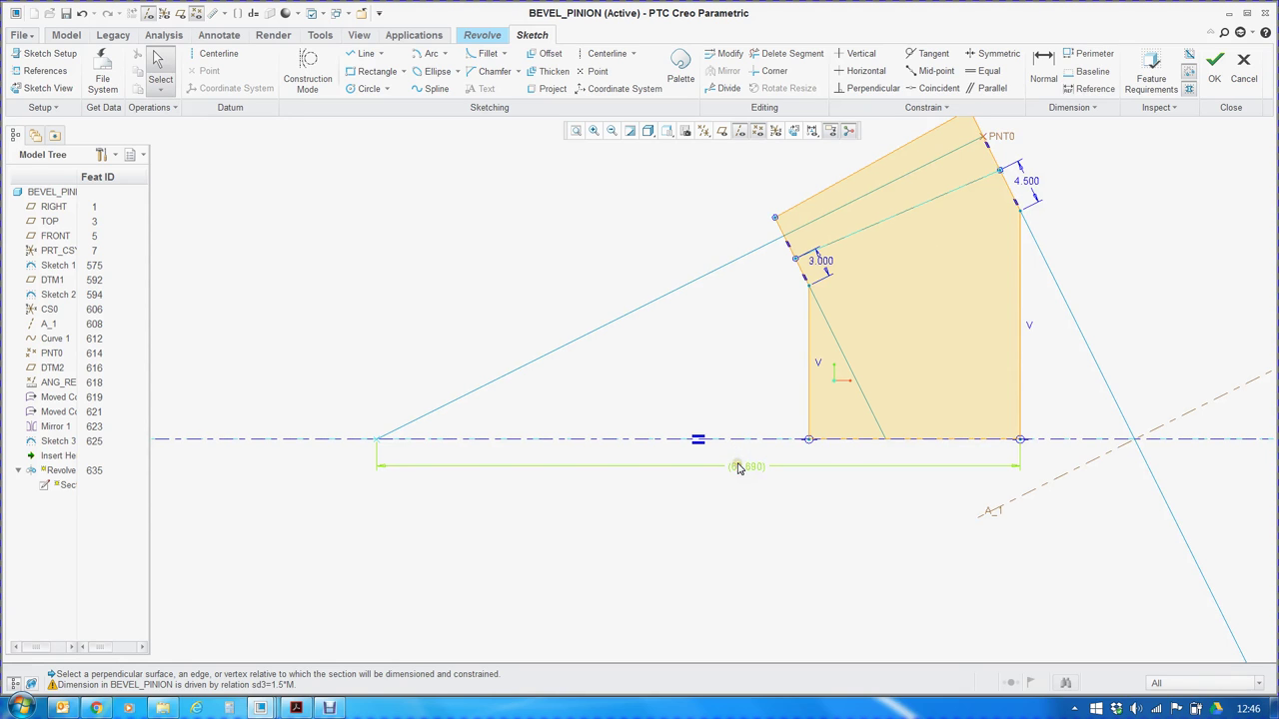
pyautogui.click(752, 440)
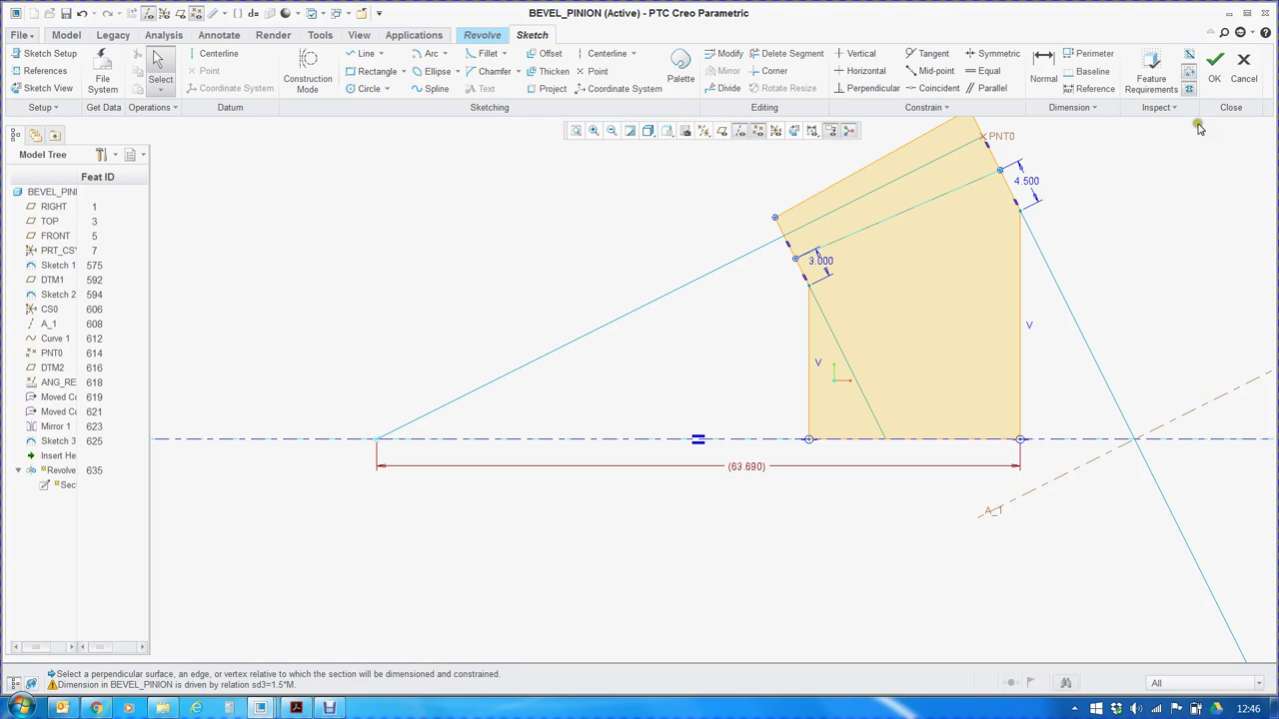
pyautogui.click(1214, 70)
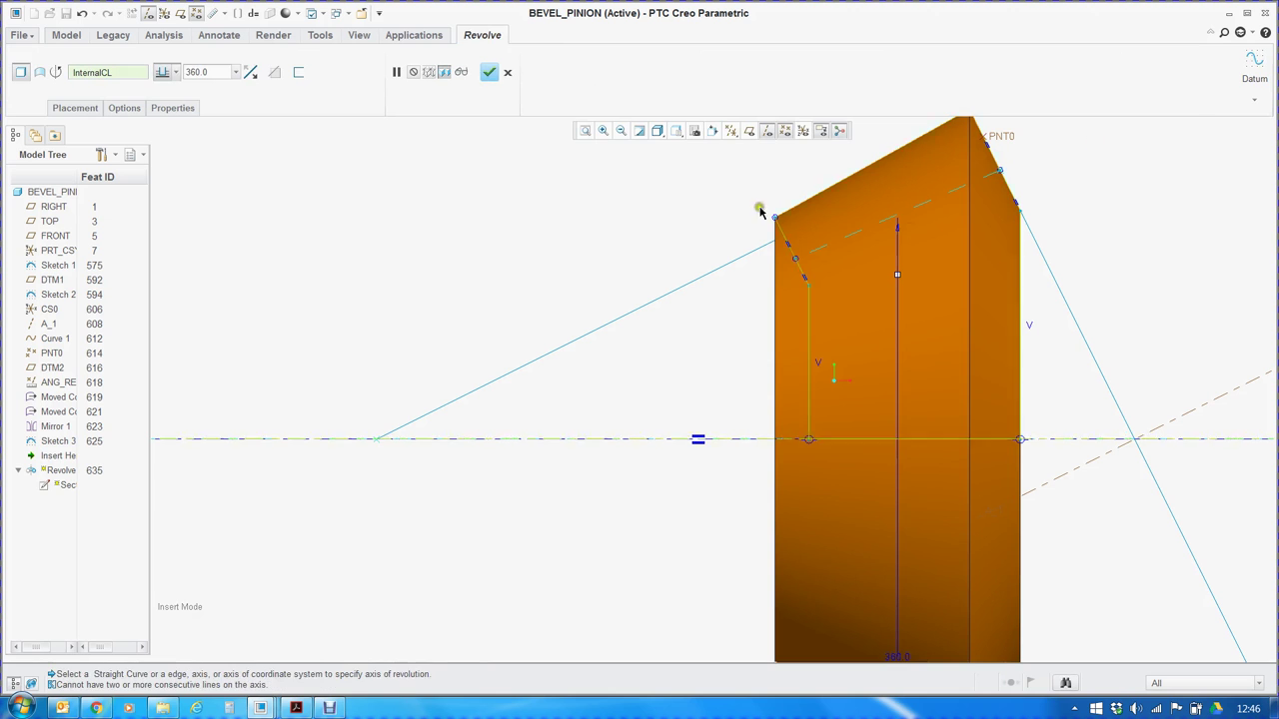
# Accept Revolve 1 and roll the model past Pattern 1 so the teeth regenerate.
pyautogui.click(489, 74)
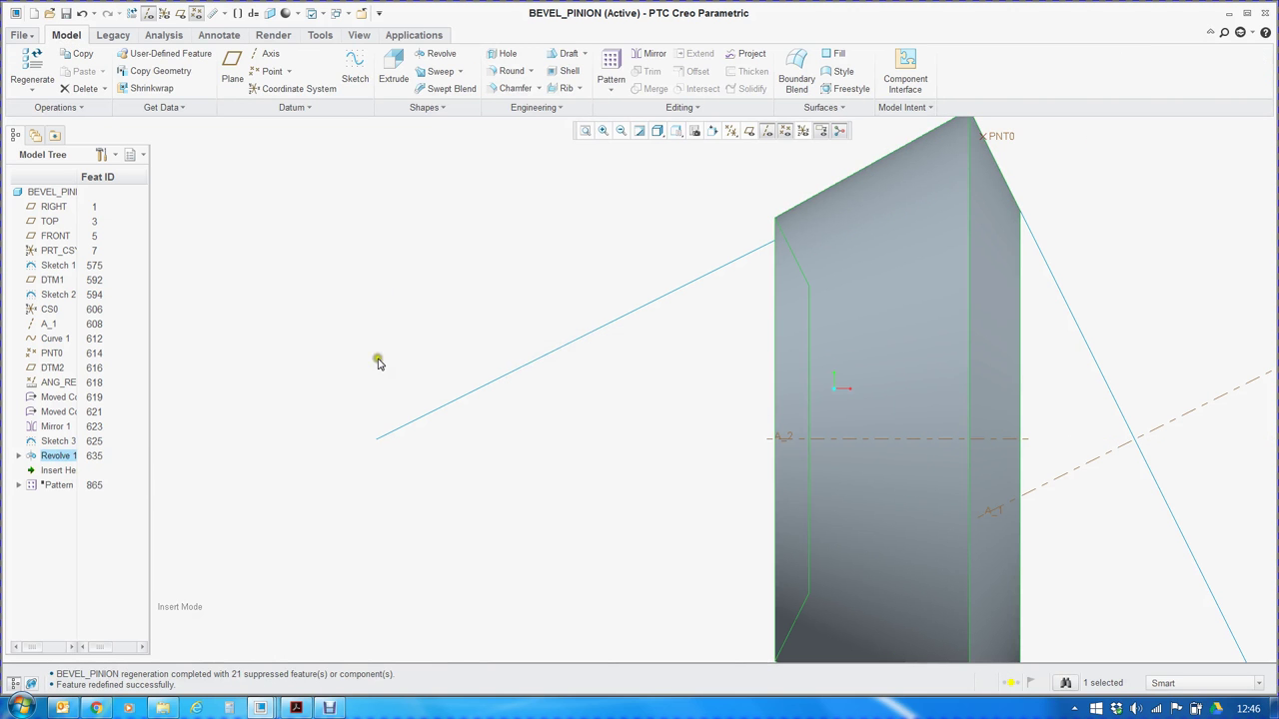
pyautogui.moveTo(55, 476); pyautogui.dragTo(55, 482)
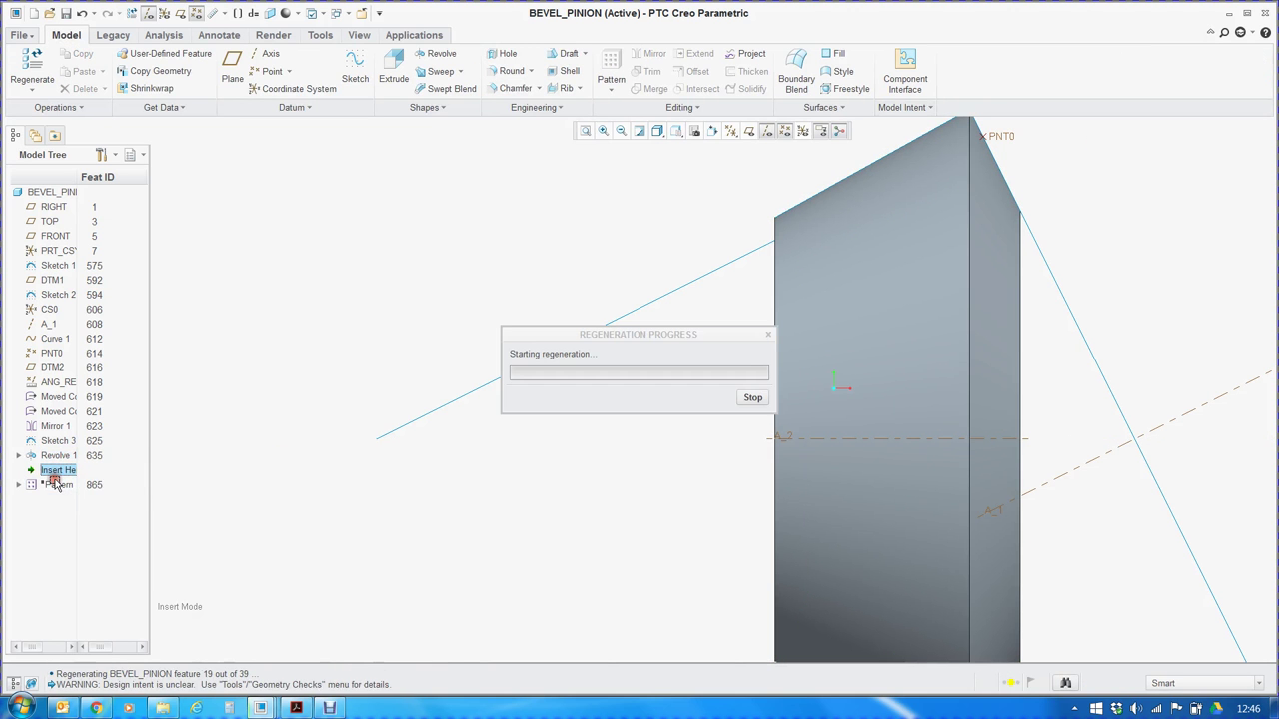
pyautogui.scroll(4, 526, 339)
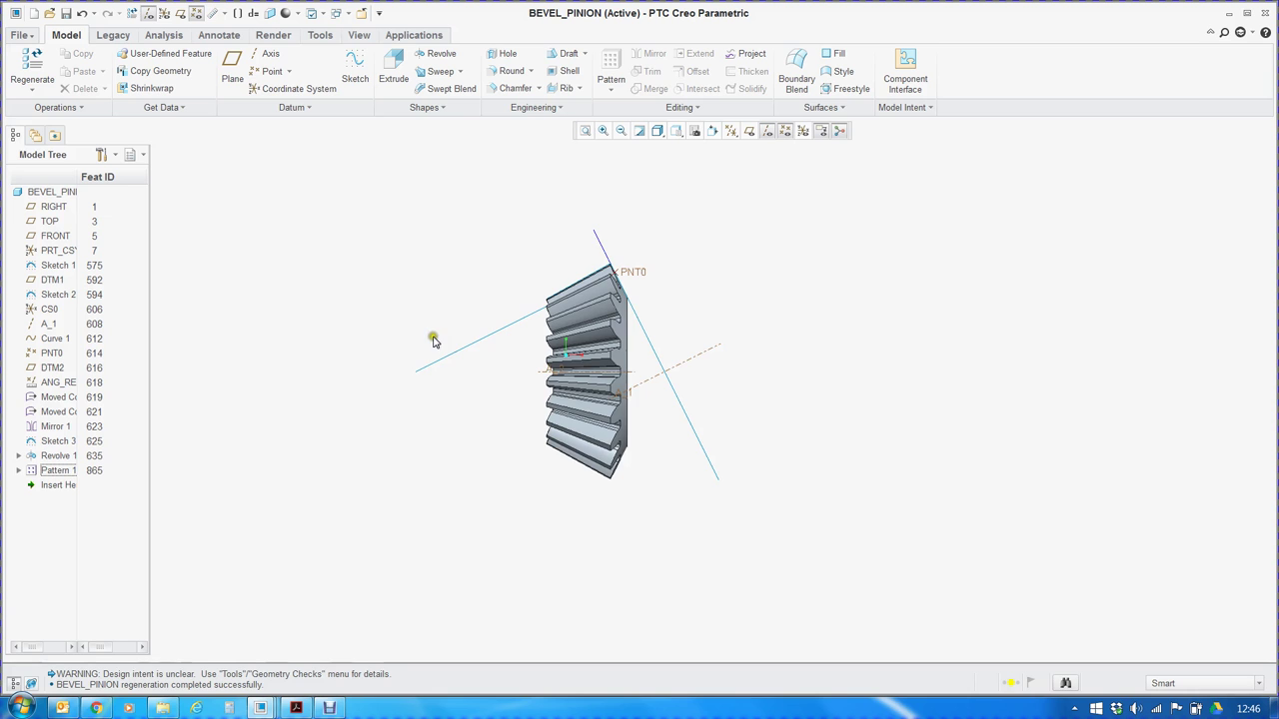
pyautogui.moveTo(434, 337); pyautogui.dragTo(756, 317, button='middle')
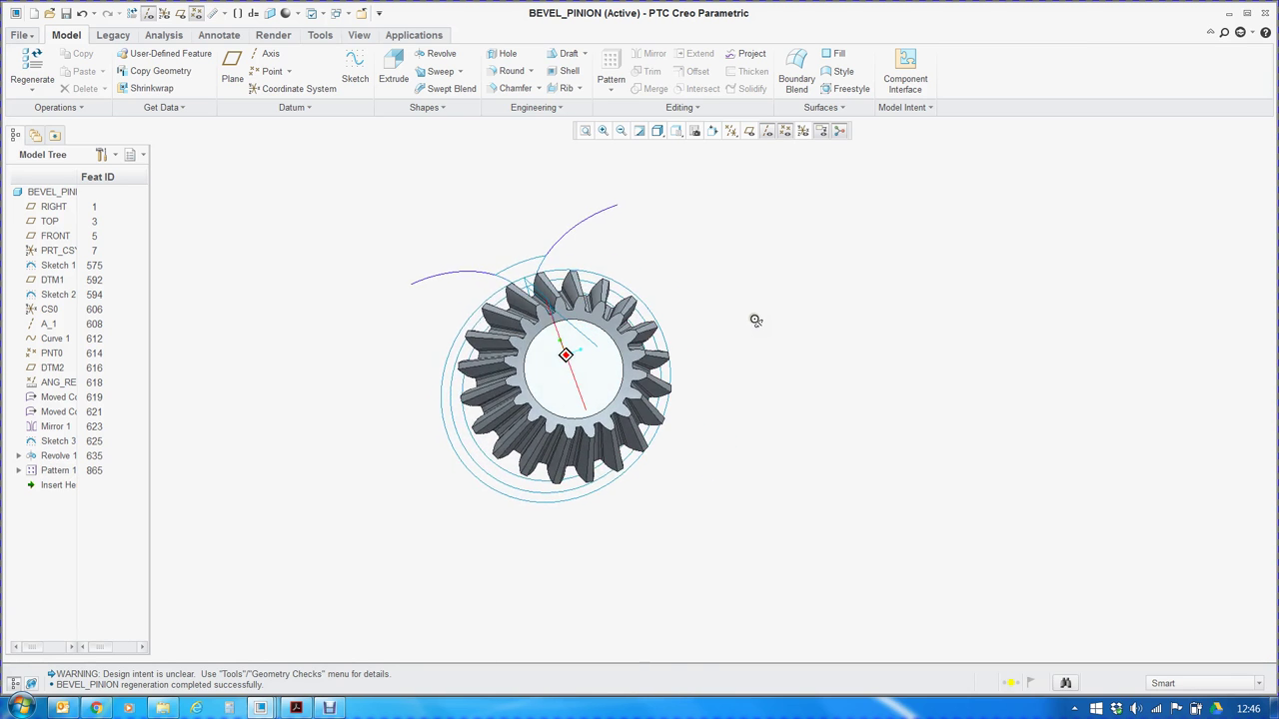
pyautogui.click(18, 471)
# Reopen the first tooth Sweep in Pattern 1 with Edit Definition.
pyautogui.click(64, 485)
pyautogui.rightClick(63, 487)
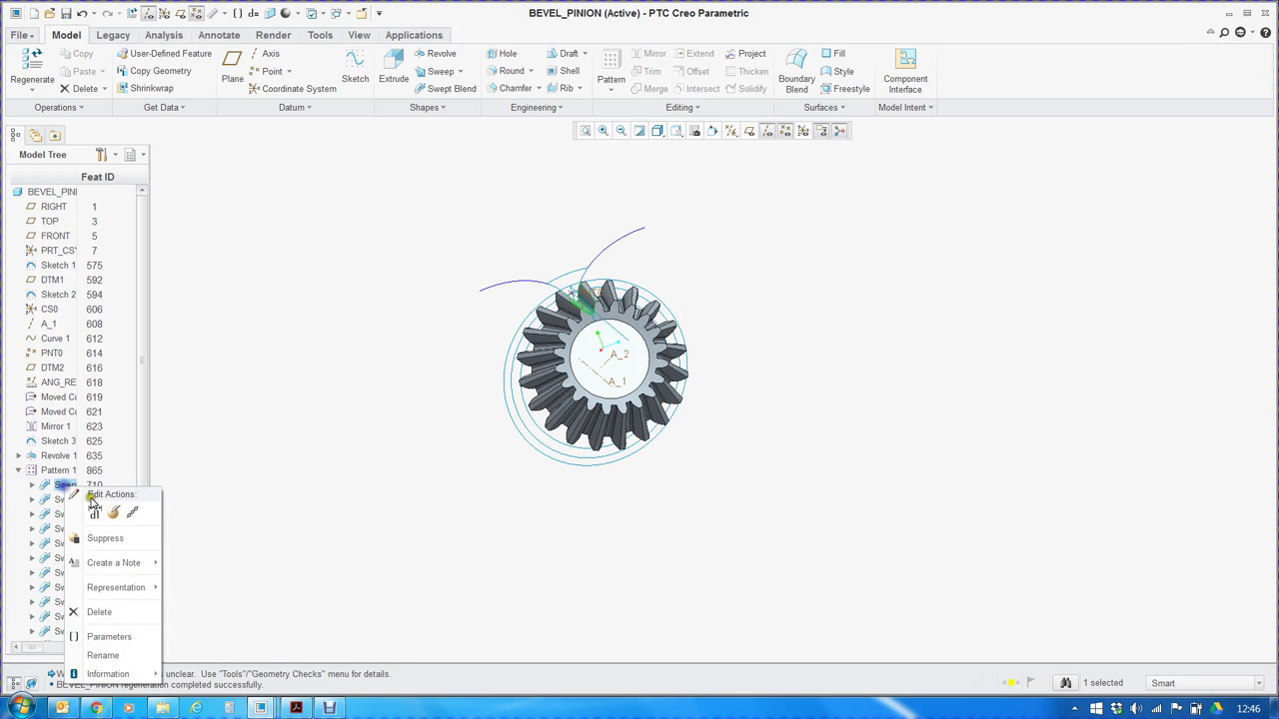
pyautogui.click(104, 511)
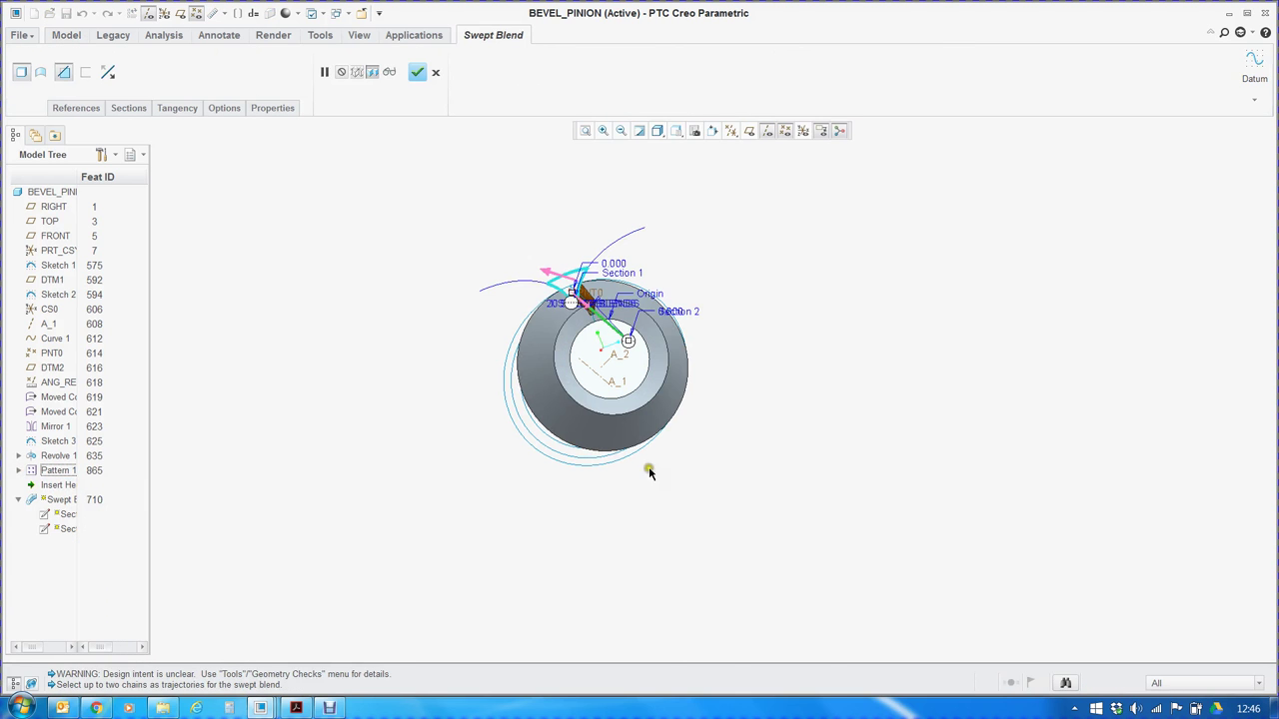
pyautogui.scroll(5, 602, 310)
pyautogui.scroll(-3, 719, 333)
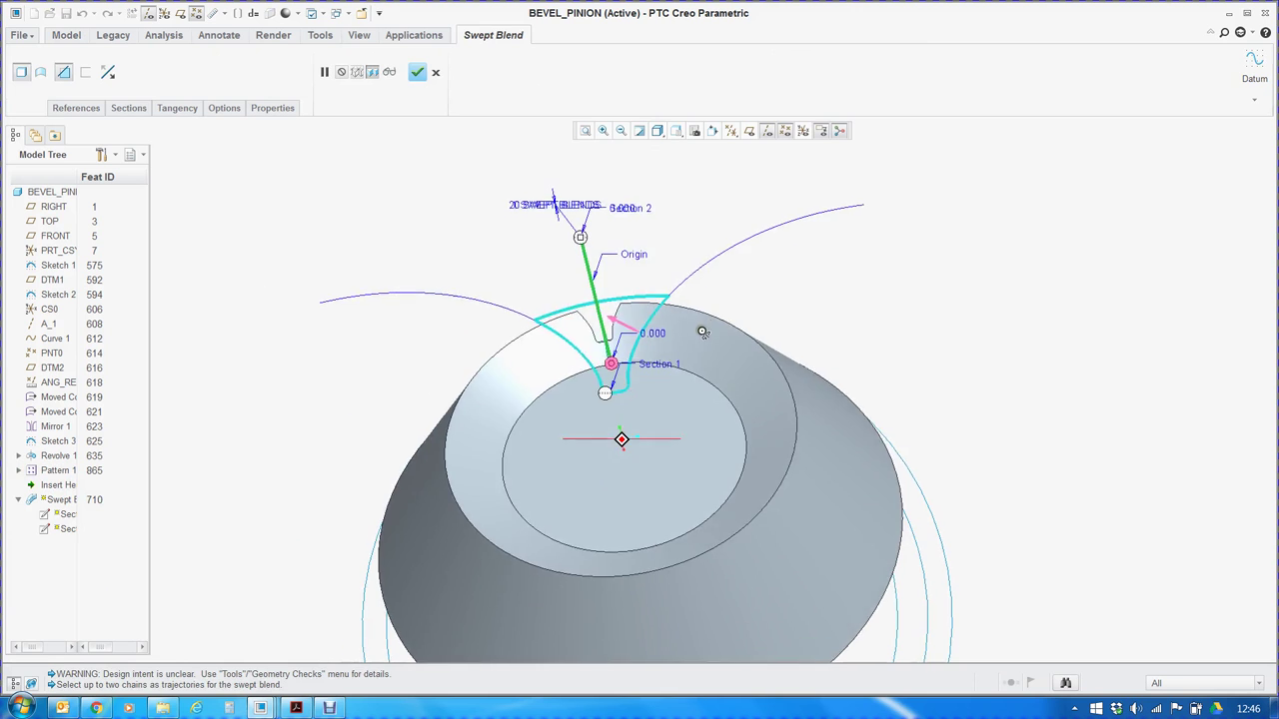
pyautogui.scroll(3, 686, 370)
pyautogui.moveTo(686, 369); pyautogui.dragTo(690, 371, button='middle')
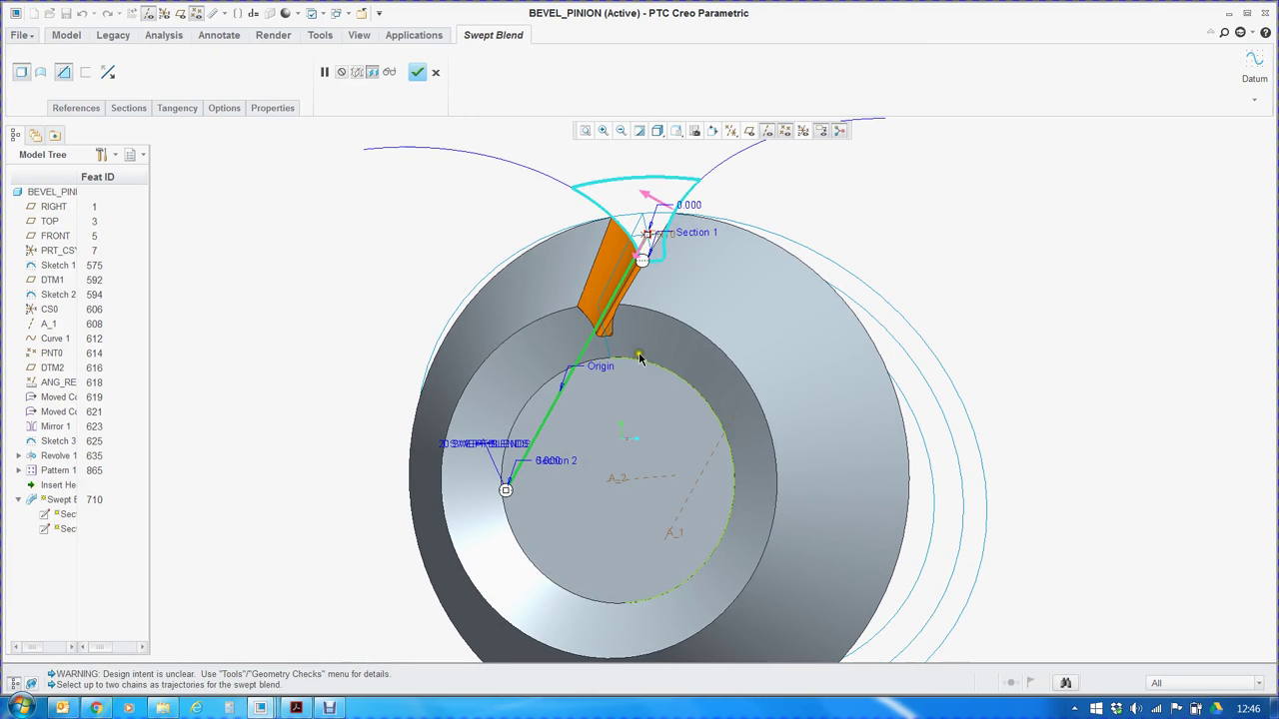
# Show the swept blend's Origin trajectory references and orbit to view the tooth along the cone.
pyautogui.click(73, 108)
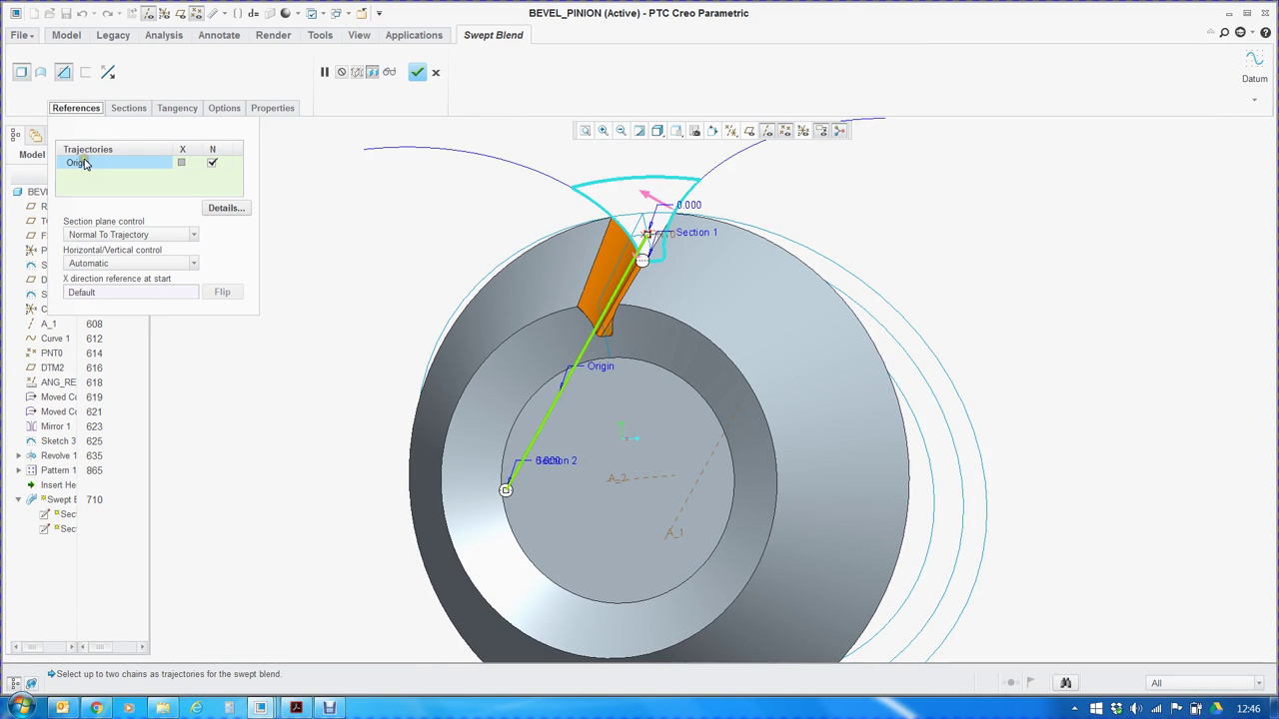
pyautogui.scroll(2, 634, 279)
pyautogui.moveTo(634, 280); pyautogui.dragTo(699, 321, button='middle')
pyautogui.scroll(3, 505, 397)
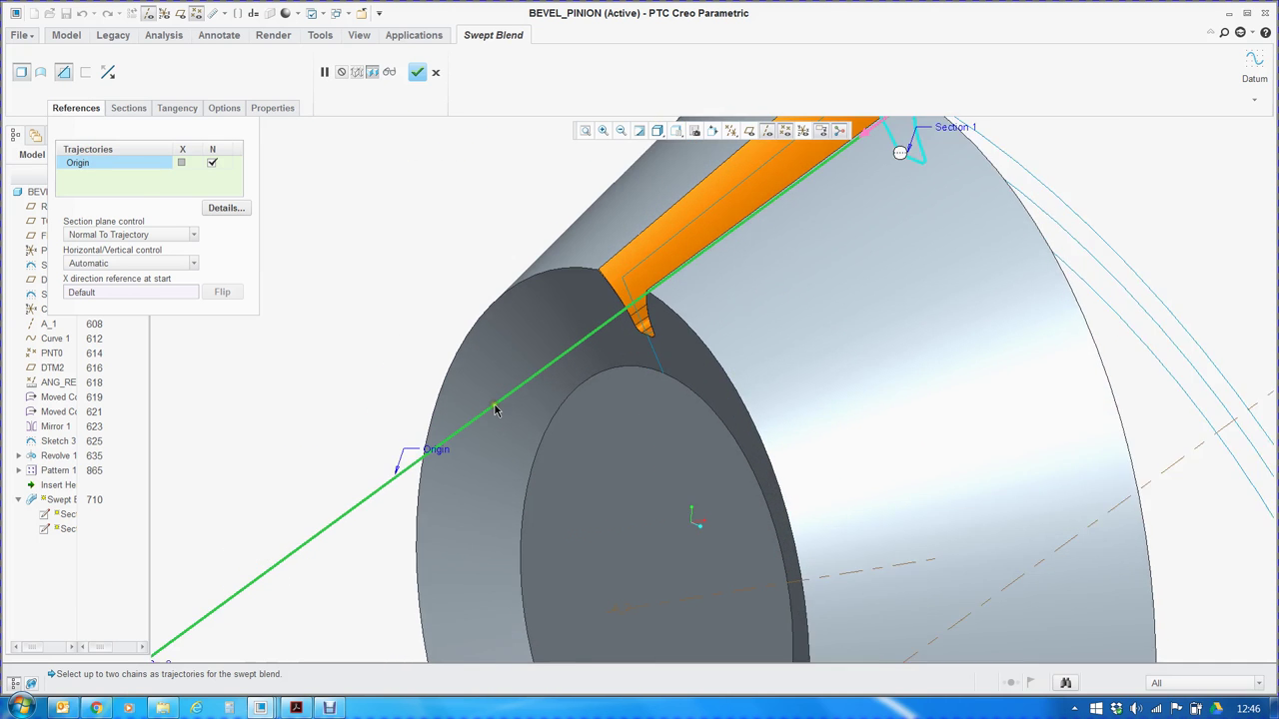
pyautogui.scroll(-3, 588, 332)
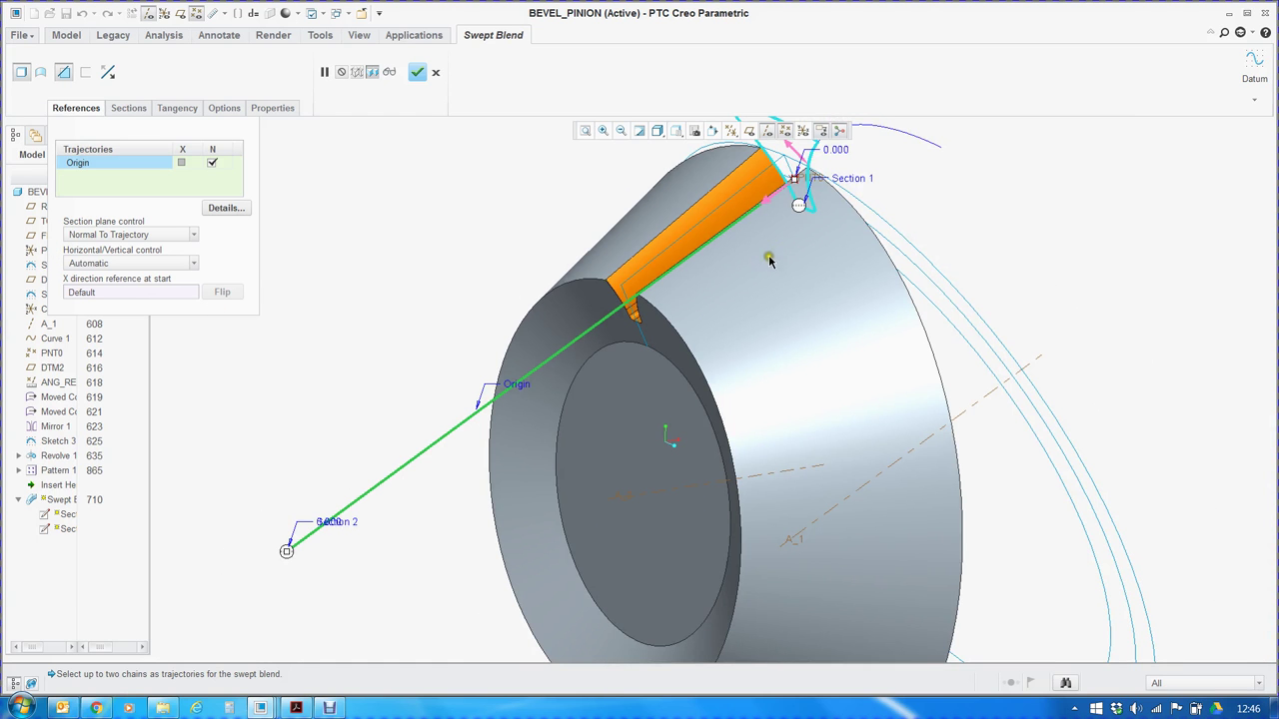
pyautogui.moveTo(765, 253); pyautogui.dragTo(804, 275, button='middle')
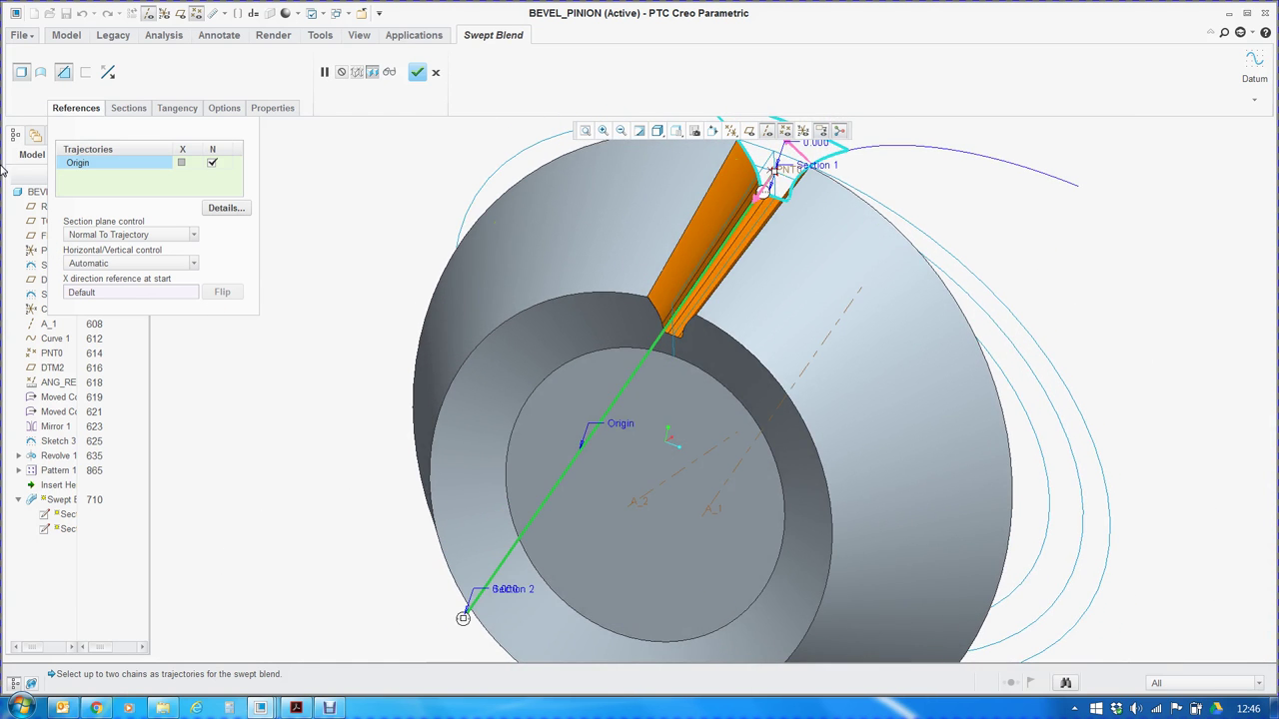
# Re-sketch Section 1 of the swept blend using projected model edges.
pyautogui.click(130, 108)
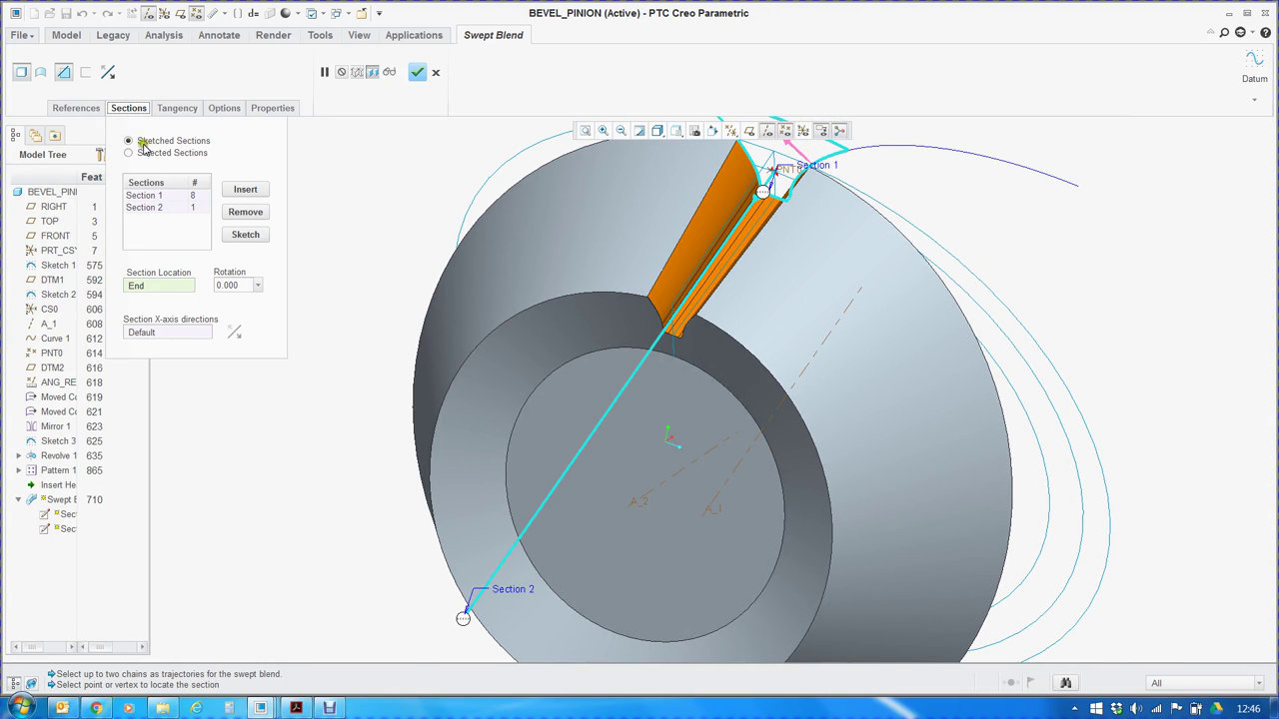
pyautogui.click(141, 197)
pyautogui.click(141, 198)
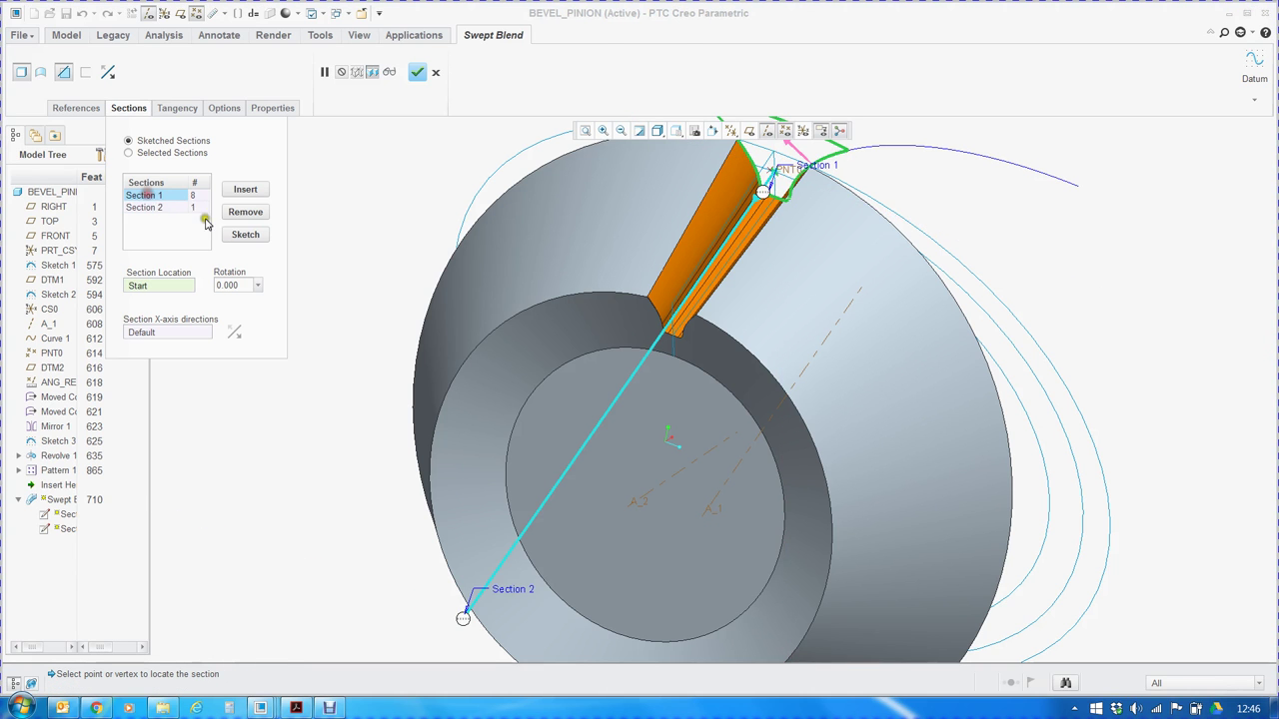
pyautogui.click(244, 234)
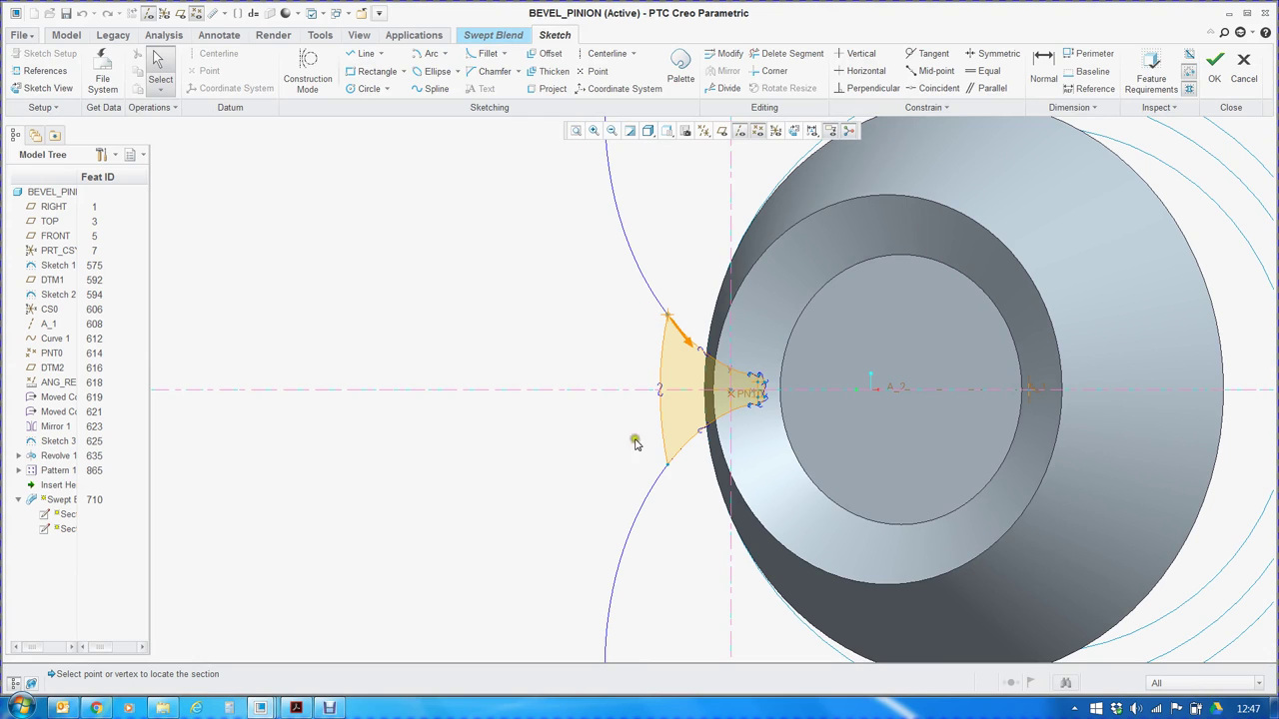
pyautogui.click(548, 89)
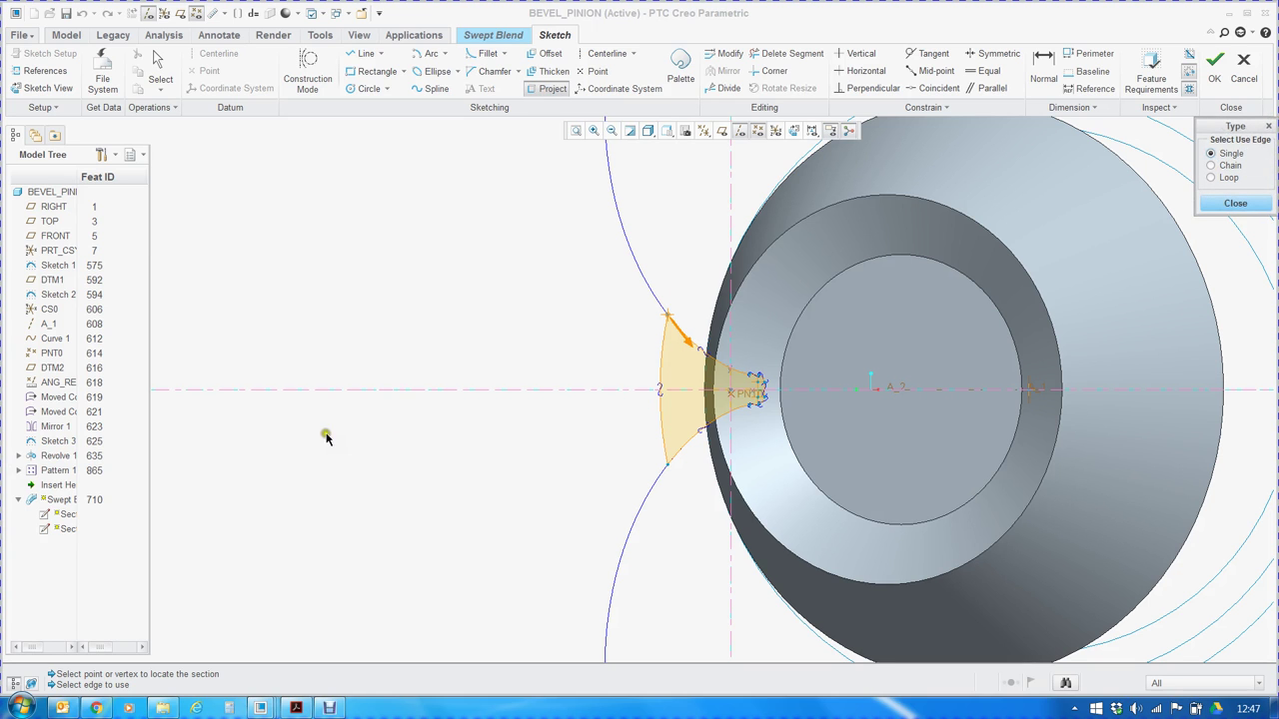
pyautogui.click(1235, 204)
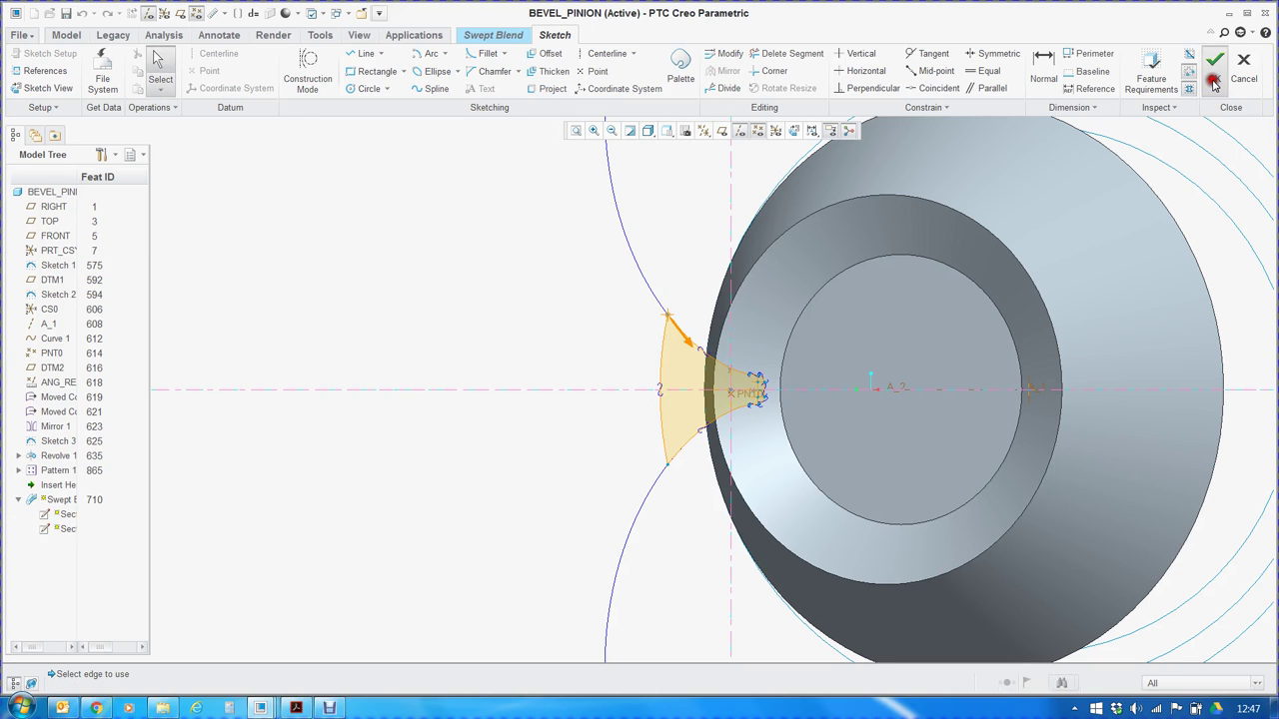
pyautogui.click(1214, 70)
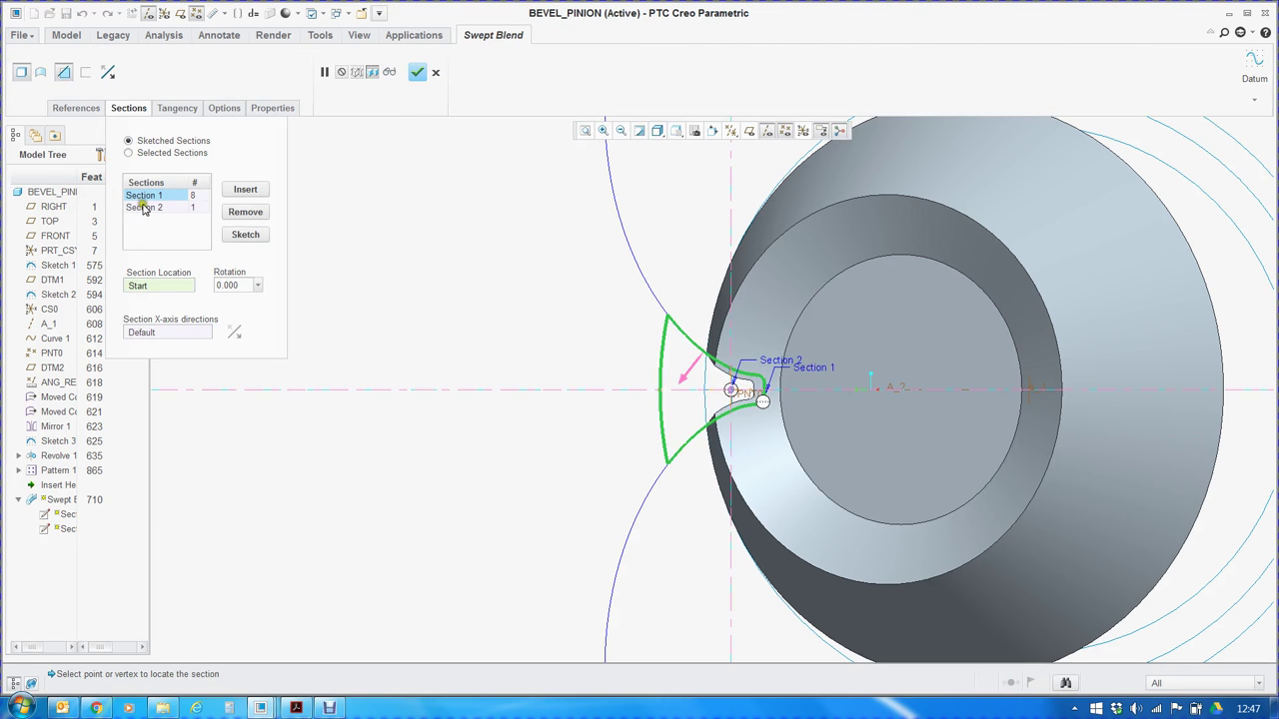
# Re-sketch Section 2, the point section, and complete the swept blend cut.
pyautogui.click(144, 207)
pyautogui.click(245, 236)
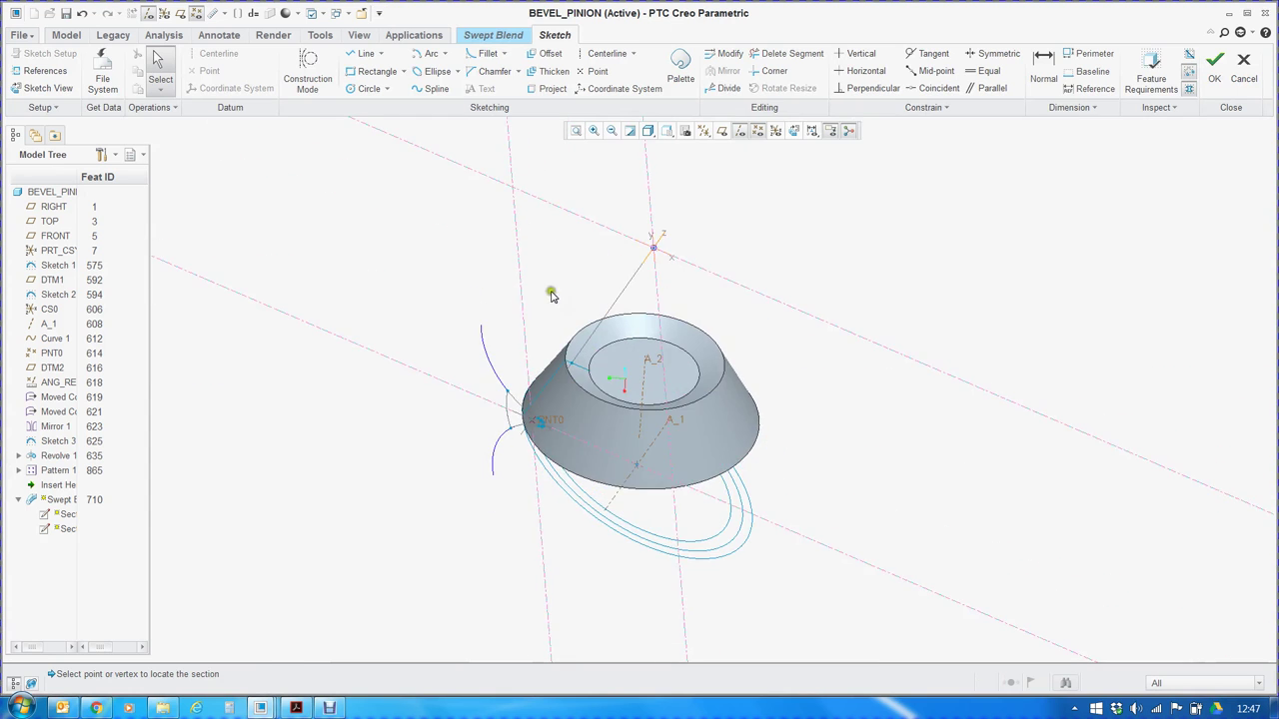
pyautogui.scroll(3, 671, 244)
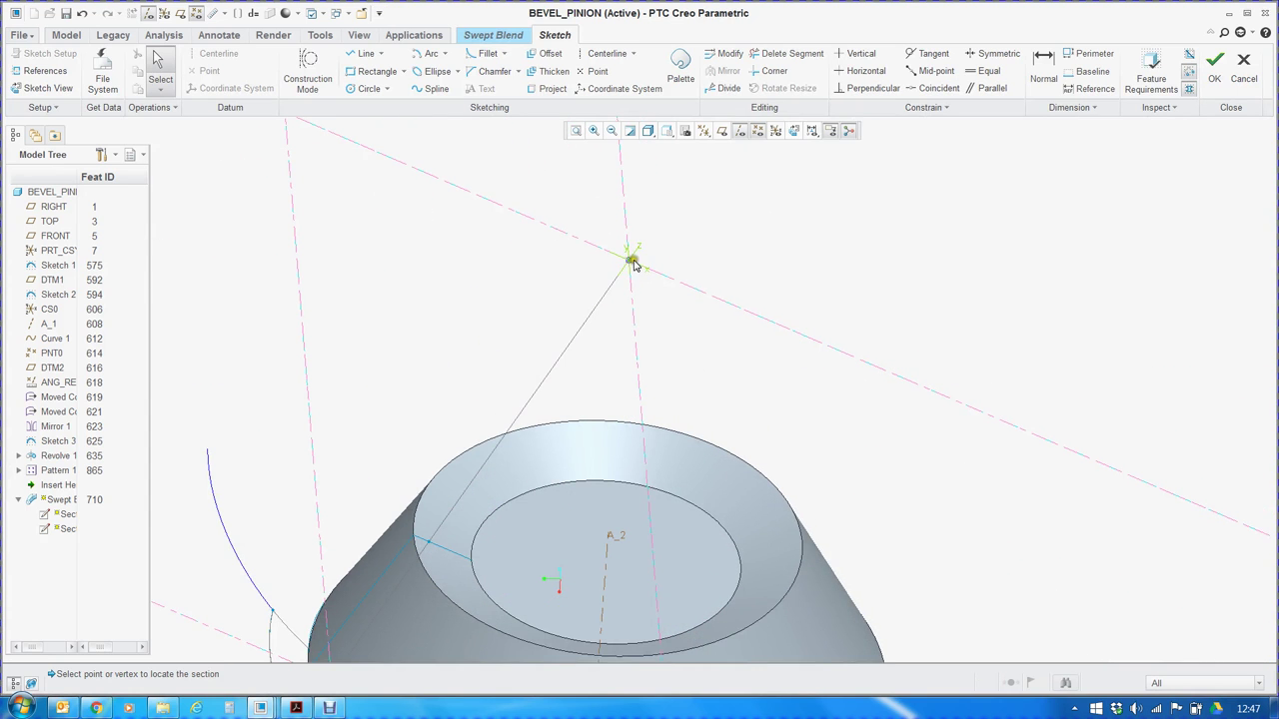
pyautogui.click(1214, 74)
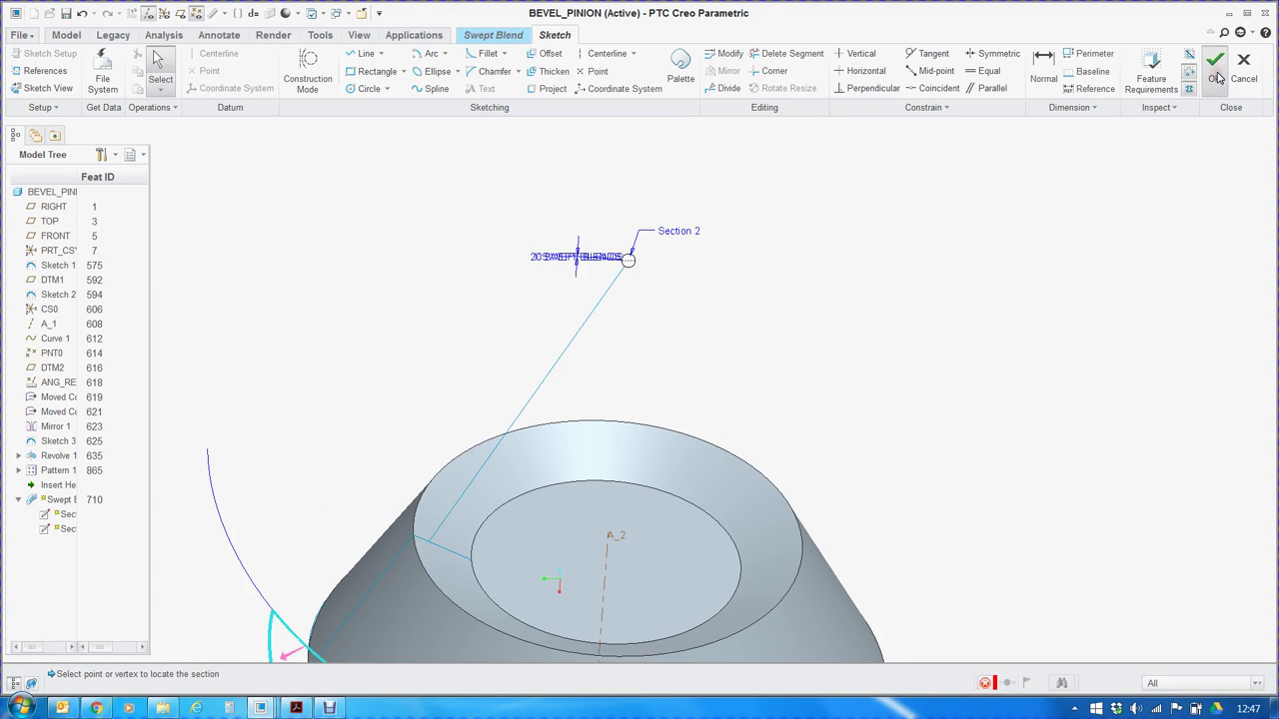
pyautogui.click(416, 73)
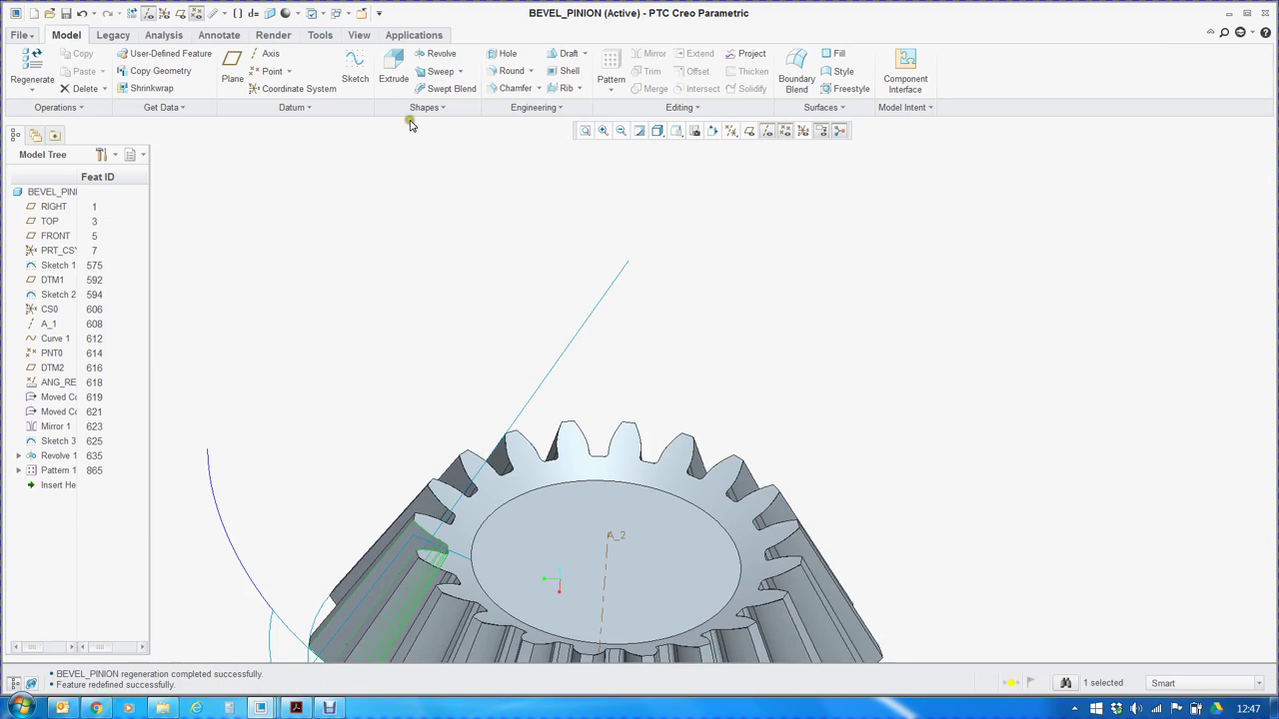
# Redefine Pattern 1 as a 20-member, 360.0° axis pattern and regenerate the teeth.
pyautogui.scroll(-3, 776, 273)
pyautogui.moveTo(776, 273); pyautogui.dragTo(770, 317, button='middle')
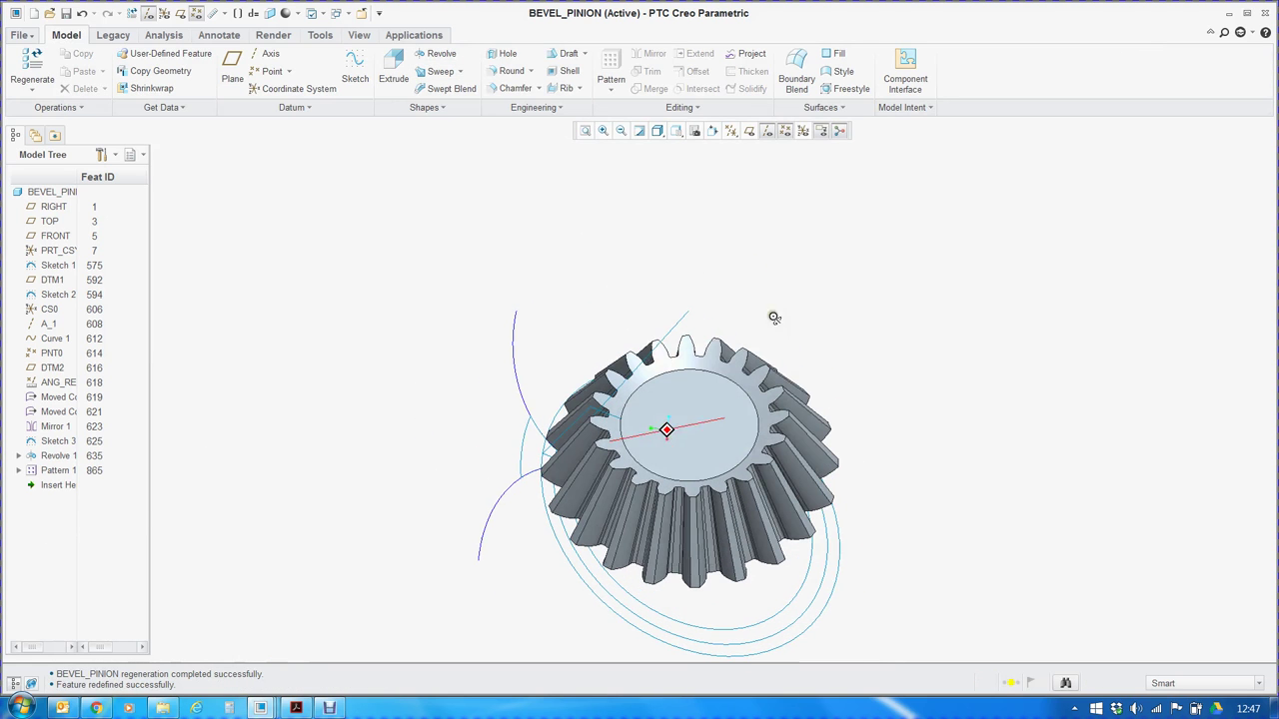
pyautogui.rightClick(57, 472)
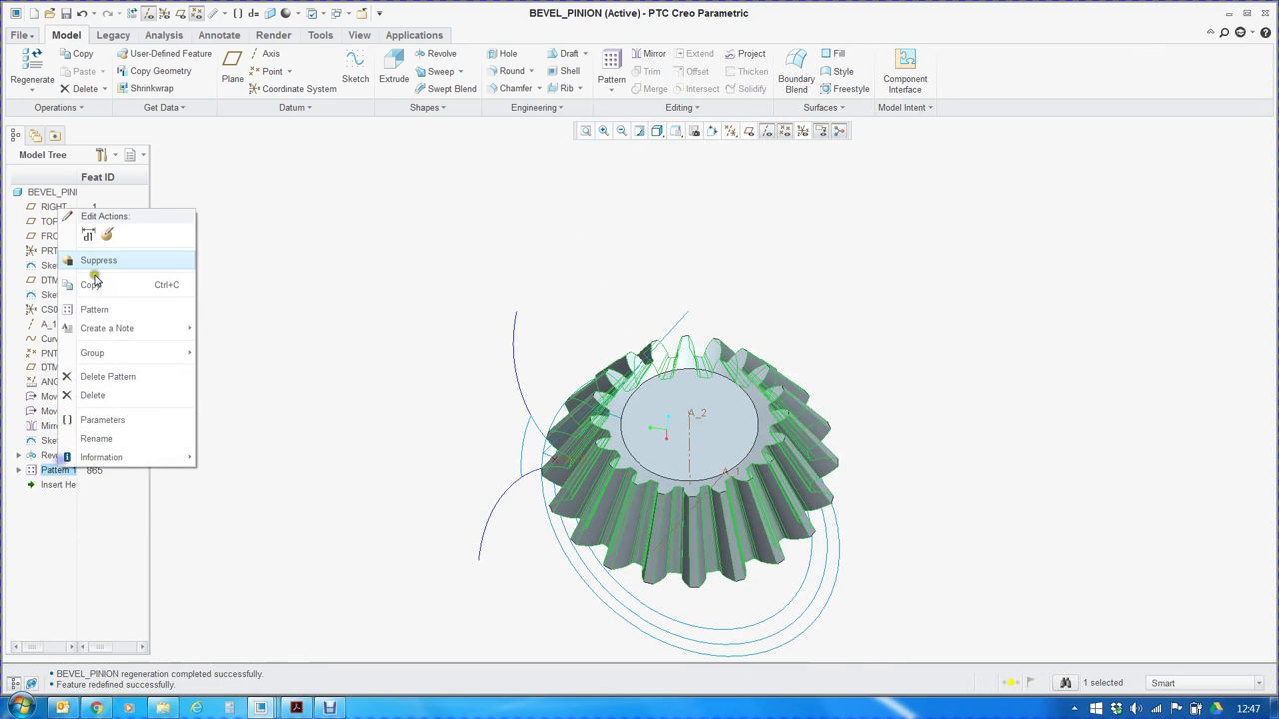
pyautogui.click(111, 242)
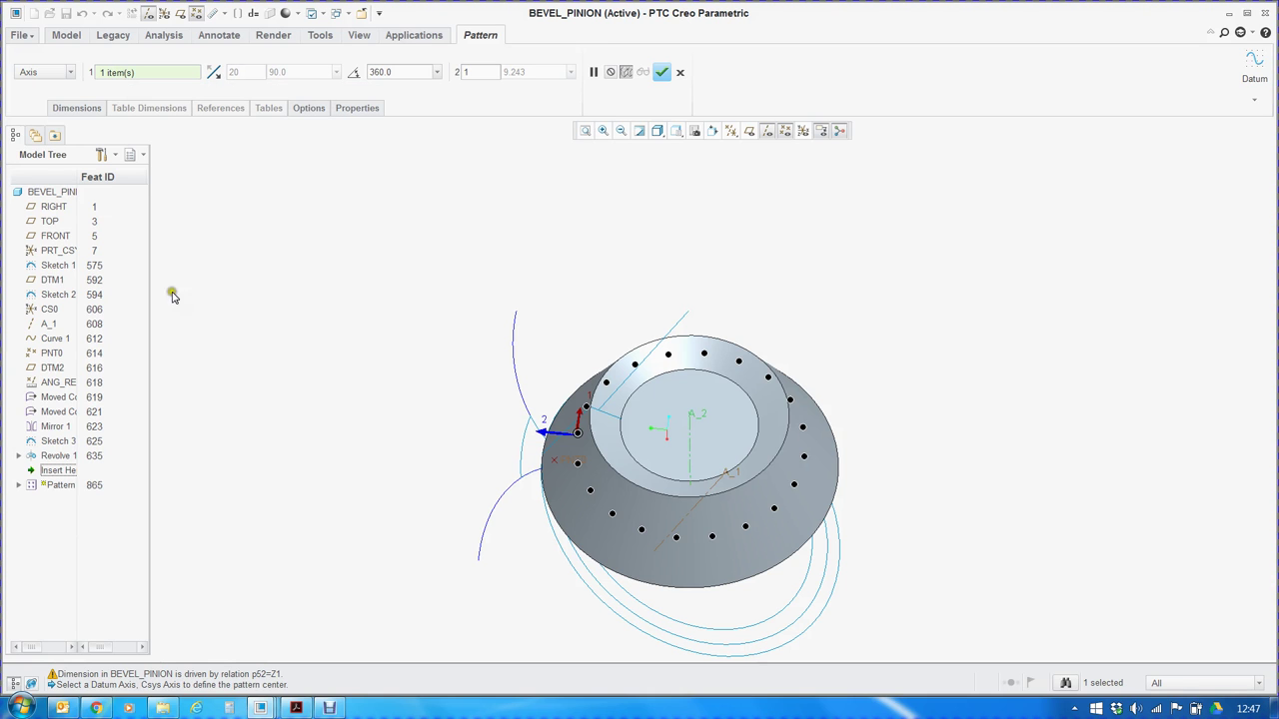
pyautogui.click(661, 72)
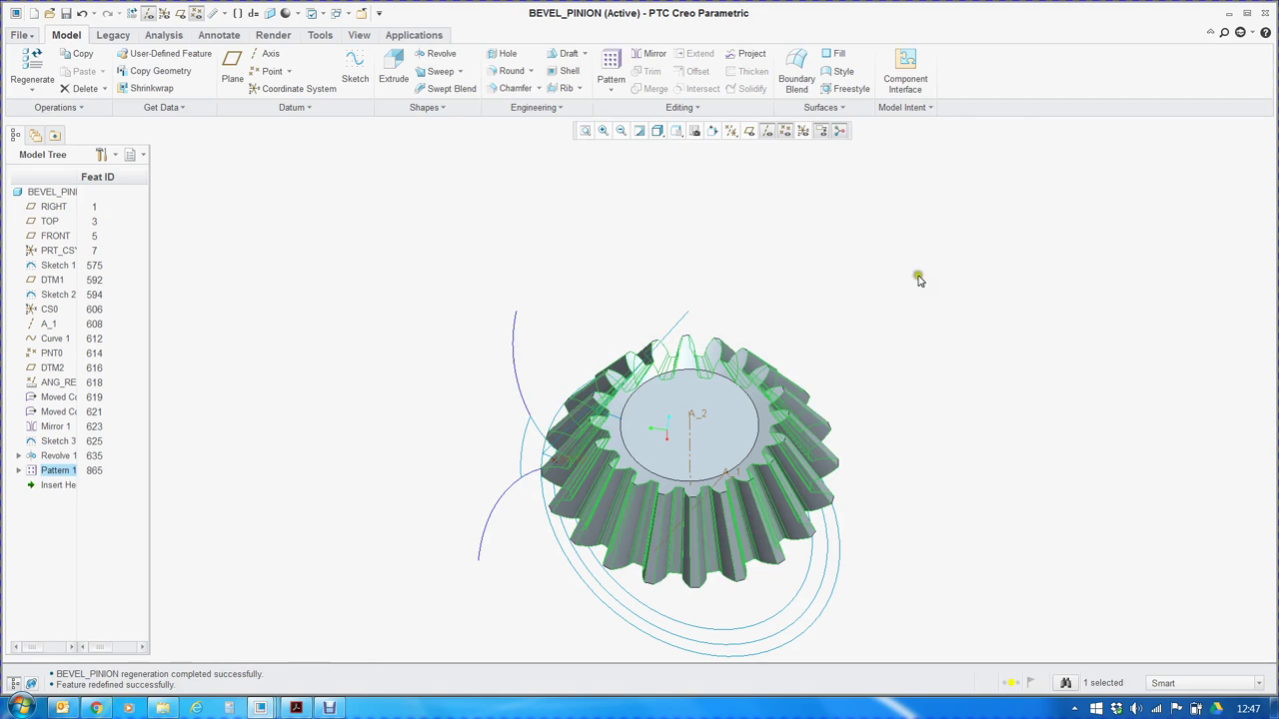
pyautogui.click(913, 108)
pyautogui.click(913, 201)
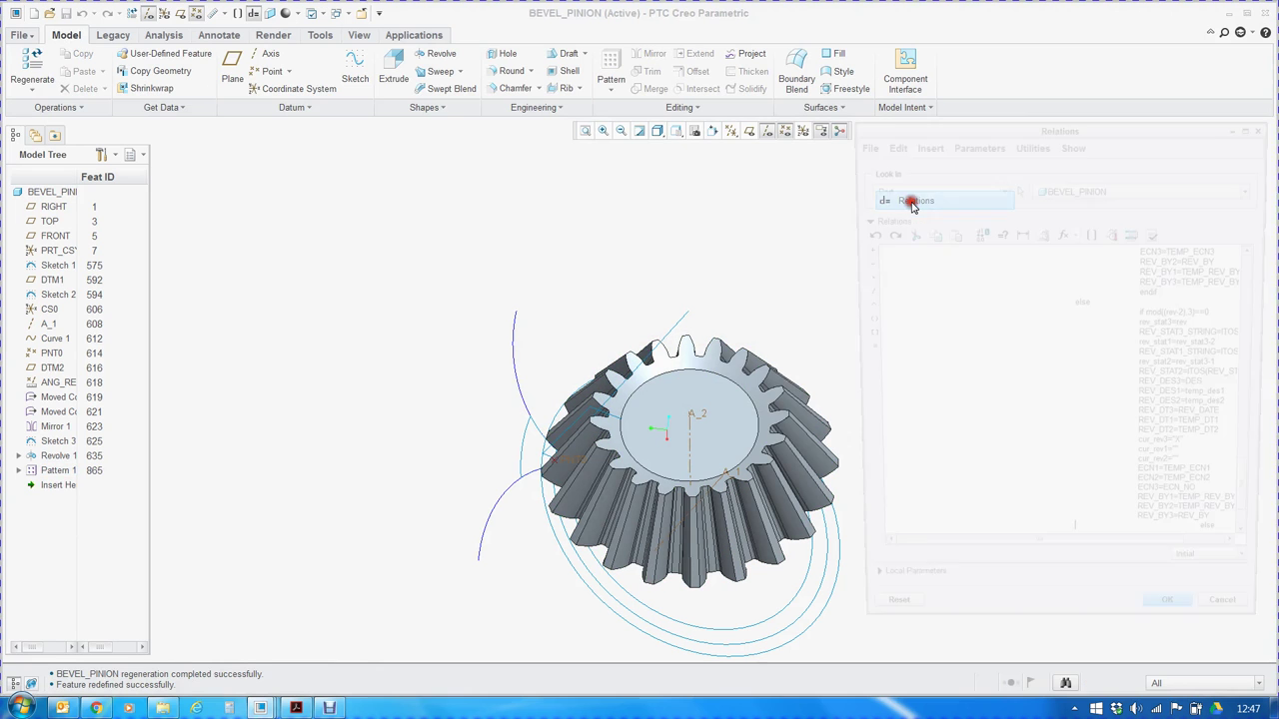
pyautogui.moveTo(911, 547); pyautogui.dragTo(865, 548)
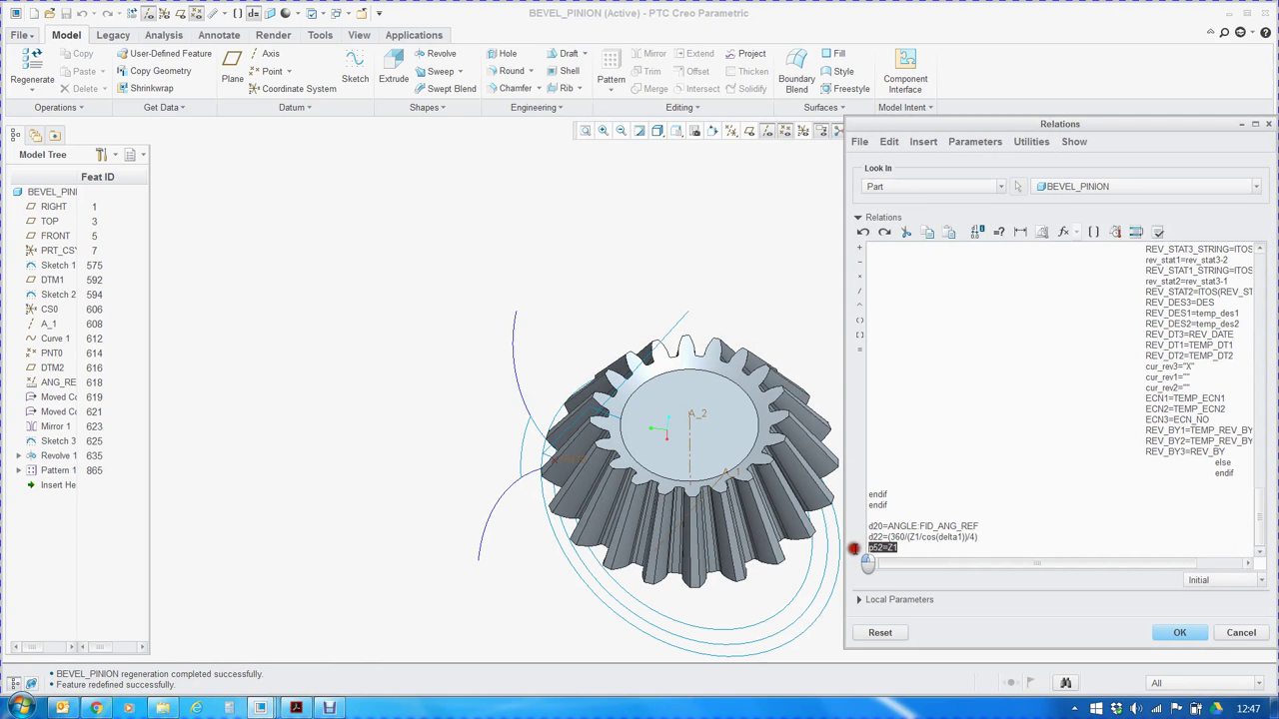
pyautogui.click(1178, 634)
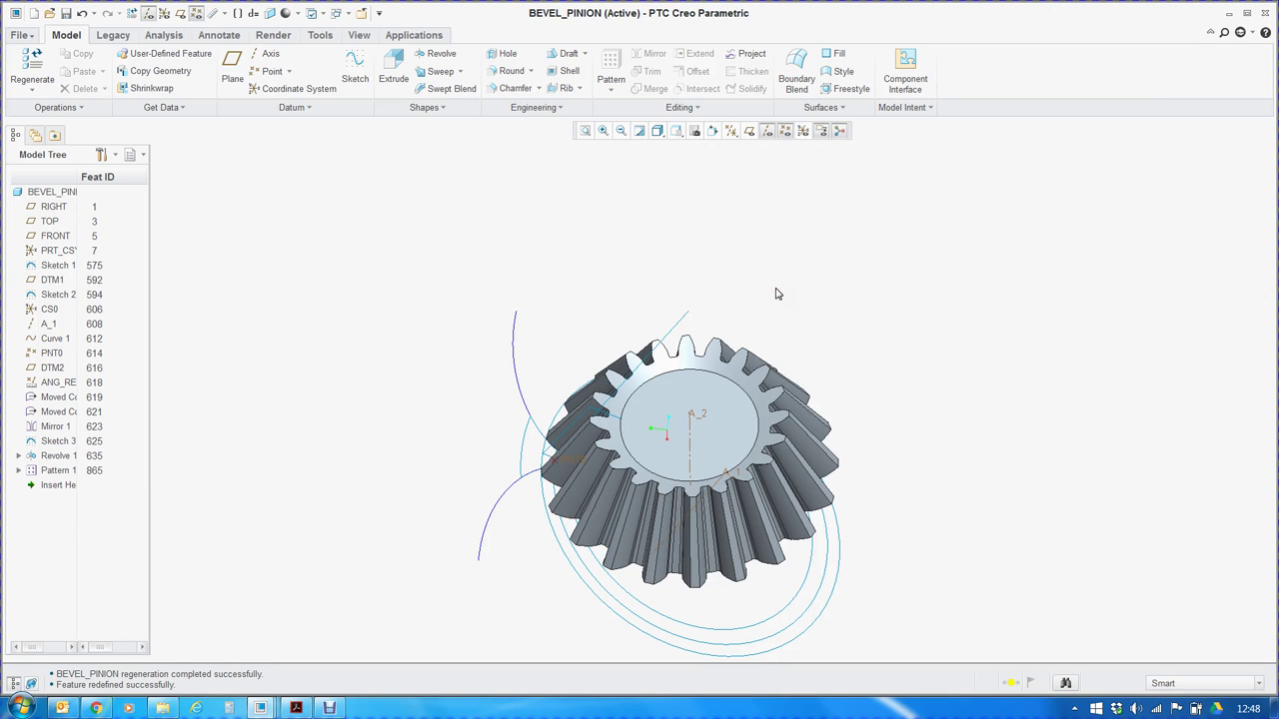
pyautogui.click(337, 13)
# Switch to BEVEL_CROWN.PRT with datum axes, datum points and annotations hidden.
pyautogui.click(404, 68)
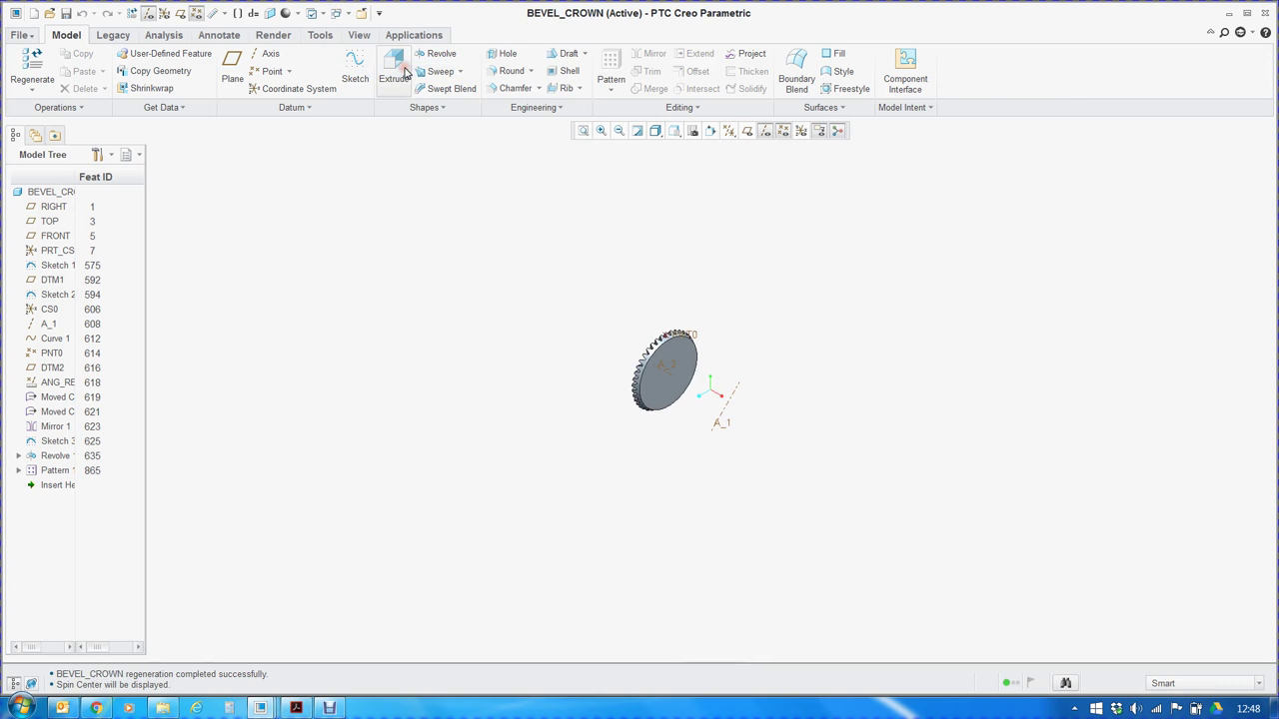
pyautogui.click(770, 132)
pyautogui.click(807, 131)
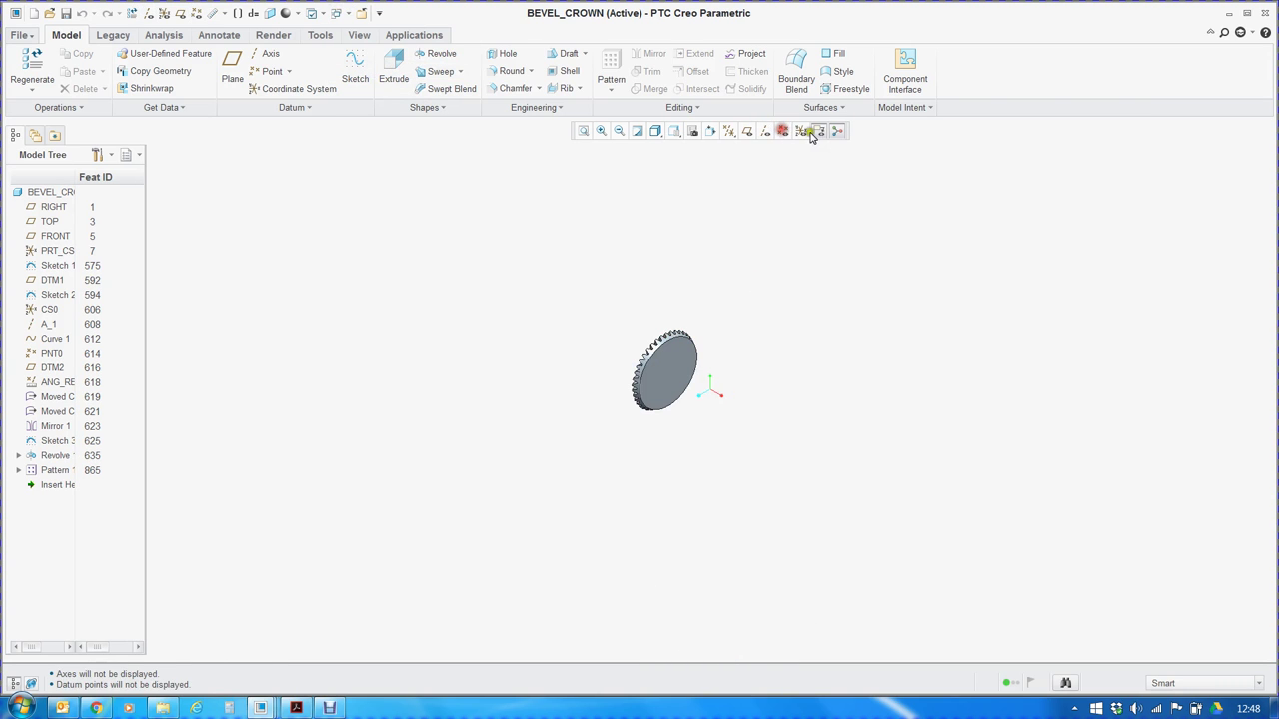
pyautogui.click(821, 134)
pyautogui.scroll(-4, 675, 342)
pyautogui.moveTo(675, 341); pyautogui.dragTo(801, 332, button='middle')
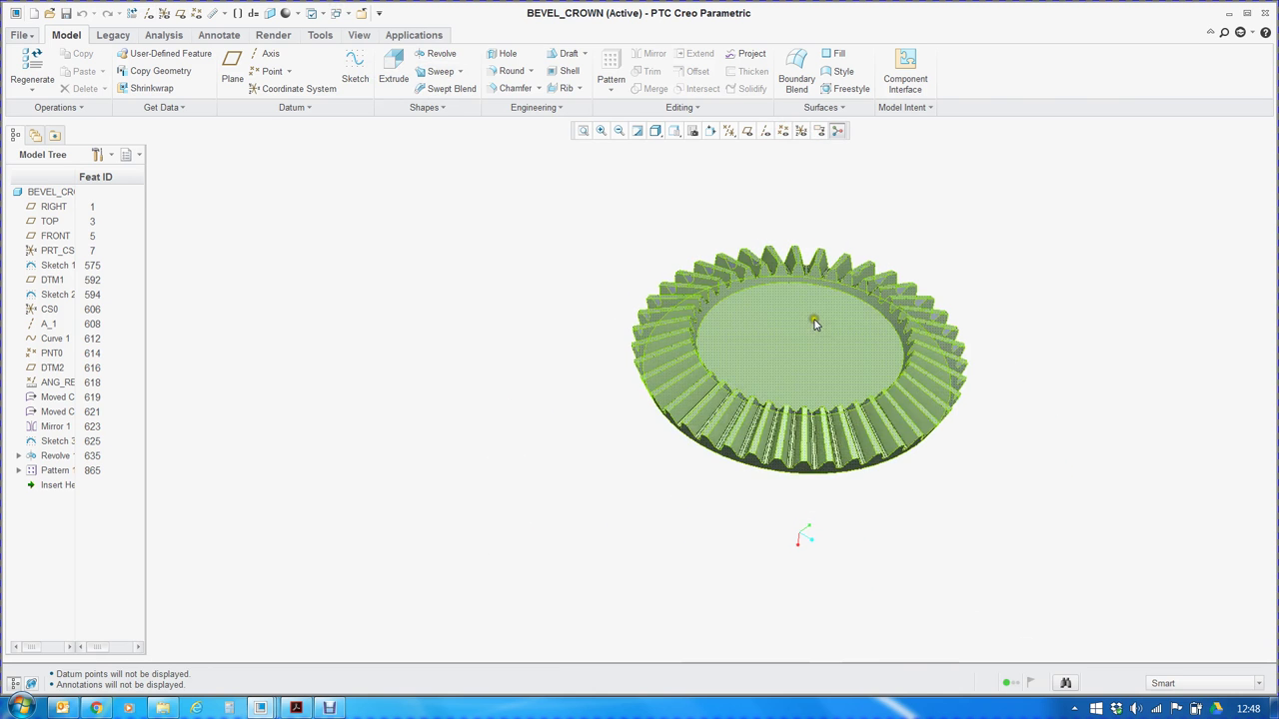
pyautogui.scroll(-5, 827, 276)
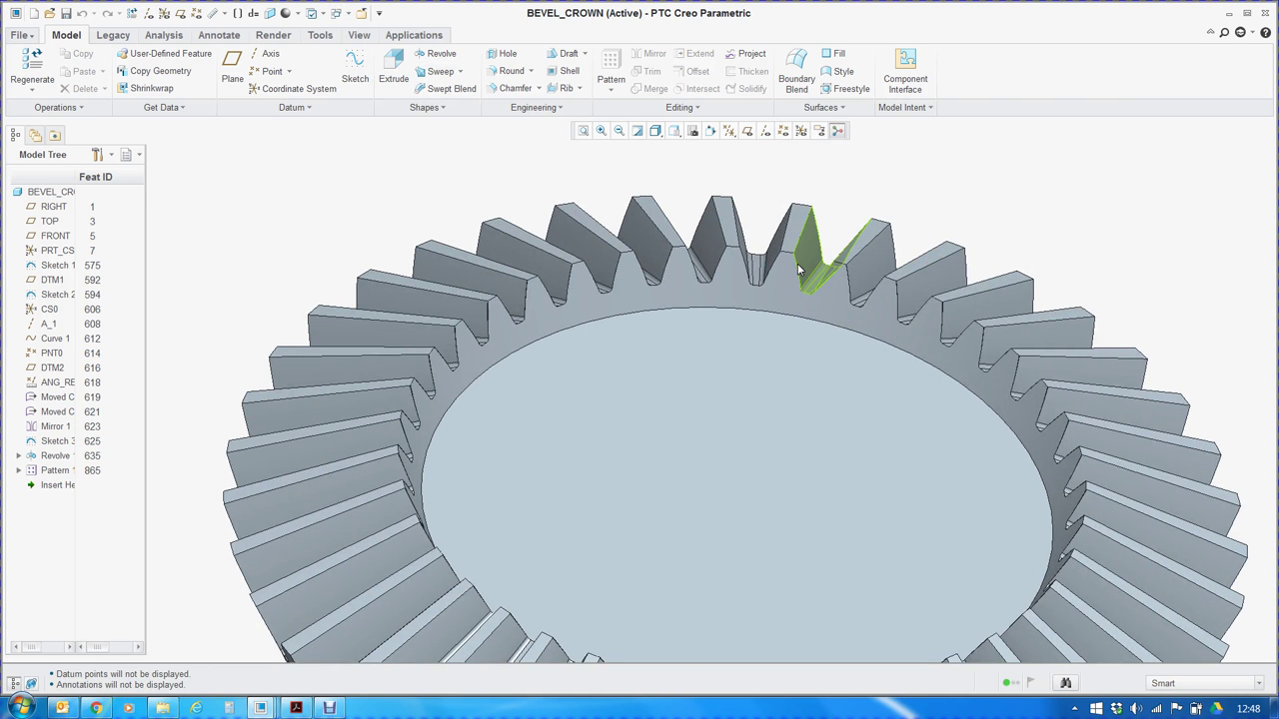
pyautogui.scroll(5, 798, 268)
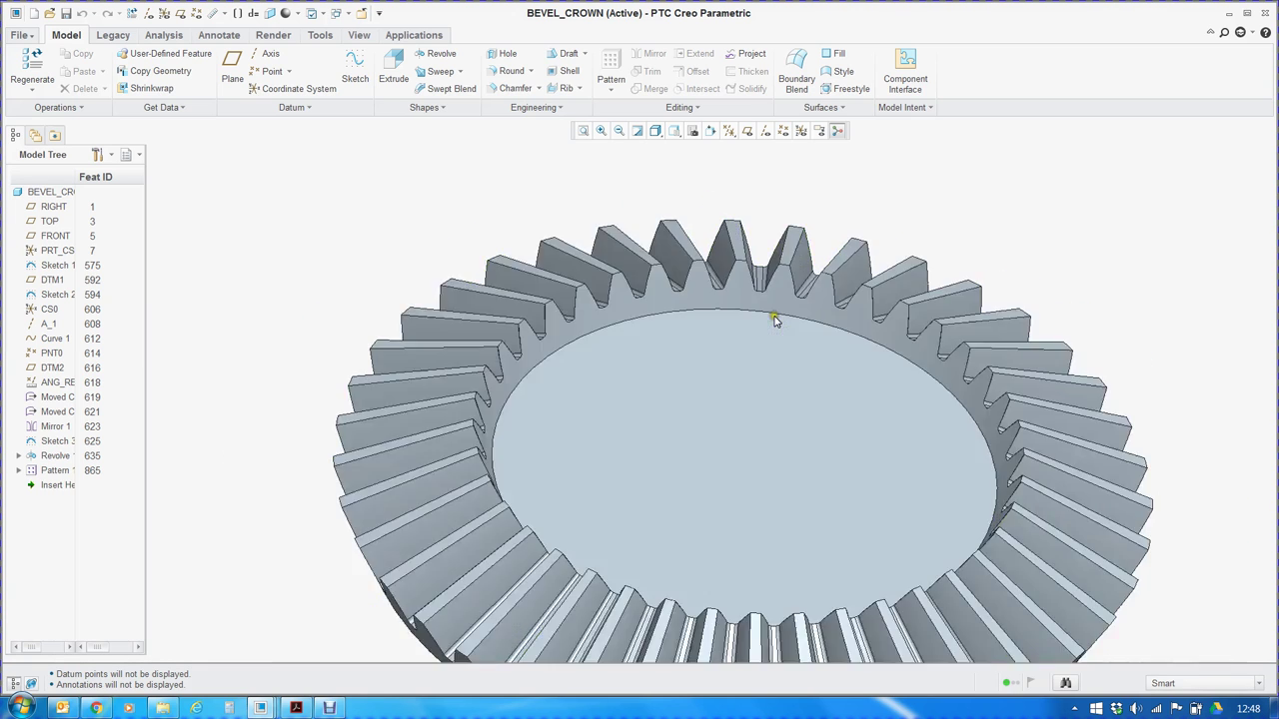
# Redefine the crown's Sketch 3 tooth-slot profile and regenerate the gear.
pyautogui.click(58, 442)
pyautogui.rightClick(58, 442)
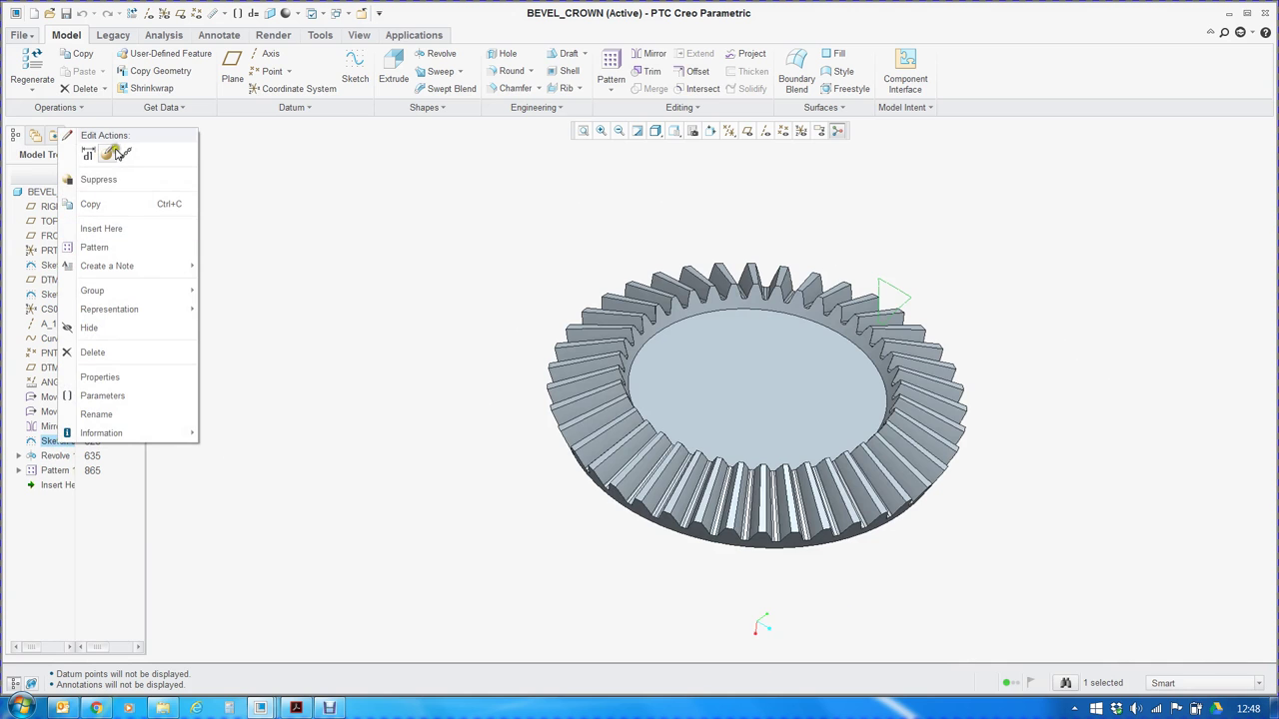
pyautogui.click(108, 154)
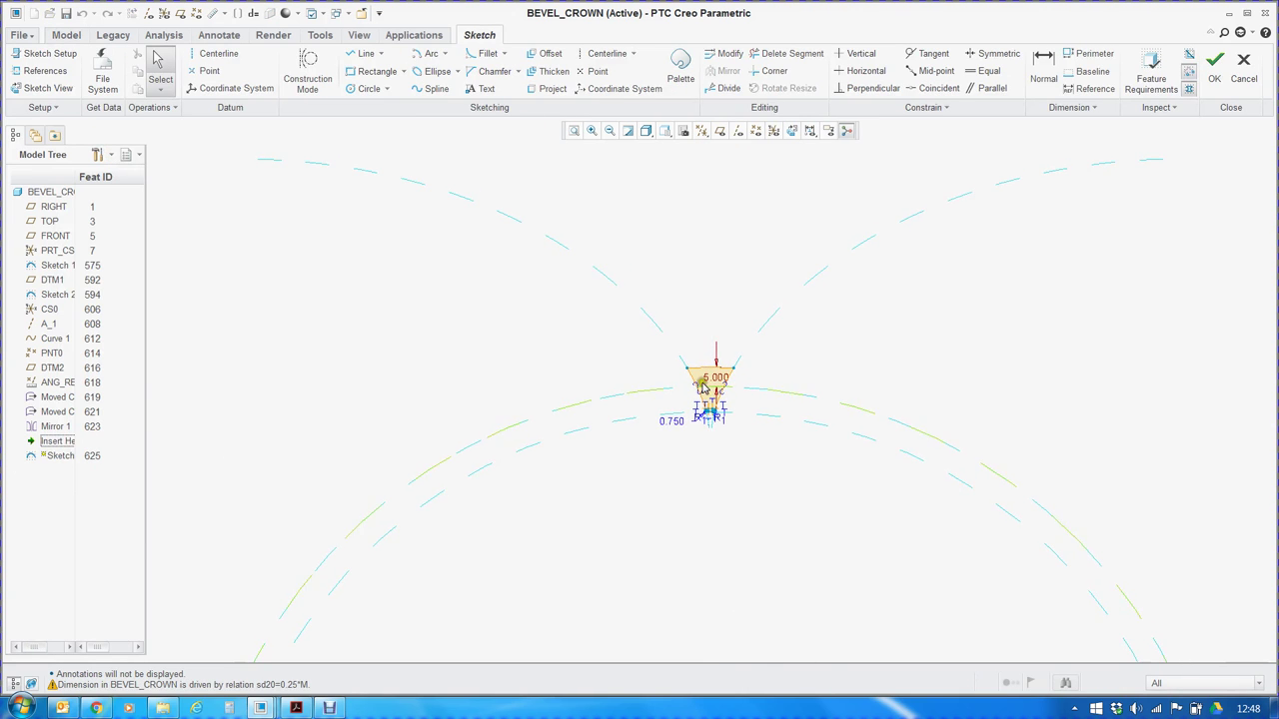
pyautogui.scroll(4, 716, 424)
pyautogui.scroll(3, 715, 424)
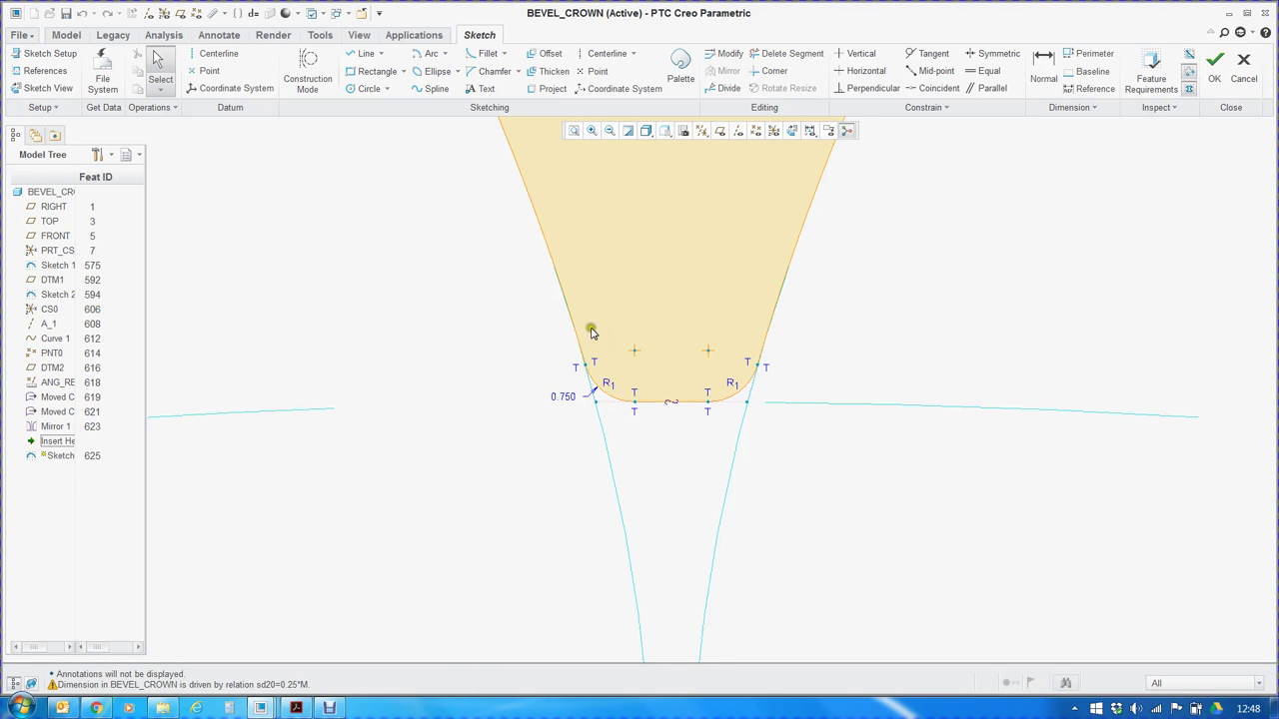
pyautogui.click(682, 443)
pyautogui.click(1214, 68)
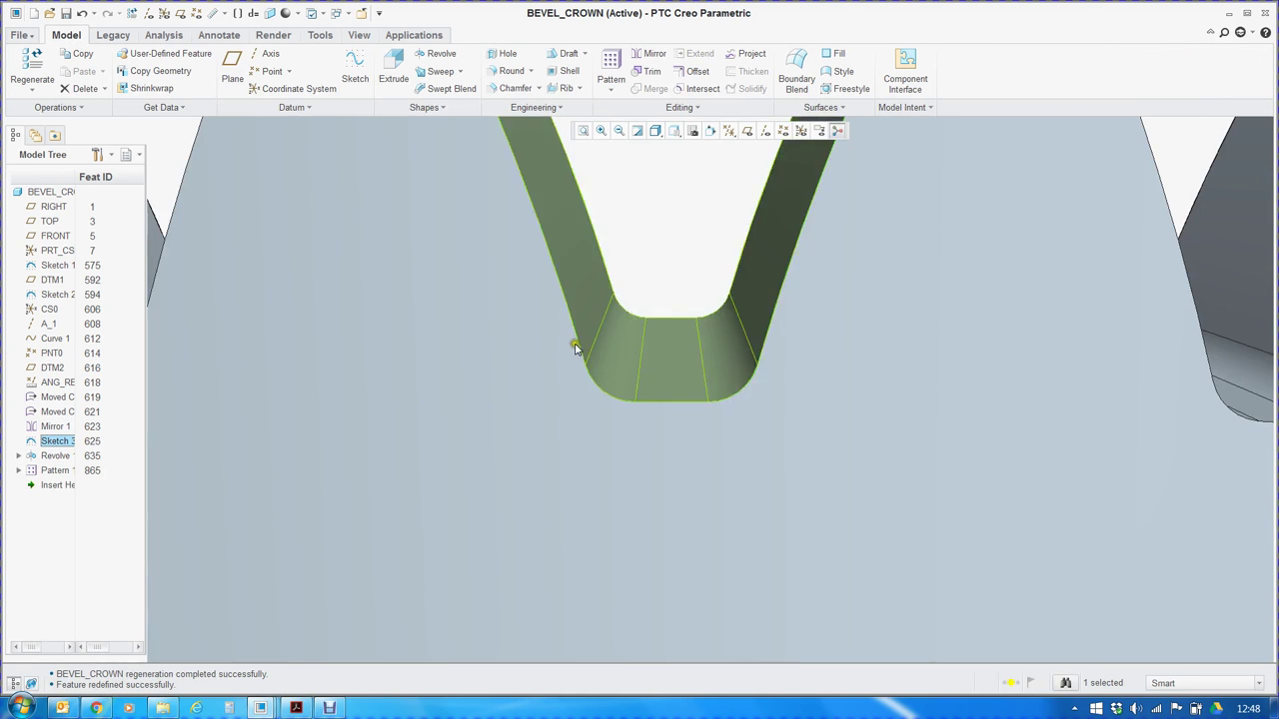
pyautogui.scroll(-8, 576, 351)
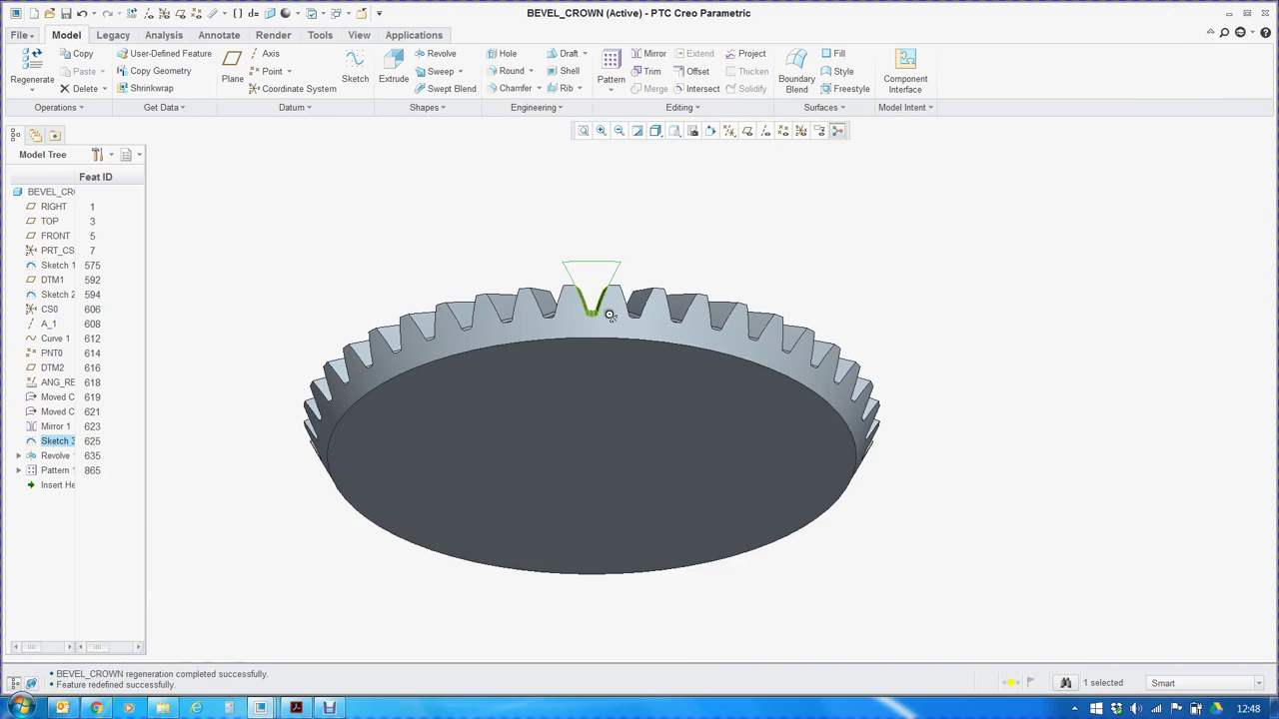
pyautogui.moveTo(620, 329); pyautogui.dragTo(961, 366, button='middle')
pyautogui.click(961, 364)
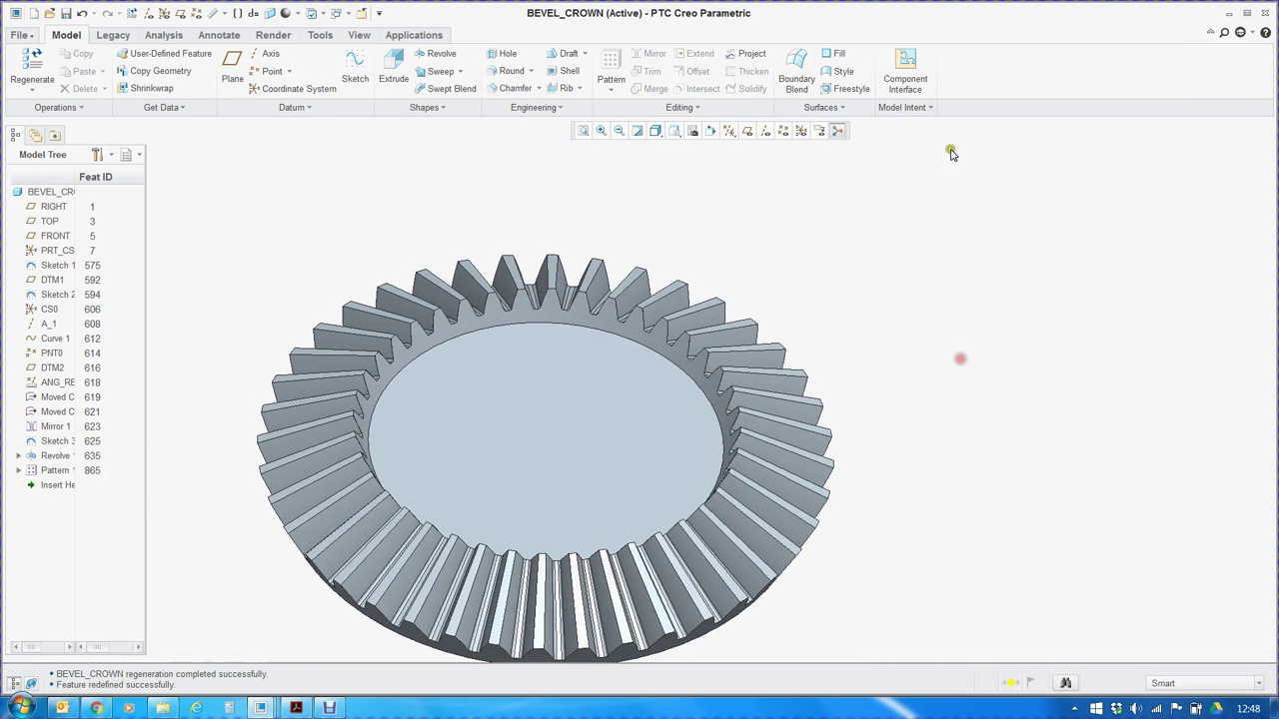
pyautogui.click(913, 106)
pyautogui.click(927, 200)
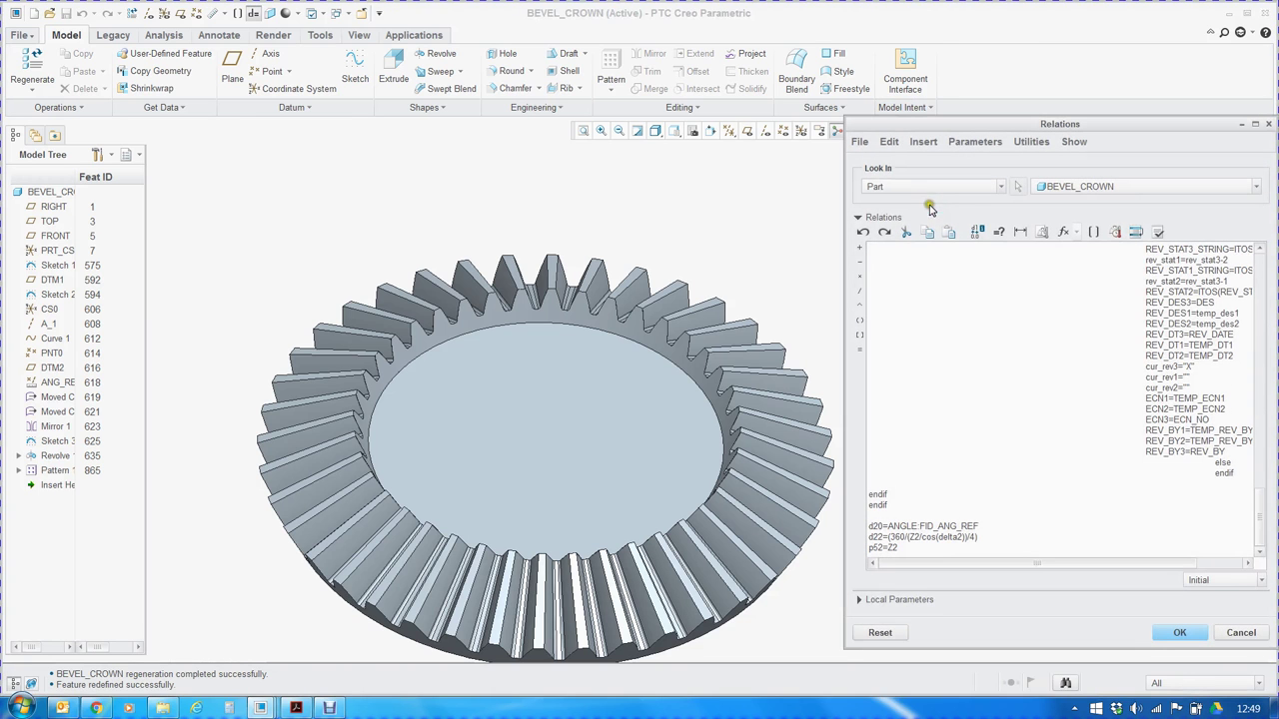
pyautogui.doubleClick(910, 536)
pyautogui.doubleClick(959, 537)
pyautogui.click(1160, 627)
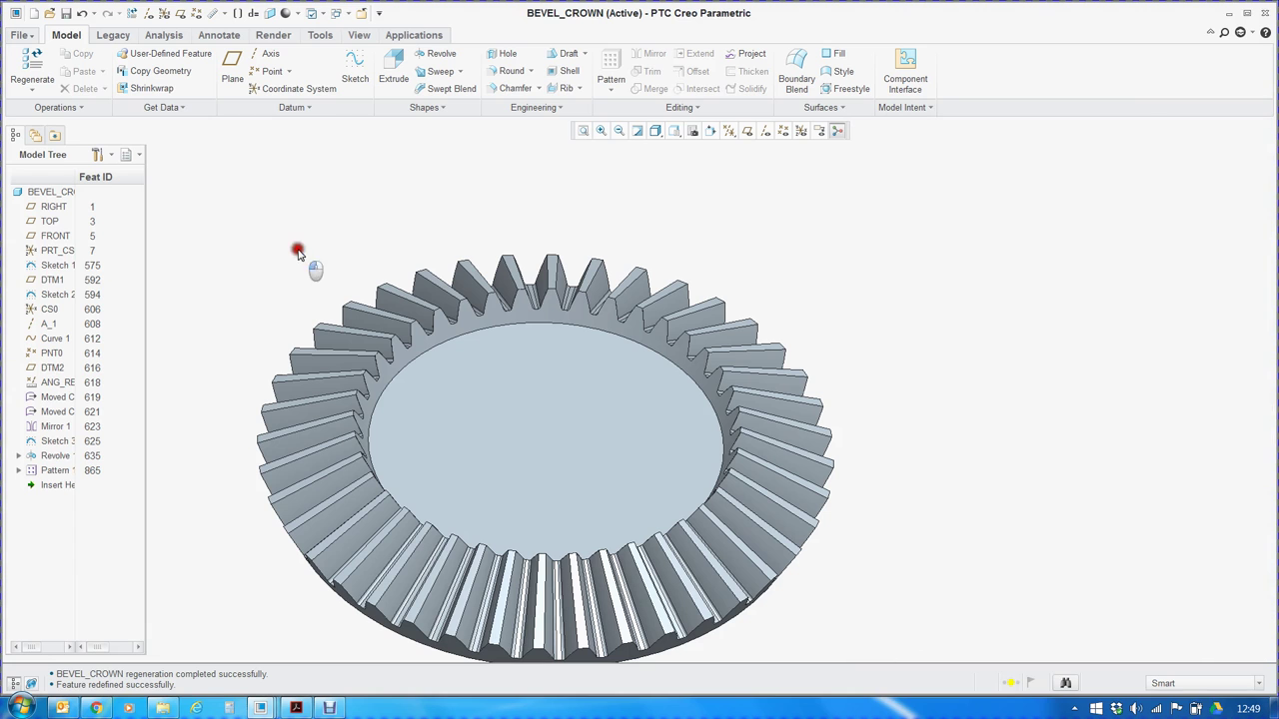
# Edit the crown gear's Sketch 1 and open its section Relations.
pyautogui.click(52, 265)
pyautogui.rightClick(58, 265)
pyautogui.click(86, 290)
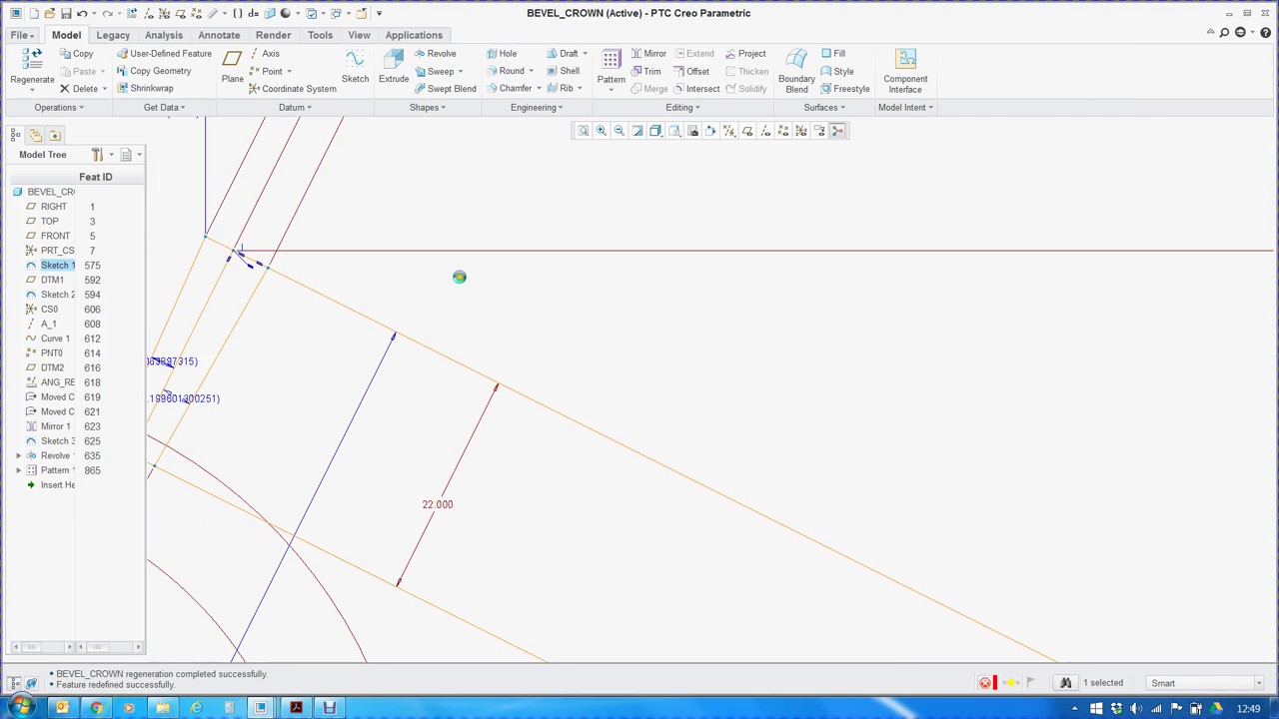
pyautogui.click(321, 35)
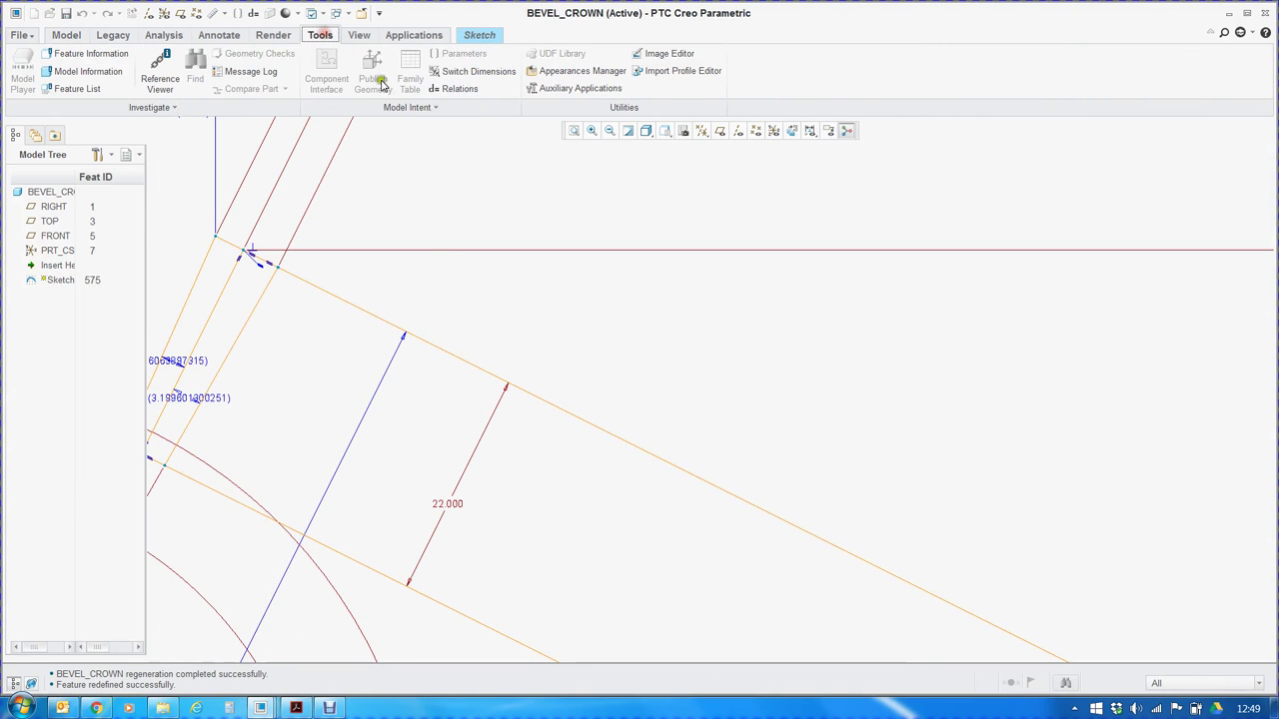
pyautogui.click(455, 88)
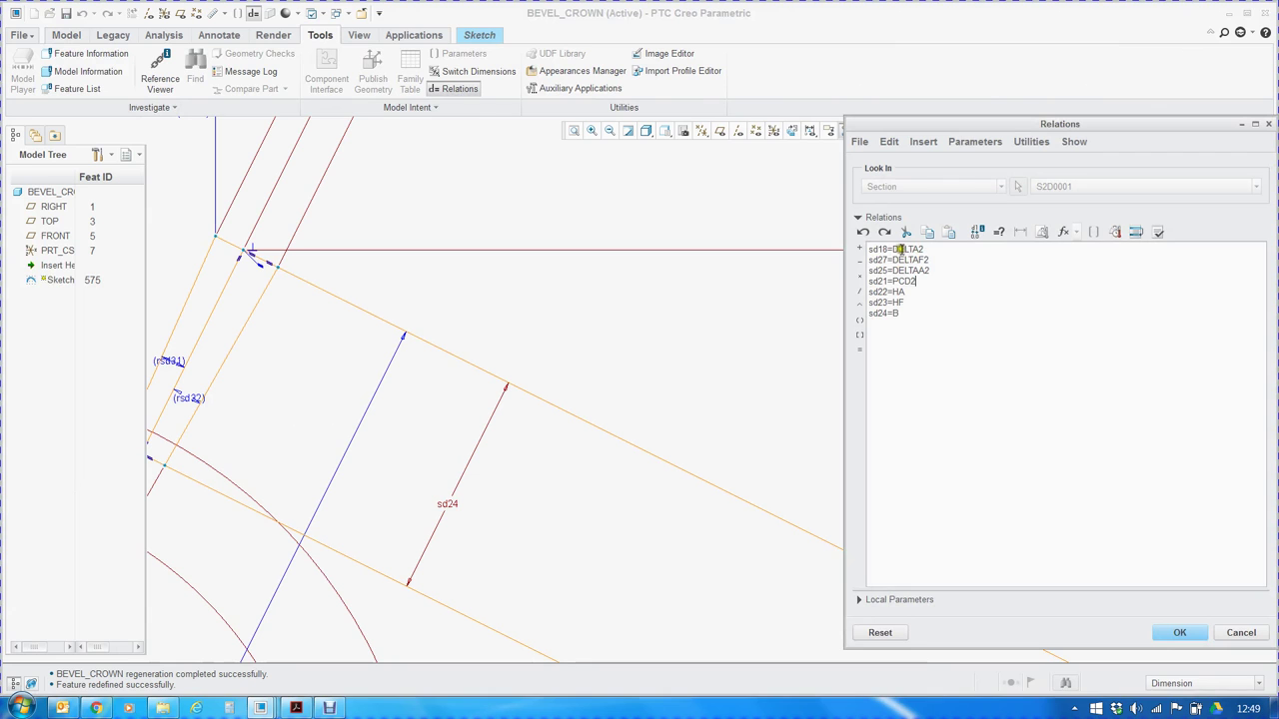
# Check the sd18=DELTA2 through sd24=B relations, accept them, and finish Sketch 1.
pyautogui.doubleClick(900, 249)
pyautogui.moveTo(892, 256); pyautogui.dragTo(933, 263)
pyautogui.doubleClick(904, 270)
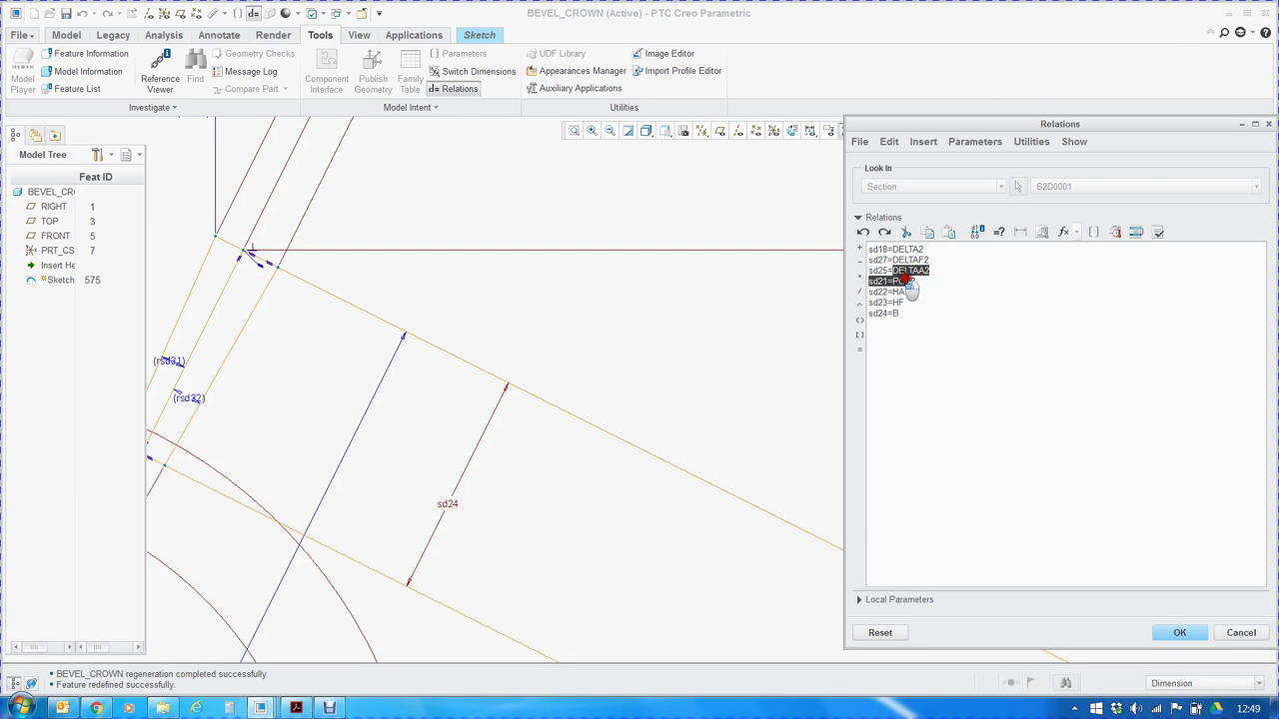
pyautogui.click(913, 304)
pyautogui.click(1177, 632)
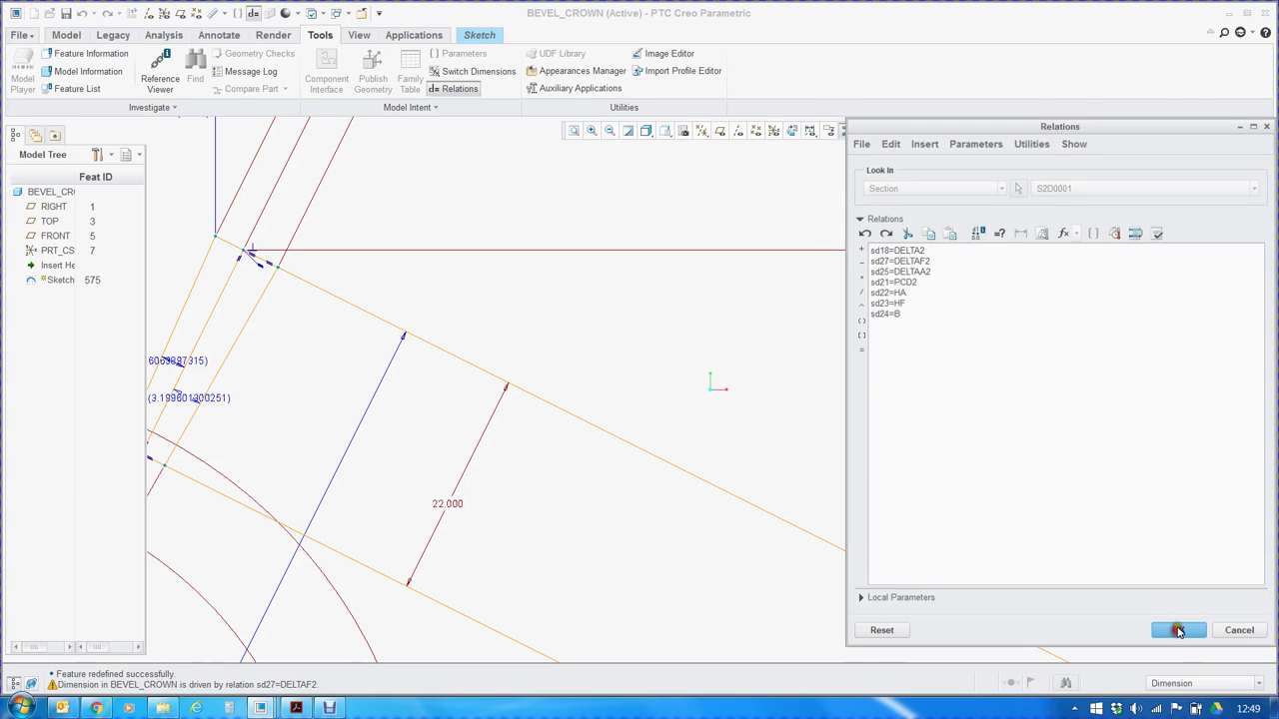
pyautogui.click(480, 35)
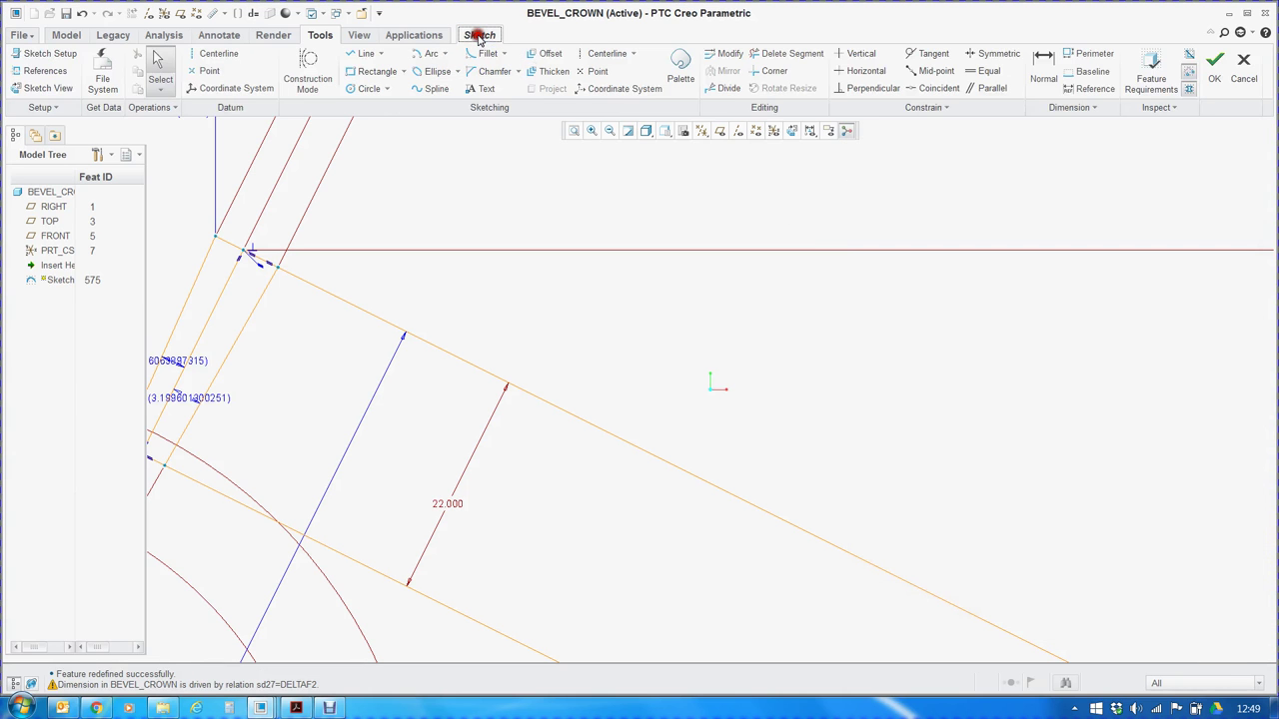
pyautogui.click(1212, 72)
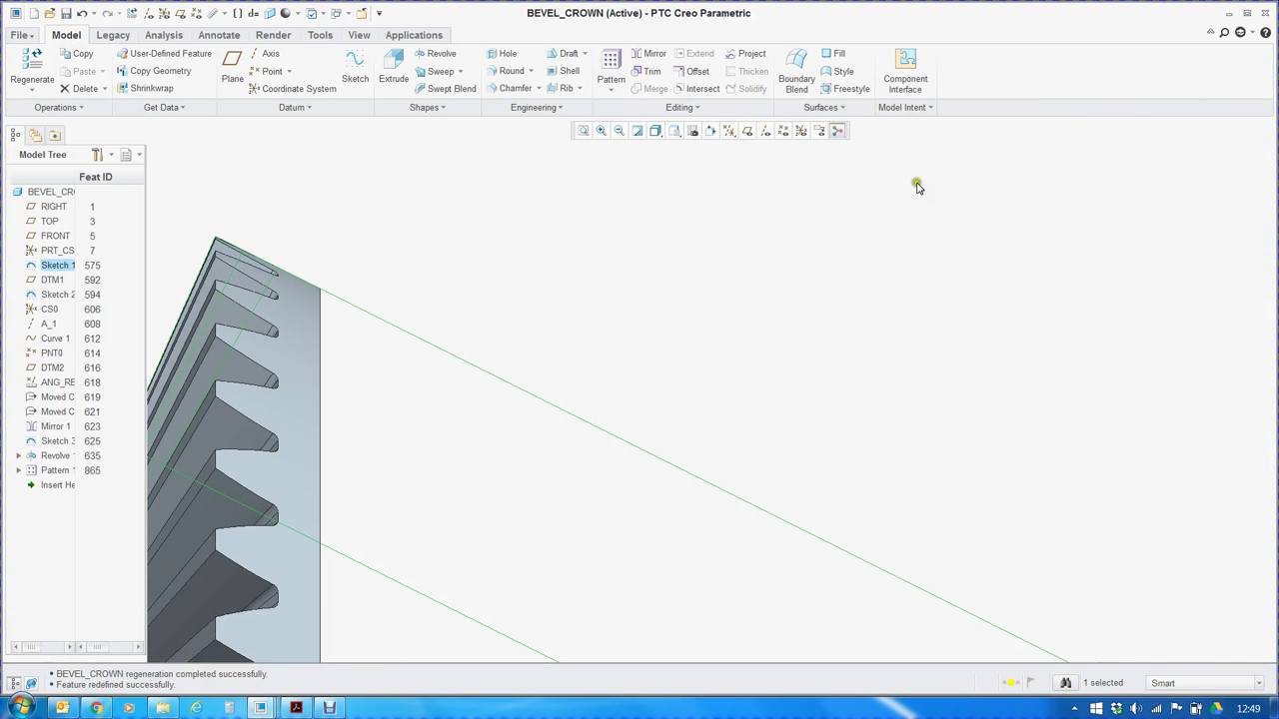
pyautogui.click(584, 131)
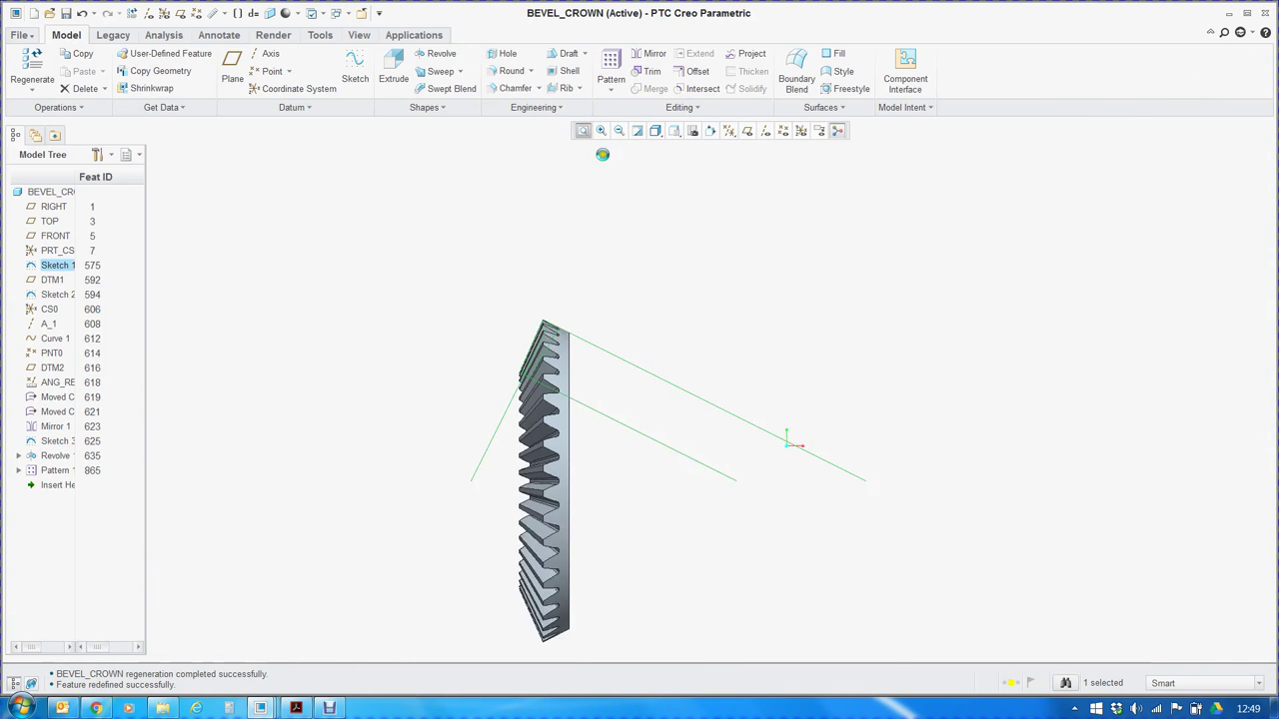
# Clear the current selection and switch to the BEVEL_PINION part window.
pyautogui.moveTo(638, 198)
pyautogui.mouseDown(button='middle')
pyautogui.moveTo(649, 269)
pyautogui.moveTo(706, 390)
pyautogui.moveTo(730, 357)
pyautogui.mouseUp(button='middle')
pyautogui.click(466, 190)
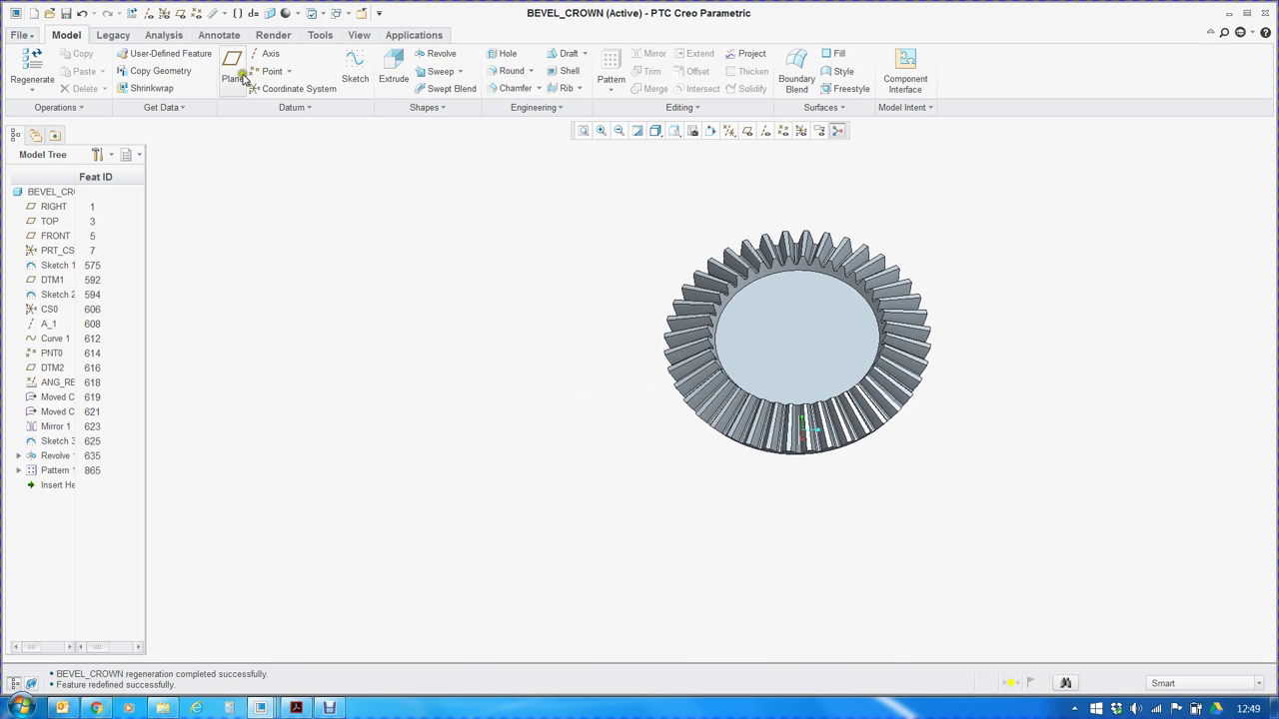
pyautogui.click(340, 13)
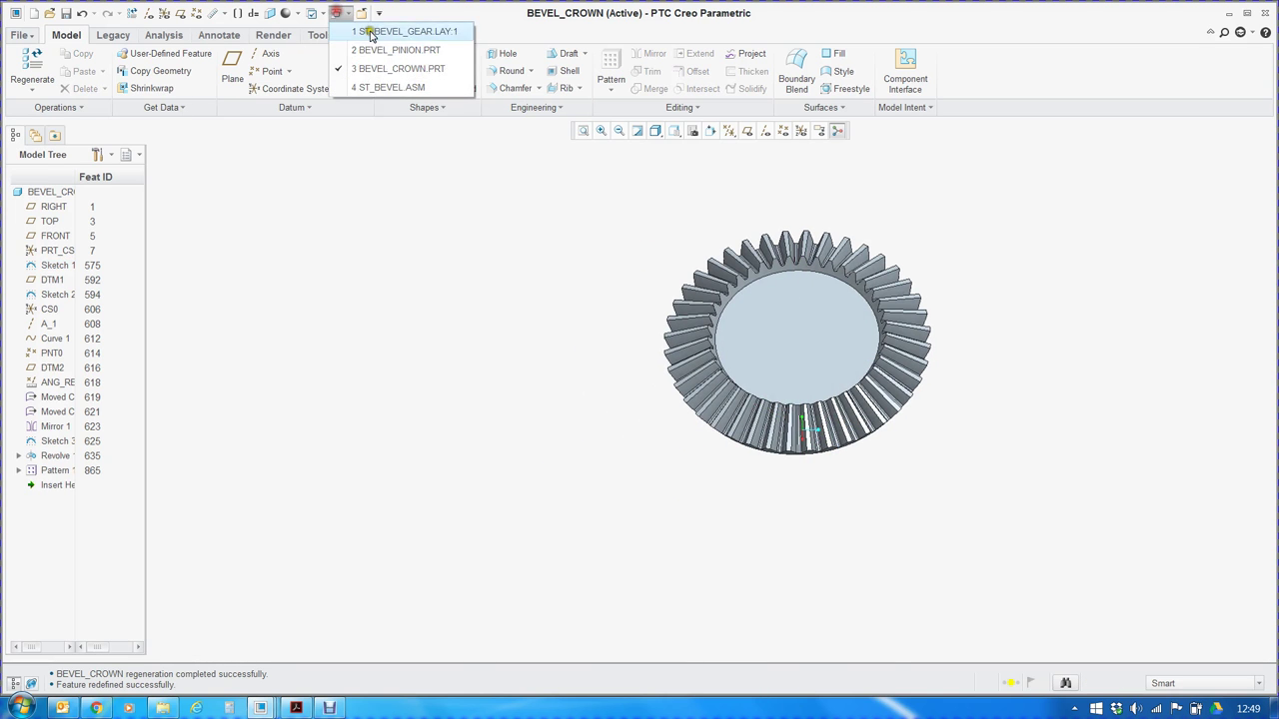
pyautogui.click(436, 54)
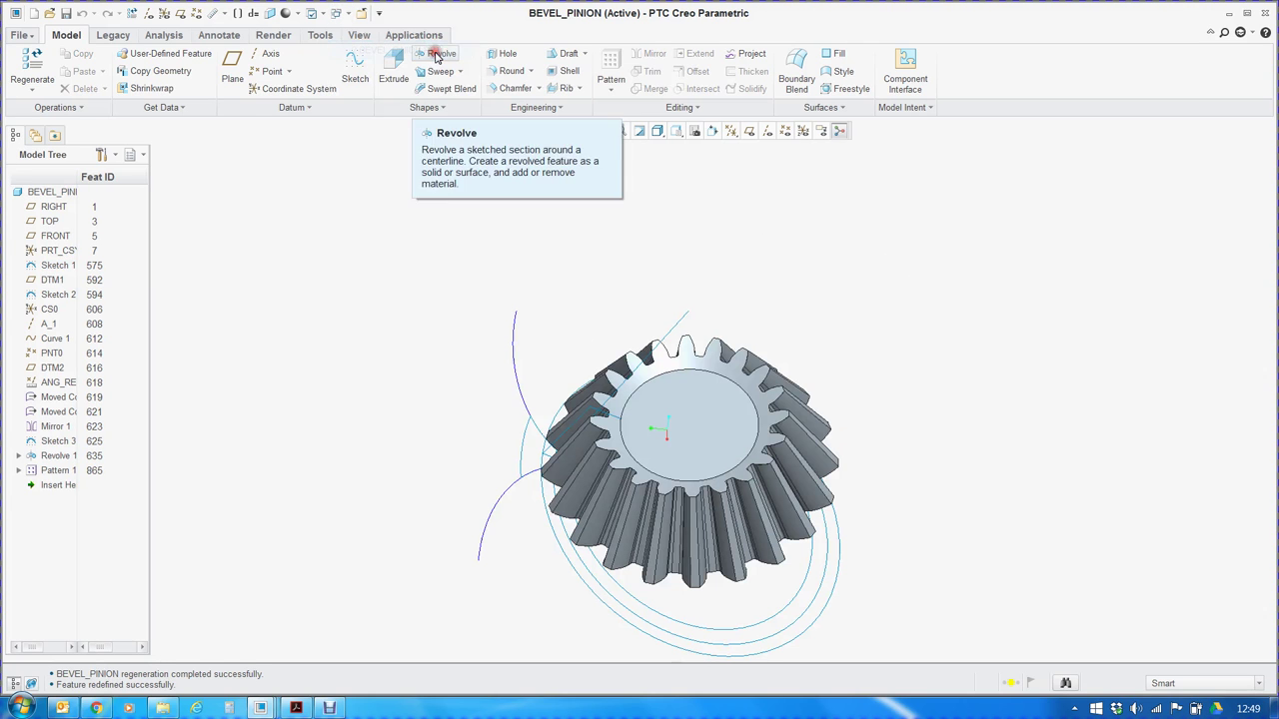
# Hide the pinion's 03_PRT_ALL_CURVES and 06_PRT_ALL_SURFS layers and repaint the view.
pyautogui.click(128, 150)
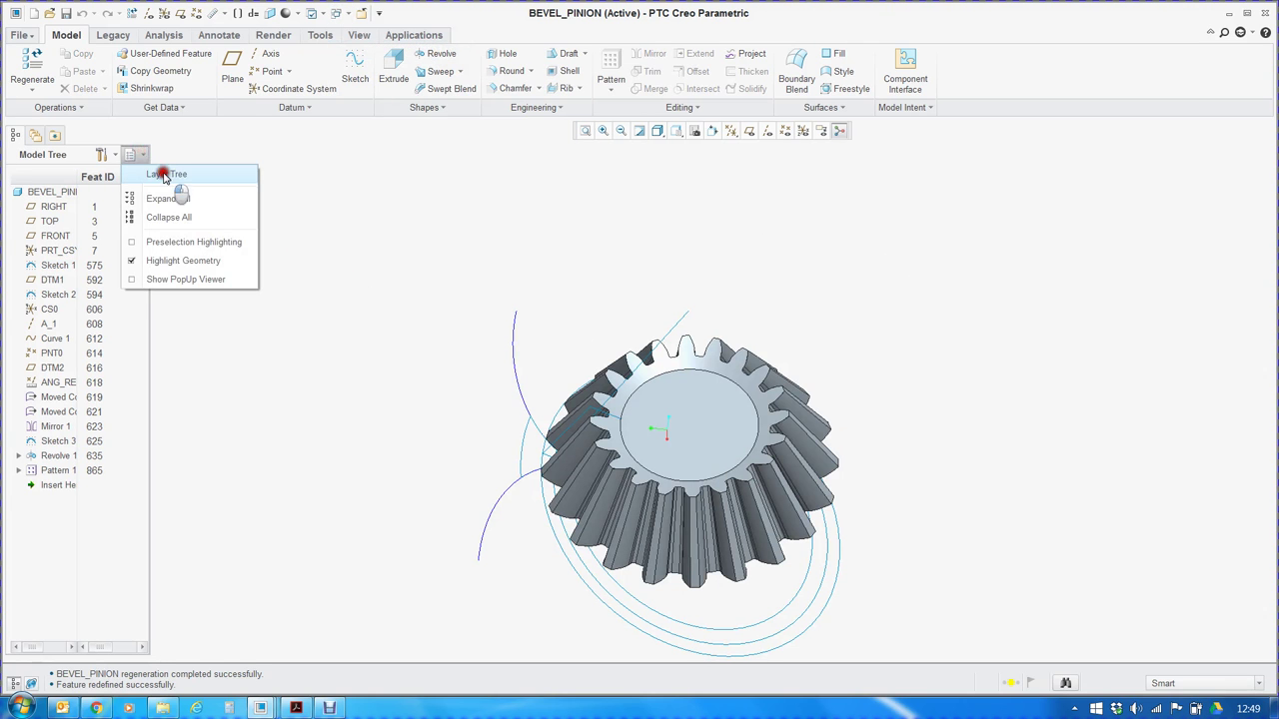
pyautogui.click(149, 172)
pyautogui.click(110, 250)
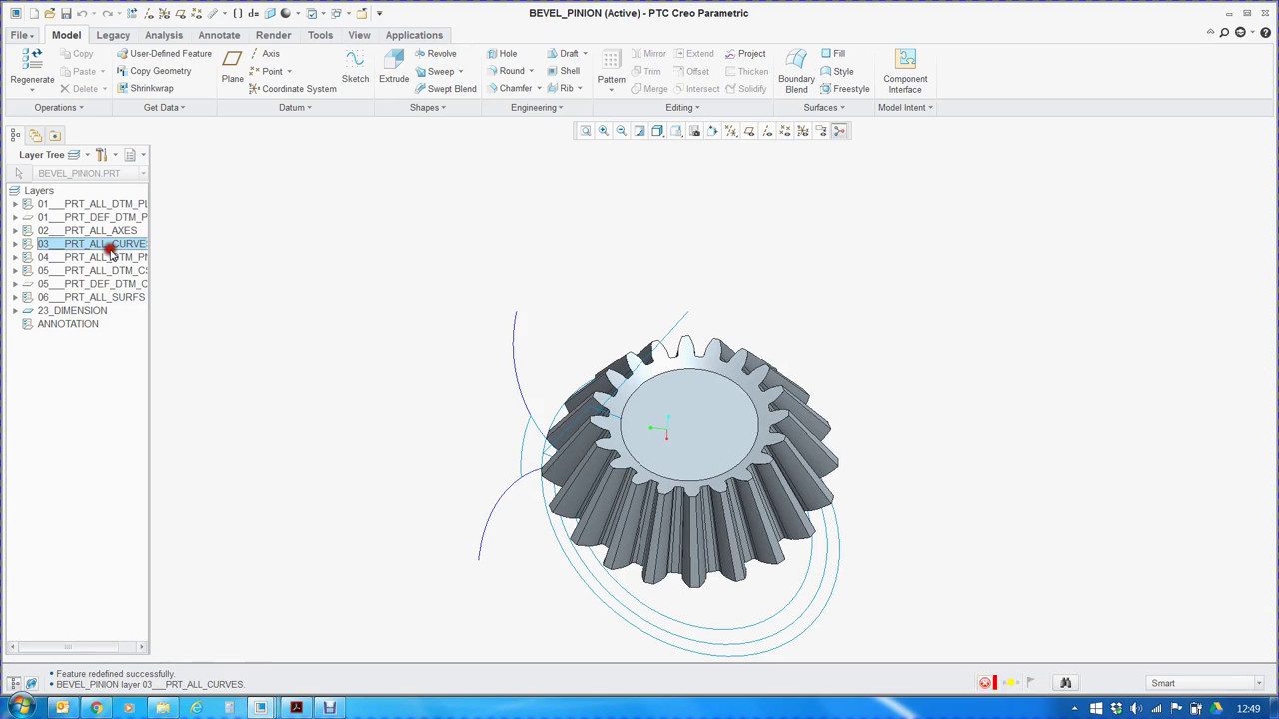
pyautogui.keyDown('ctrl'); pyautogui.click(113, 296); pyautogui.keyUp('ctrl')
pyautogui.rightClick(114, 295)
pyautogui.click(155, 33)
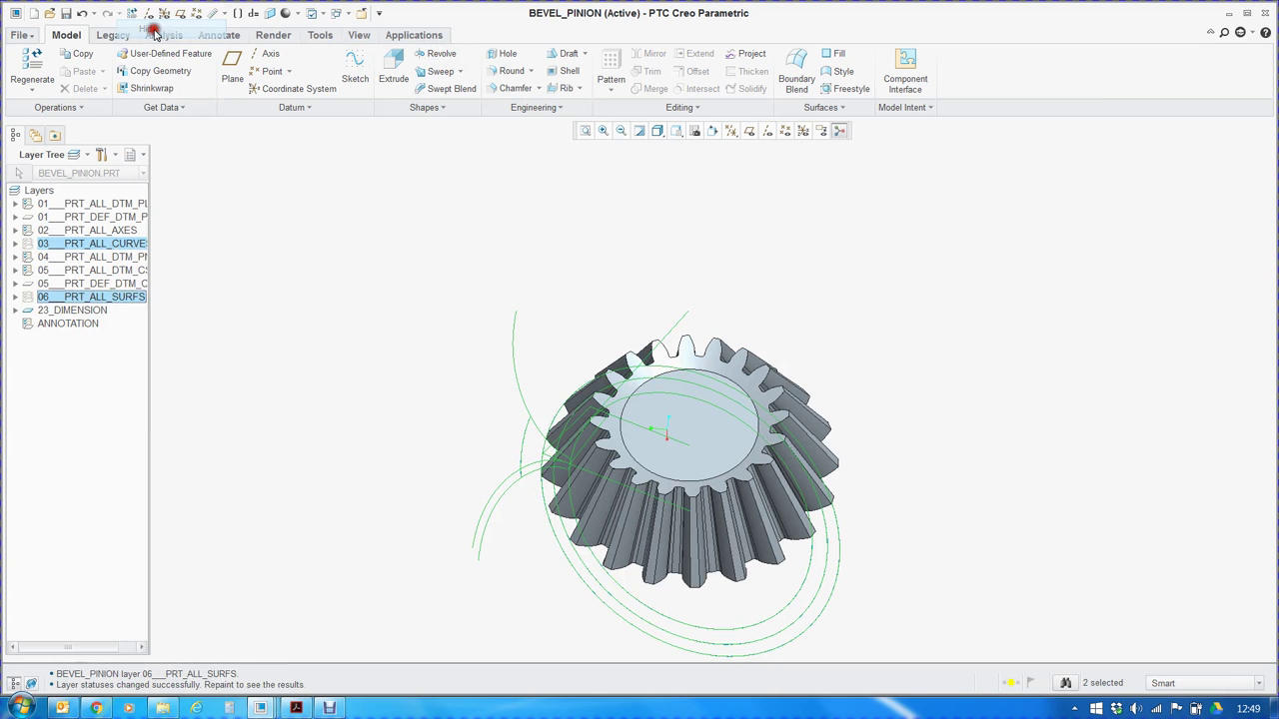
pyautogui.click(340, 301)
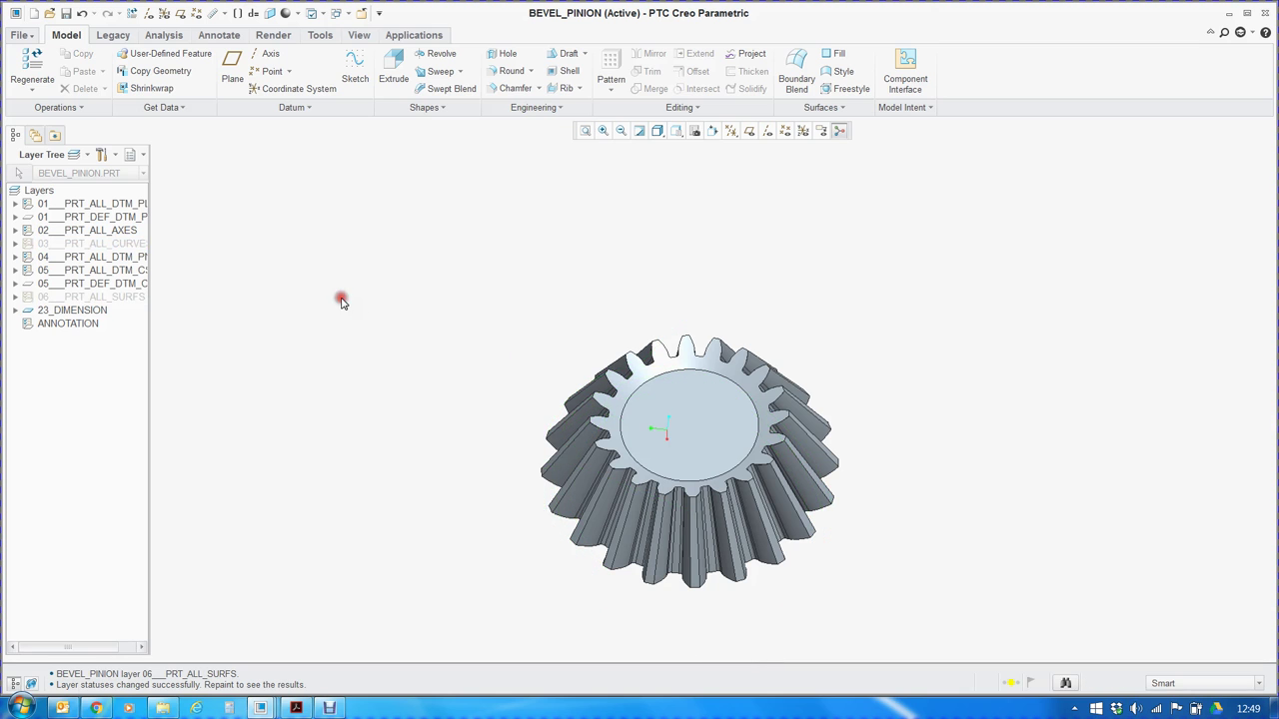
pyautogui.click(336, 13)
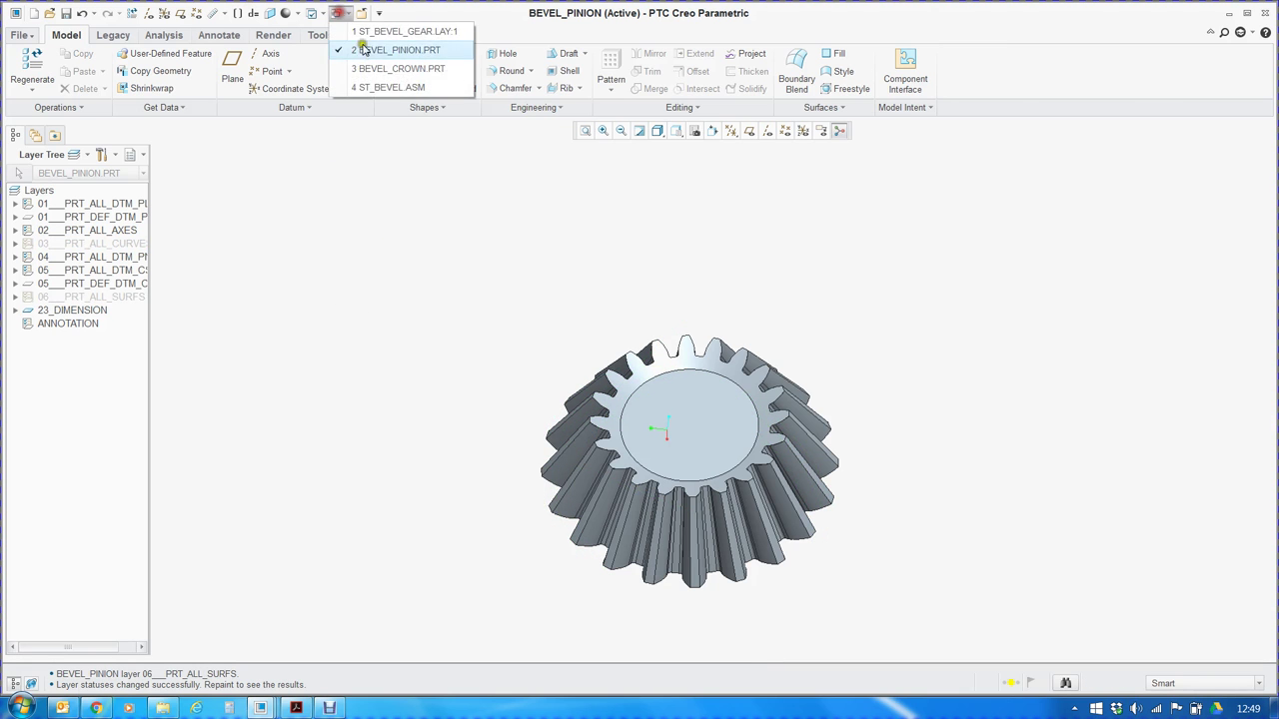
# Switch to the ST_BEVEL assembly, inspect both meshed gears, and enter the Mechanism application.
pyautogui.click(401, 88)
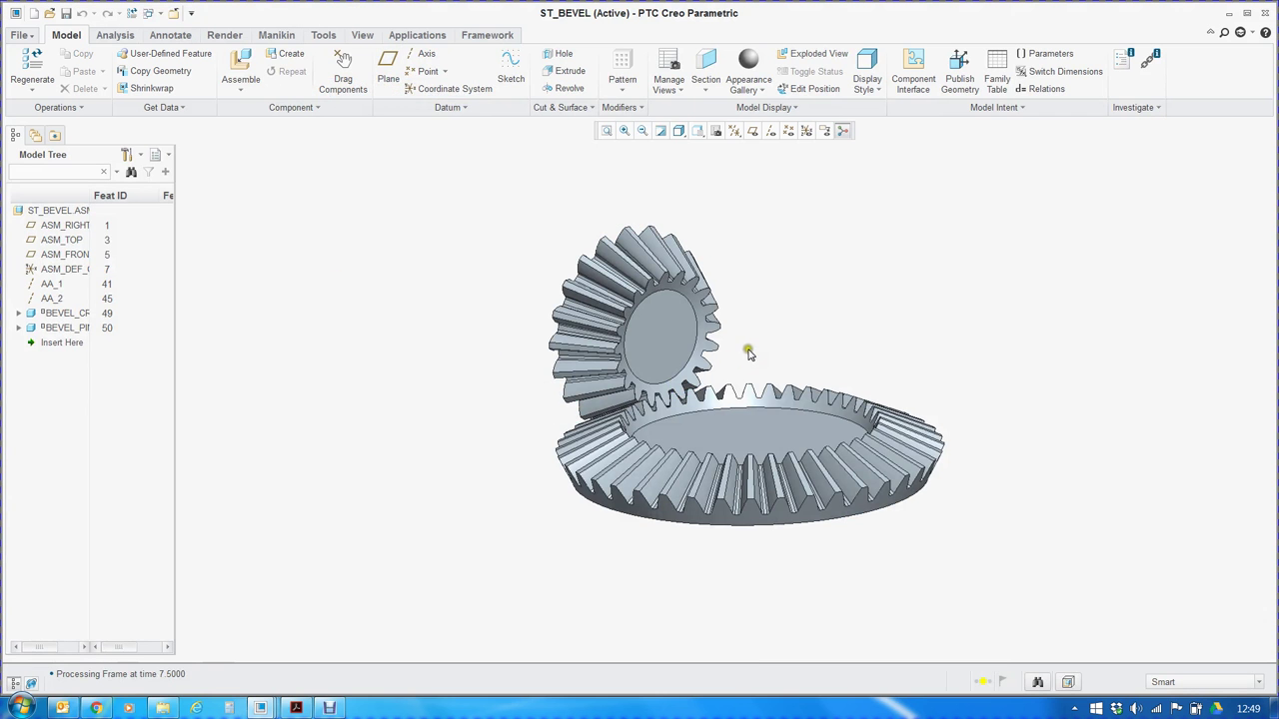
pyautogui.scroll(3, 748, 353)
pyautogui.scroll(-3, 718, 372)
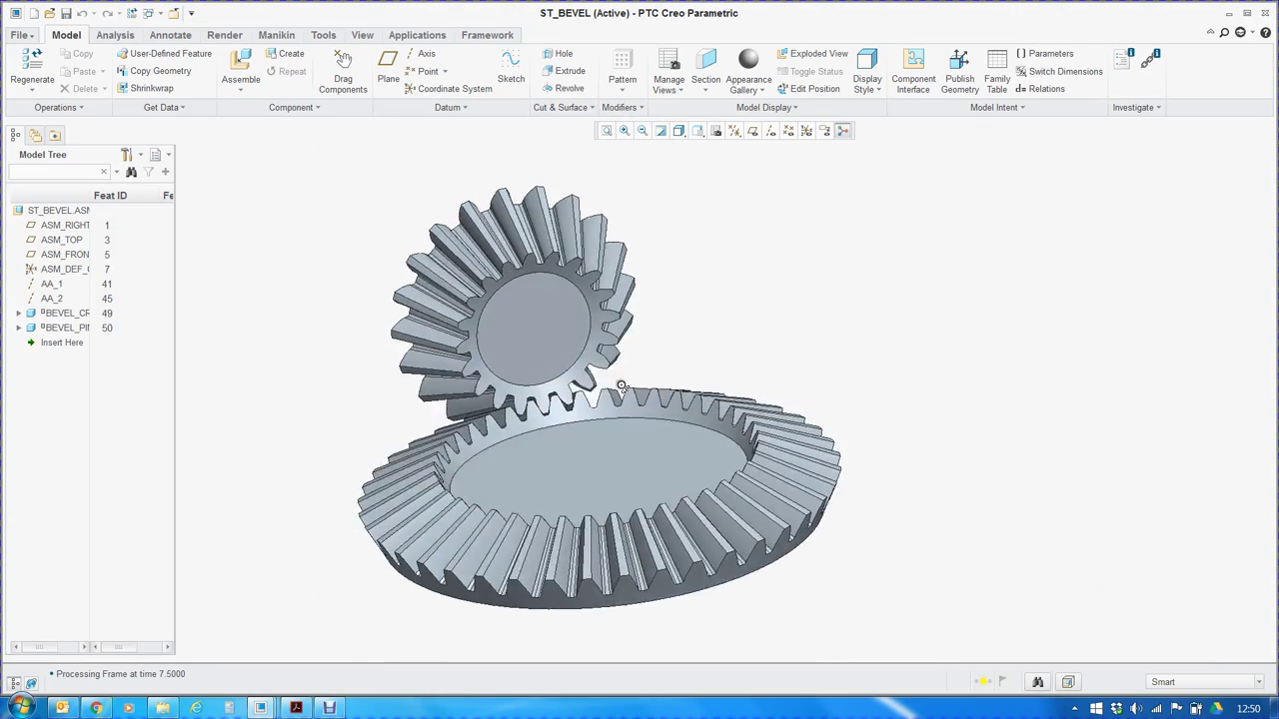
pyautogui.moveTo(622, 385); pyautogui.dragTo(599, 371, button='middle')
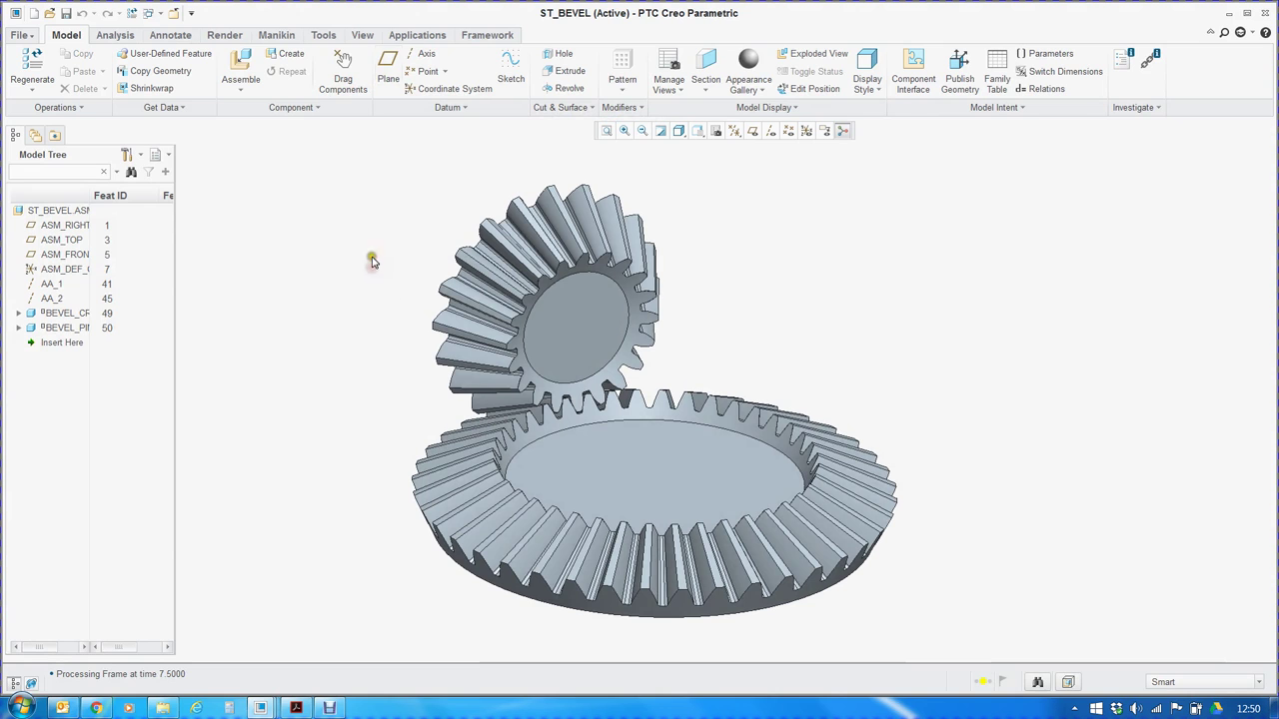
pyautogui.click(425, 35)
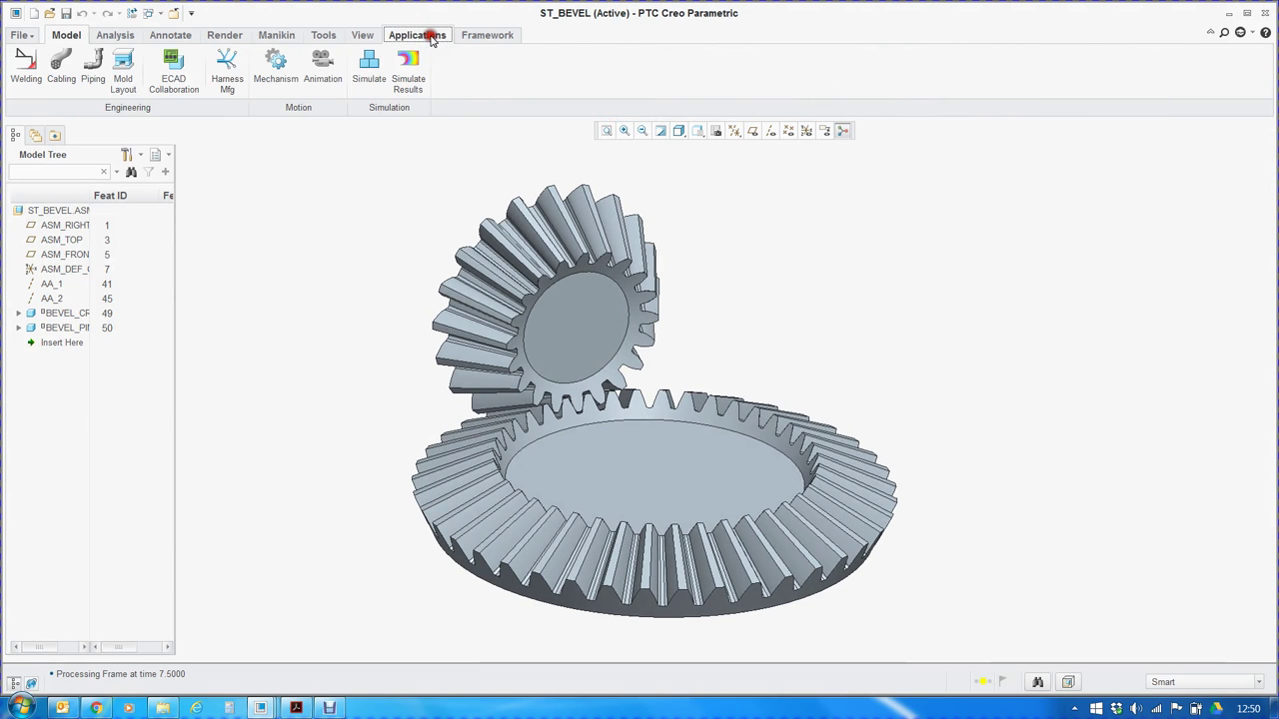
pyautogui.click(275, 68)
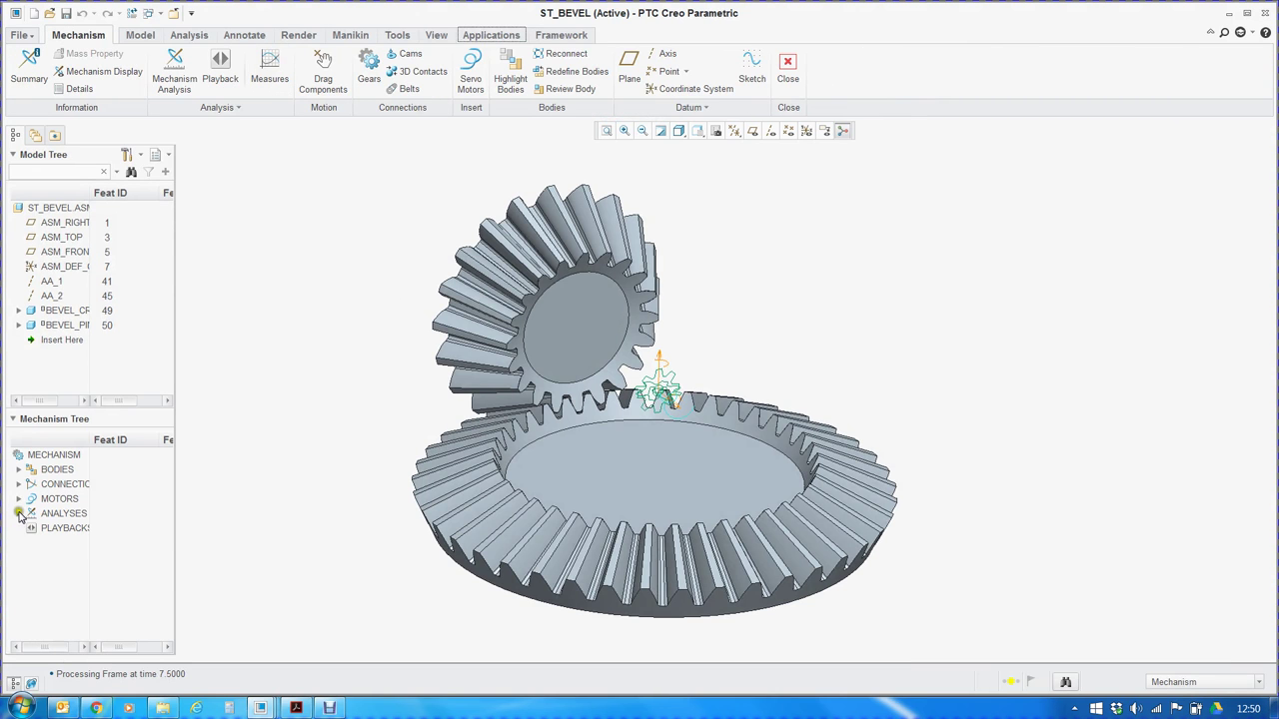
# Run the existing kinematic analysis from the mechanism tree's Analyses list.
pyautogui.click(19, 513)
pyautogui.rightClick(59, 530)
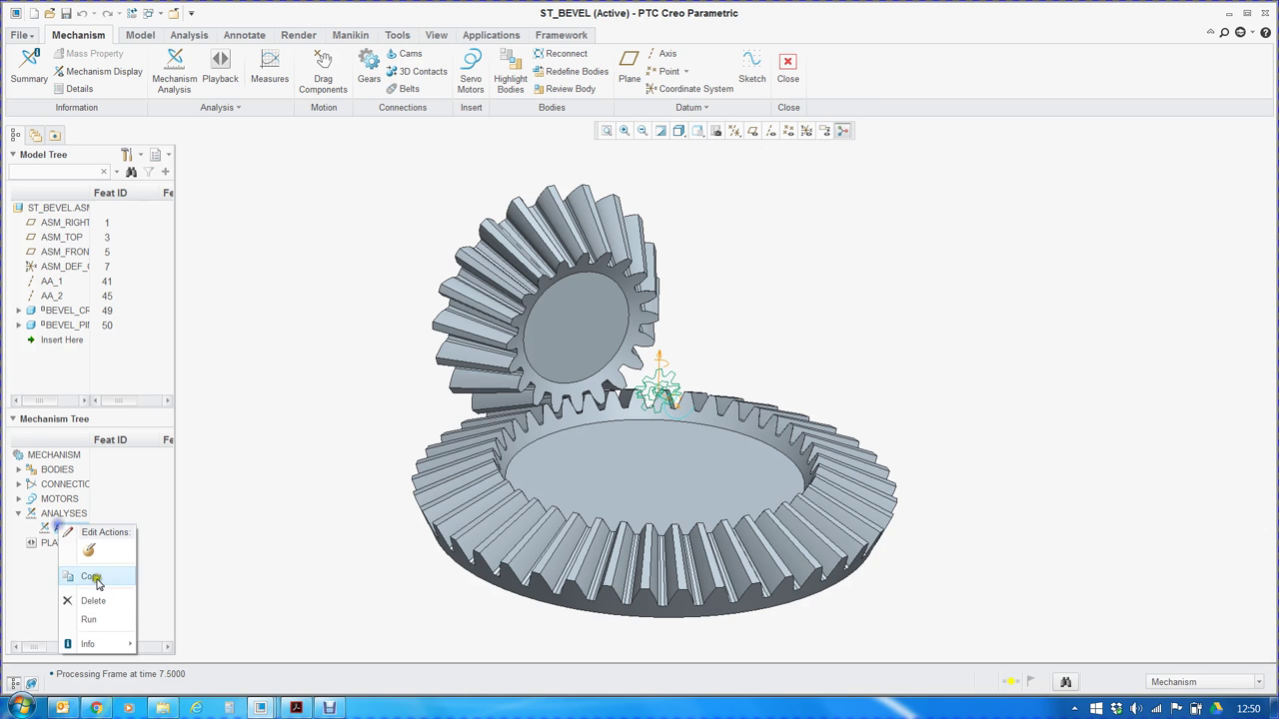
pyautogui.click(91, 619)
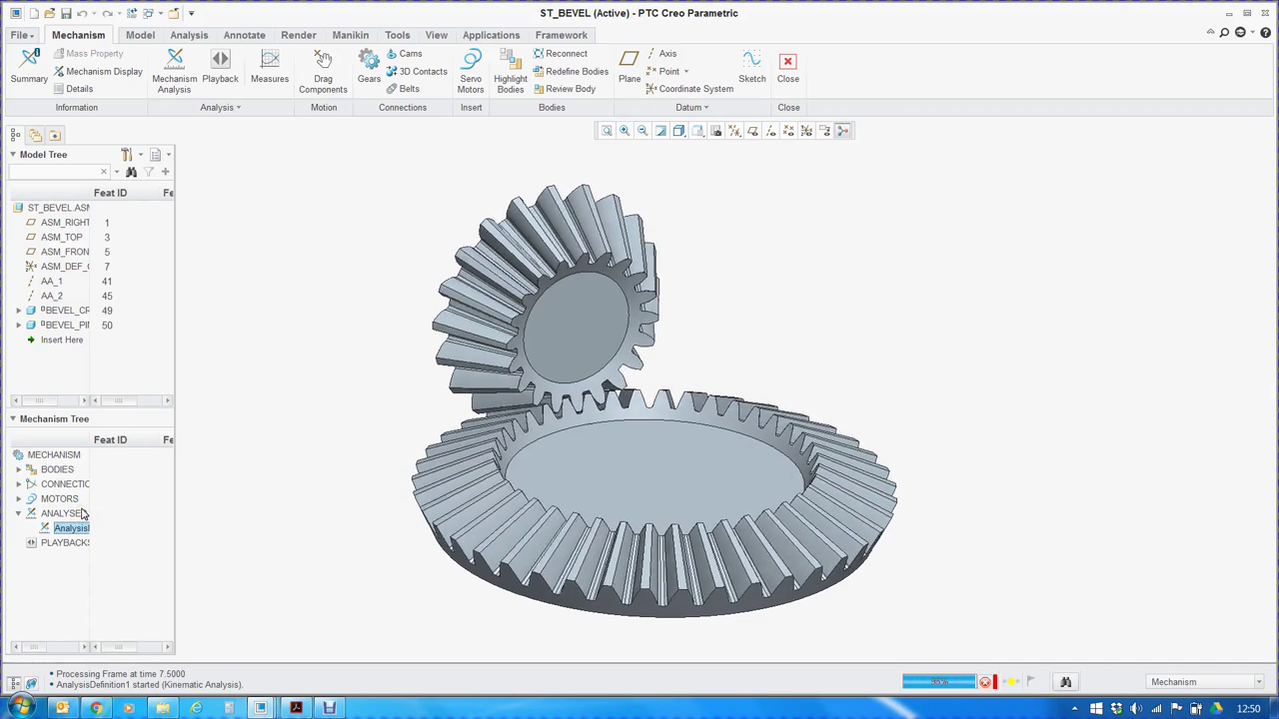
# Open the analysis results for playback from the Playbacks list.
pyautogui.click(16, 542)
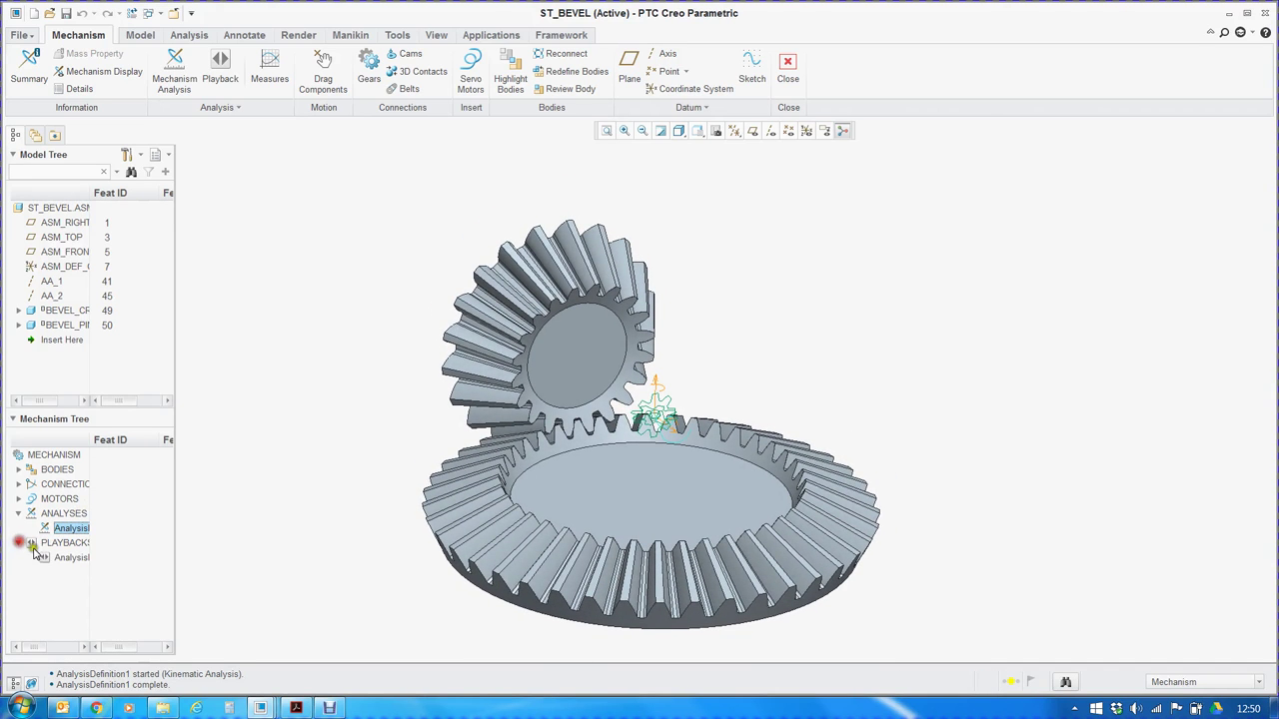
pyautogui.rightClick(69, 557)
pyautogui.click(88, 583)
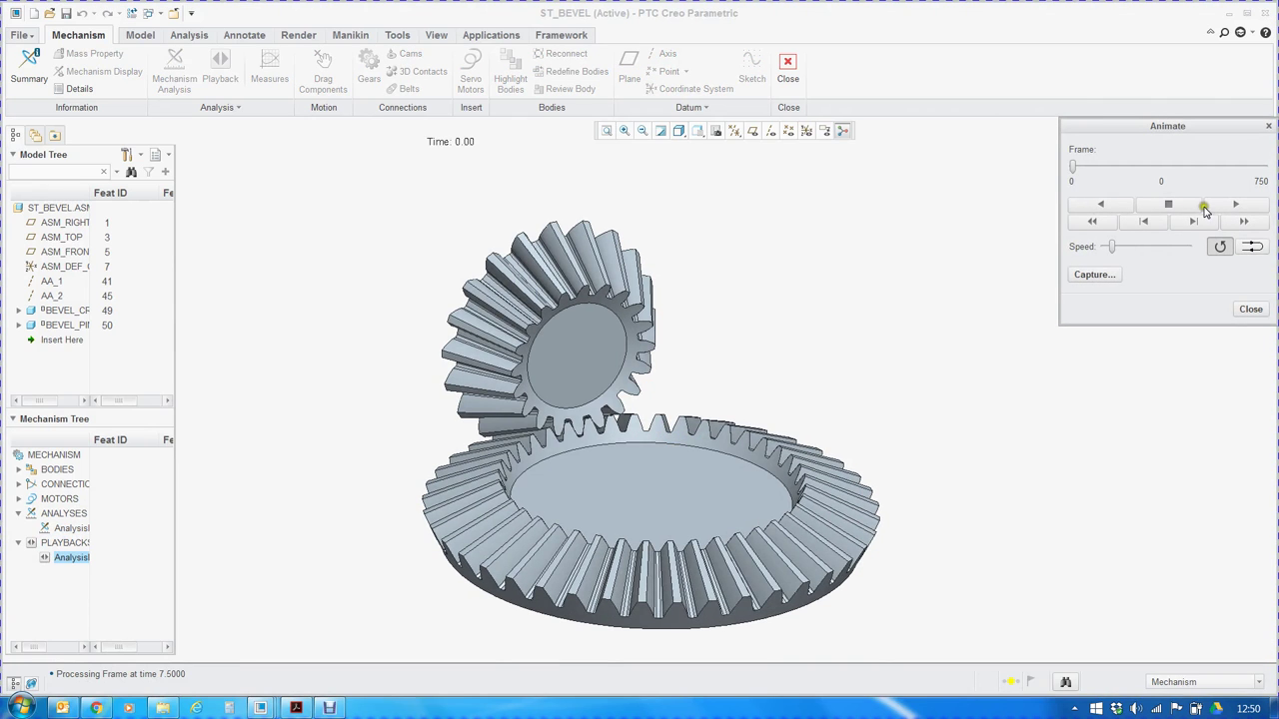
# Play the gear animation and zoom in, facing the pinion head-on to watch the teeth mesh.
pyautogui.click(1204, 206)
pyautogui.scroll(-5, 567, 428)
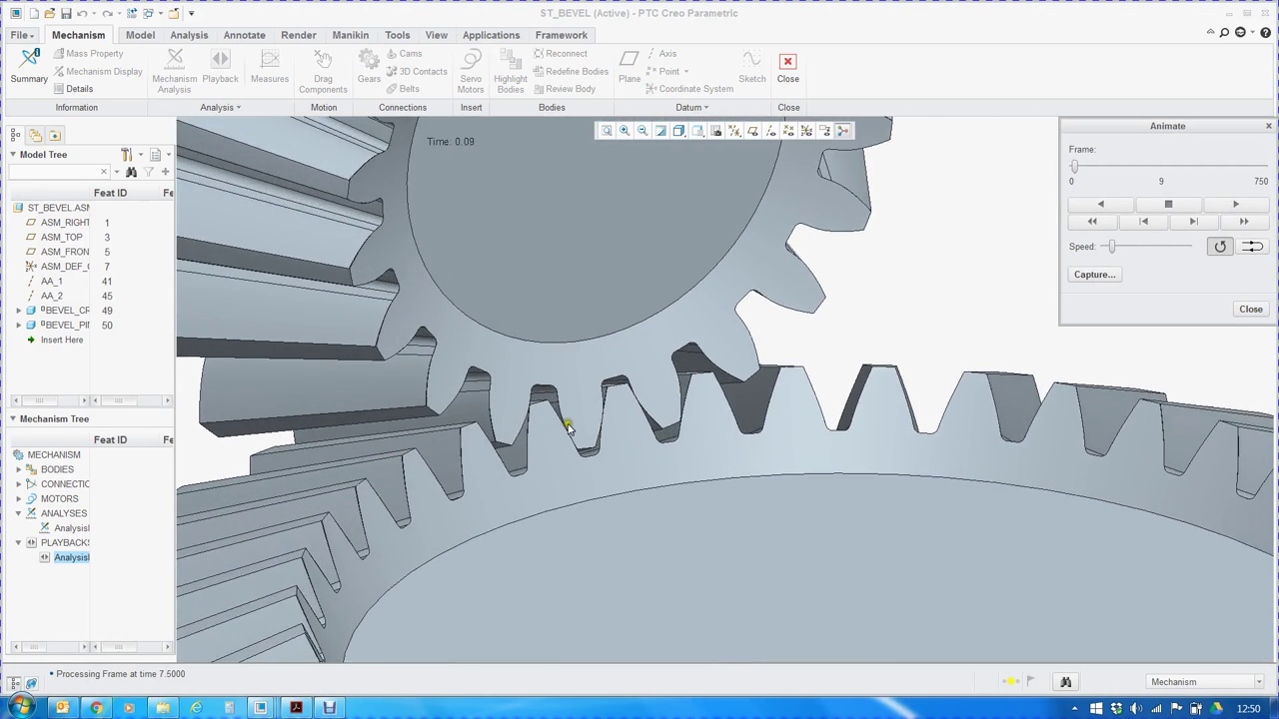
pyautogui.scroll(-4, 566, 428)
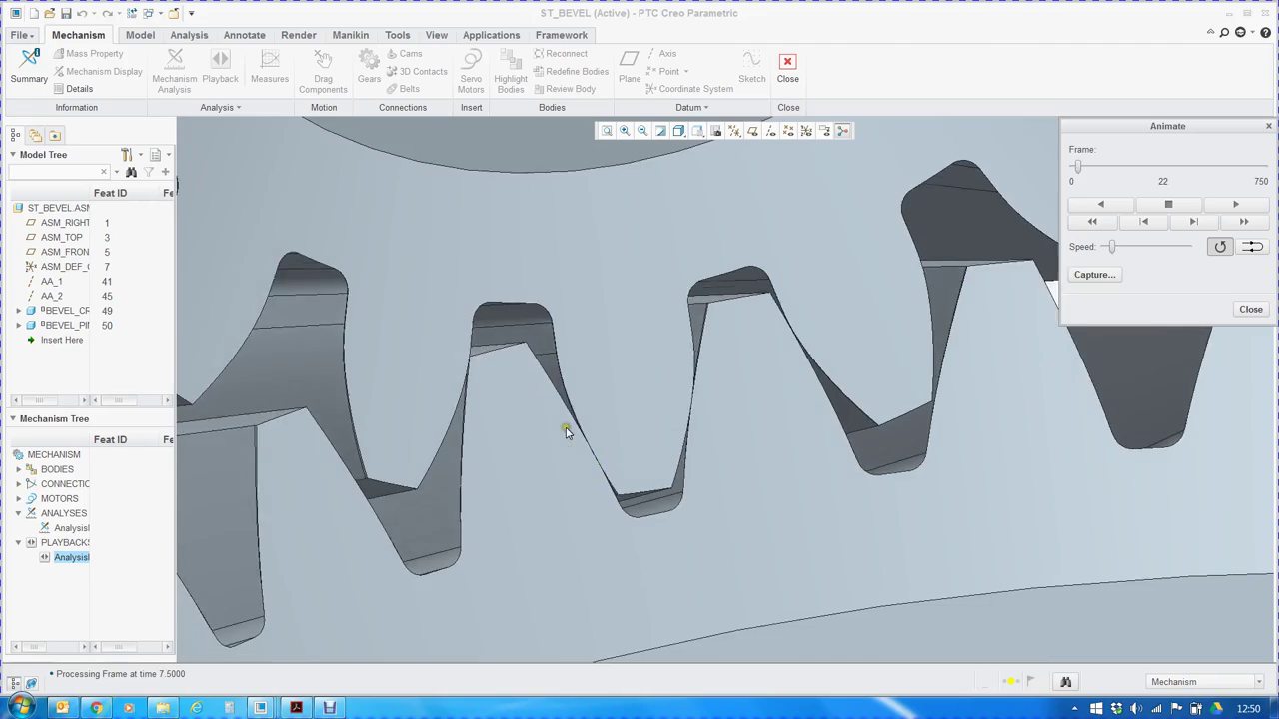
pyautogui.scroll(8, 542, 422)
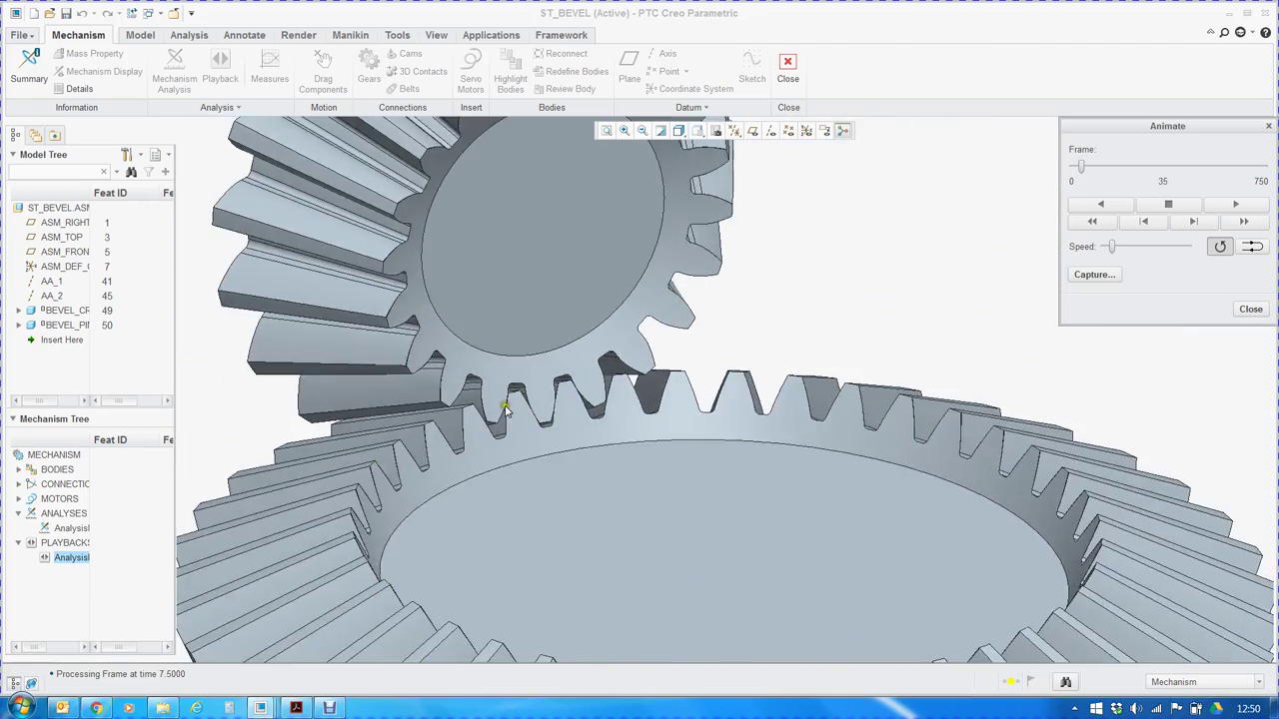
pyautogui.moveTo(504, 409); pyautogui.dragTo(674, 387, button='middle')
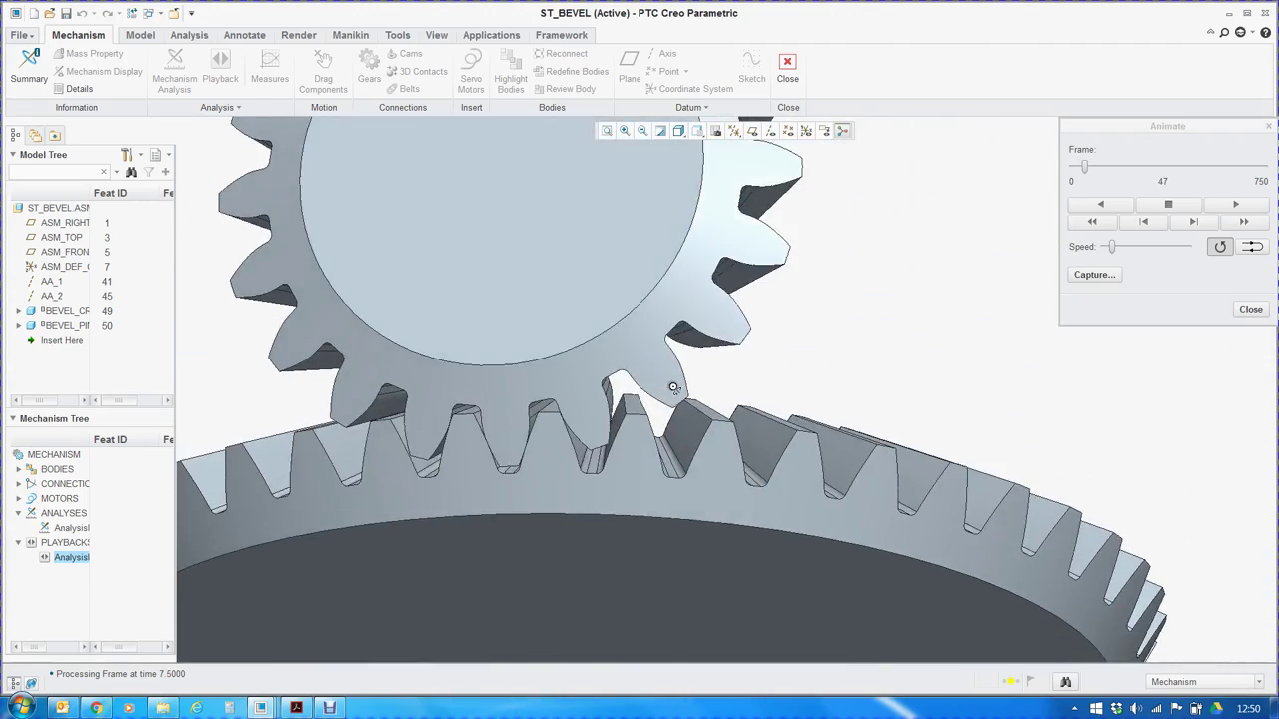
pyautogui.scroll(-5, 585, 450)
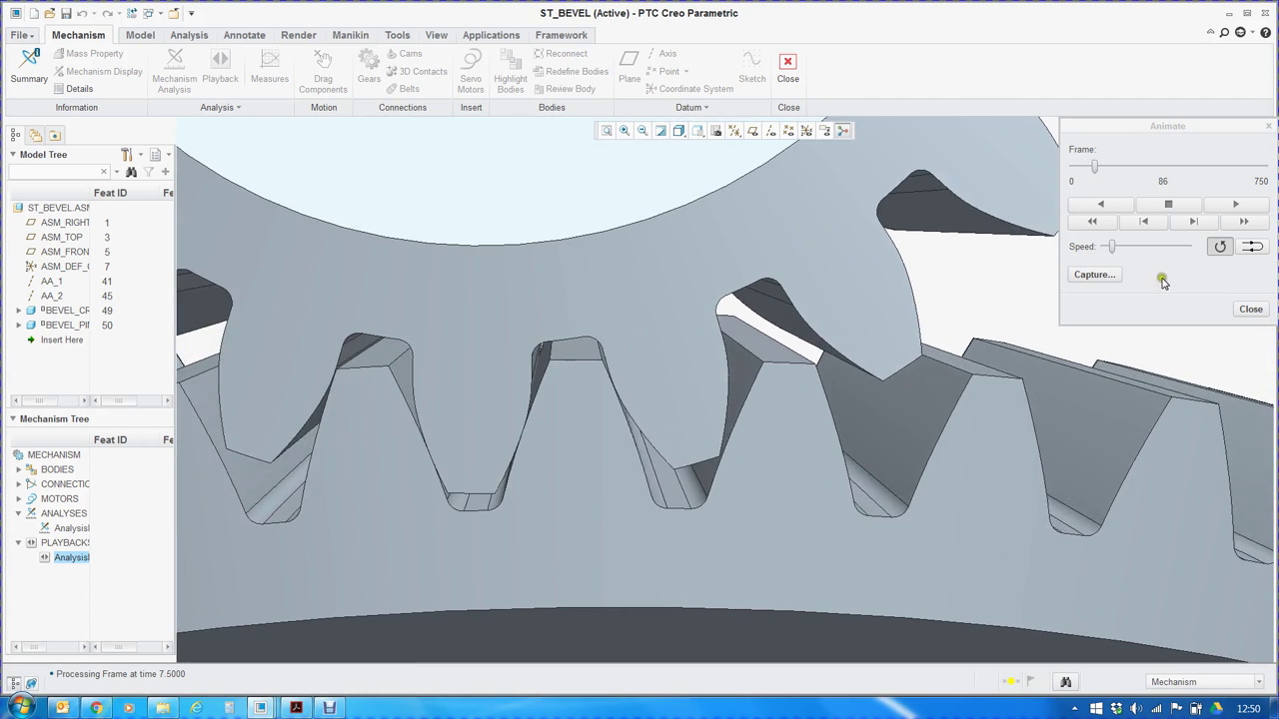
# Stop the animation, rewind to frame 0, and close the playback.
pyautogui.click(1167, 204)
pyautogui.click(1099, 219)
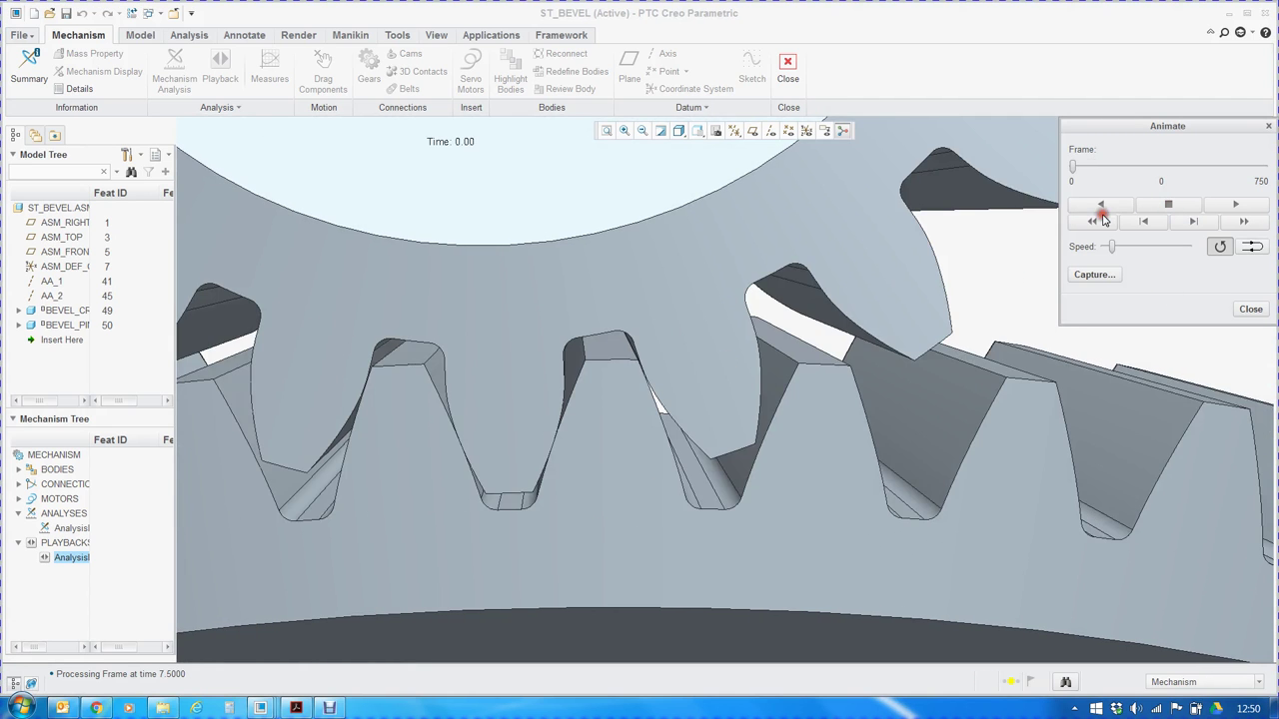
pyautogui.scroll(-5, 740, 374)
pyautogui.moveTo(662, 400); pyautogui.dragTo(492, 433, button='middle')
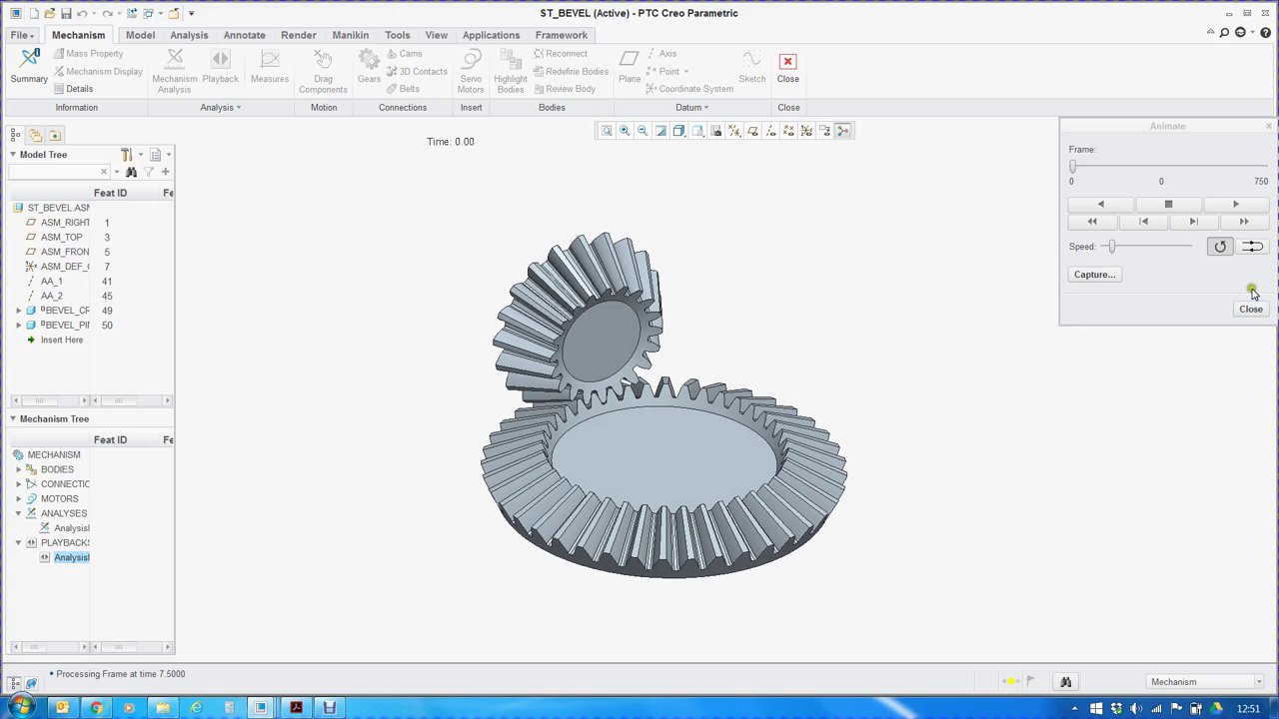
pyautogui.click(1228, 310)
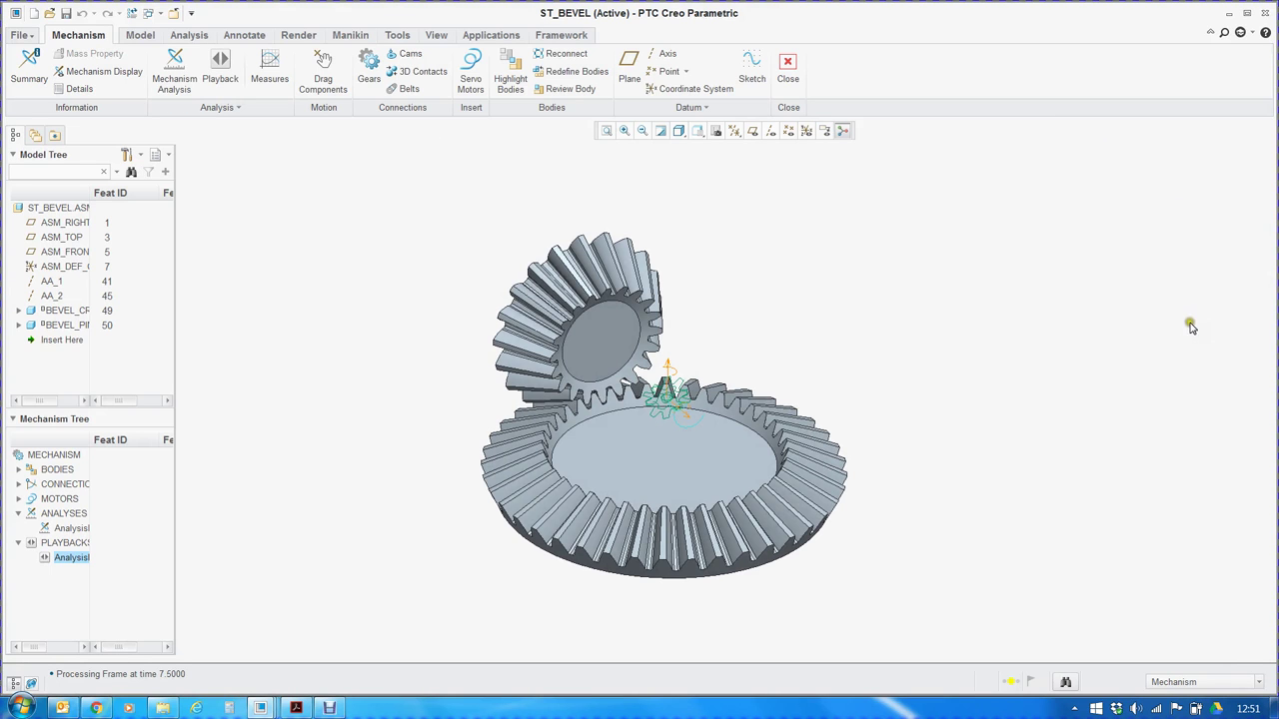